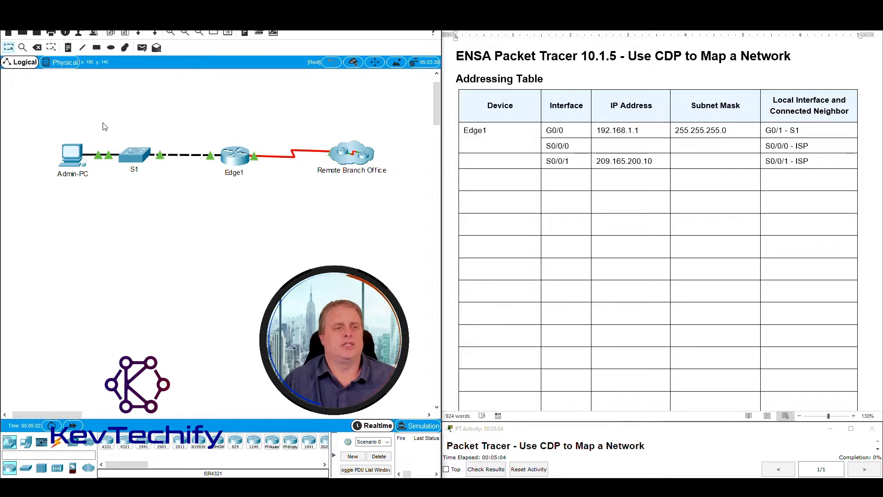
pyautogui.moveTo(53, 130)
pyautogui.mouseDown()
pyautogui.moveTo(100, 198)
pyautogui.moveTo(55, 121)
pyautogui.moveTo(90, 182)
pyautogui.moveTo(45, 121)
pyautogui.mouseUp()
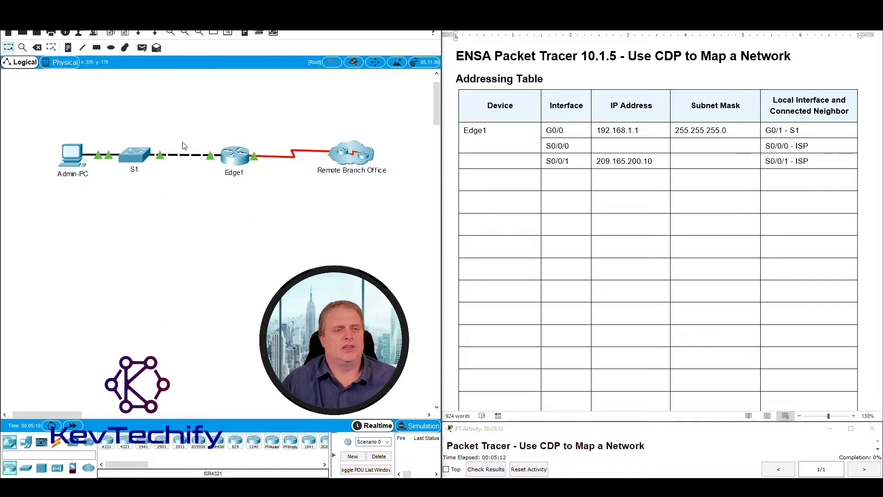
pyautogui.moveTo(210, 125); pyautogui.dragTo(265, 192)
pyautogui.moveTo(263, 124); pyautogui.dragTo(321, 198)
pyautogui.moveTo(317, 117); pyautogui.dragTo(402, 193)
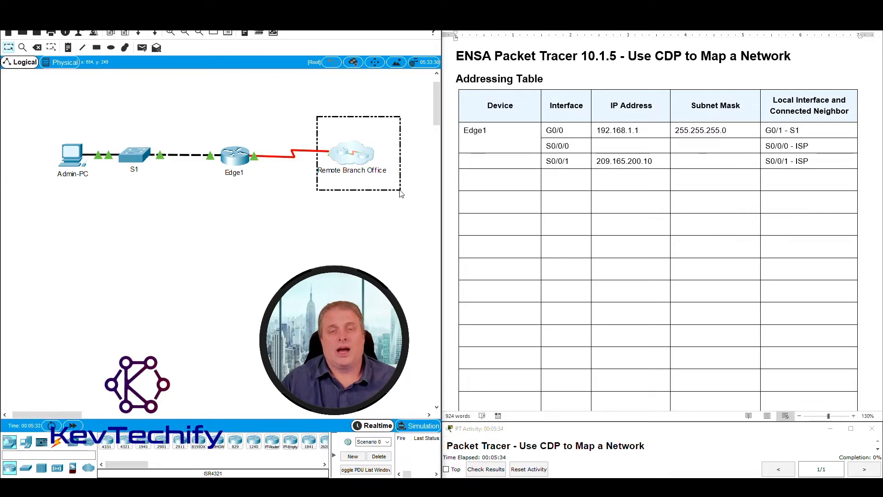
pyautogui.moveTo(401, 193); pyautogui.dragTo(404, 201)
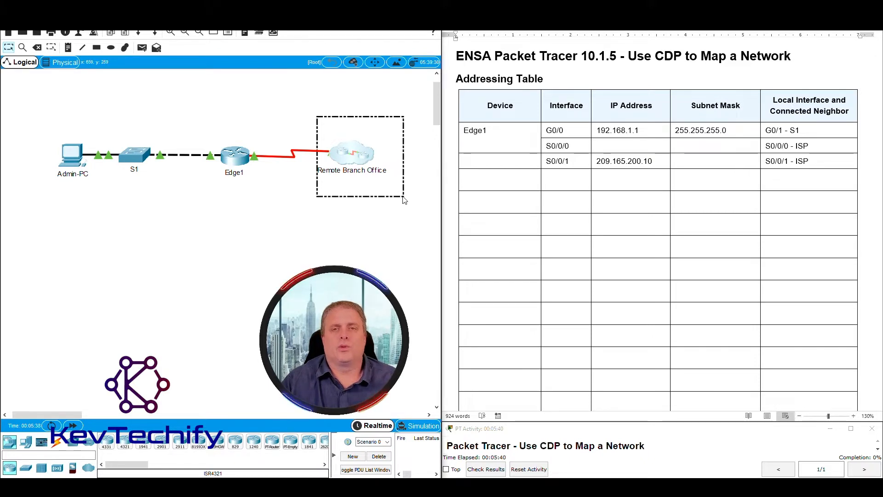
pyautogui.moveTo(404, 200); pyautogui.dragTo(404, 201)
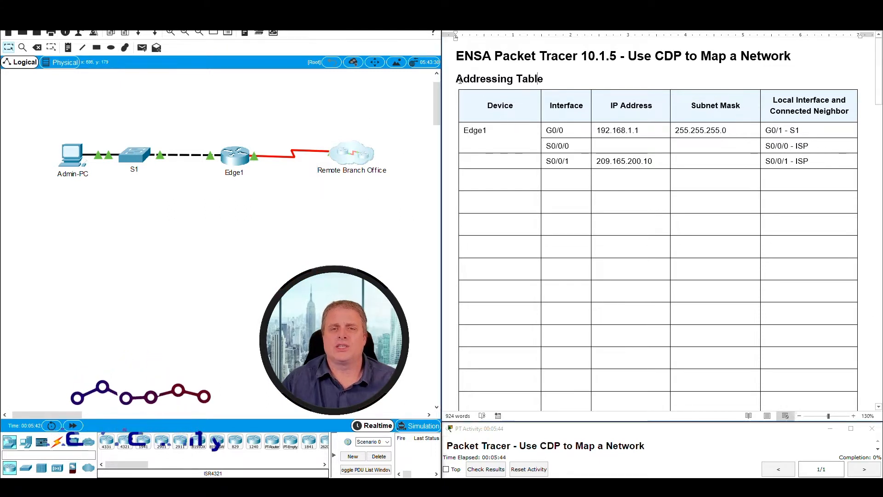
pyautogui.moveTo(464, 130)
pyautogui.mouseDown()
pyautogui.moveTo(822, 167)
pyautogui.moveTo(807, 375)
pyautogui.moveTo(808, 197)
pyautogui.moveTo(808, 378)
pyautogui.moveTo(808, 186)
pyautogui.moveTo(823, 126)
pyautogui.mouseUp()
pyautogui.click(824, 130)
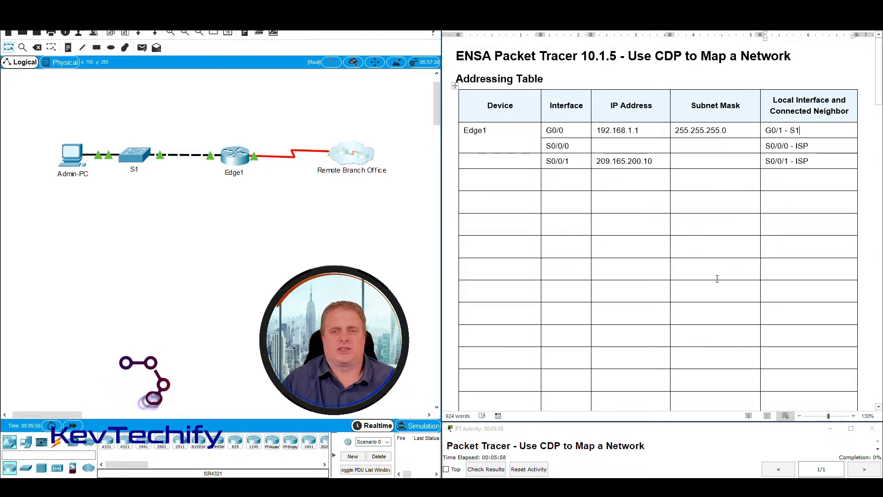
# Scroll to Objectives and highlight the CDP/SSH remote access and Remote Branch Office mapping phrases.
pyautogui.scroll(-10, 718, 142)
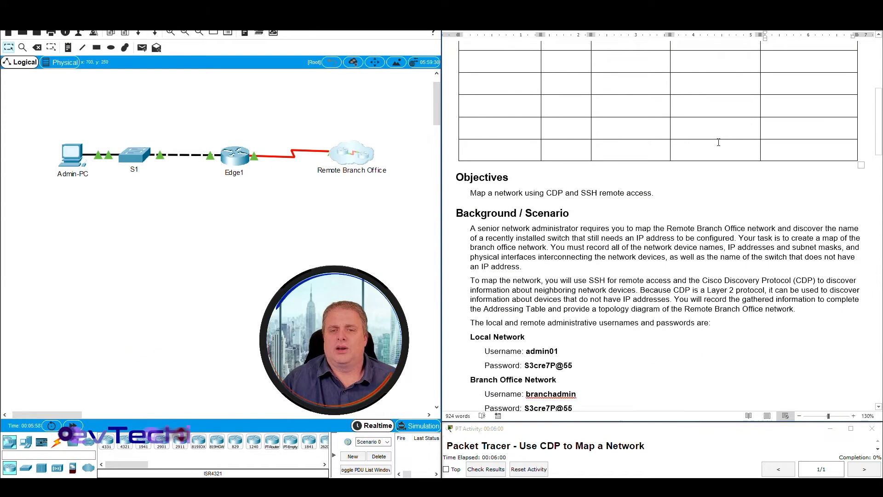
pyautogui.scroll(-1, 719, 142)
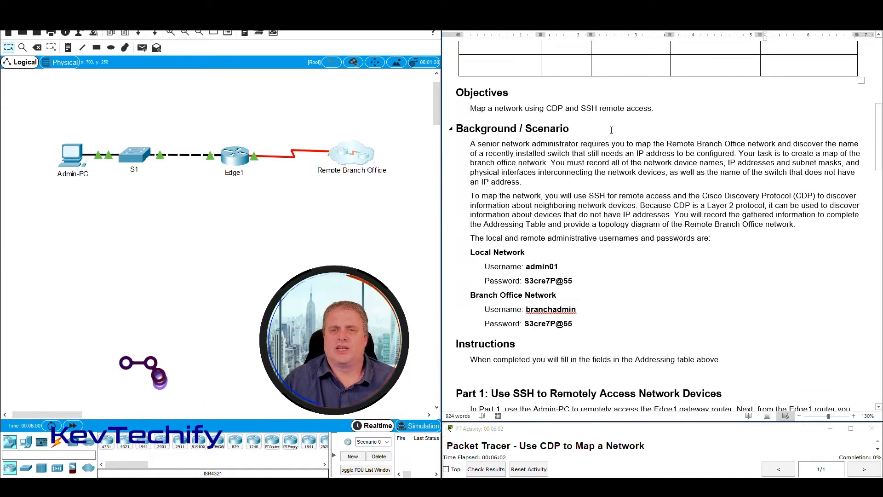
pyautogui.moveTo(547, 109); pyautogui.dragTo(634, 108)
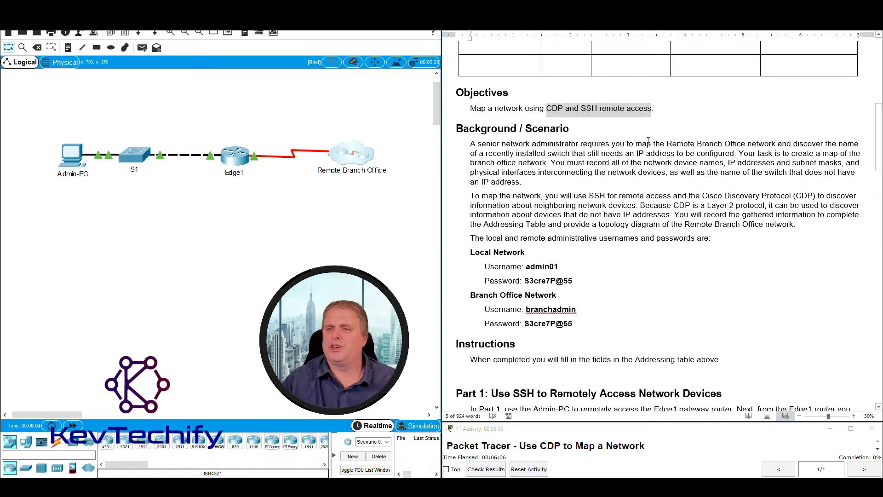
pyautogui.click(820, 153)
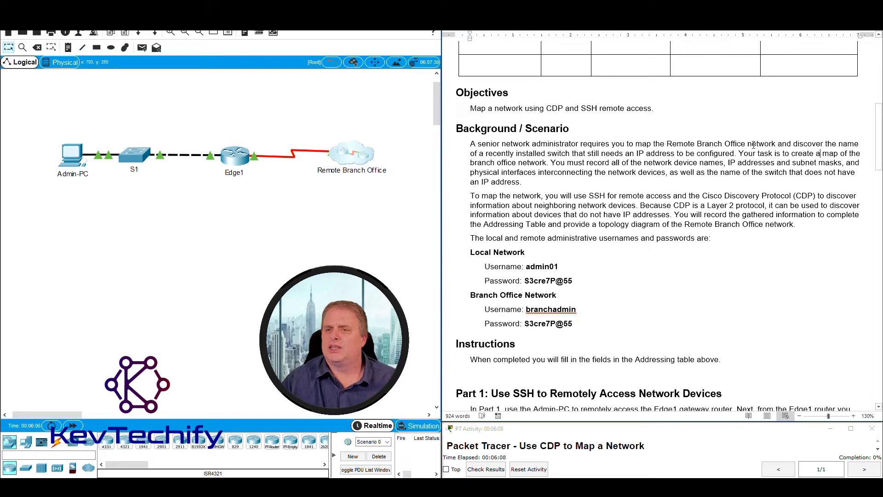
pyautogui.moveTo(667, 144); pyautogui.dragTo(736, 143)
pyautogui.moveTo(315, 119)
pyautogui.mouseDown()
pyautogui.moveTo(364, 158)
pyautogui.moveTo(345, 160)
pyautogui.moveTo(386, 193)
pyautogui.moveTo(397, 191)
pyautogui.moveTo(398, 203)
pyautogui.moveTo(321, 122)
pyautogui.moveTo(396, 203)
pyautogui.moveTo(328, 129)
pyautogui.mouseUp()
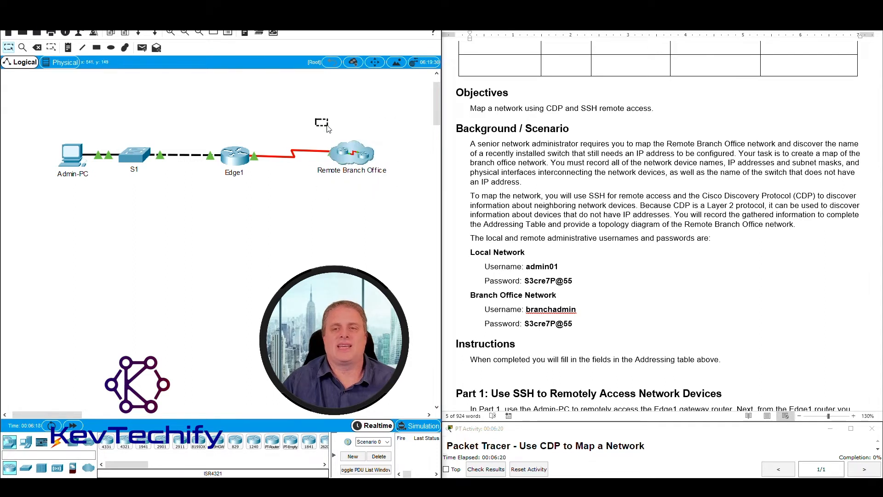
pyautogui.click(808, 146)
# Highlight the scenario's switch-name, branch-mapping task, device-name and physical-interface requirements.
pyautogui.moveTo(789, 144); pyautogui.dragTo(721, 154)
pyautogui.moveTo(319, 121)
pyautogui.mouseDown()
pyautogui.moveTo(424, 210)
pyautogui.moveTo(374, 169)
pyautogui.moveTo(398, 197)
pyautogui.moveTo(396, 209)
pyautogui.moveTo(340, 137)
pyautogui.moveTo(380, 167)
pyautogui.moveTo(329, 131)
pyautogui.moveTo(398, 195)
pyautogui.moveTo(373, 166)
pyautogui.moveTo(398, 202)
pyautogui.moveTo(274, 106)
pyautogui.moveTo(378, 204)
pyautogui.moveTo(386, 192)
pyautogui.moveTo(314, 127)
pyautogui.mouseUp()
pyautogui.click(567, 155)
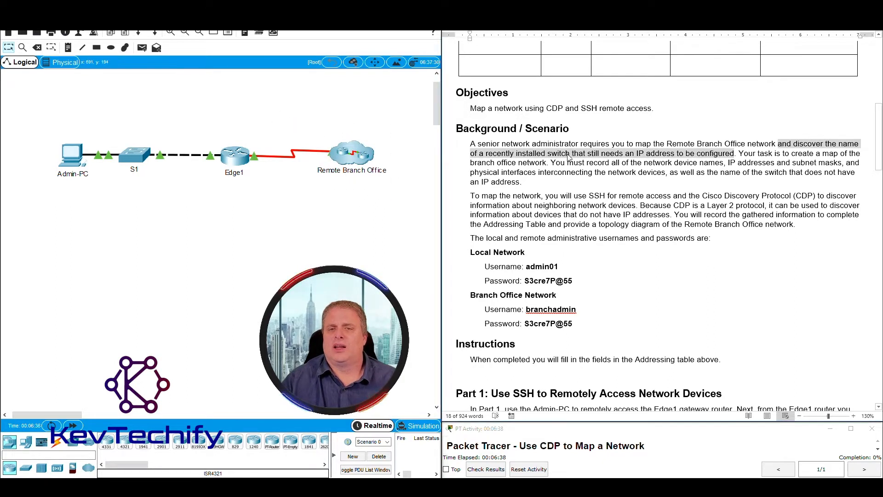
pyautogui.moveTo(800, 161); pyautogui.dragTo(688, 158)
pyautogui.moveTo(775, 153); pyautogui.dragTo(546, 162)
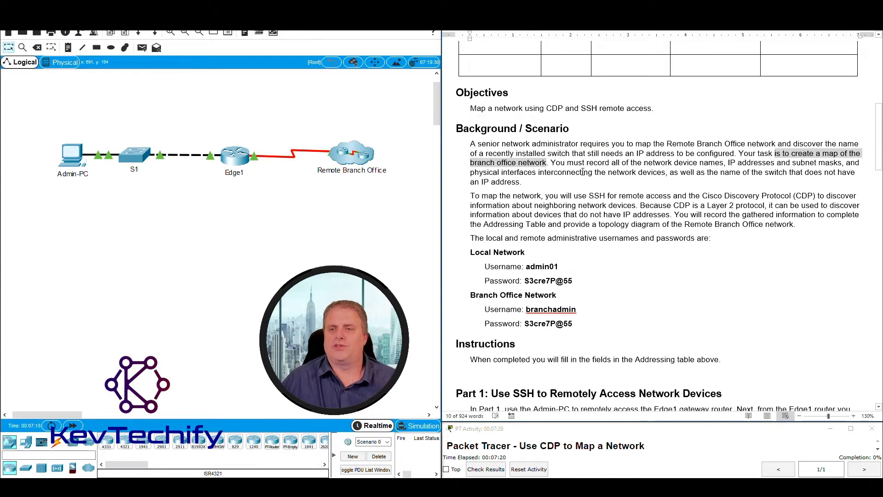
pyautogui.moveTo(551, 164); pyautogui.dragTo(842, 163)
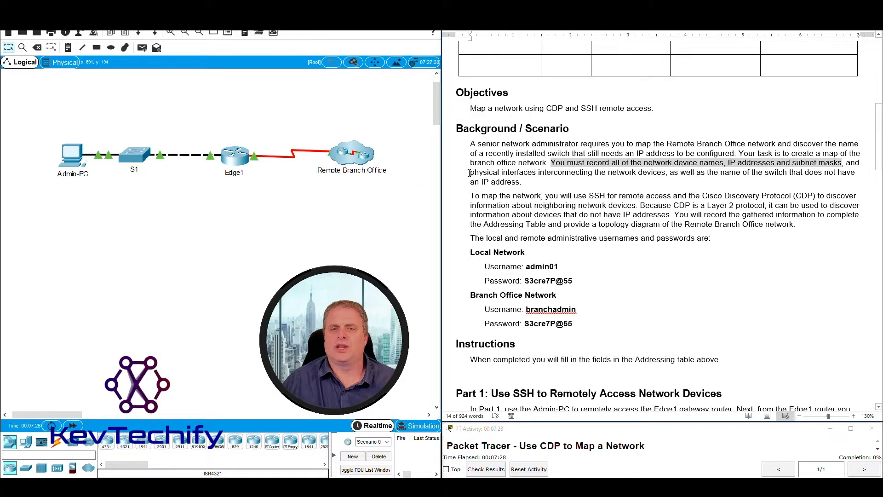
pyautogui.moveTo(471, 173); pyautogui.dragTo(519, 186)
pyautogui.click(675, 172)
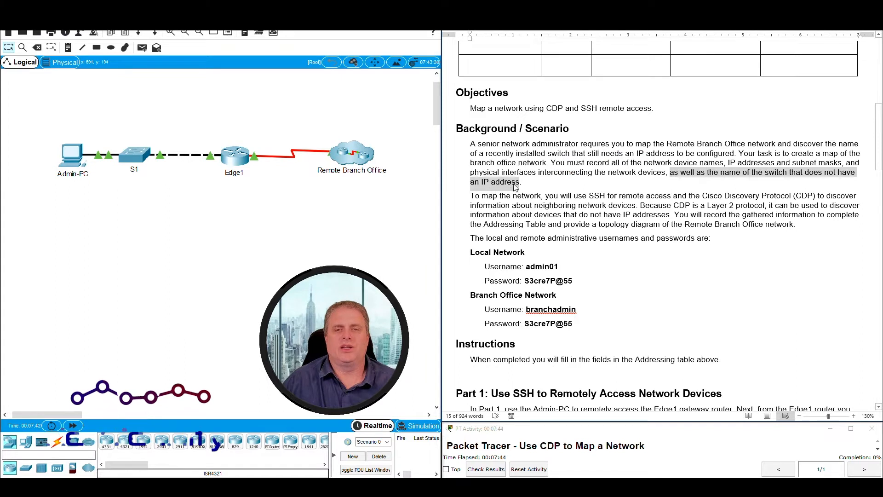
pyautogui.click(533, 196)
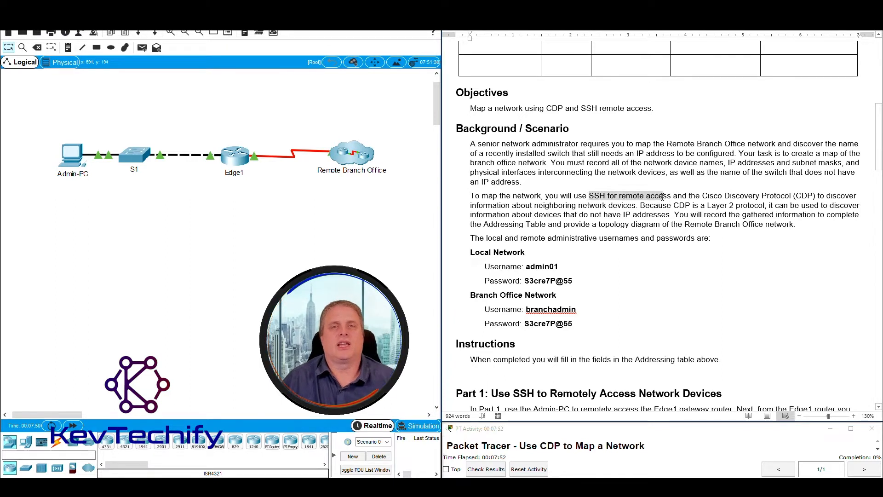
# Highlight the Background sentences on SSH remote access, CDP as Layer 2, and completing the Addressing Table.
pyautogui.moveTo(663, 196); pyautogui.dragTo(816, 196)
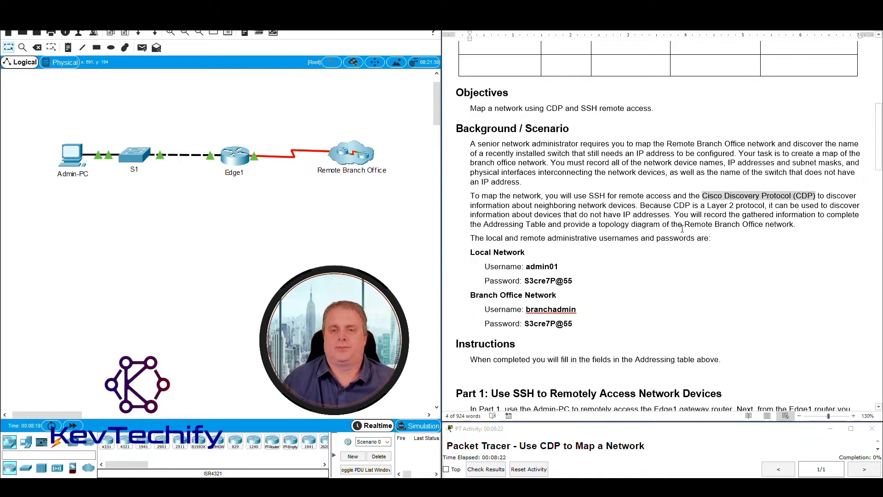
pyautogui.click(675, 206)
pyautogui.moveTo(690, 205); pyautogui.dragTo(666, 215)
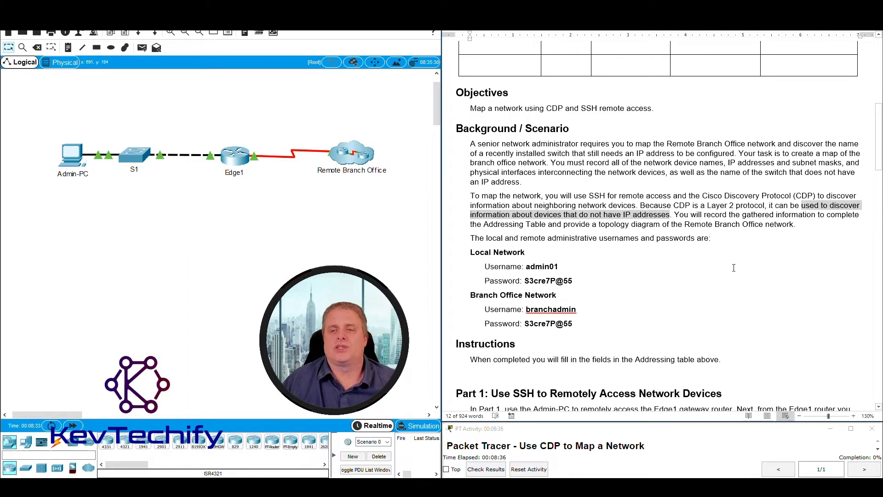
pyautogui.click(749, 271)
pyautogui.moveTo(712, 215); pyautogui.dragTo(649, 228)
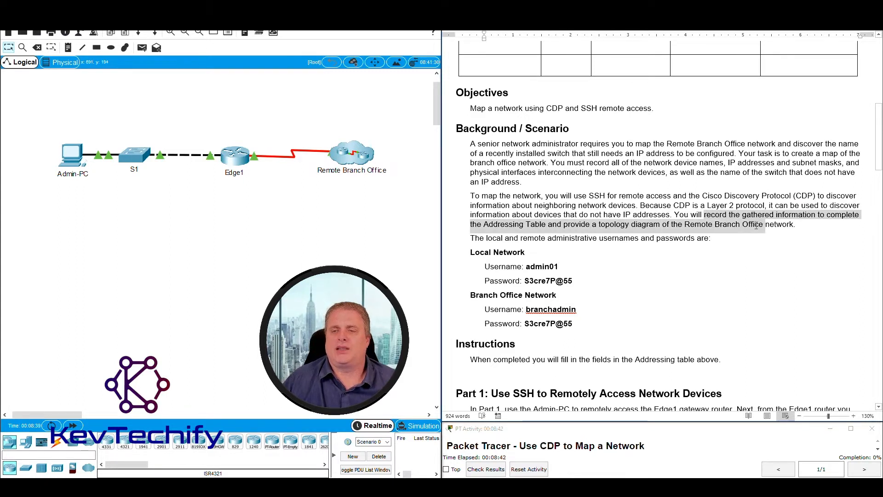
pyautogui.moveTo(755, 225); pyautogui.dragTo(780, 227)
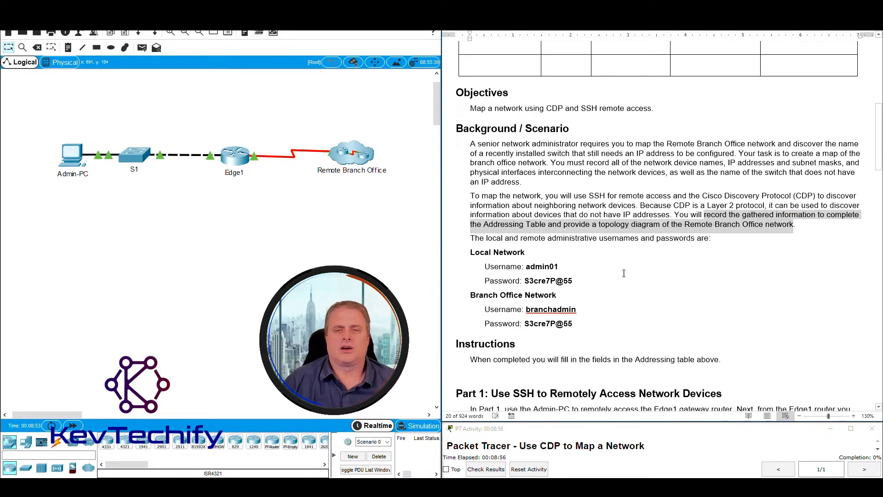
# Highlight the Local Network login details and mark out Admin-PC, S1 and Edge1.
pyautogui.scroll(-3, 635, 274)
pyautogui.moveTo(474, 170); pyautogui.dragTo(584, 204)
pyautogui.moveTo(46, 107); pyautogui.dragTo(239, 202)
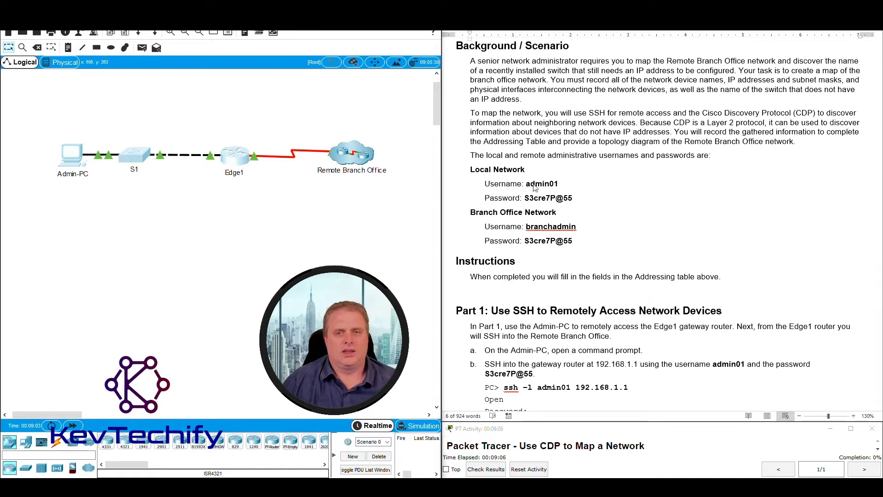
# Highlight the Branch Office Network login details and username, then scroll Instructions to the top.
pyautogui.click(476, 173)
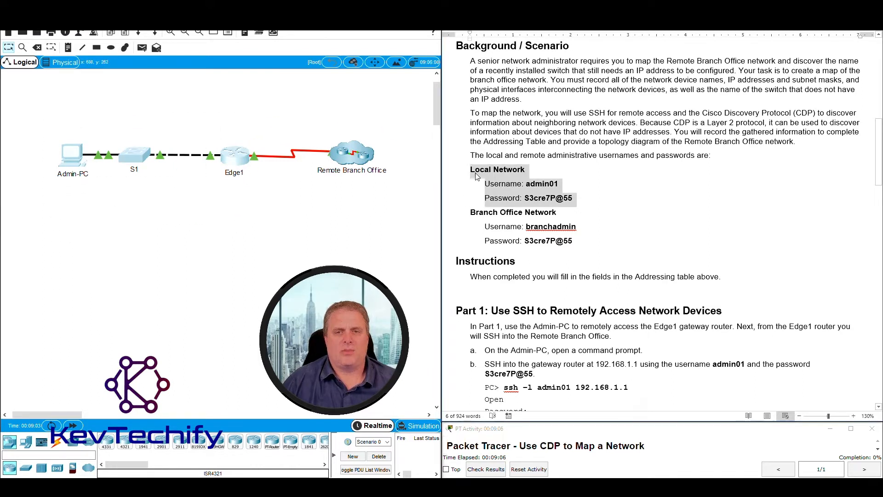
pyautogui.click(536, 200)
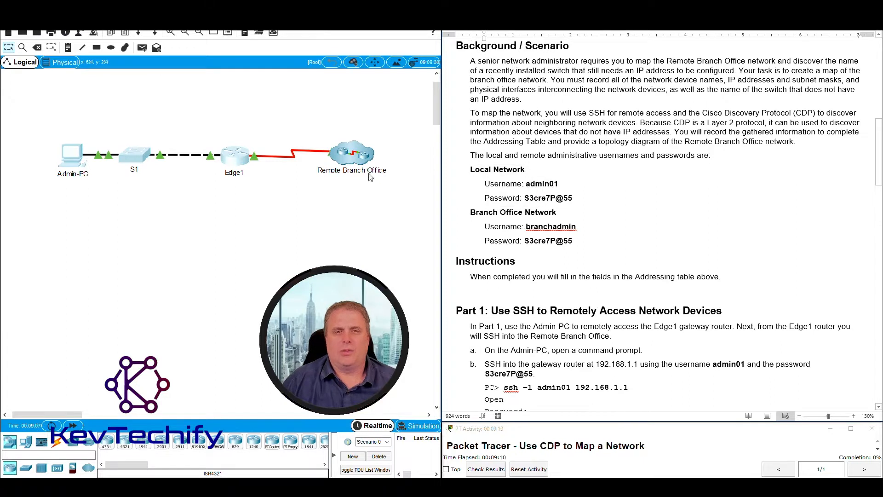
pyautogui.moveTo(318, 129)
pyautogui.mouseDown()
pyautogui.moveTo(392, 203)
pyautogui.moveTo(324, 140)
pyautogui.mouseUp()
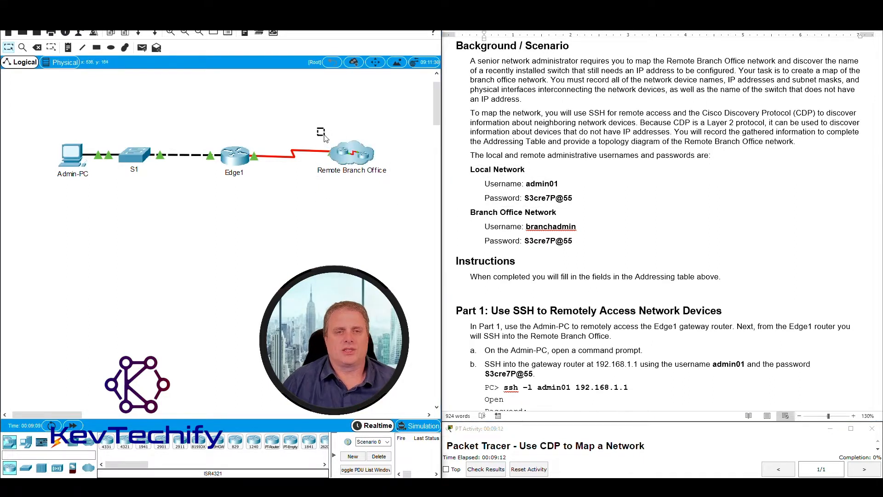
pyautogui.moveTo(470, 211); pyautogui.dragTo(588, 243)
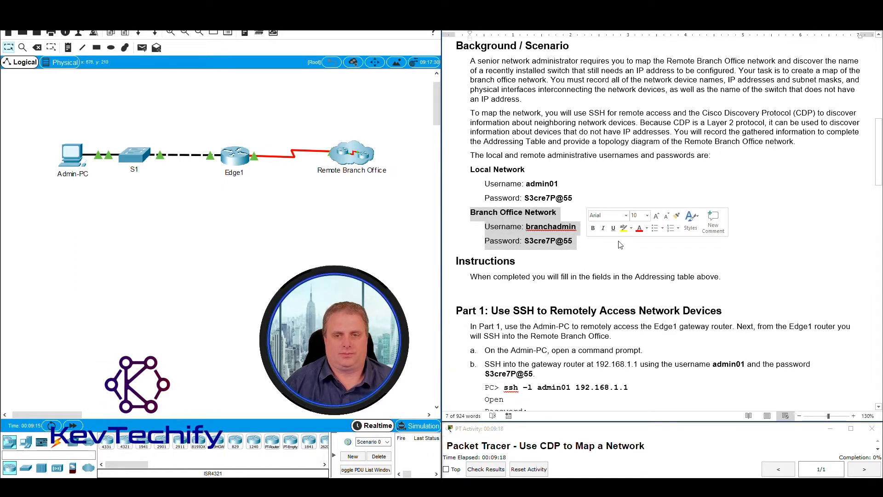
pyautogui.click(593, 244)
pyautogui.moveTo(524, 226); pyautogui.dragTo(581, 227)
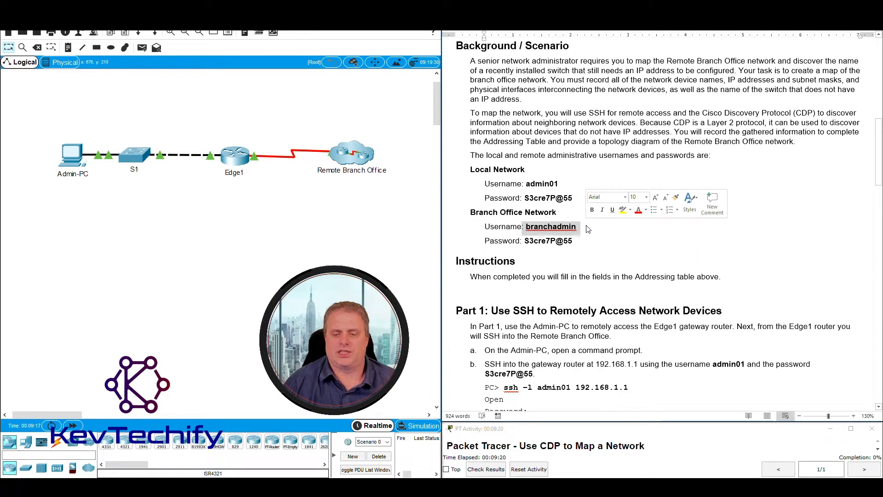
pyautogui.click(627, 254)
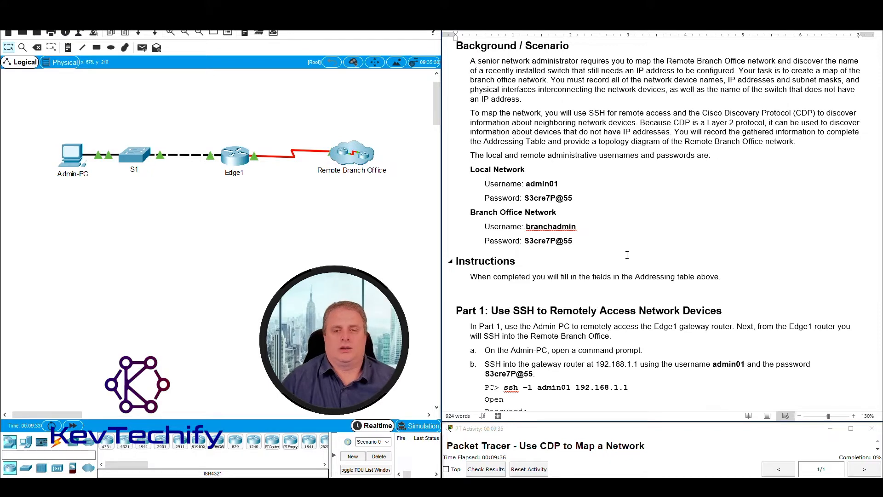
pyautogui.scroll(-6, 625, 262)
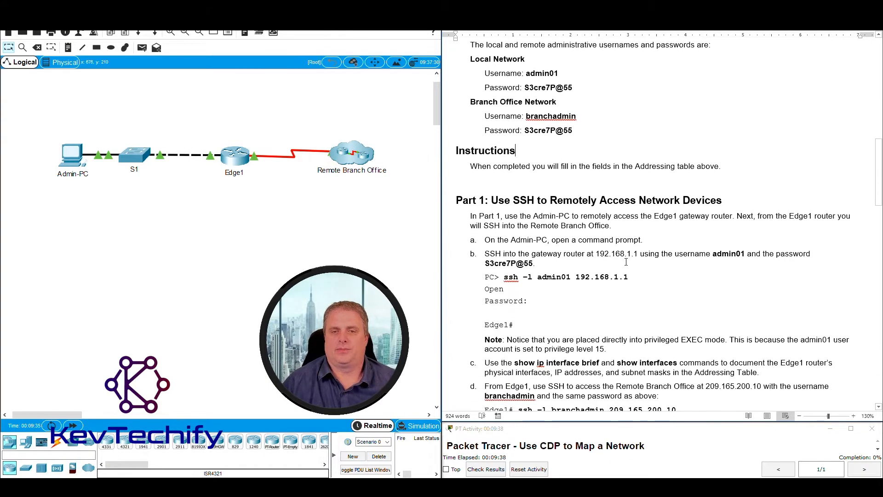
pyautogui.scroll(-1, 626, 262)
pyautogui.moveTo(472, 83); pyautogui.dragTo(712, 81)
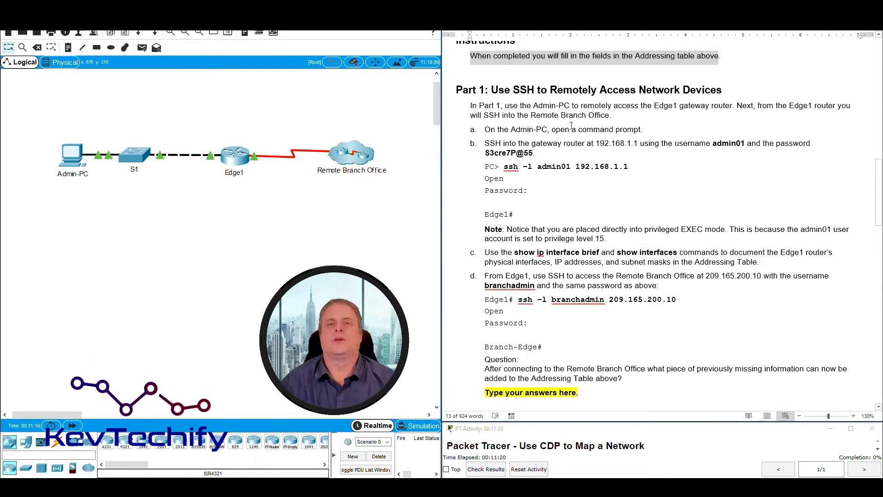
pyautogui.moveTo(491, 89); pyautogui.dragTo(706, 86)
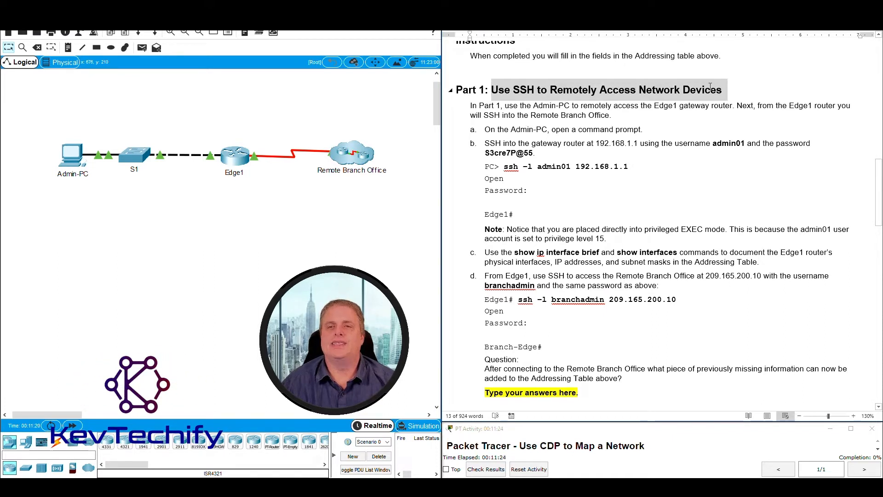
pyautogui.click(578, 129)
pyautogui.moveTo(508, 105); pyautogui.dragTo(585, 105)
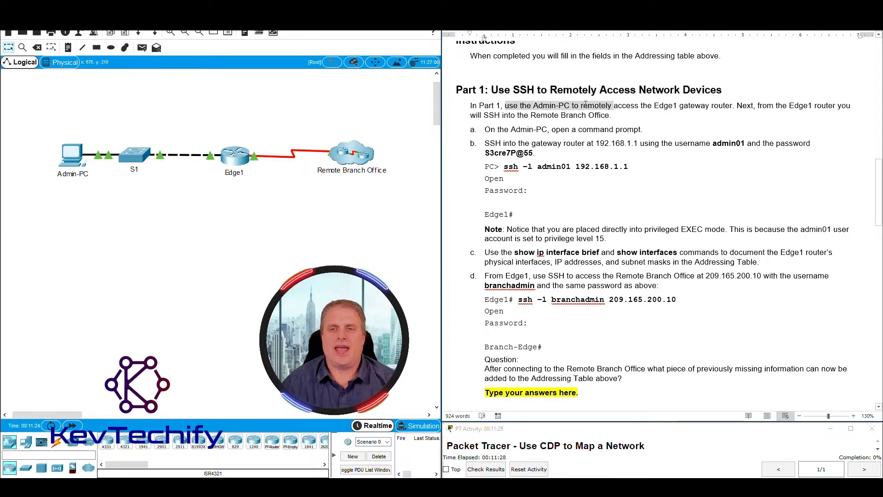
pyautogui.moveTo(46, 130); pyautogui.dragTo(92, 178)
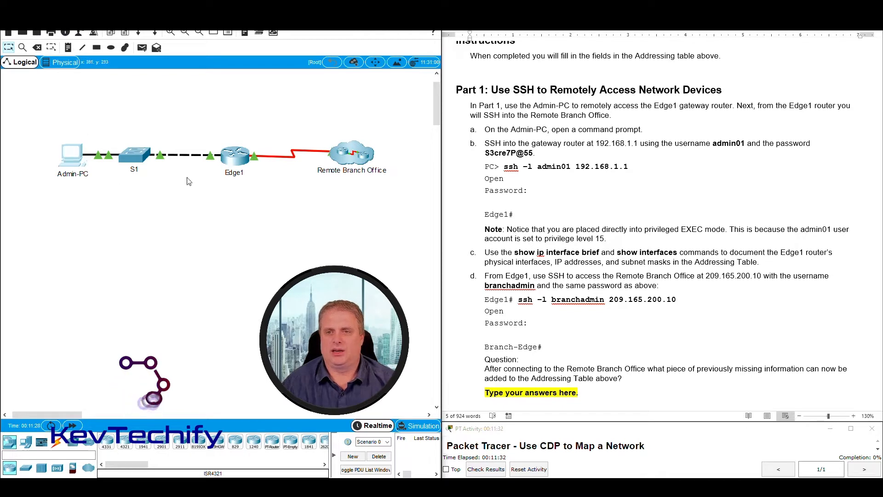
pyautogui.click(615, 132)
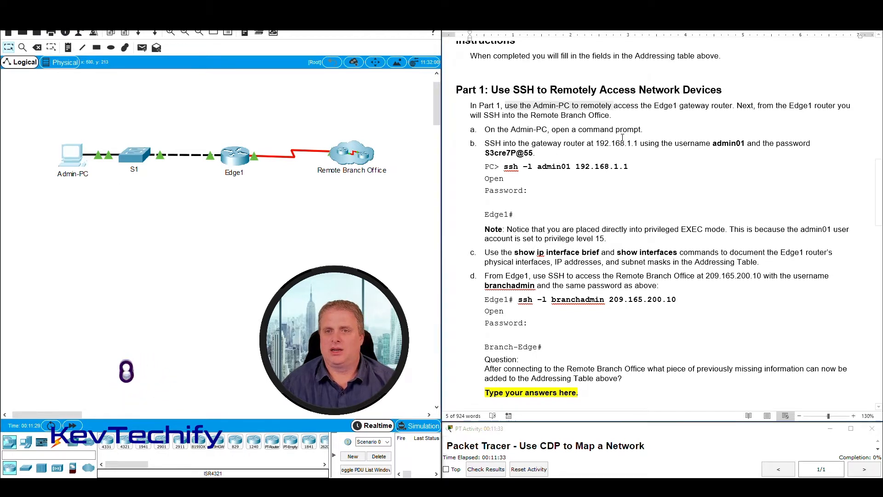
pyautogui.click(614, 108)
pyautogui.moveTo(206, 132); pyautogui.dragTo(259, 180)
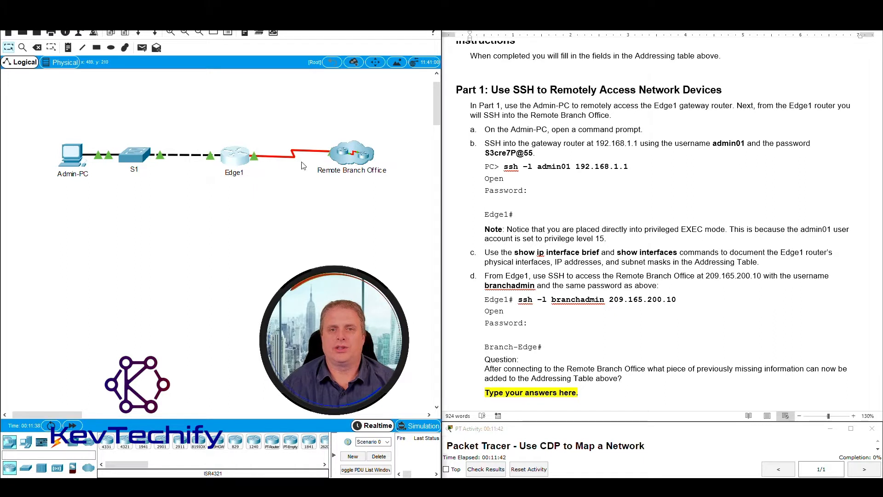
pyautogui.moveTo(318, 101); pyautogui.dragTo(391, 201)
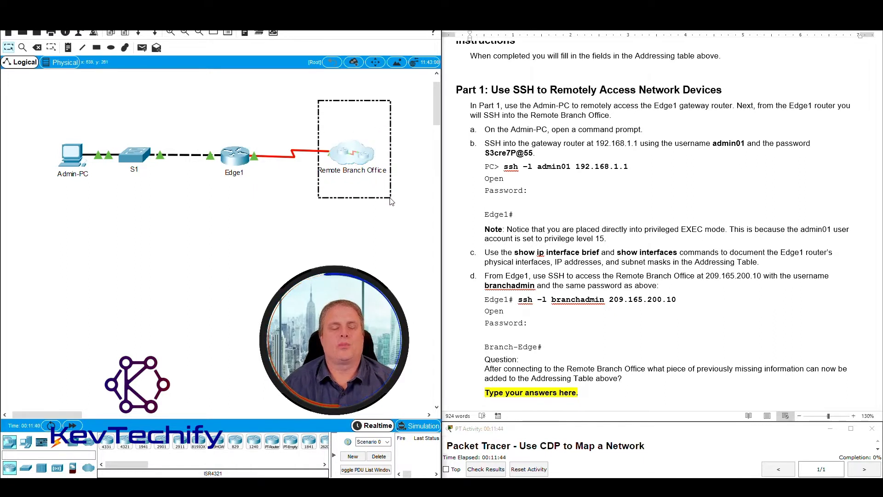
pyautogui.moveTo(208, 126); pyautogui.dragTo(261, 193)
pyautogui.moveTo(267, 125); pyautogui.dragTo(319, 197)
pyautogui.moveTo(321, 122); pyautogui.dragTo(396, 185)
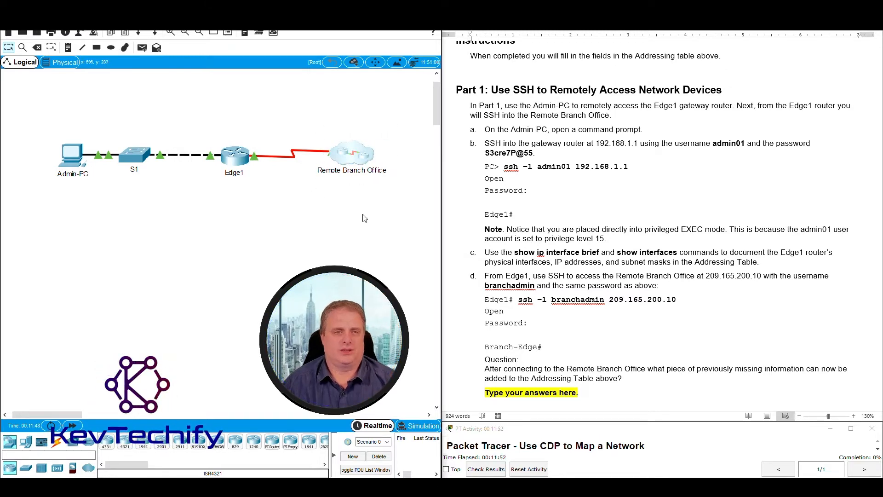
pyautogui.click(618, 105)
pyautogui.moveTo(488, 129); pyautogui.dragTo(633, 129)
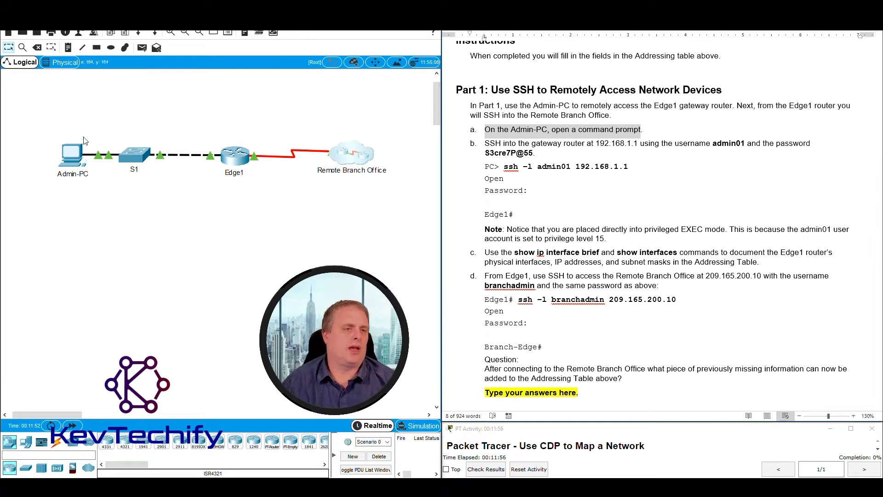
# Open Admin-PC, move its widened window to the upper left, and launch Command Prompt.
pyautogui.click(70, 159)
pyautogui.moveTo(449, 106); pyautogui.dragTo(189, 15)
pyautogui.moveTo(312, 90); pyautogui.dragTo(454, 94)
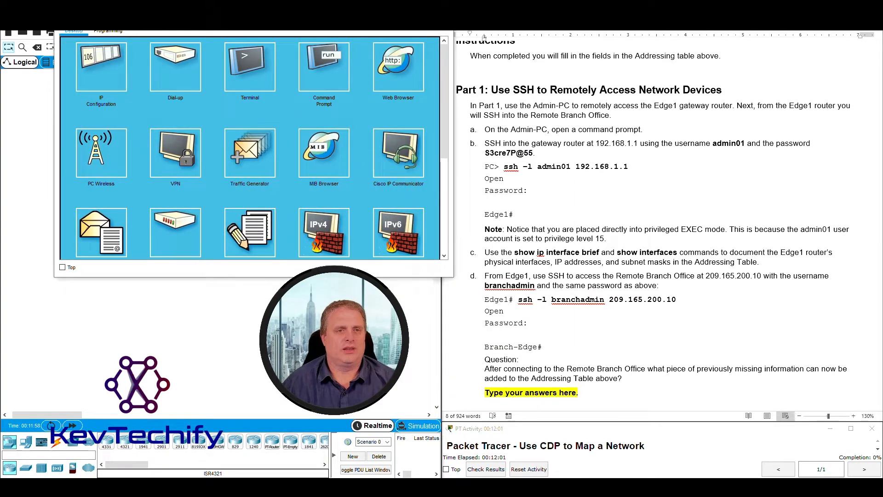
pyautogui.moveTo(368, 15); pyautogui.dragTo(344, 14)
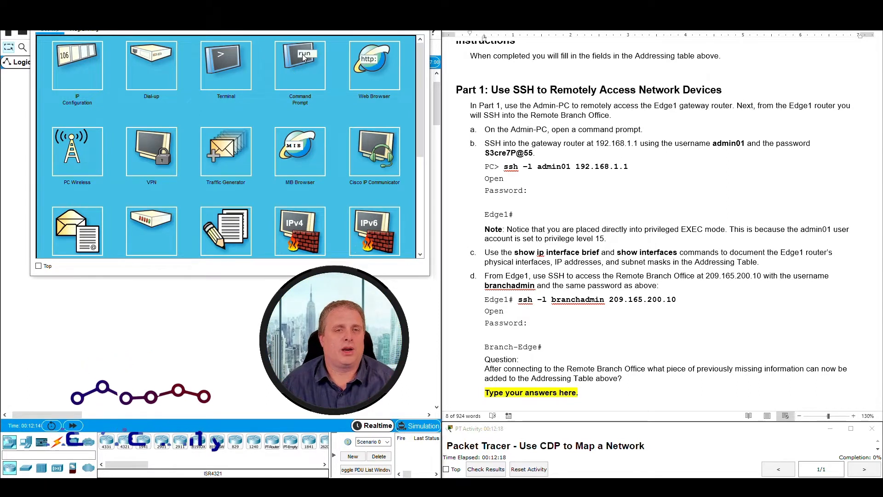
pyautogui.click(300, 69)
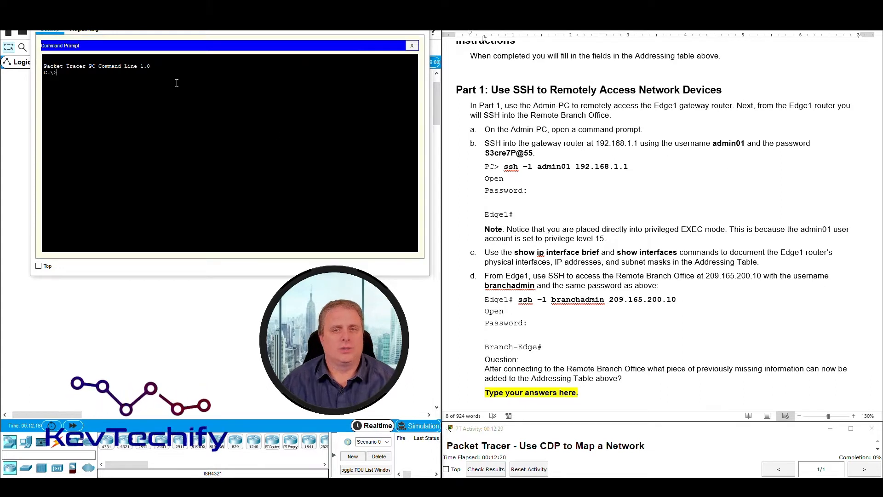
# Highlight step b's gateway address 192.168.1.1 and its login password in the lab document.
pyautogui.click(490, 142)
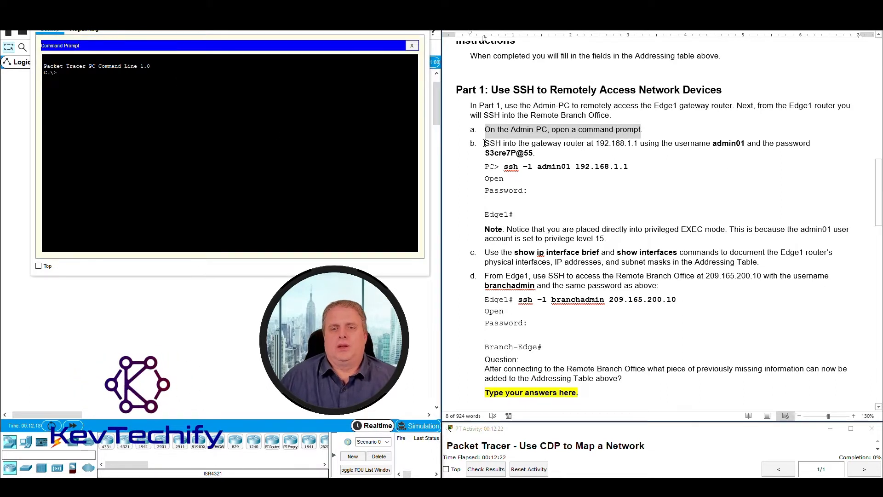
pyautogui.click(486, 144)
pyautogui.moveTo(490, 143); pyautogui.dragTo(516, 144)
pyautogui.moveTo(591, 143); pyautogui.dragTo(642, 144)
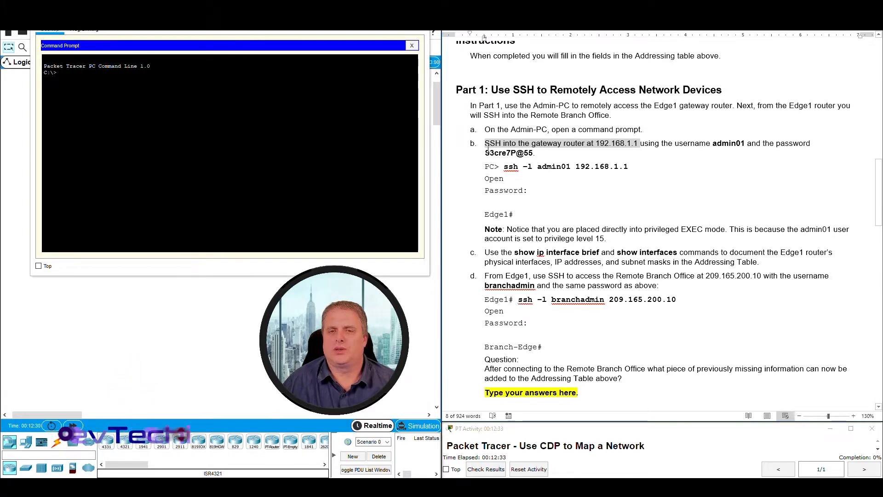
pyautogui.moveTo(486, 153); pyautogui.dragTo(533, 155)
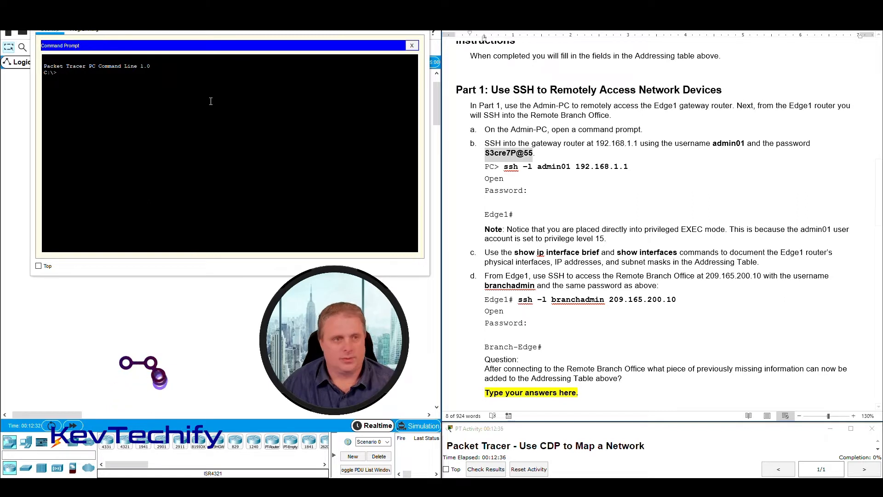
pyautogui.click(175, 79)
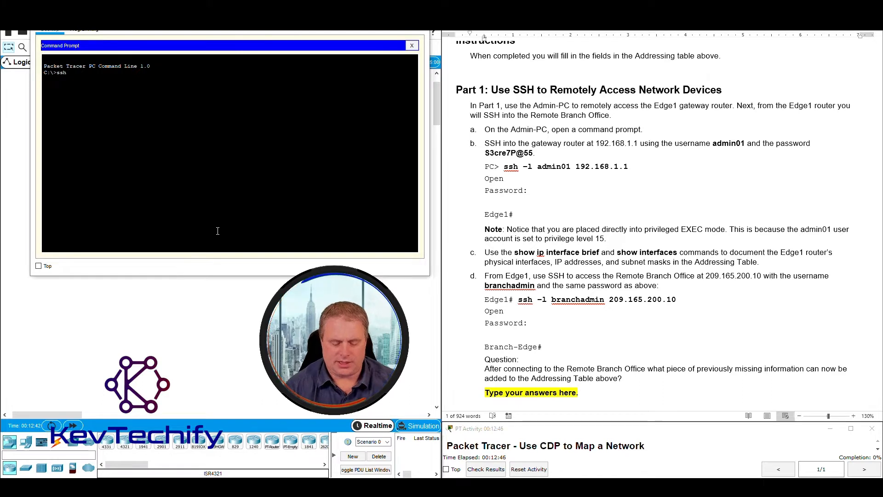
# Run ssh -l with the username to 192.168.1.1 and enter step b's password.
pyautogui.write('-l admin01')
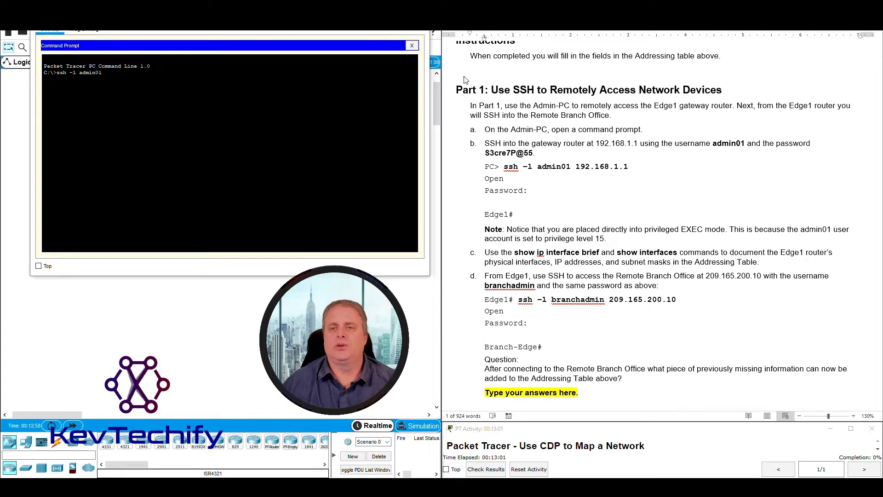
pyautogui.click(595, 143)
pyautogui.doubleClick(602, 143)
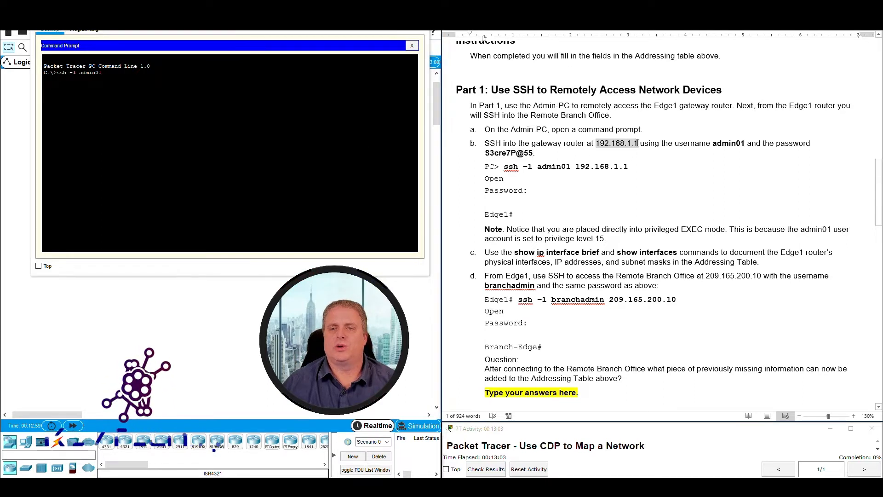
pyautogui.click(160, 76)
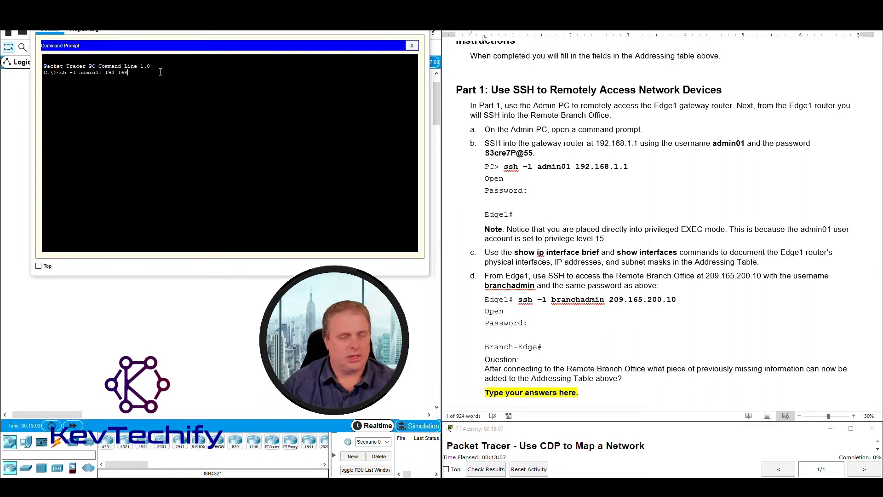
pyautogui.press('Return')
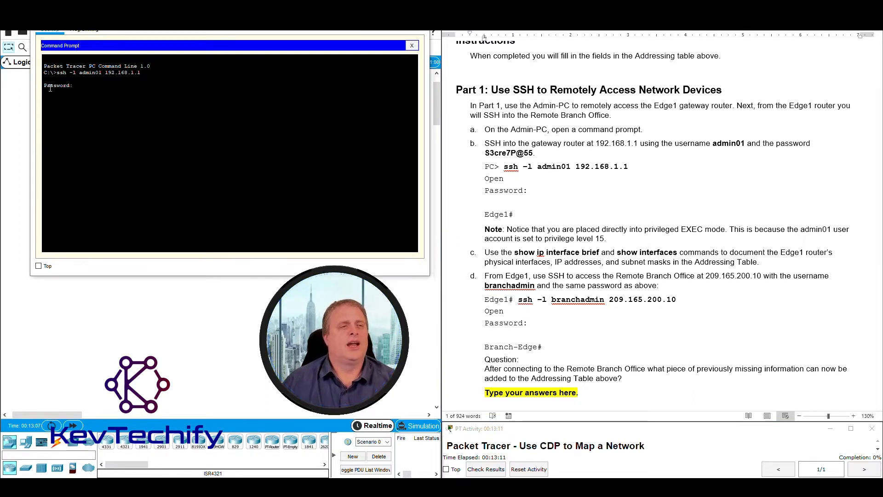
pyautogui.moveTo(45, 88); pyautogui.dragTo(68, 86)
pyautogui.click(82, 85)
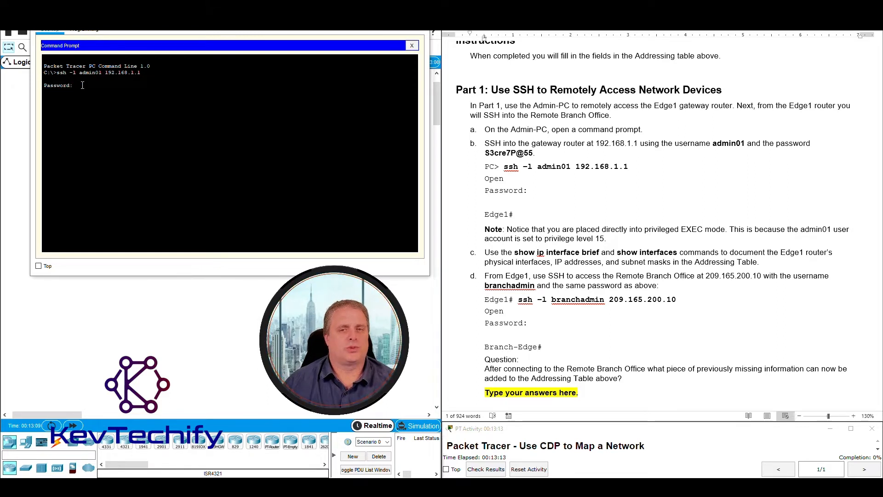
pyautogui.click(483, 152)
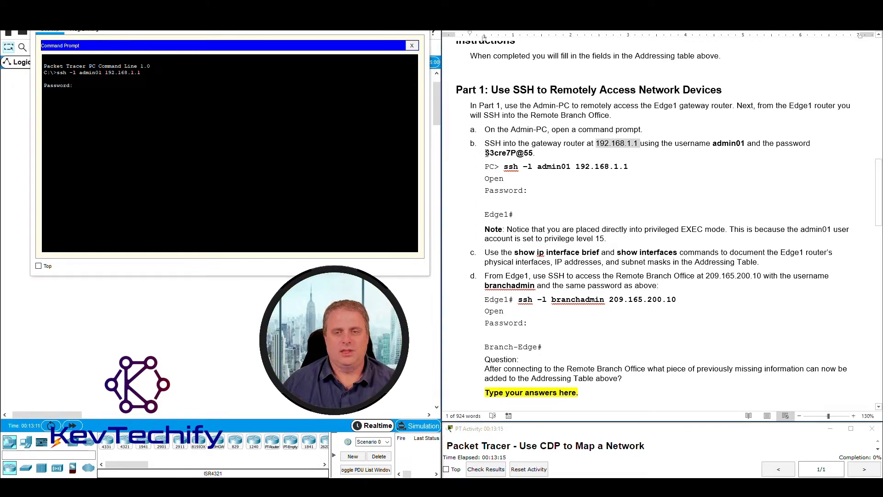
pyautogui.moveTo(486, 153); pyautogui.dragTo(532, 153)
pyautogui.click(130, 88)
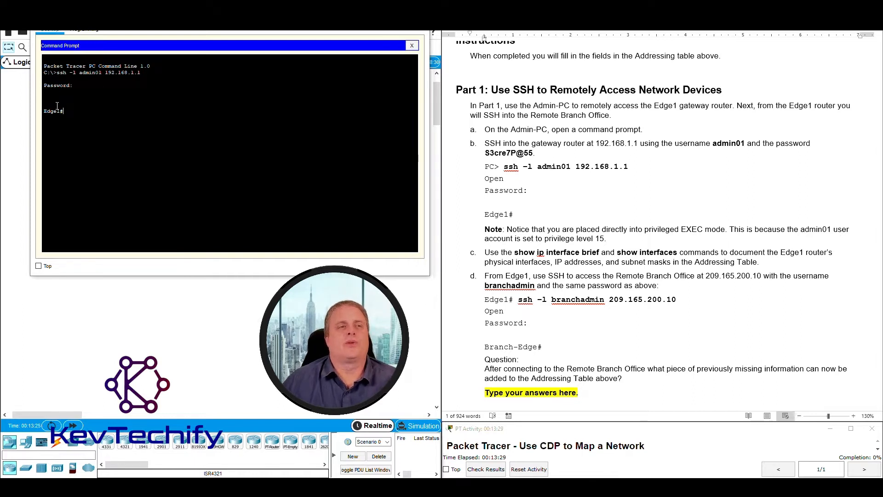
# Confirm the Edge1# prompt against the instructions and highlight the Note about privileged EXEC mode.
pyautogui.moveTo(43, 112); pyautogui.dragTo(68, 112)
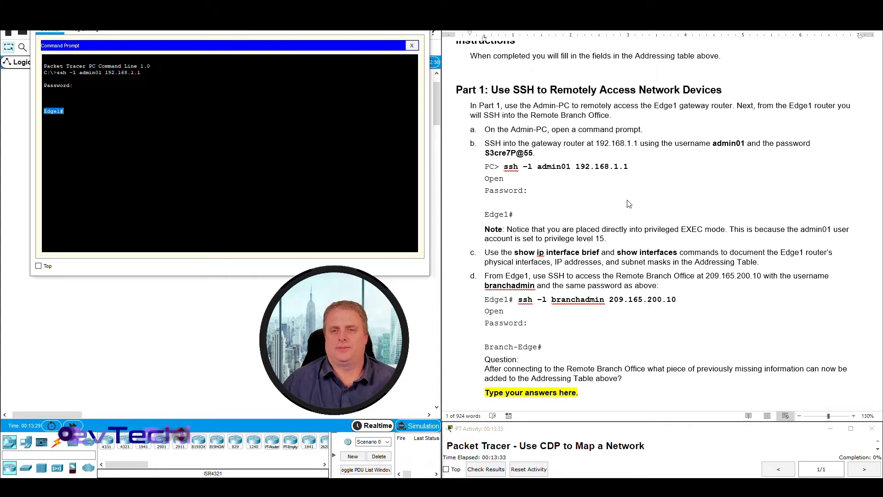
pyautogui.scroll(-2, 542, 167)
pyautogui.click(497, 159)
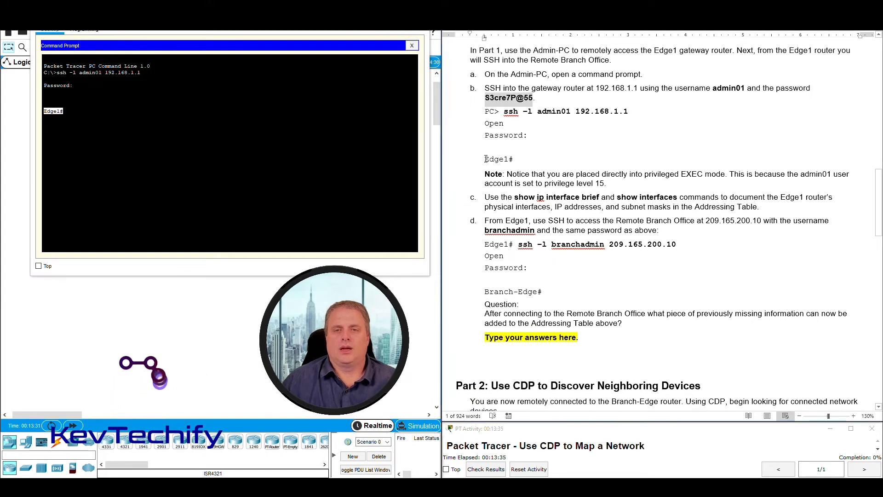
pyautogui.moveTo(485, 159); pyautogui.dragTo(518, 160)
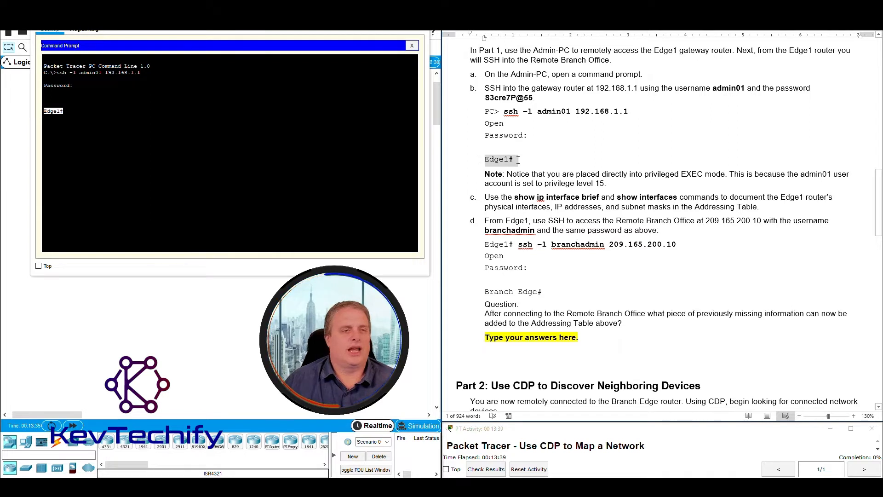
pyautogui.click(45, 112)
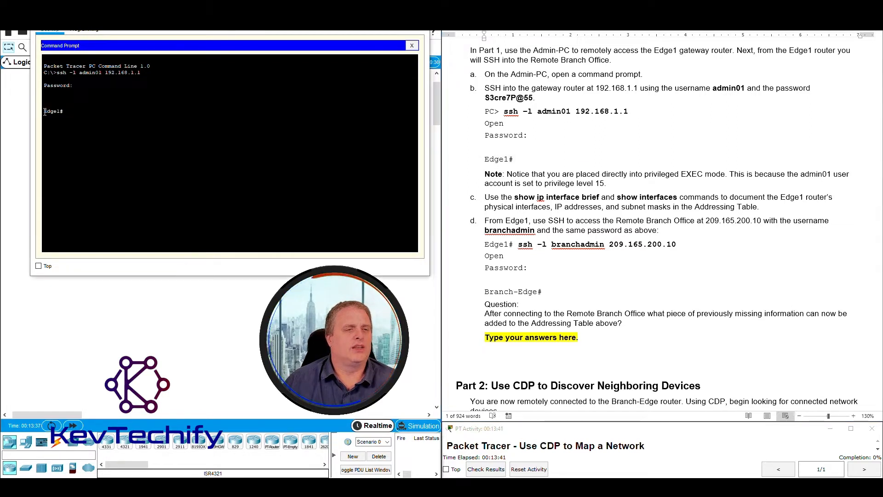
pyautogui.click(579, 180)
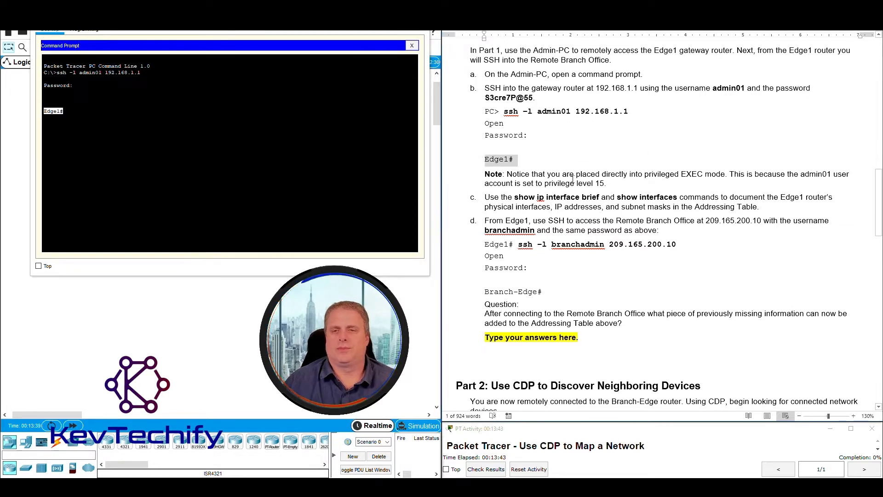
pyautogui.moveTo(508, 175); pyautogui.dragTo(727, 183)
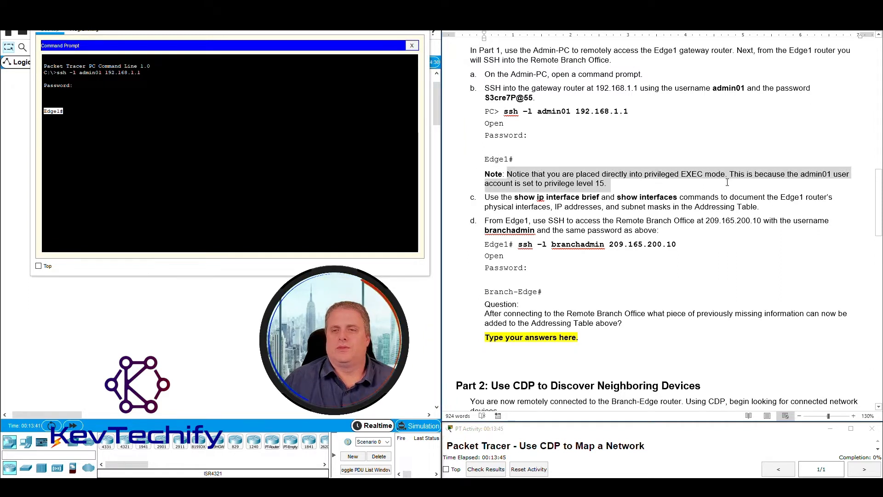
pyautogui.click(47, 112)
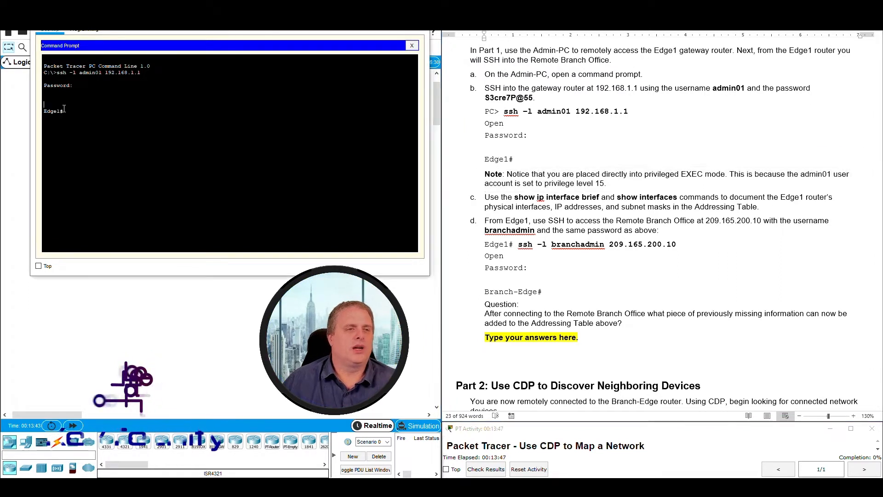
pyautogui.moveTo(44, 111); pyautogui.dragTo(67, 111)
pyautogui.click(62, 112)
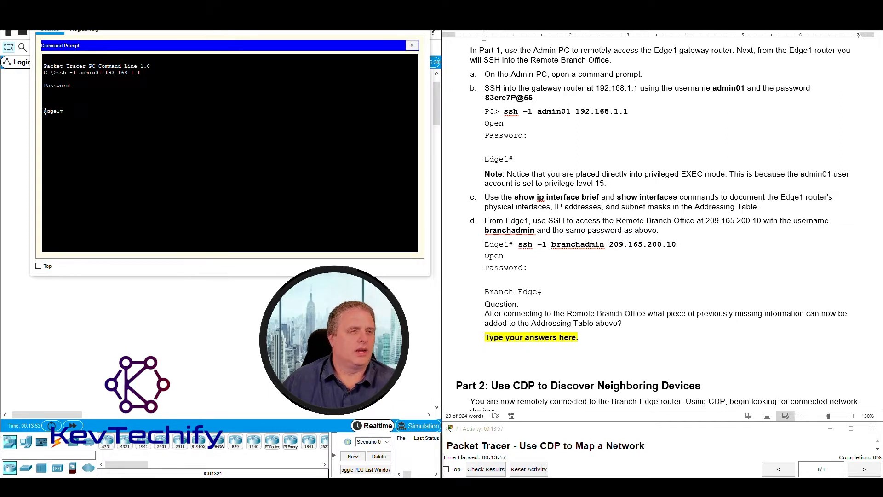
# Reread the Note and step c's interface wording, then show Word's View commands.
pyautogui.tripleClick(572, 189)
pyautogui.click(602, 200)
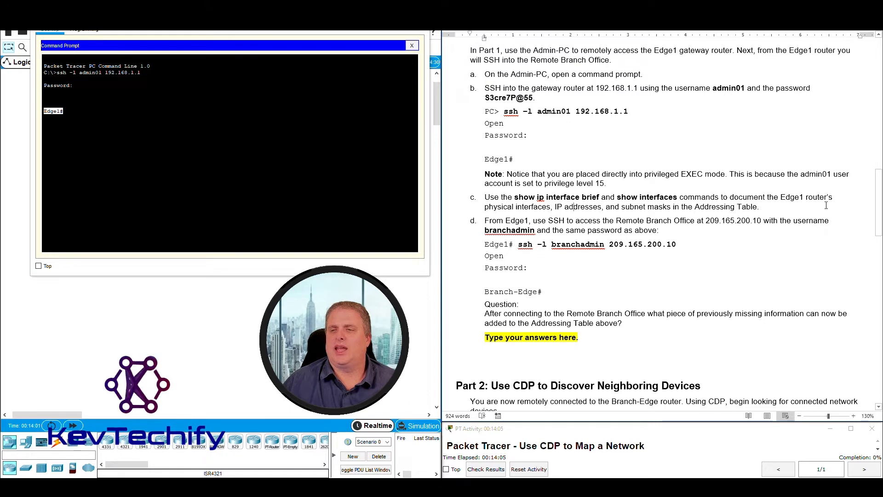
pyautogui.moveTo(484, 209)
pyautogui.mouseDown()
pyautogui.moveTo(757, 208)
pyautogui.moveTo(486, 212)
pyautogui.mouseUp()
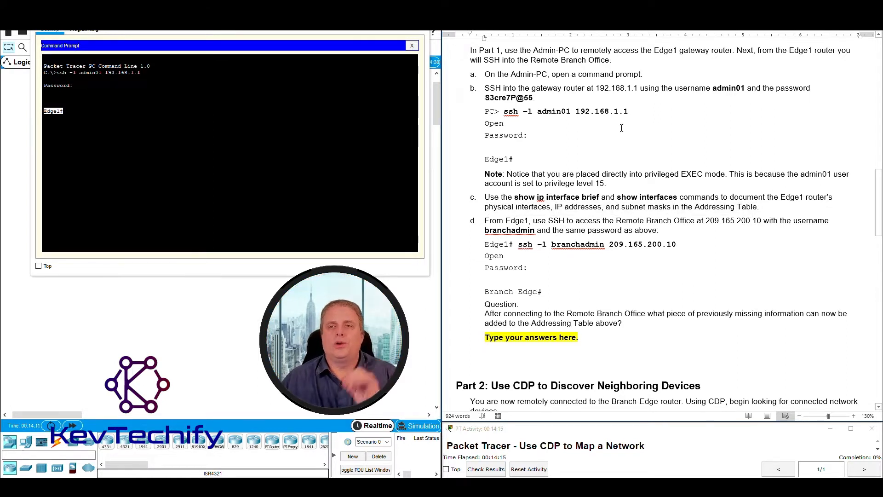
pyautogui.click(693, 25)
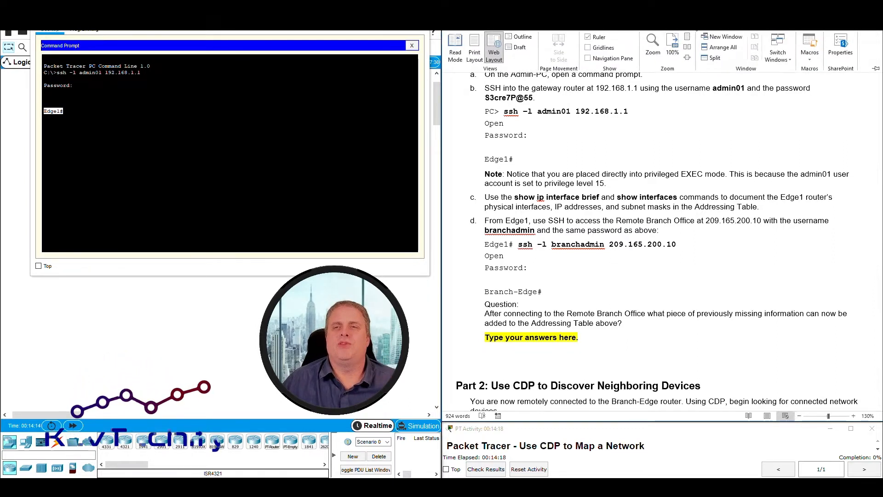
# Split the document, sizing the upper pane to show just the Addressing Table.
pyautogui.click(712, 59)
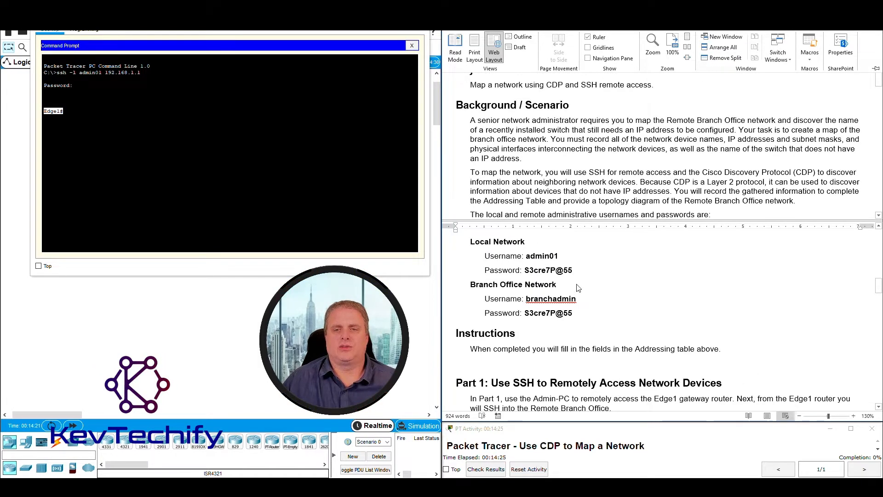
pyautogui.click(682, 225)
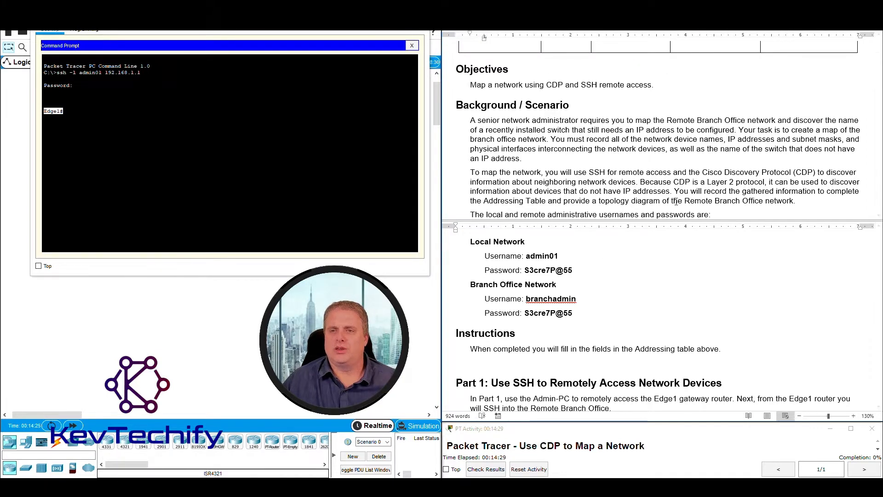
pyautogui.scroll(5, 651, 144)
pyautogui.scroll(3, 651, 143)
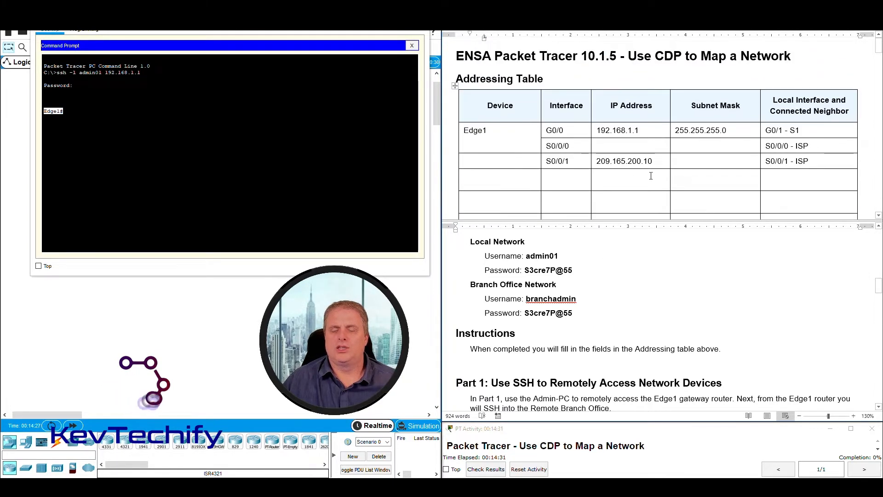
pyautogui.moveTo(659, 223); pyautogui.dragTo(660, 191)
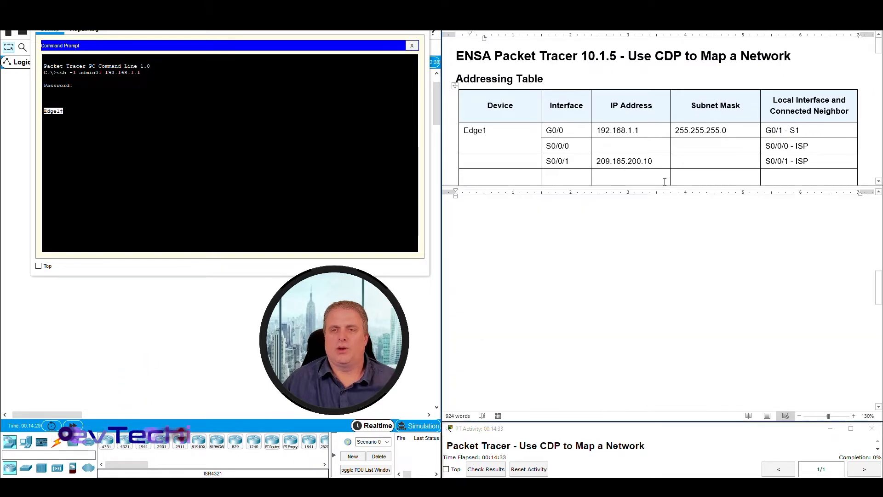
# Scroll the lower pane to step c, mark show ip interface brief, and return to Edge1's prompt.
pyautogui.scroll(-1, 678, 118)
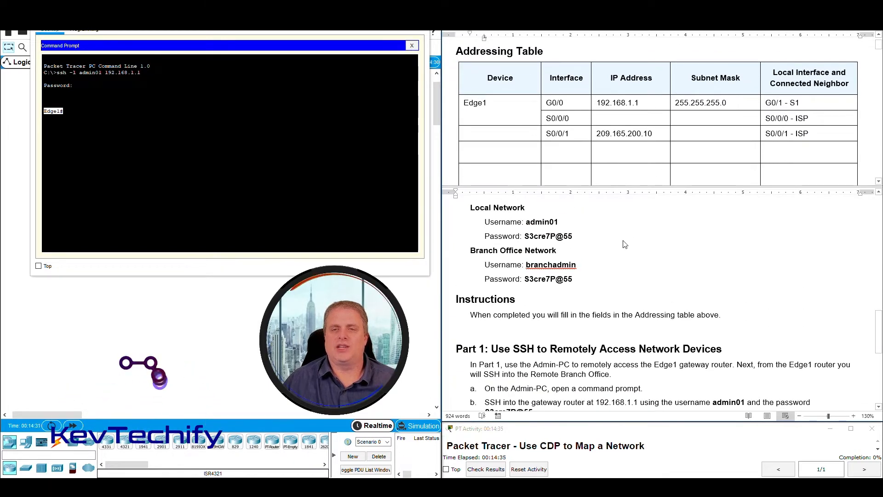
pyautogui.scroll(-3, 624, 242)
pyautogui.scroll(2, 623, 243)
pyautogui.scroll(-6, 623, 242)
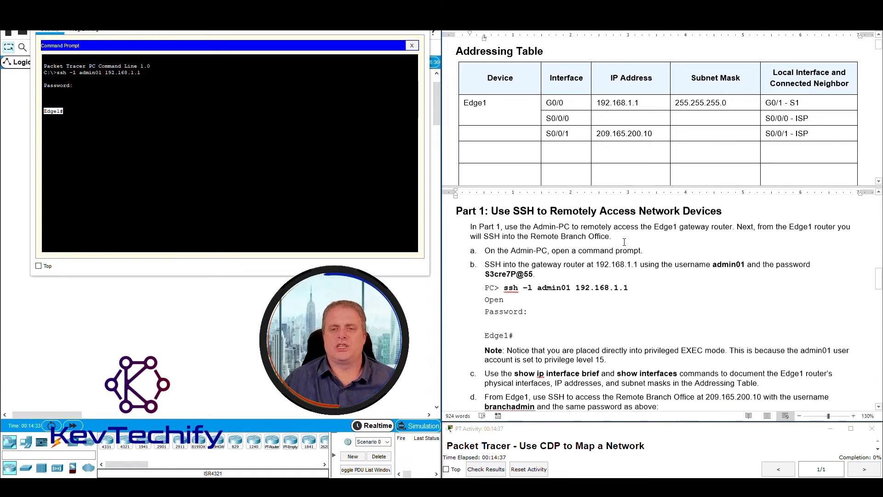
pyautogui.scroll(4, 624, 242)
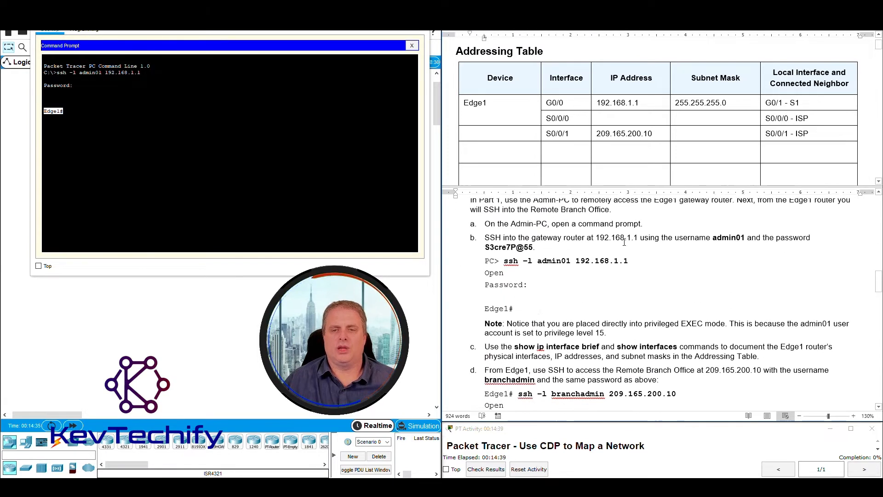
pyautogui.scroll(-5, 534, 318)
pyautogui.scroll(-1, 534, 318)
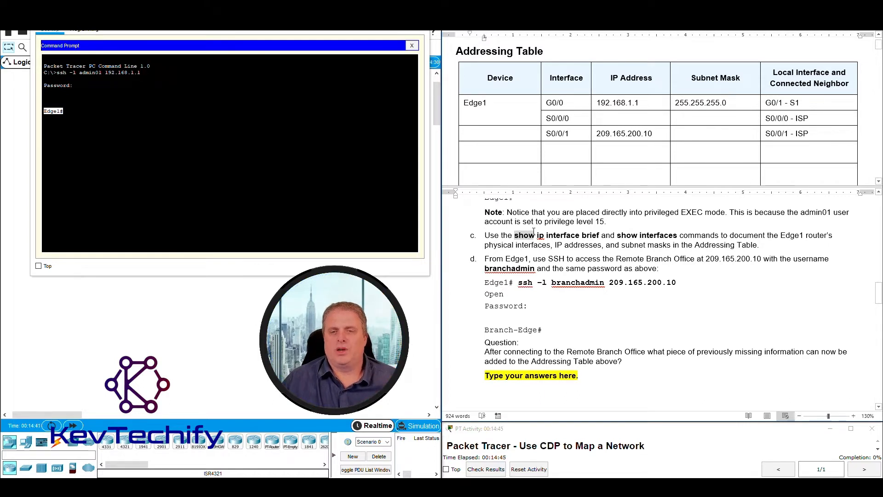
pyautogui.moveTo(534, 231); pyautogui.dragTo(586, 235)
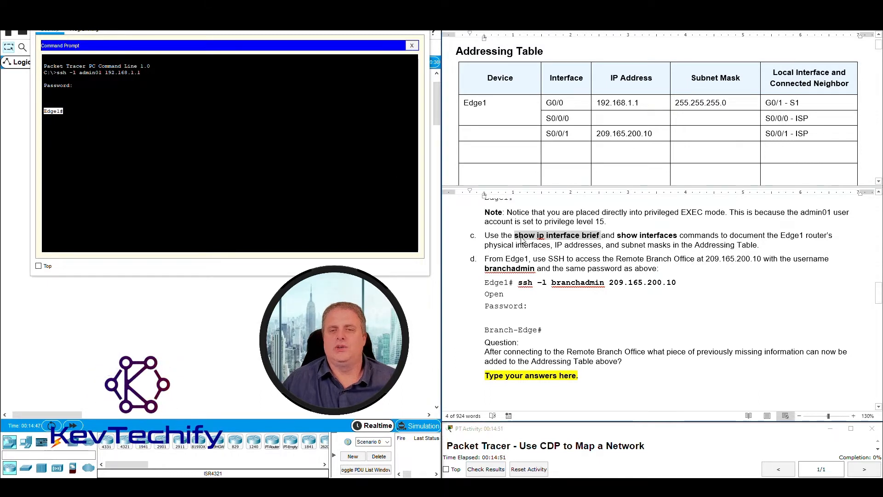
pyautogui.click(89, 111)
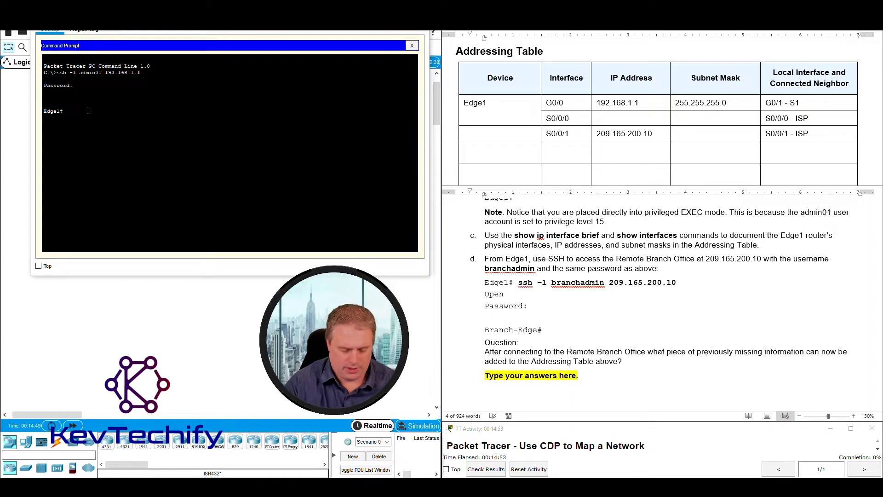
# Run 'sho ip int br' on Edge1 and highlight the GigabitEthernet0/0 and Serial0/0/0 lines.
pyautogui.write('sho ip int br')
pyautogui.press('Return')
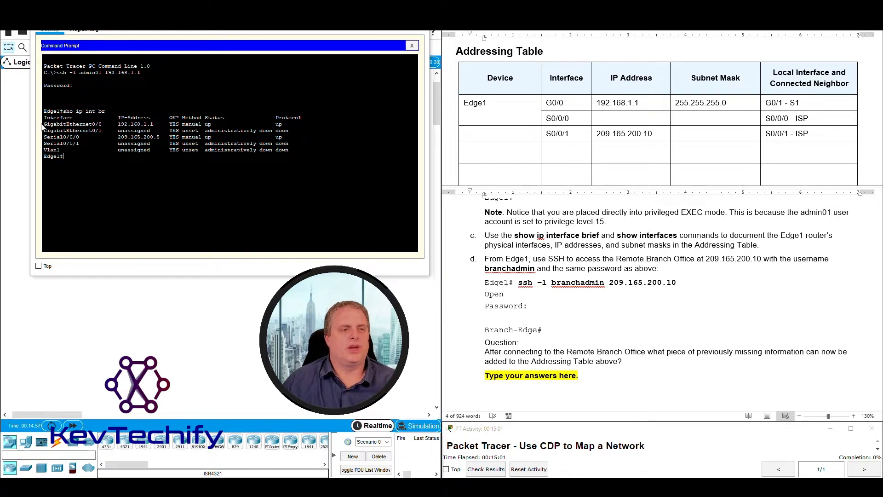
pyautogui.moveTo(44, 123); pyautogui.dragTo(66, 150)
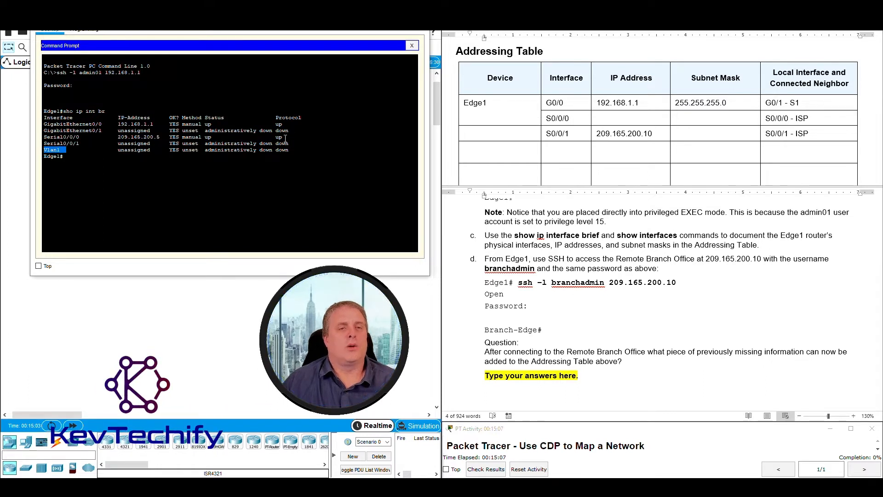
pyautogui.click(297, 125)
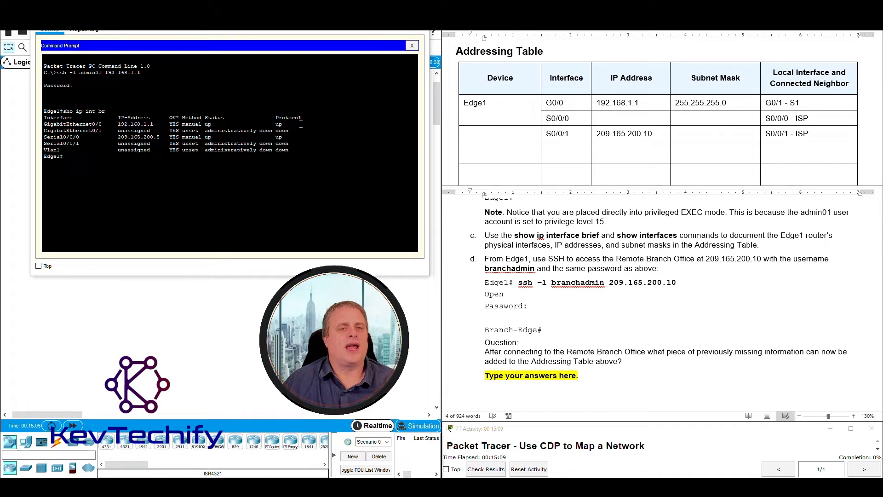
pyautogui.moveTo(284, 124); pyautogui.dragTo(44, 124)
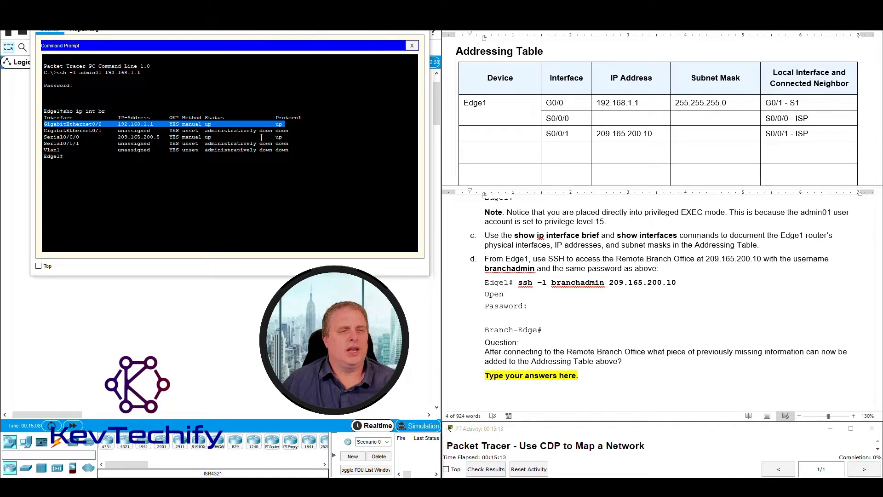
pyautogui.moveTo(292, 137); pyautogui.dragTo(45, 137)
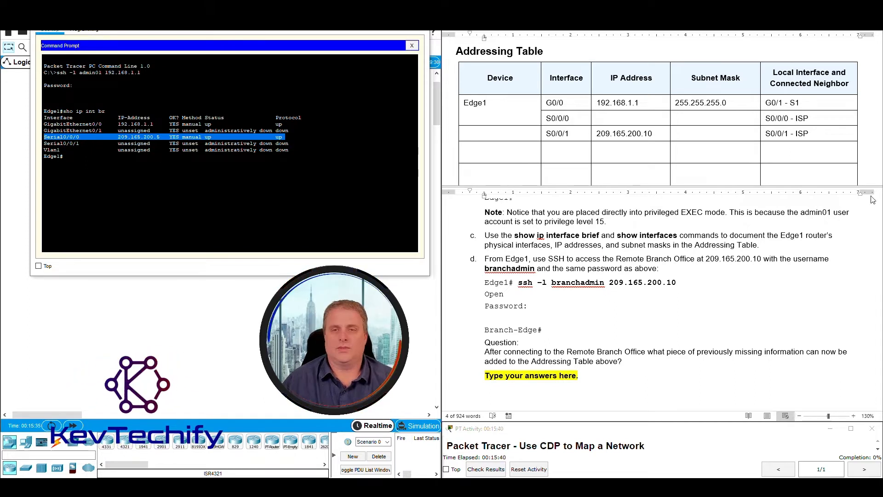
# Match G0/0's 192.168.1.1, then enter 209.165.200.5 as Edge1's S0/0/0 IP address.
pyautogui.click(617, 103)
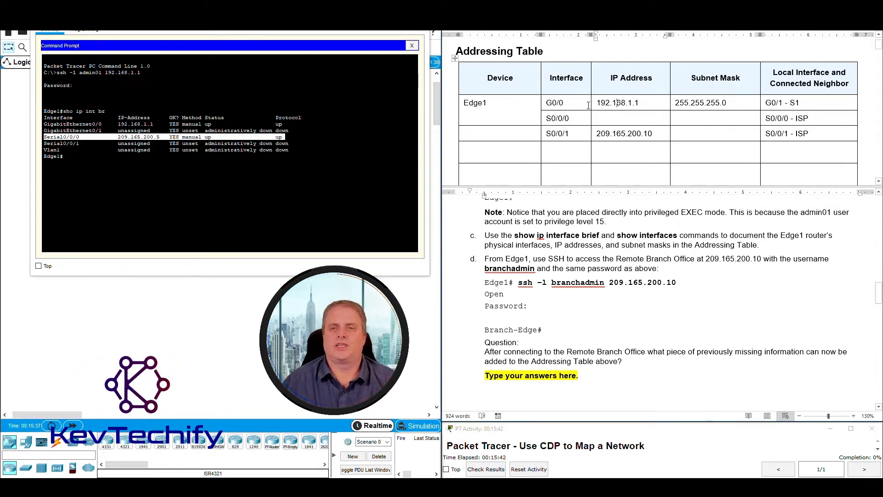
pyautogui.moveTo(561, 101); pyautogui.dragTo(569, 118)
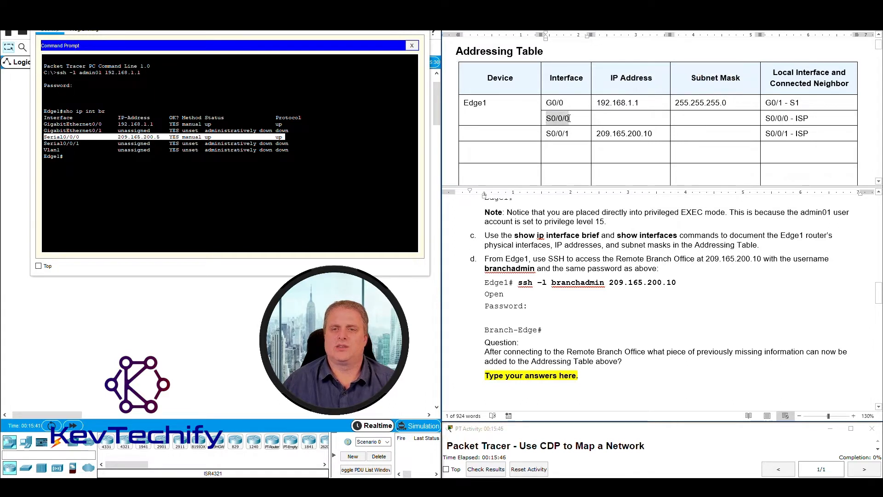
pyautogui.click(648, 134)
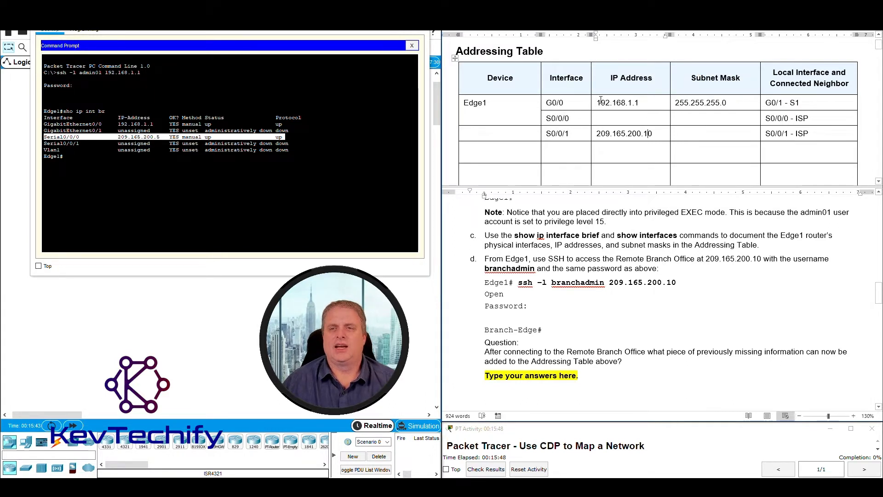
pyautogui.moveTo(598, 103); pyautogui.dragTo(640, 103)
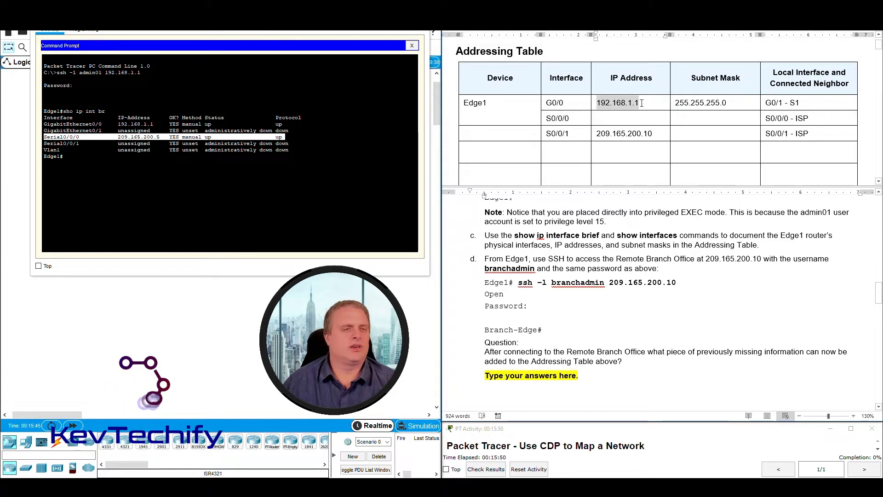
pyautogui.moveTo(118, 124); pyautogui.dragTo(153, 124)
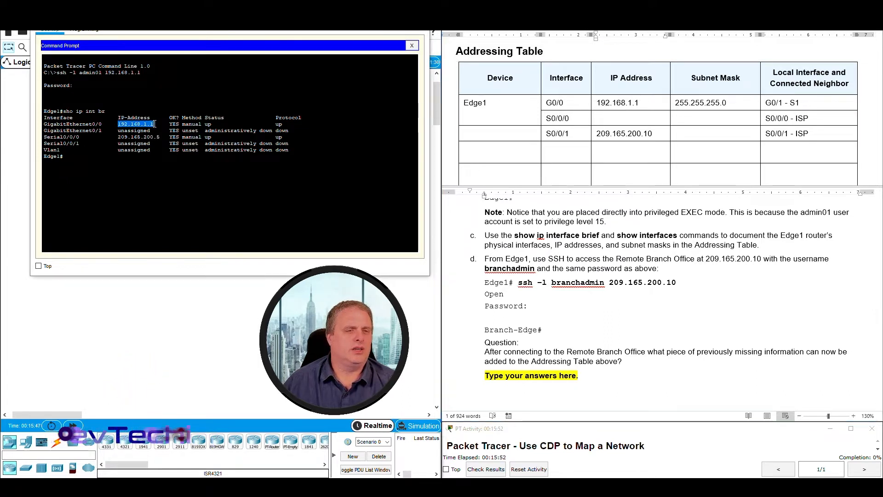
pyautogui.click(555, 130)
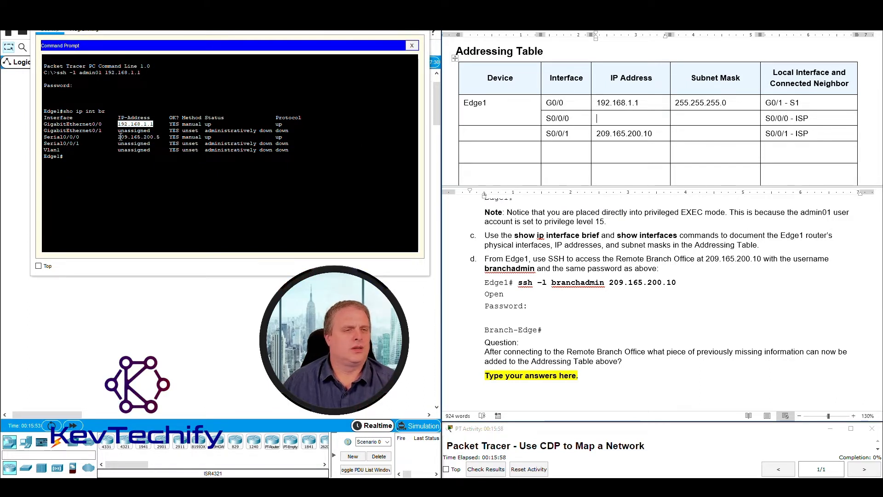
pyautogui.moveTo(118, 137); pyautogui.dragTo(159, 138)
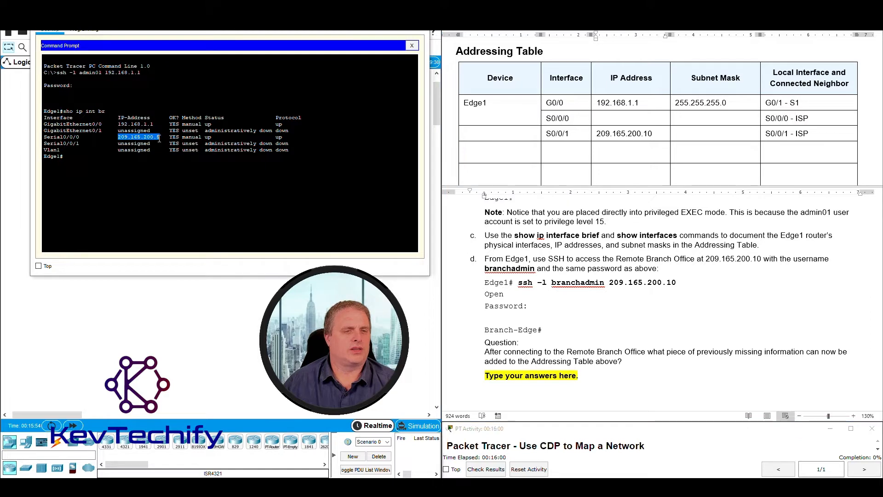
pyautogui.click(612, 118)
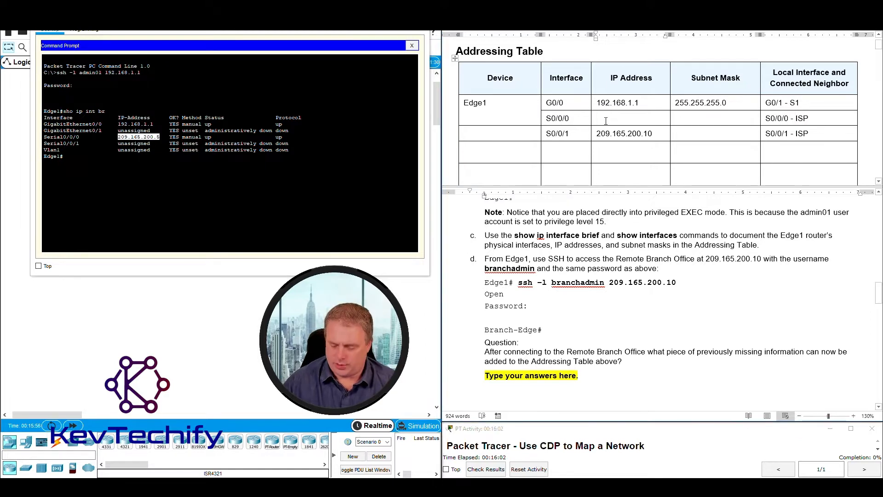
pyautogui.write('209.165.')
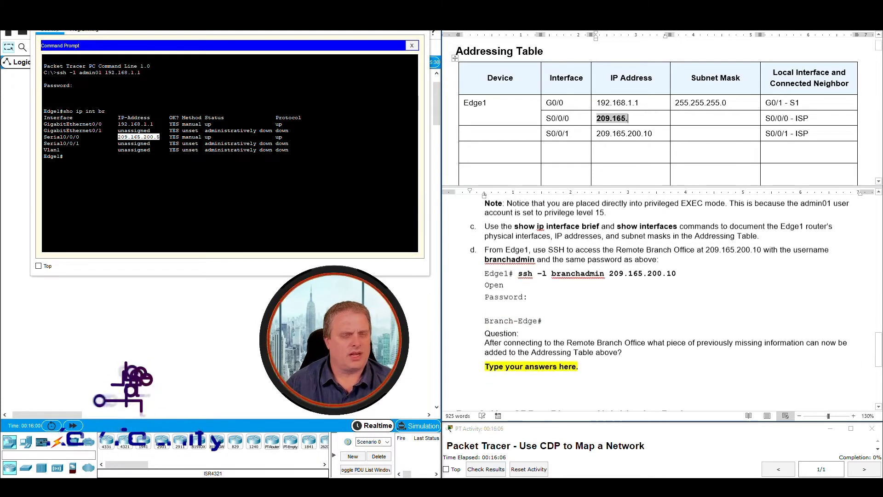
pyautogui.write('200.5')
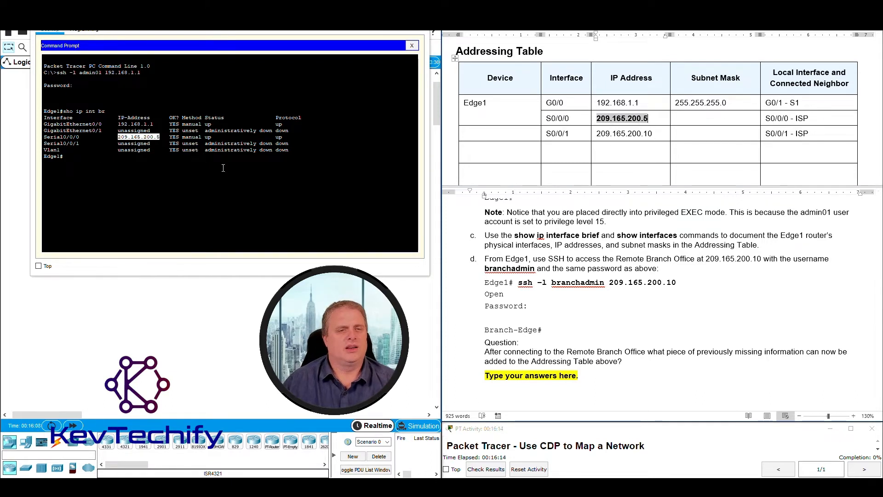
# Mark the show interfaces command in the instructions and return to the Edge1 prompt.
pyautogui.click(666, 236)
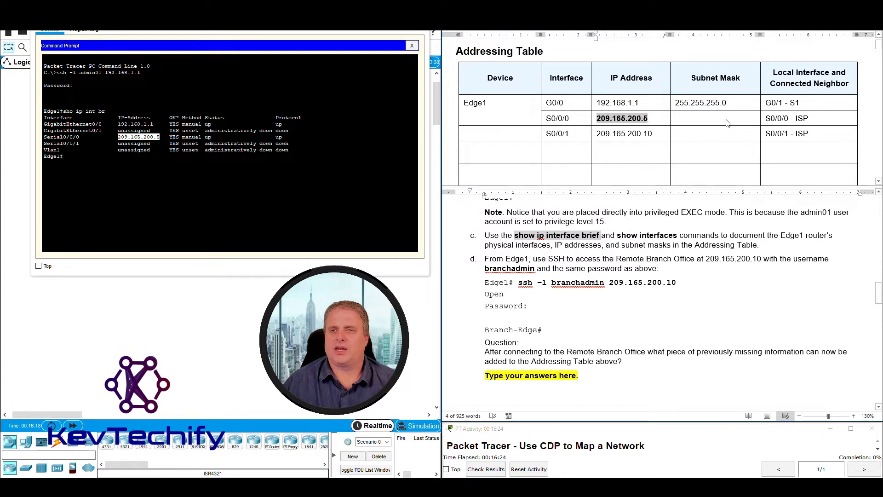
pyautogui.click(652, 258)
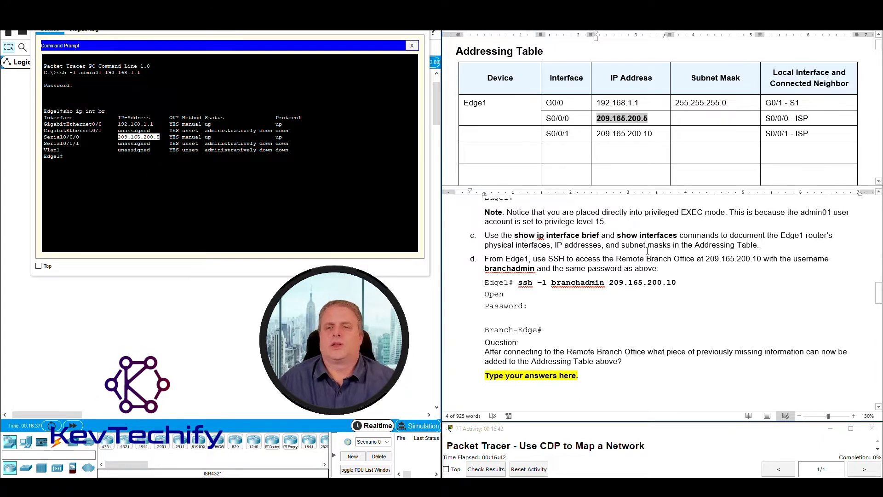
pyautogui.moveTo(616, 235); pyautogui.dragTo(680, 236)
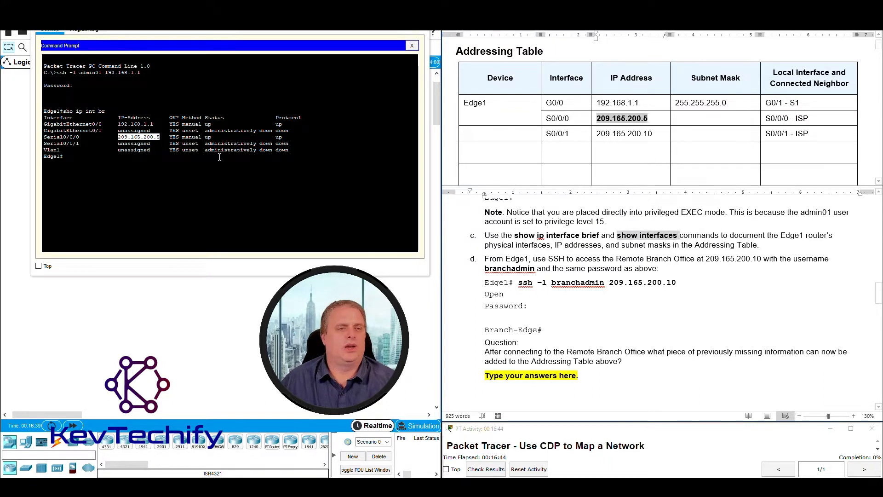
pyautogui.click(203, 167)
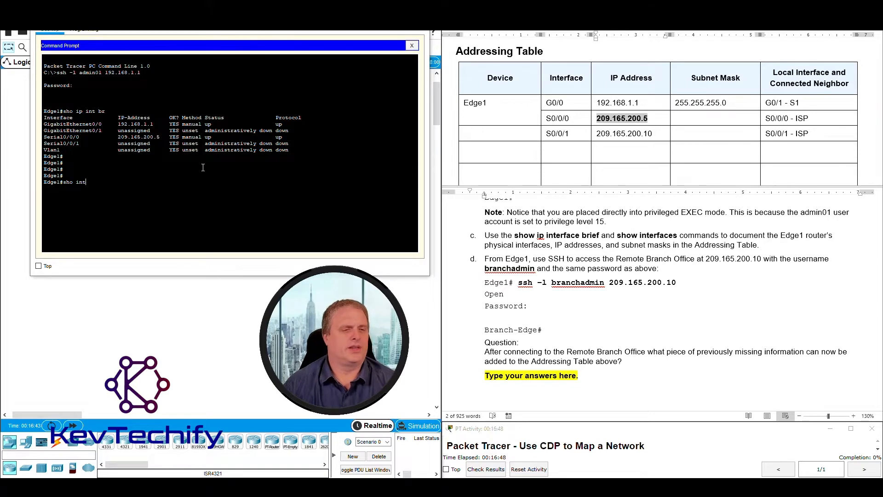
# Run 'sho int' on Edge1 and highlight G0/0's up status, MAC address and 192.168.1.1/24.
pyautogui.write('sho int')
pyautogui.press('Return')
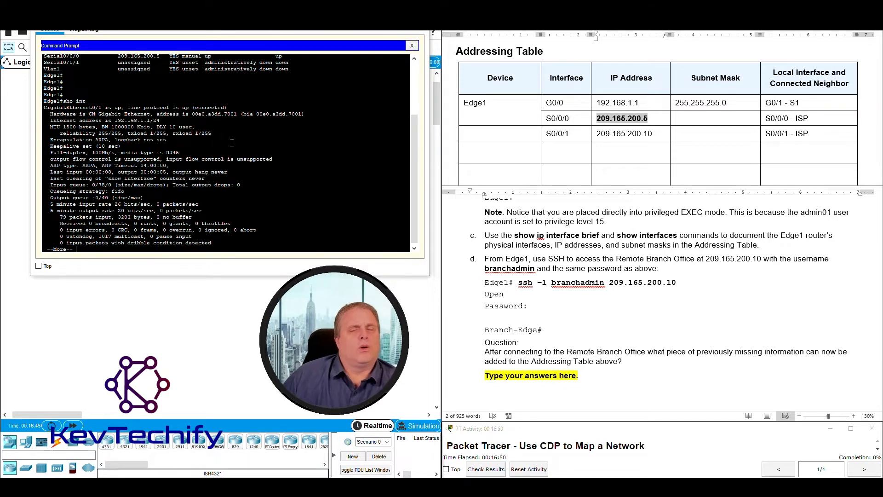
pyautogui.moveTo(44, 107); pyautogui.dragTo(229, 107)
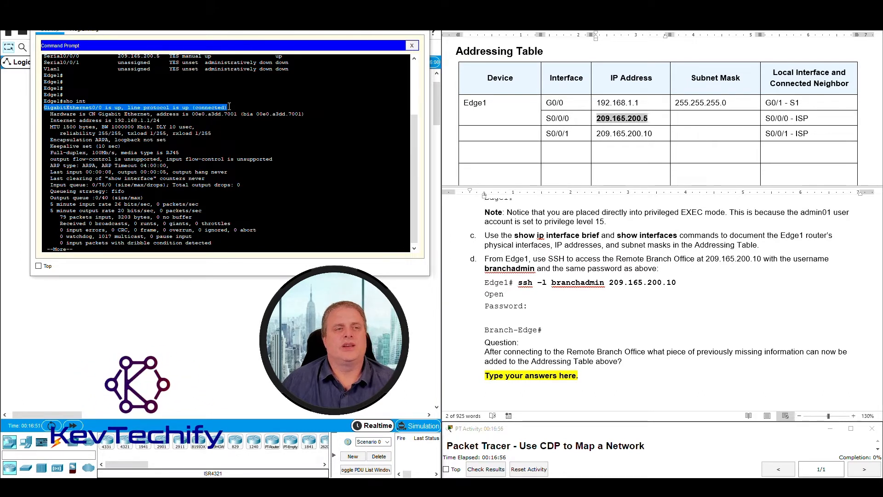
pyautogui.moveTo(44, 107); pyautogui.dragTo(232, 105)
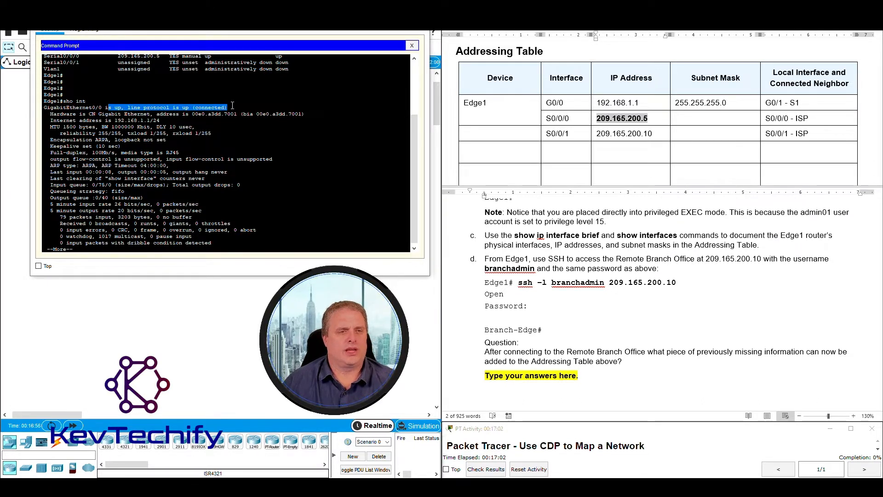
pyautogui.moveTo(98, 114); pyautogui.dragTo(305, 112)
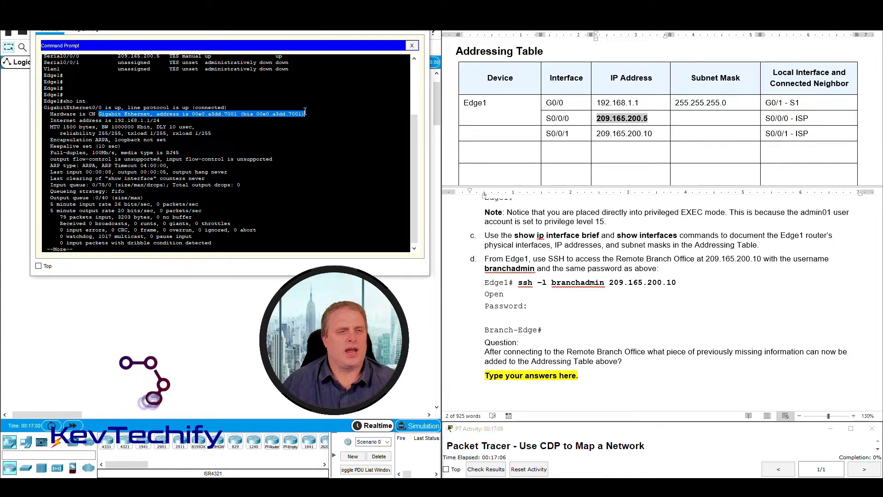
pyautogui.moveTo(51, 120); pyautogui.dragTo(161, 120)
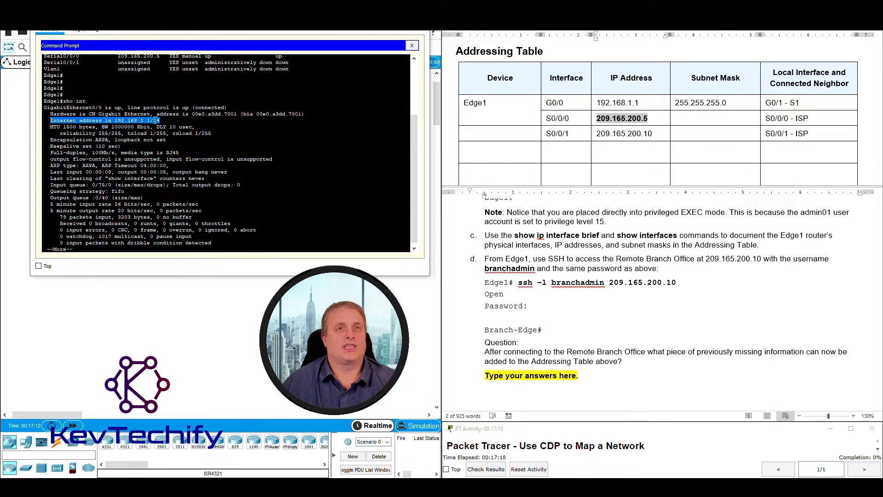
# Check the 255.255.255.0 mask in the lab table, then note the --More-- paging prompt.
pyautogui.click(736, 107)
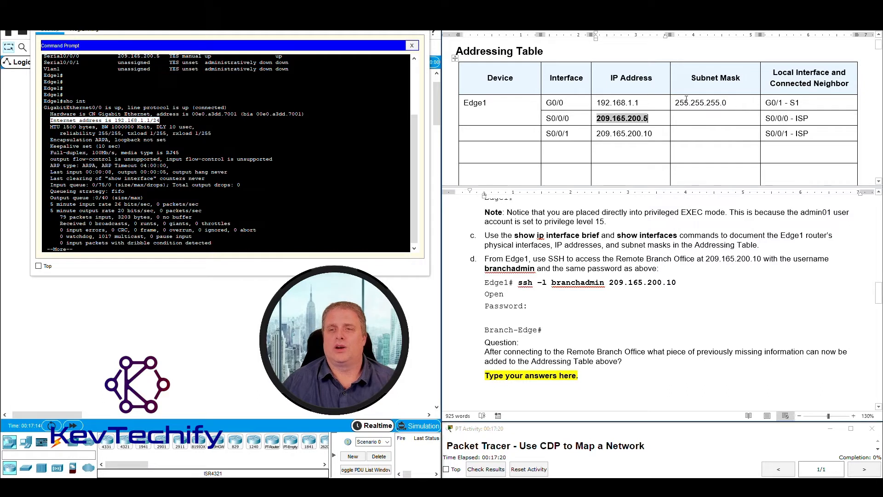
pyautogui.doubleClick(677, 102)
pyautogui.click(186, 145)
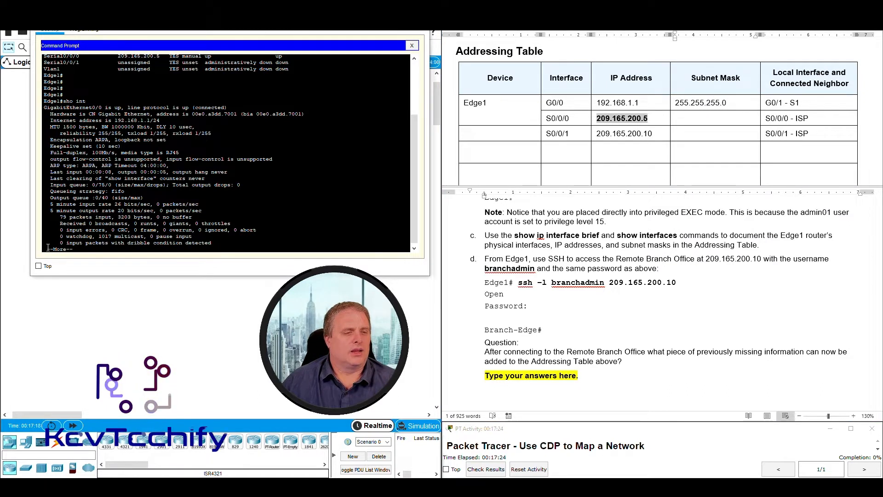
pyautogui.moveTo(48, 249); pyautogui.dragTo(78, 249)
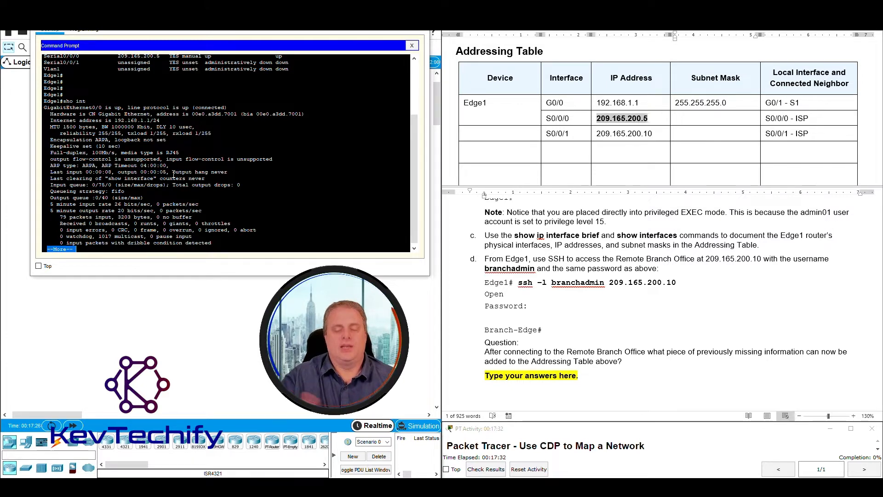
# Page the output to GigabitEthernet0/1 and highlight that it is administratively down.
pyautogui.press('Return')
pyautogui.press('Return')
pyautogui.press('Return')
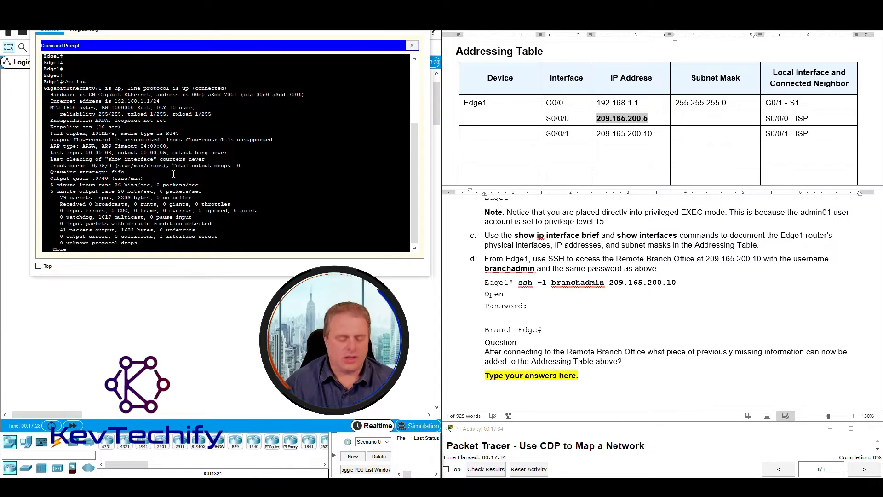
pyautogui.press('space')
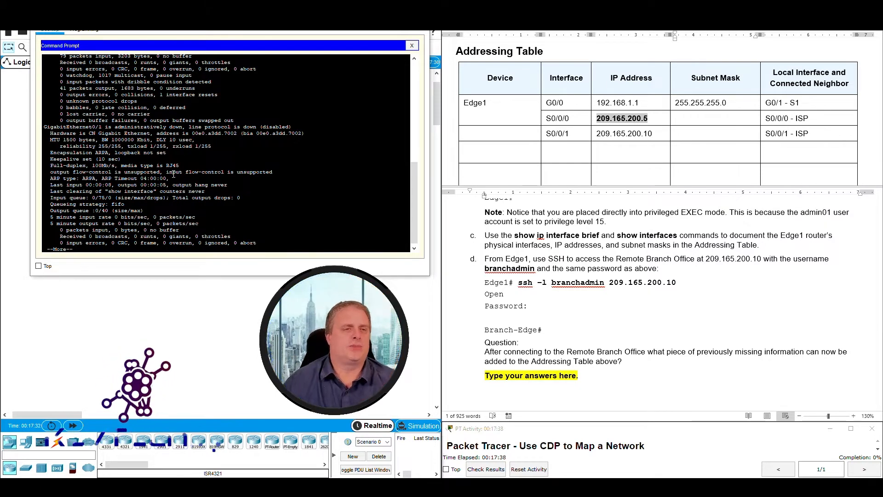
pyautogui.moveTo(44, 127); pyautogui.dragTo(294, 127)
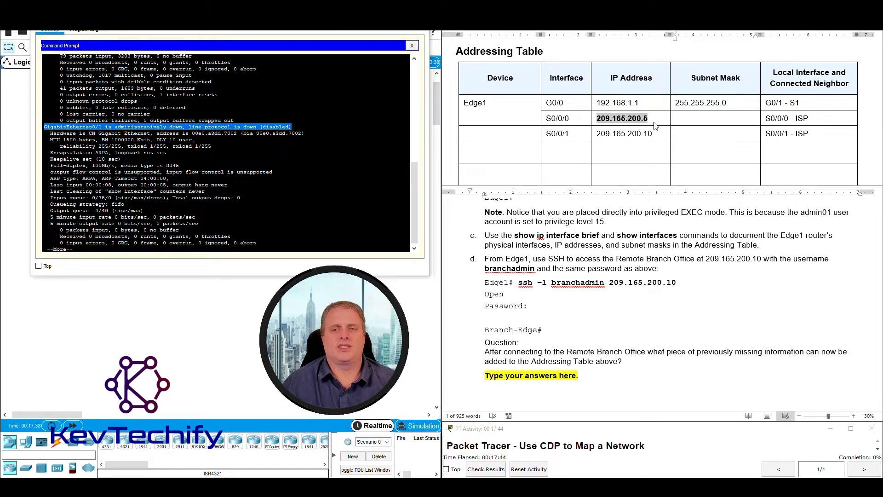
pyautogui.click(581, 118)
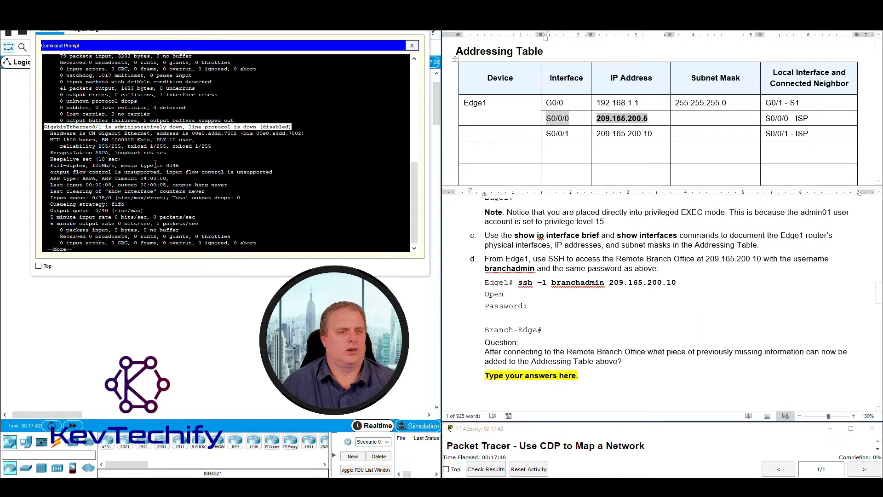
pyautogui.click(175, 185)
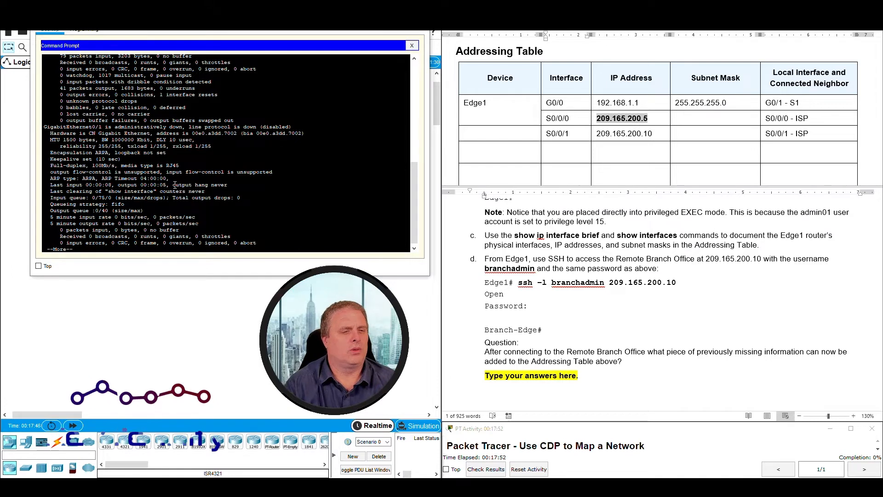
# Page on to Serial0/0/0 and highlight its up status and 209.165.200.5/30 address.
pyautogui.press('space')
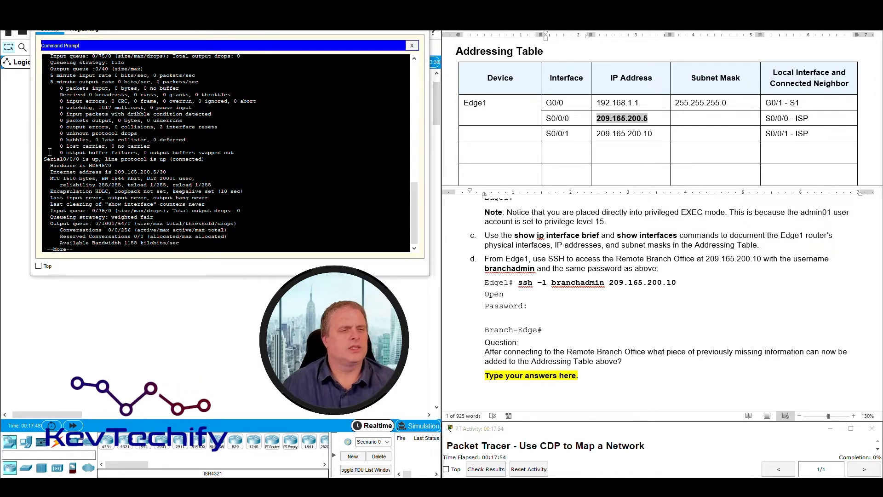
pyautogui.tripleClick(202, 159)
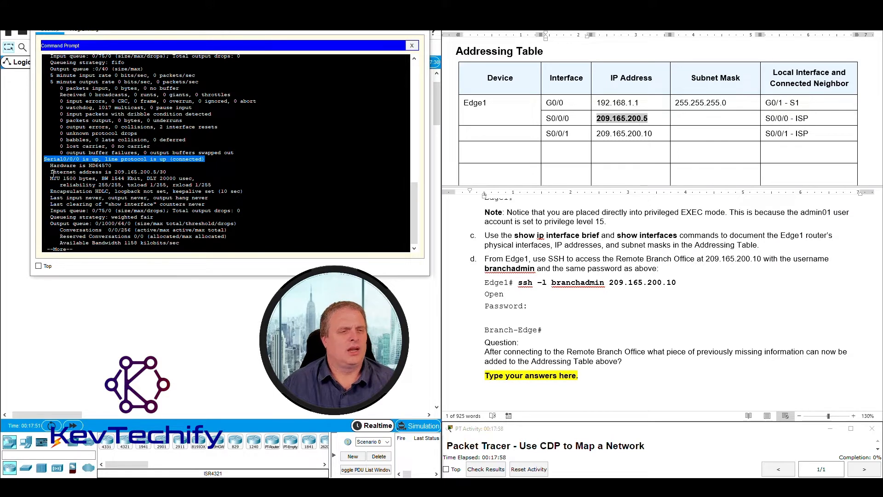
pyautogui.moveTo(51, 172); pyautogui.dragTo(151, 171)
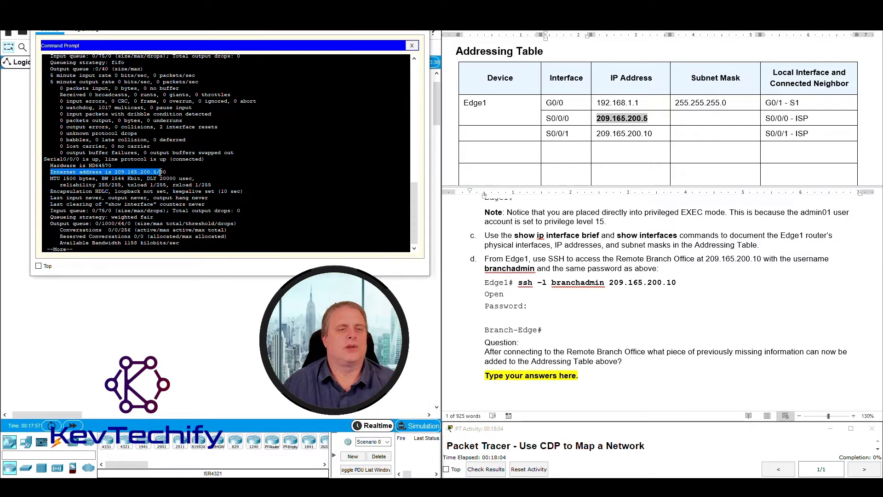
pyautogui.moveTo(165, 172); pyautogui.dragTo(166, 171)
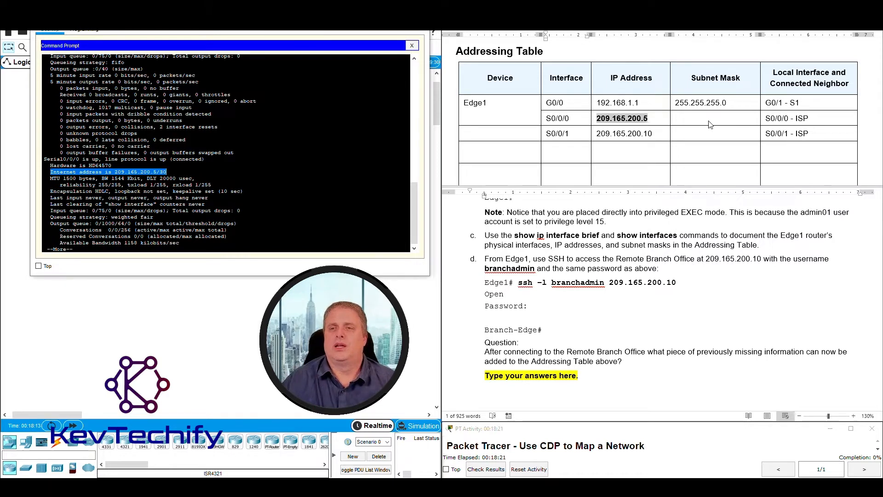
# Enter 255.255.255.252 as the S0/0/0 subnet mask in the Addressing Table.
pyautogui.click(678, 116)
pyautogui.write('255.2555.')
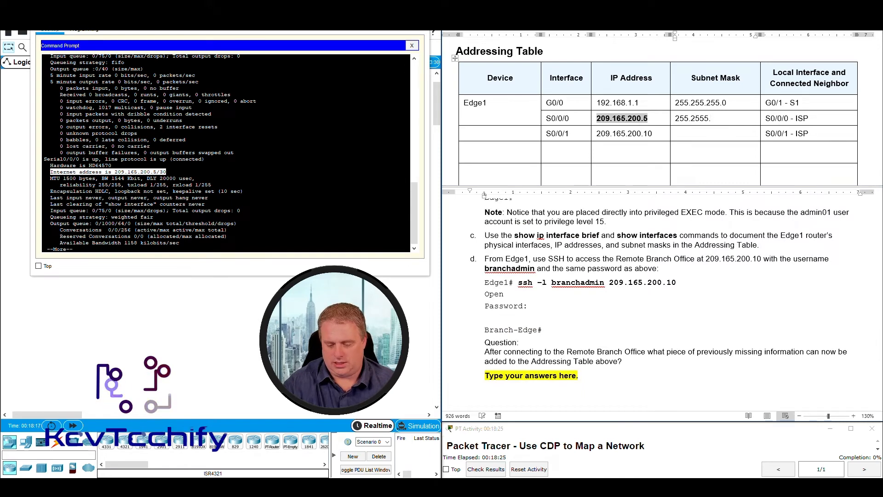
pyautogui.press('BackSpace')
pyautogui.press('BackSpace')
pyautogui.scroll(1, 662, 298)
pyautogui.write('.2')
pyautogui.scroll(-1, 662, 299)
pyautogui.write('55.25')
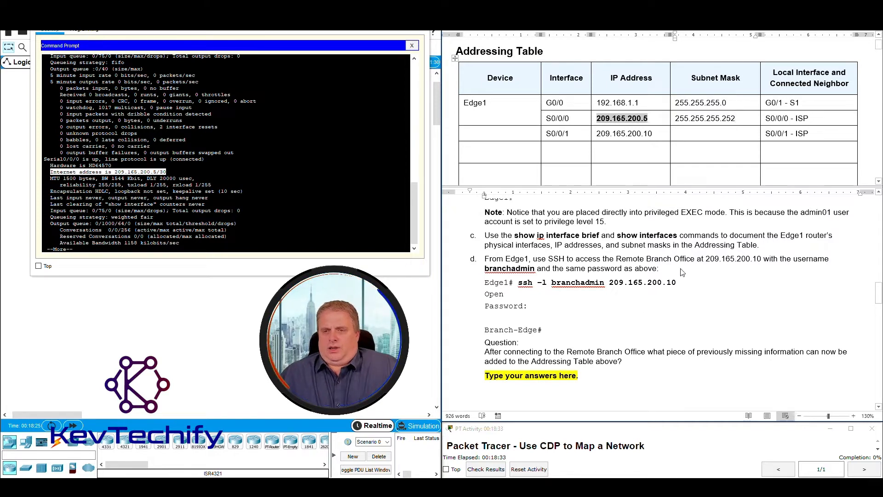
# Highlight instruction c on show interfaces and step d's SSH target and username.
pyautogui.moveTo(618, 235); pyautogui.dragTo(677, 235)
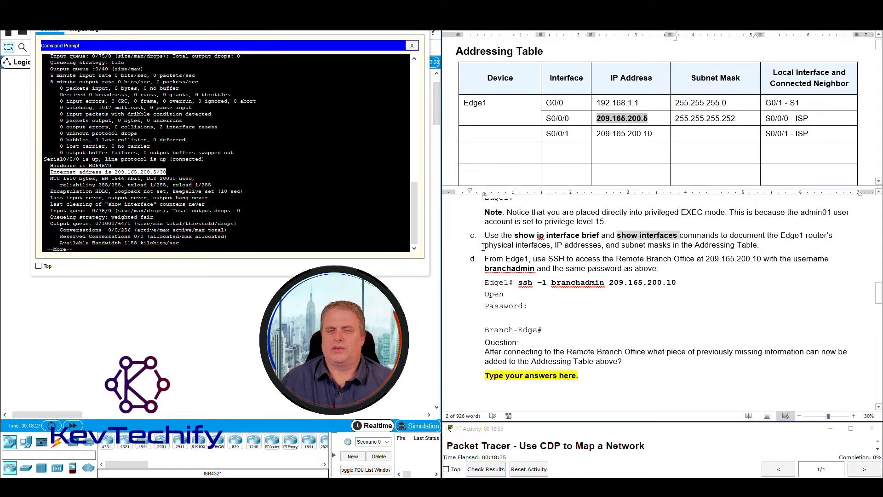
pyautogui.moveTo(485, 235); pyautogui.dragTo(778, 241)
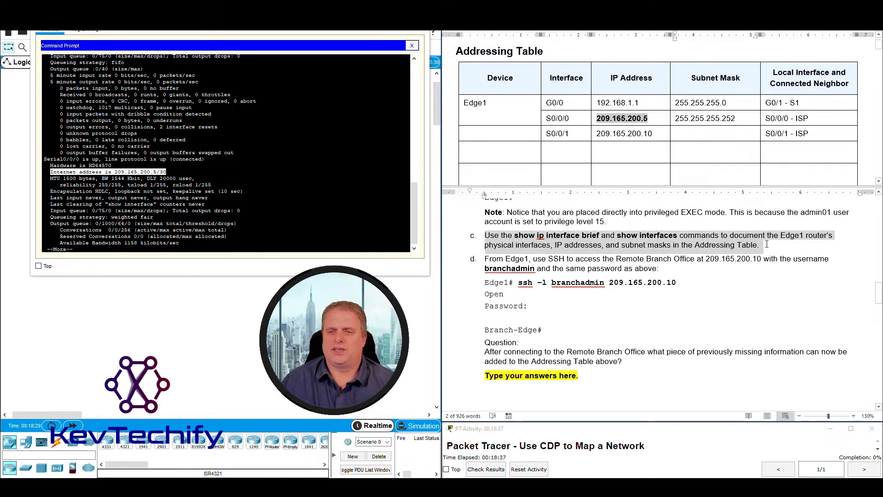
pyautogui.click(494, 258)
pyautogui.moveTo(494, 259); pyautogui.dragTo(755, 263)
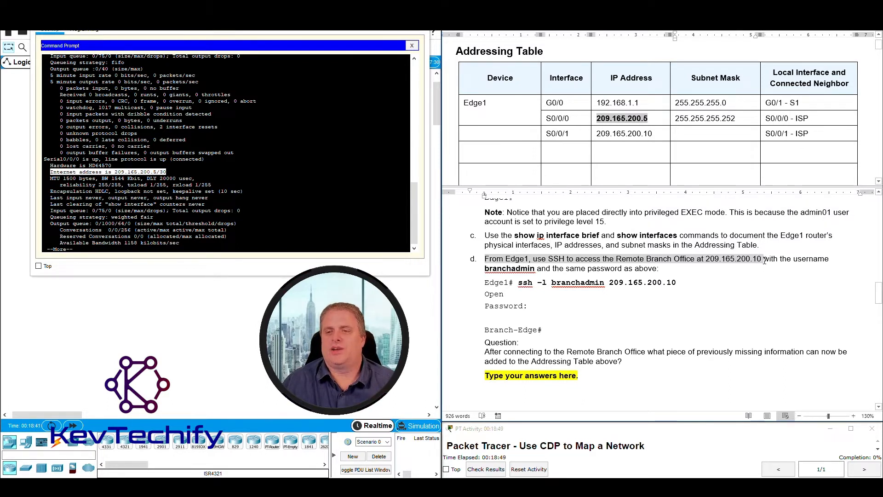
pyautogui.moveTo(762, 260); pyautogui.dragTo(661, 268)
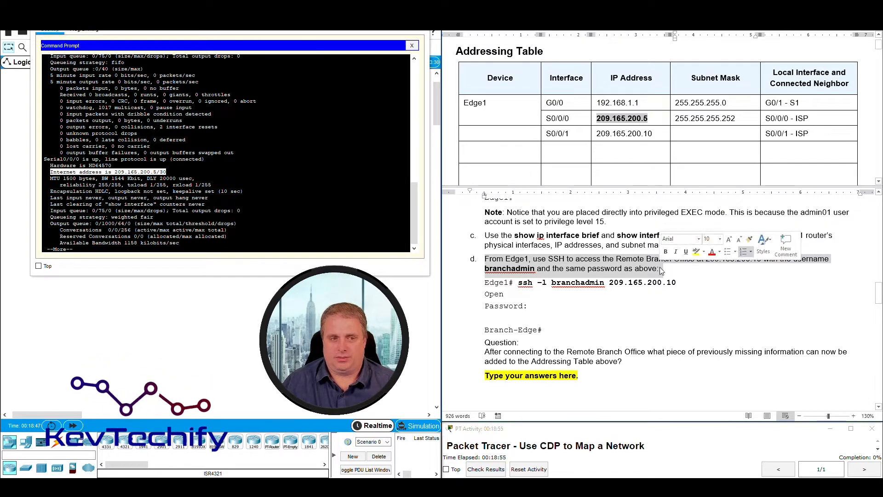
# Review Edge1's Serial0/0/0 details and finish the output back to the Edge1 prompt.
pyautogui.click(130, 105)
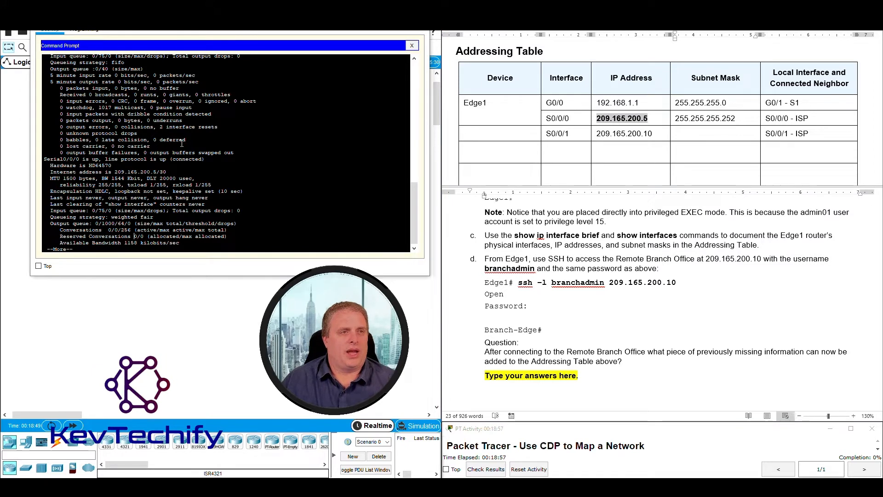
pyautogui.moveTo(117, 108); pyautogui.dragTo(208, 198)
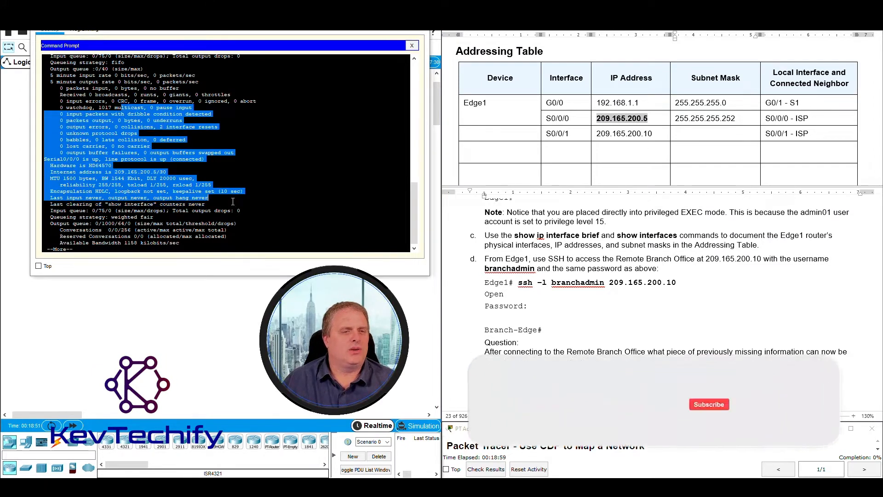
pyautogui.click(82, 247)
pyautogui.moveTo(82, 249); pyautogui.dragTo(44, 250)
pyautogui.click(86, 250)
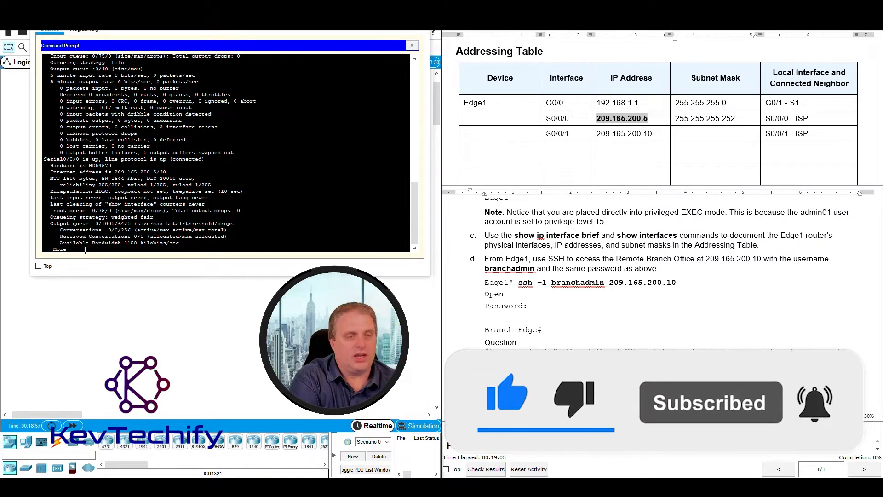
pyautogui.press('space')
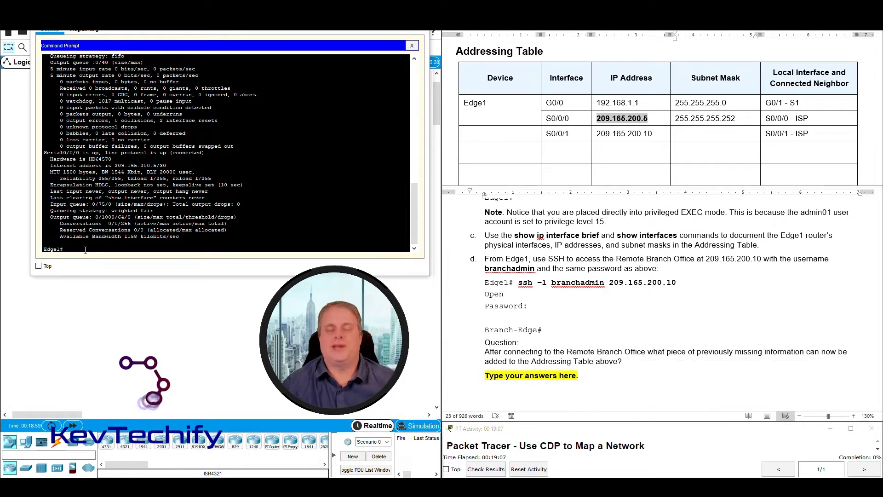
pyautogui.press('Return')
pyautogui.press('Return')
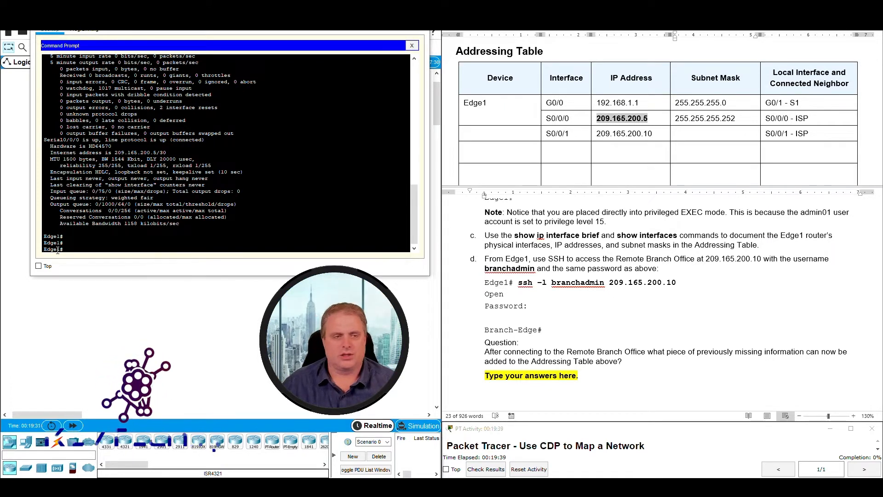
pyautogui.click(615, 258)
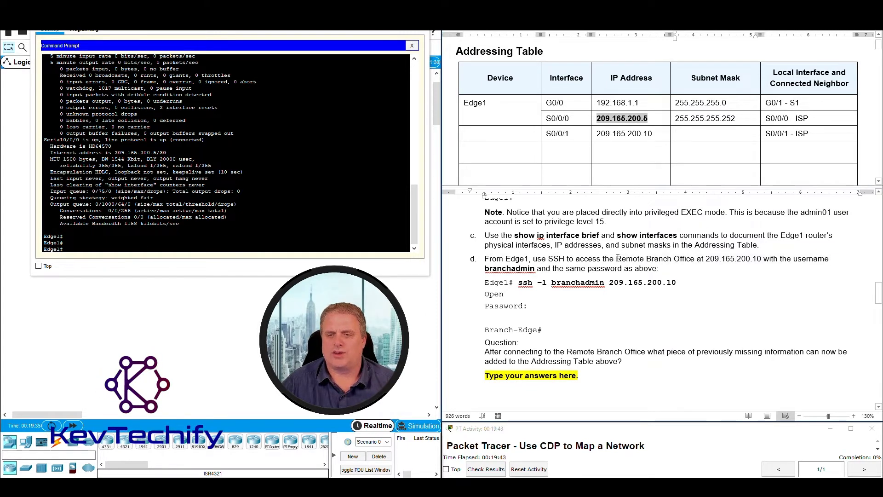
pyautogui.moveTo(650, 256); pyautogui.dragTo(697, 259)
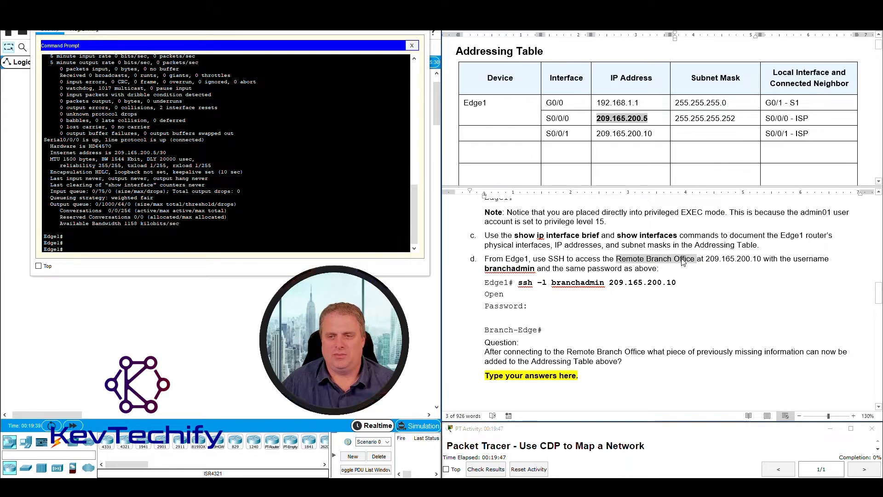
pyautogui.moveTo(707, 260); pyautogui.dragTo(759, 260)
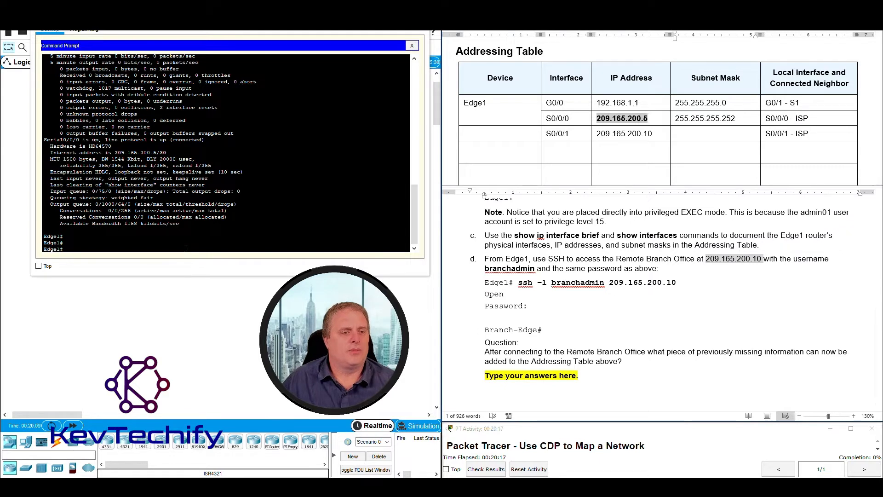
pyautogui.click(112, 248)
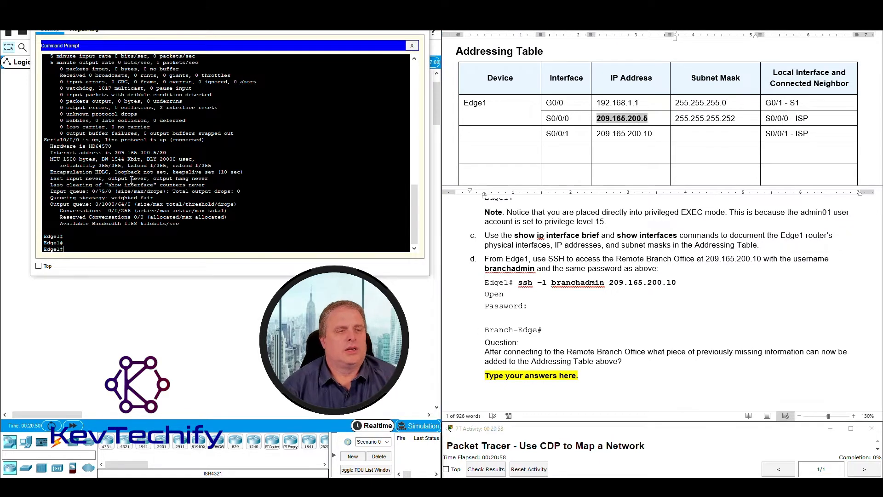
# SSH from Edge1 to 209.165.200.10 with the branch admin username and submit the password.
pyautogui.write('ssh -l branchadmin')
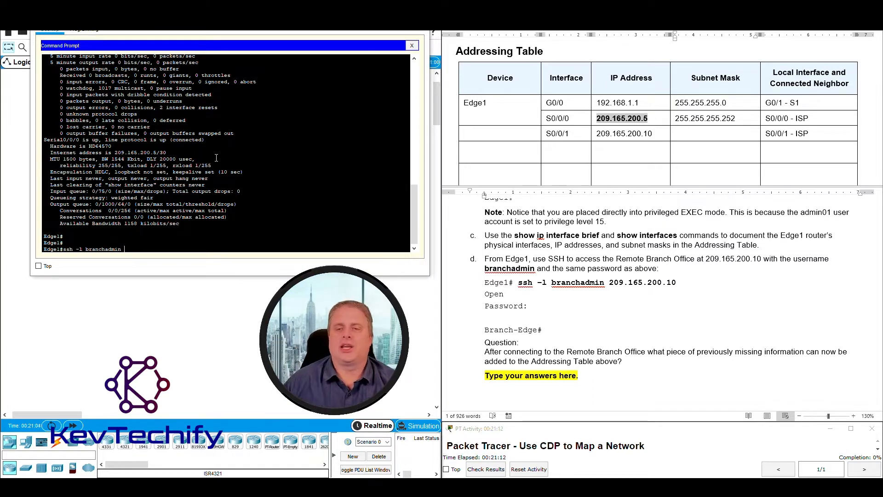
pyautogui.doubleClick(711, 259)
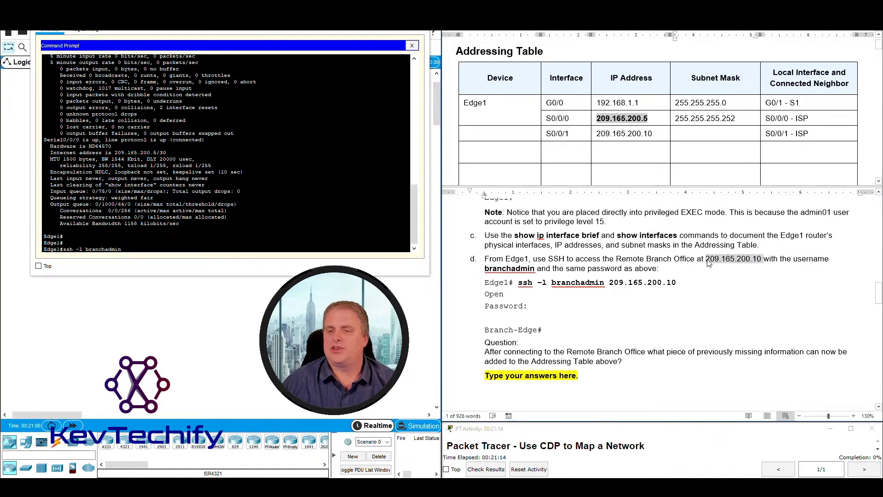
pyautogui.click(708, 259)
pyautogui.moveTo(707, 259); pyautogui.dragTo(762, 261)
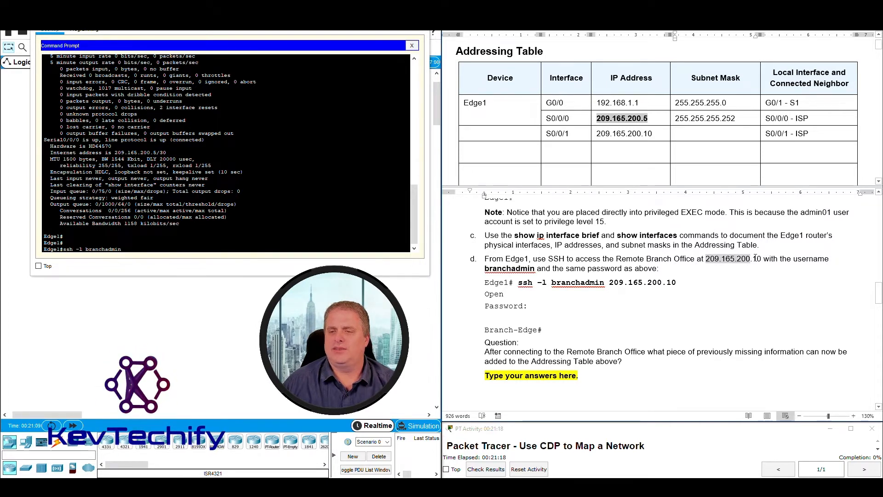
pyautogui.click(270, 242)
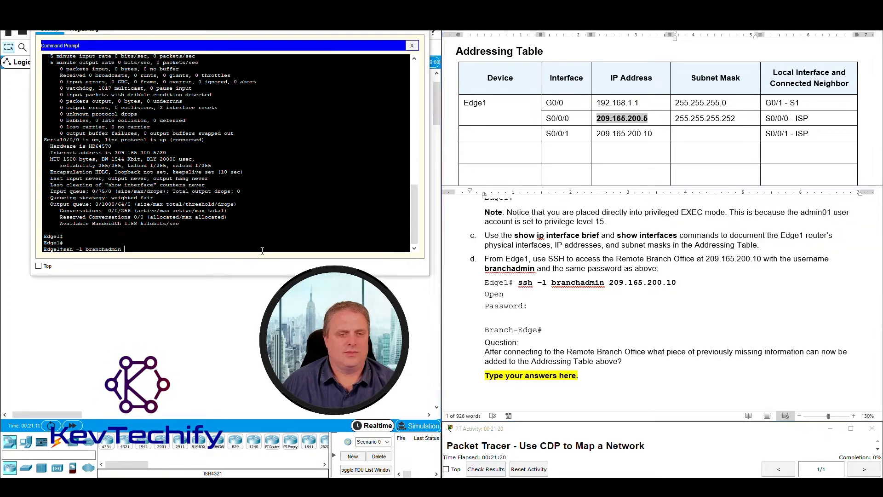
pyautogui.write('9.165.200.10')
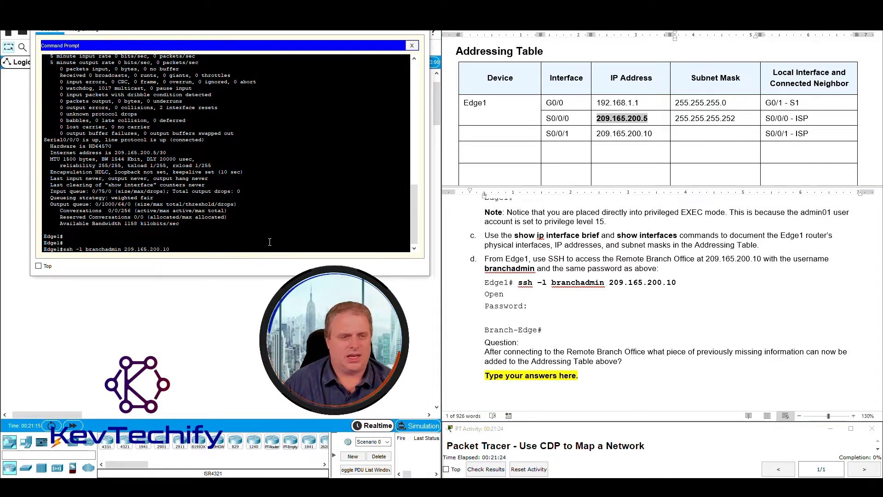
pyautogui.press('Return')
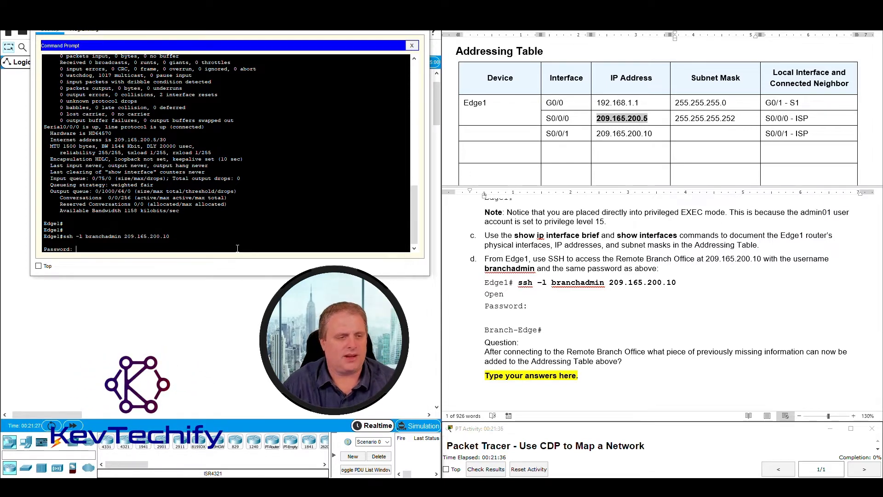
pyautogui.press('Return')
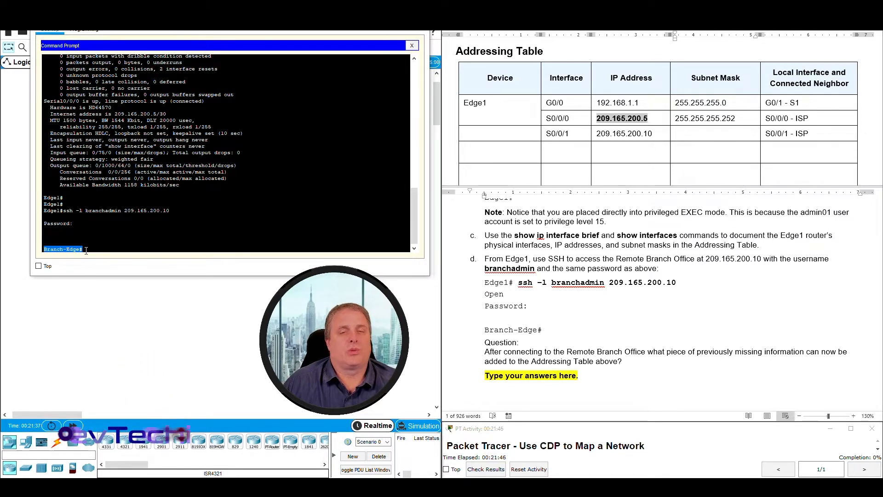
pyautogui.click(63, 250)
pyautogui.moveTo(44, 250); pyautogui.dragTo(78, 249)
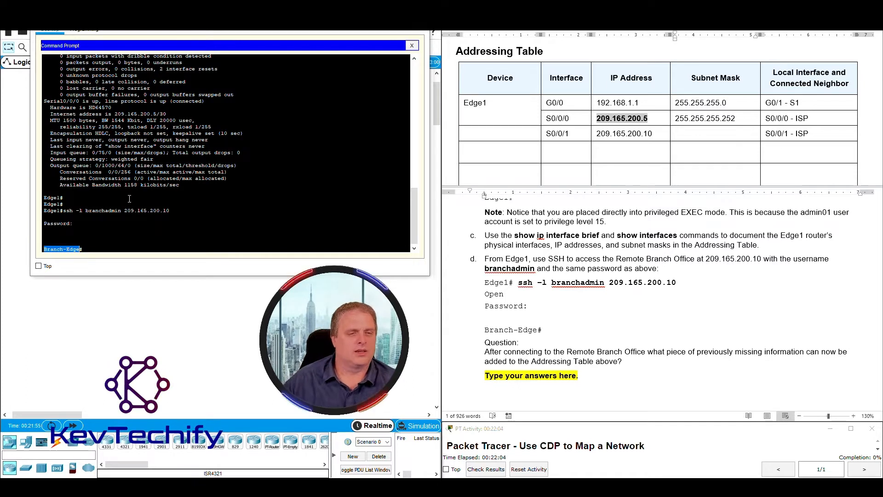
pyautogui.click(84, 249)
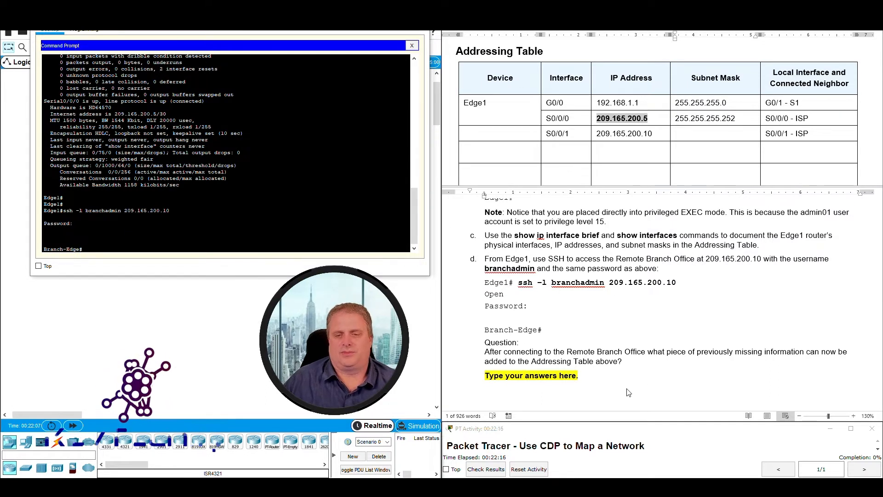
pyautogui.scroll(-1, 597, 342)
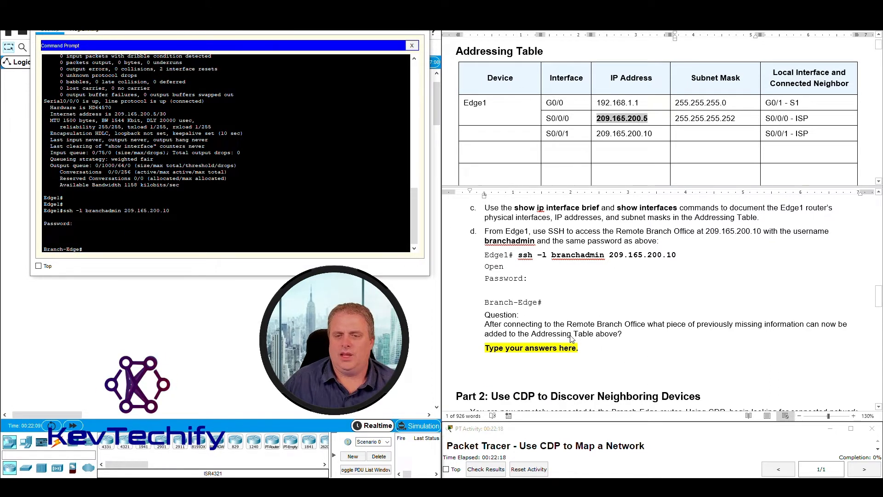
pyautogui.moveTo(487, 325); pyautogui.dragTo(649, 341)
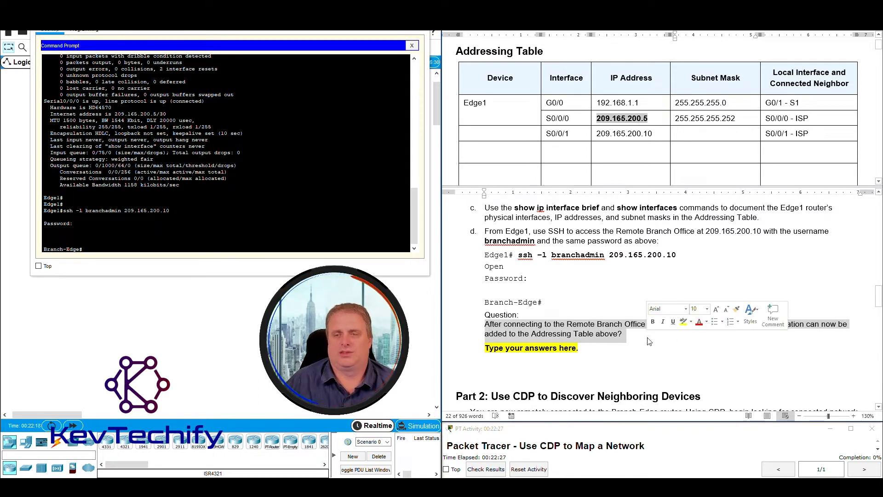
pyautogui.click(619, 358)
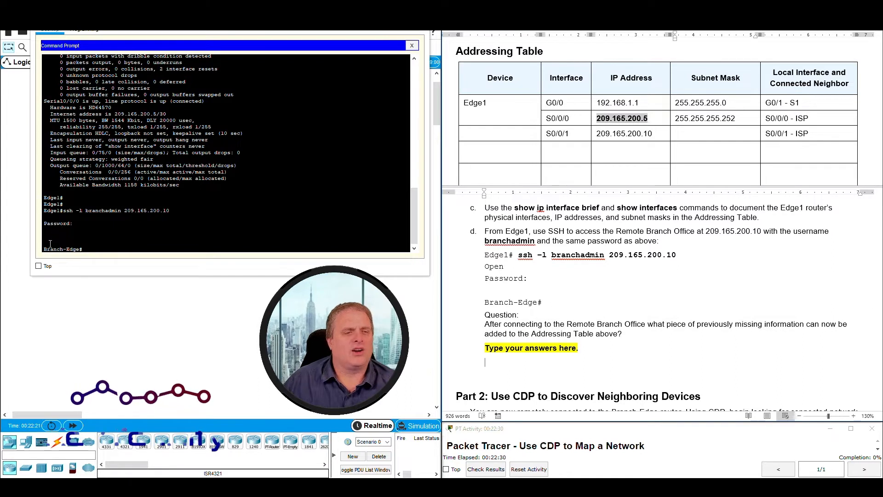
pyautogui.click(493, 133)
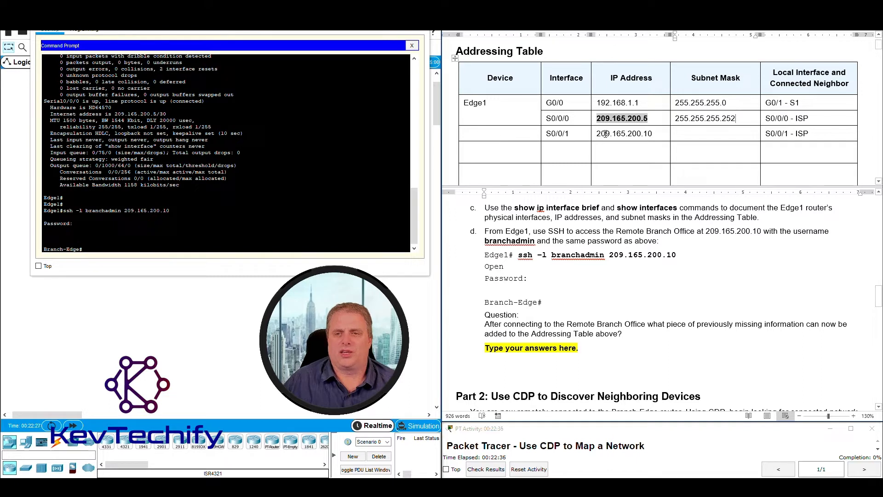
pyautogui.moveTo(596, 134); pyautogui.dragTo(655, 133)
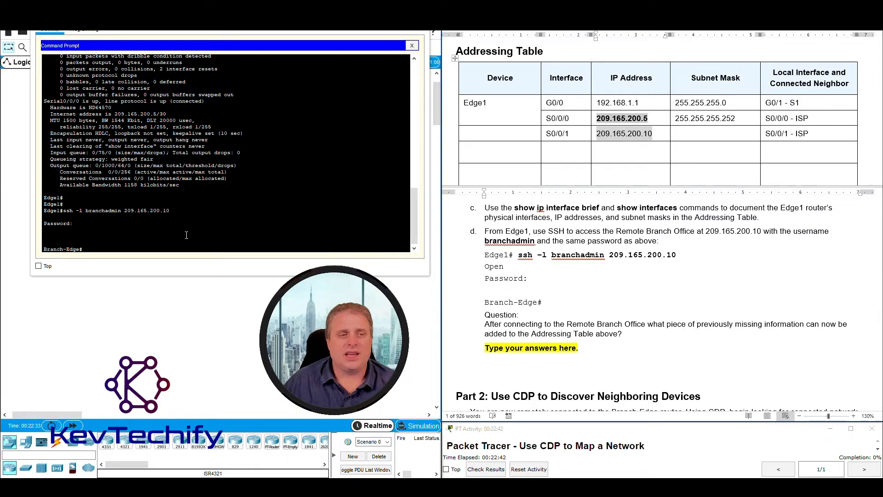
pyautogui.moveTo(44, 249); pyautogui.dragTo(81, 249)
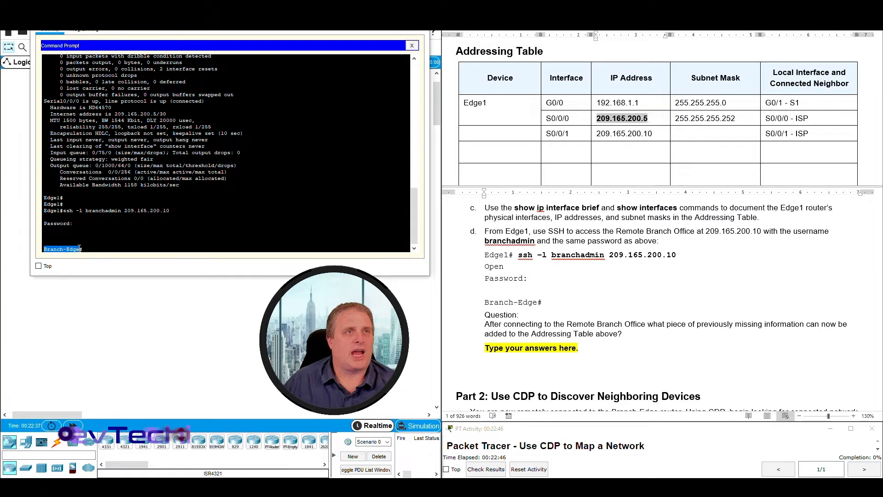
pyautogui.click(472, 134)
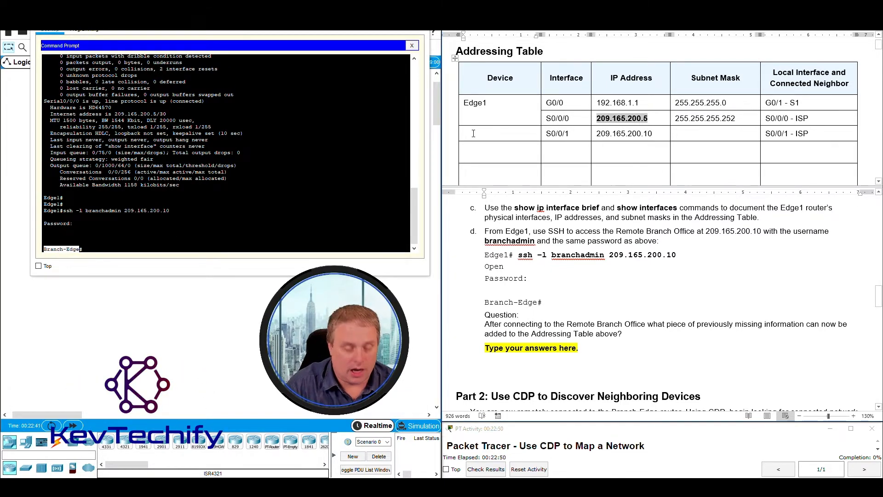
# Enter Branch-Edge as the S0/0/1 device and replace the placeholder with 'The BRanch-Edge hostname'.
pyautogui.write('Branc')
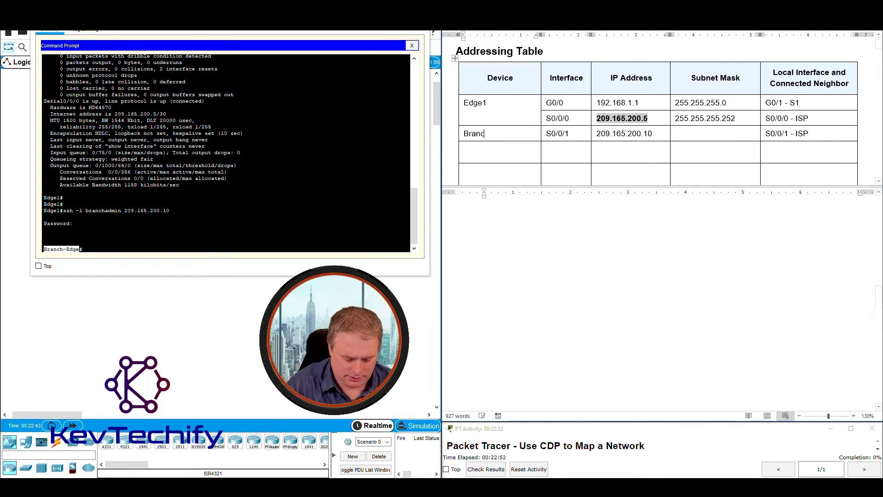
pyautogui.write('h-Edge')
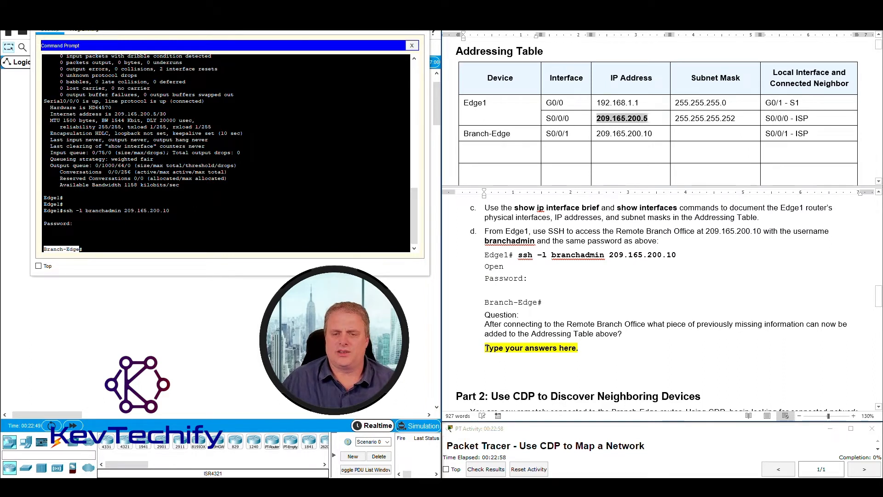
pyautogui.moveTo(486, 348); pyautogui.dragTo(592, 352)
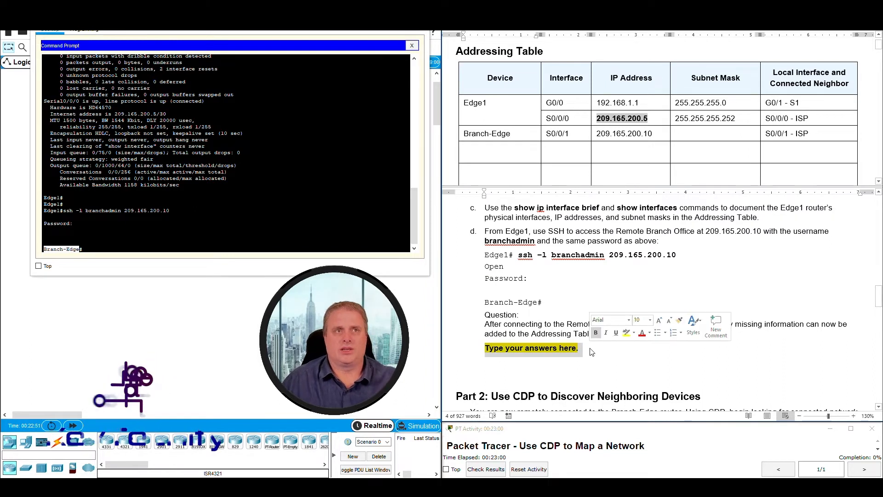
pyautogui.write('T')
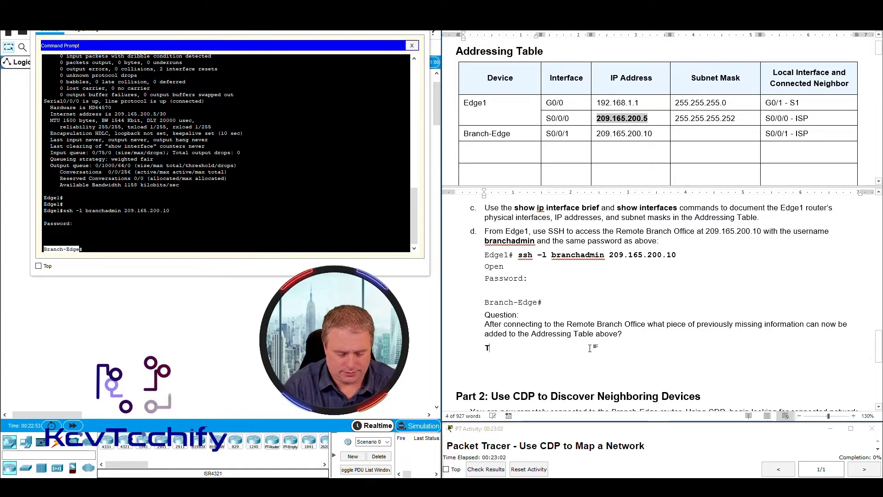
pyautogui.write('he BRanch')
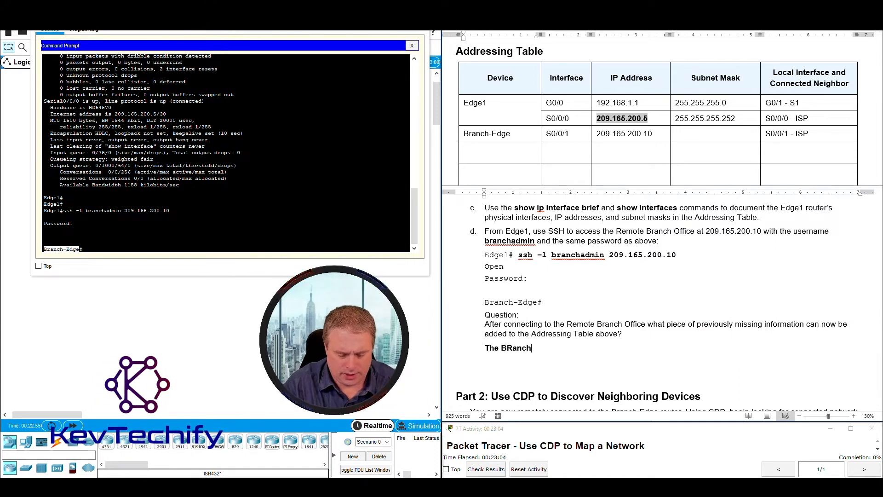
pyautogui.write('-Edge hostname.')
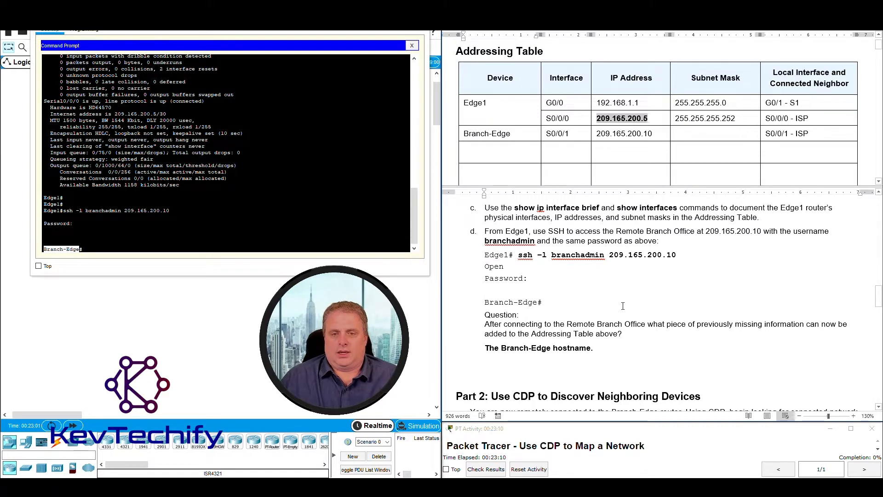
pyautogui.scroll(-3, 624, 301)
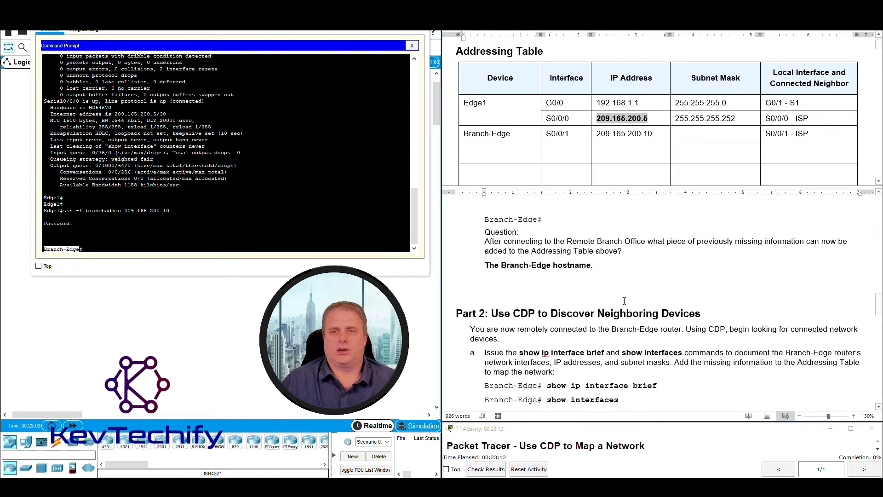
pyautogui.scroll(-3, 624, 301)
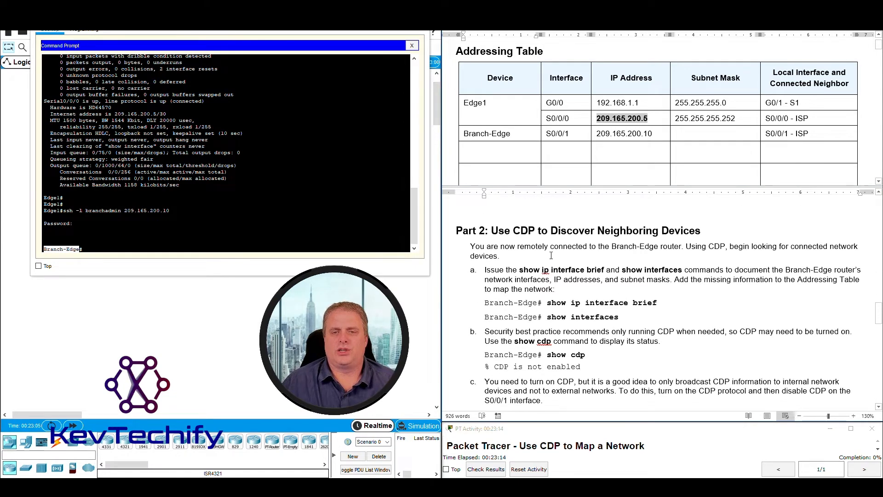
pyautogui.scroll(-1, 550, 255)
pyautogui.scroll(1, 551, 255)
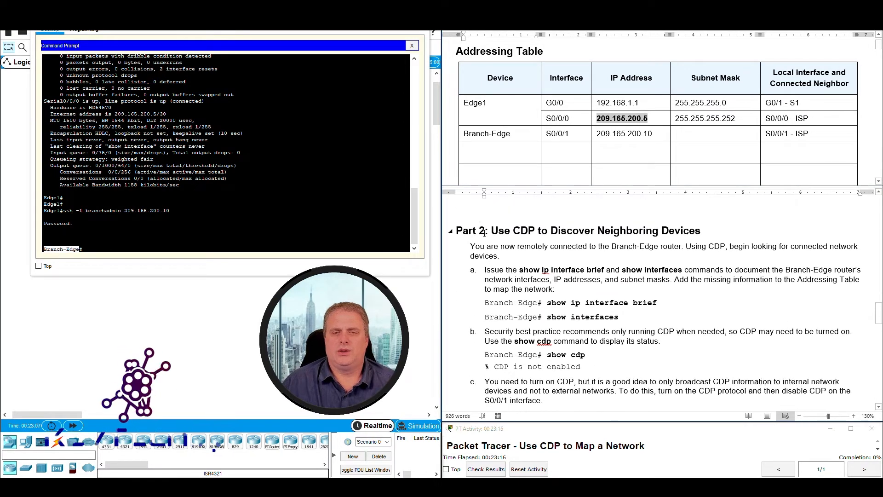
pyautogui.moveTo(493, 230); pyautogui.dragTo(705, 228)
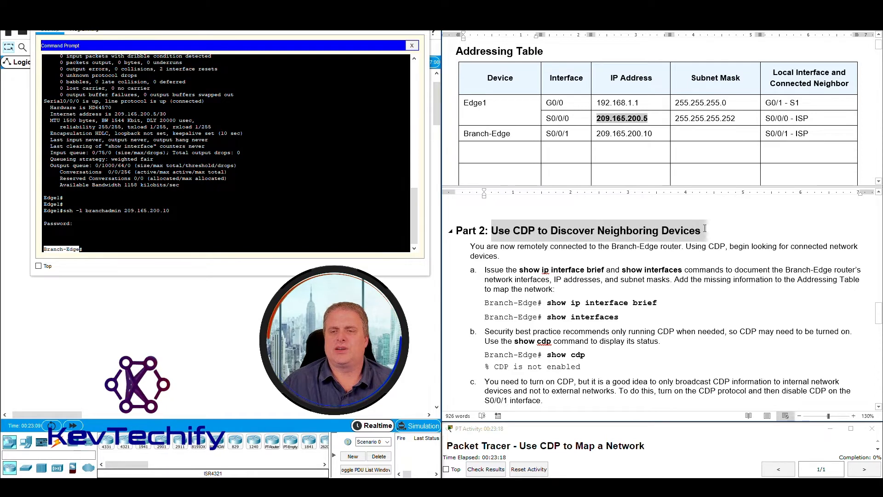
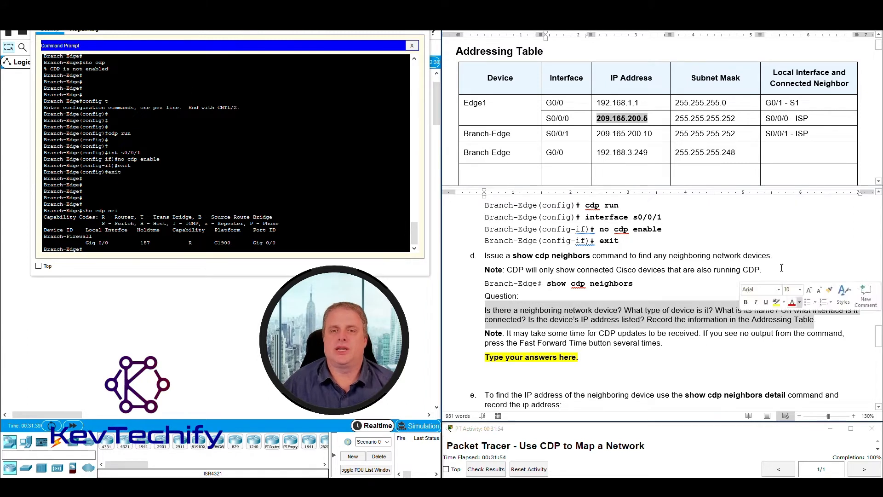
pyautogui.scroll(-1, 713, 168)
pyautogui.click(648, 322)
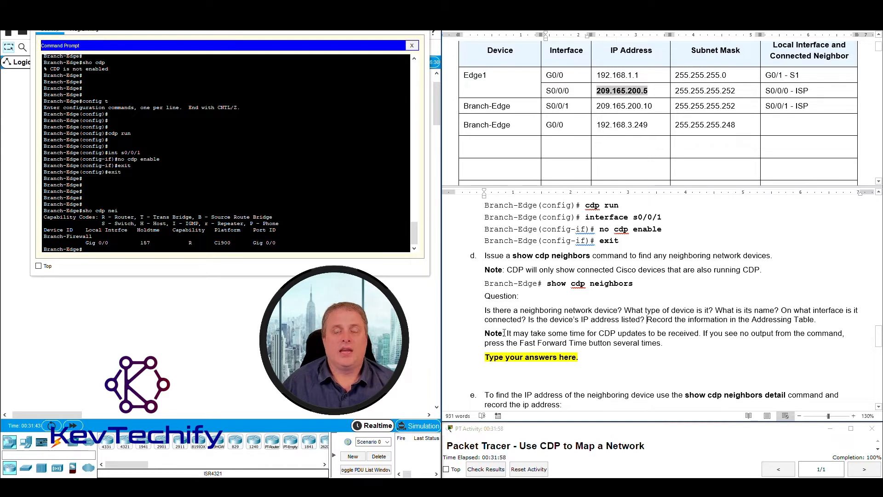
pyautogui.moveTo(510, 333); pyautogui.dragTo(749, 335)
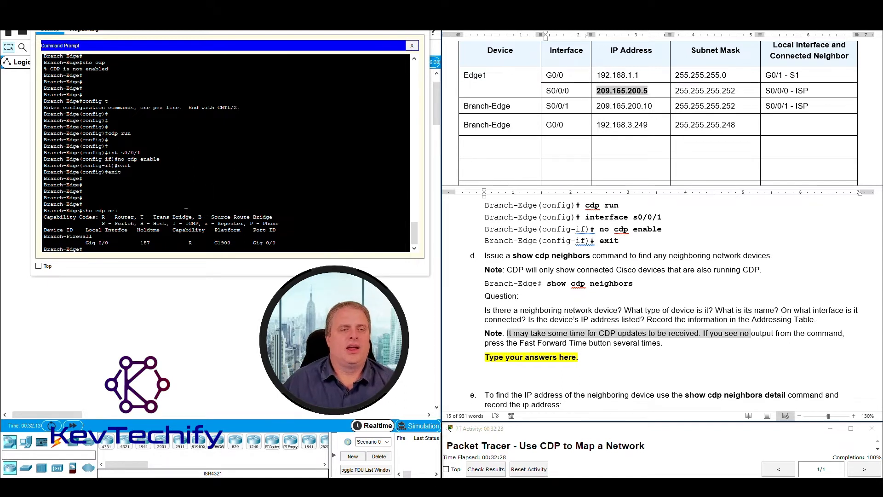
pyautogui.click(141, 247)
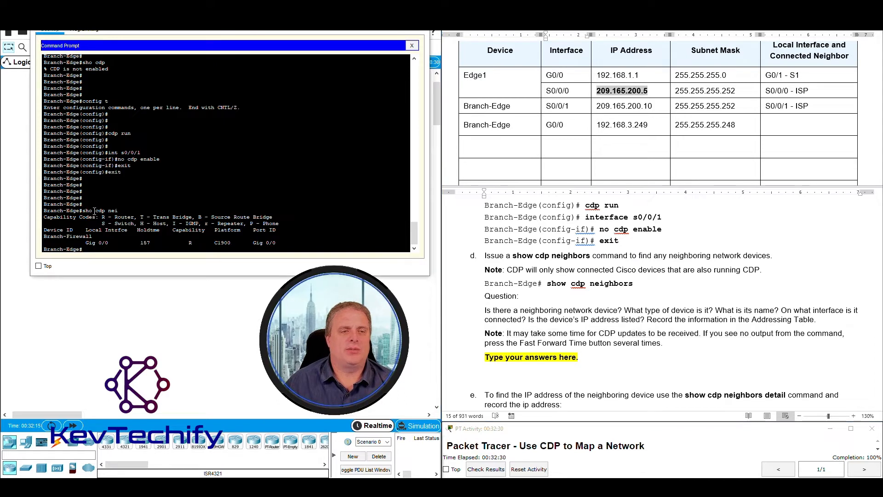
pyautogui.moveTo(45, 237); pyautogui.dragTo(290, 244)
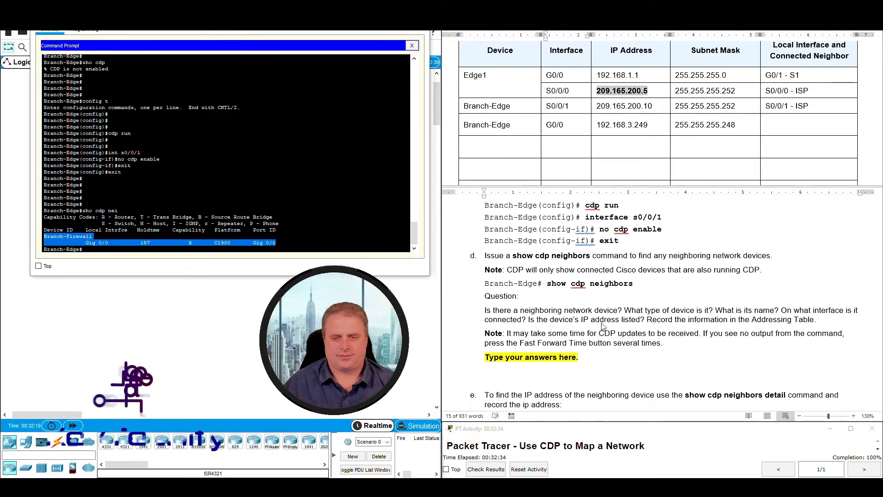
pyautogui.click(515, 357)
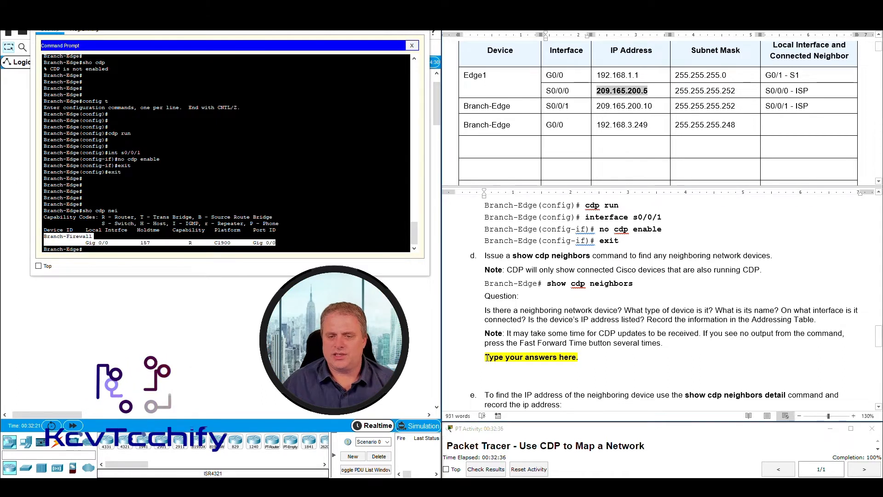
pyautogui.moveTo(479, 357); pyautogui.dragTo(645, 367)
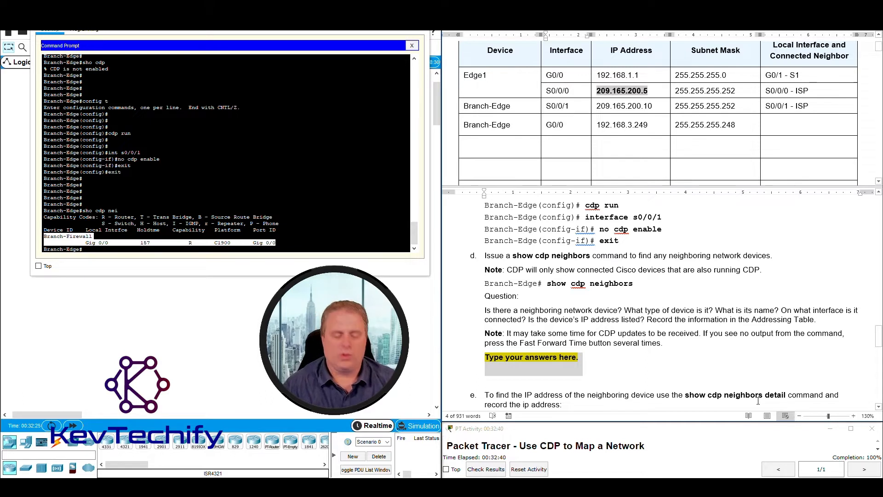
# Answer 'Yes. Router.' after confirming the neighbor's R capability code means Router.
pyautogui.write('Yes.')
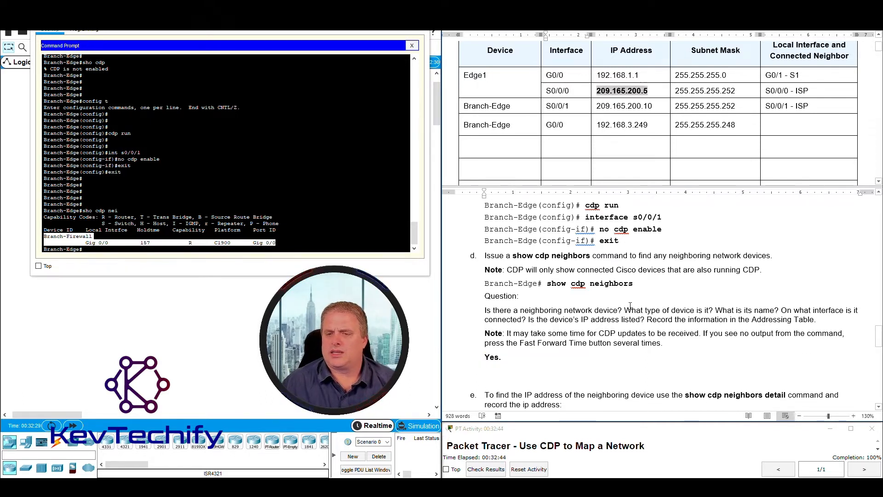
pyautogui.moveTo(626, 310); pyautogui.dragTo(715, 309)
pyautogui.click(52, 239)
pyautogui.moveTo(45, 236); pyautogui.dragTo(184, 243)
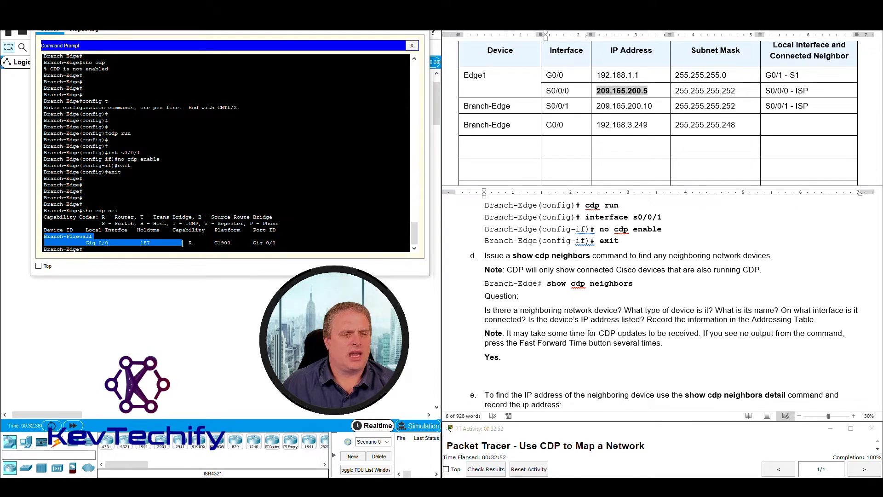
pyautogui.click(186, 243)
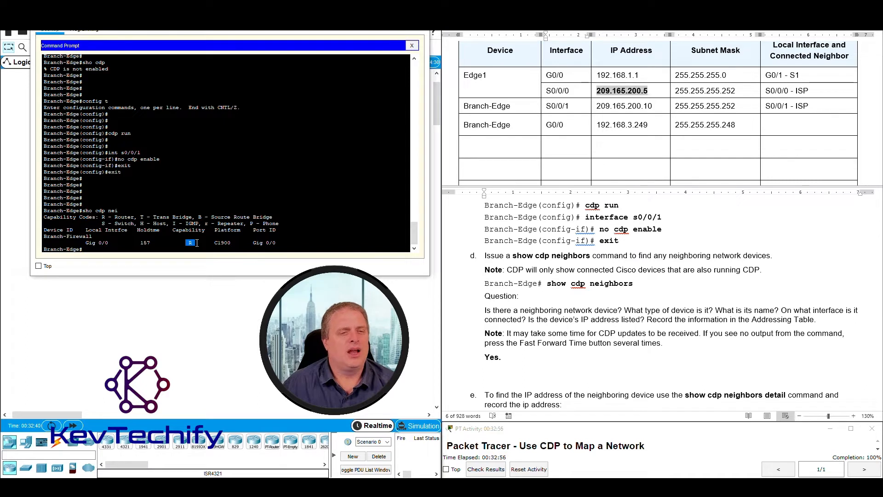
pyautogui.moveTo(45, 217); pyautogui.dragTo(279, 223)
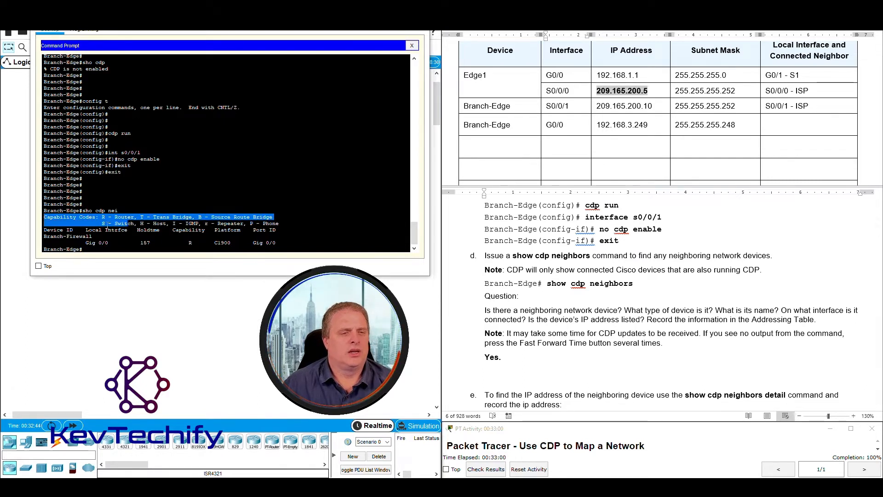
pyautogui.click(102, 217)
pyautogui.moveTo(102, 217); pyautogui.dragTo(134, 218)
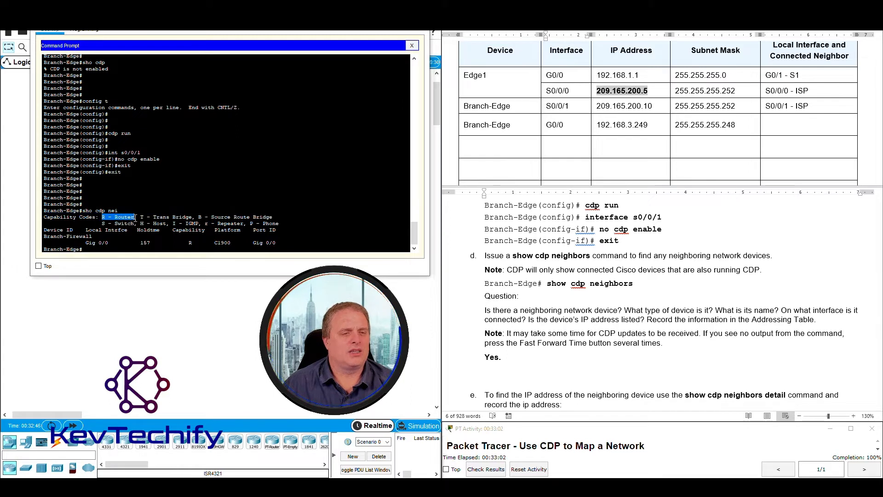
pyautogui.click(500, 358)
pyautogui.write('. ')
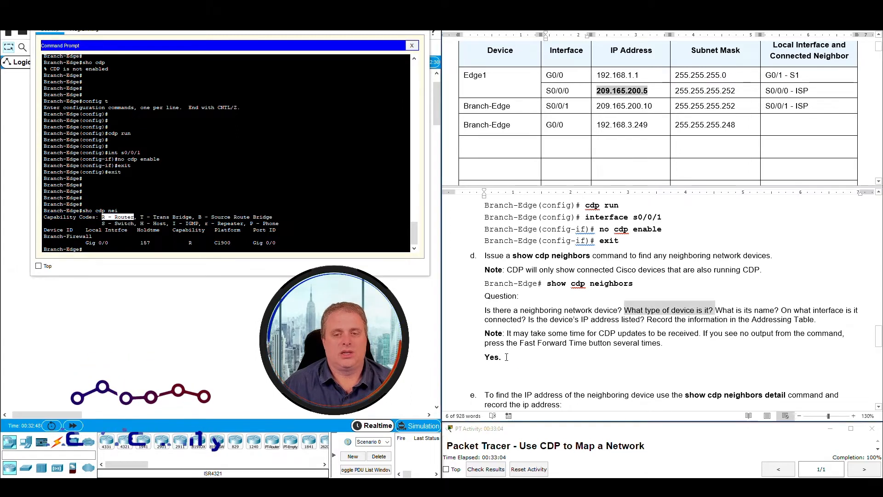
pyautogui.write('Router.')
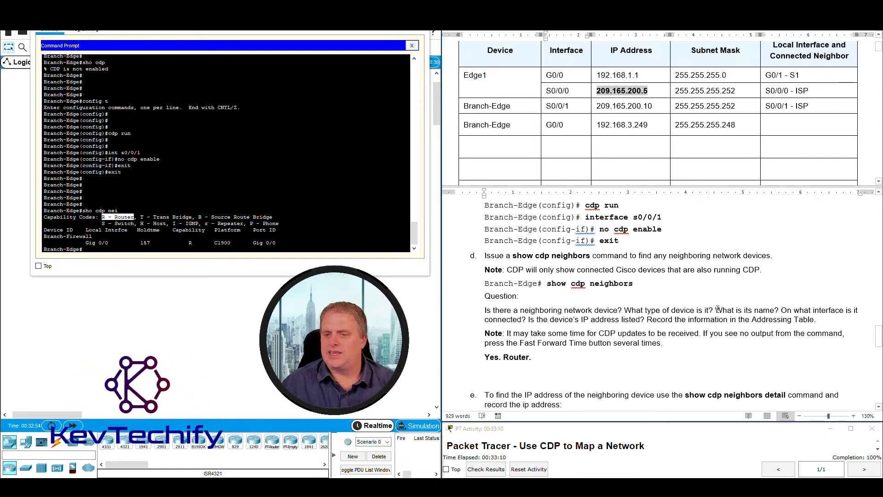
# Complete the answer with the neighbor's name, 'Branch-Firewall.'.
pyautogui.moveTo(717, 310); pyautogui.dragTo(776, 309)
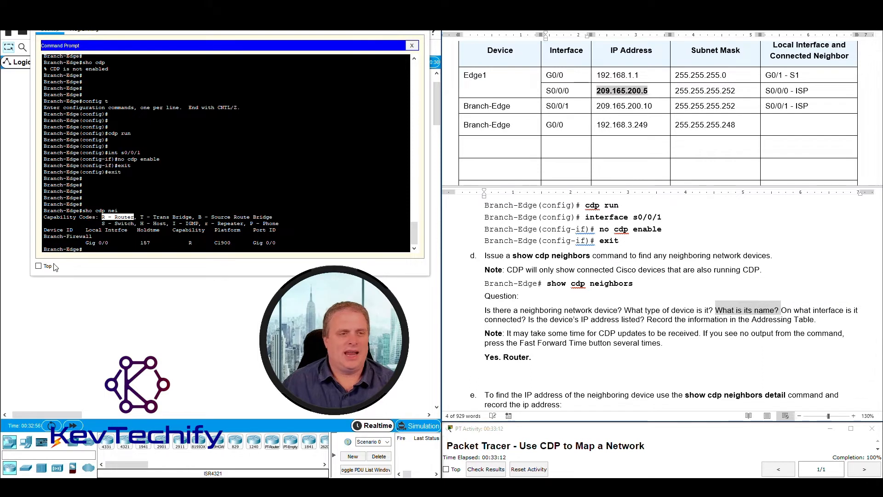
pyautogui.click(45, 236)
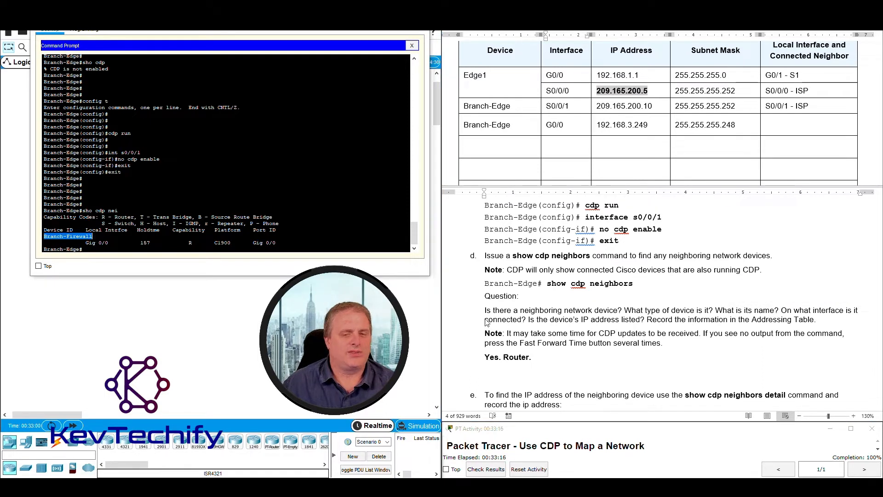
pyautogui.click(561, 358)
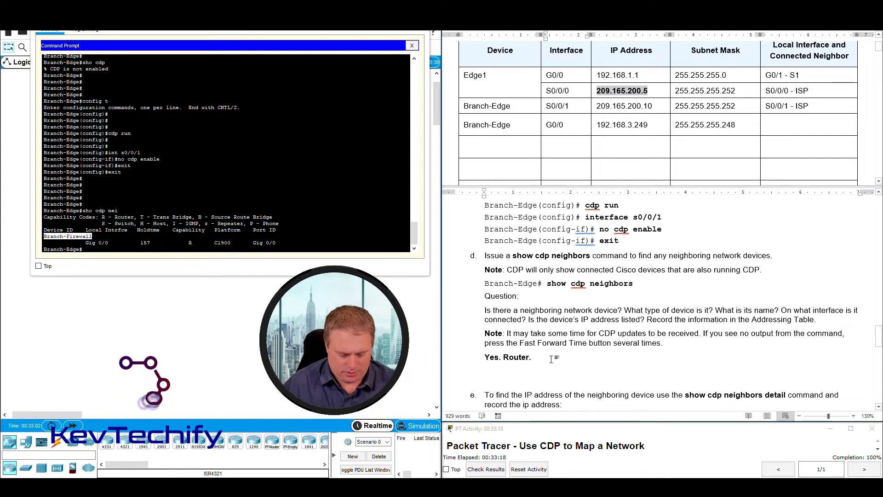
pyautogui.write('Branch-')
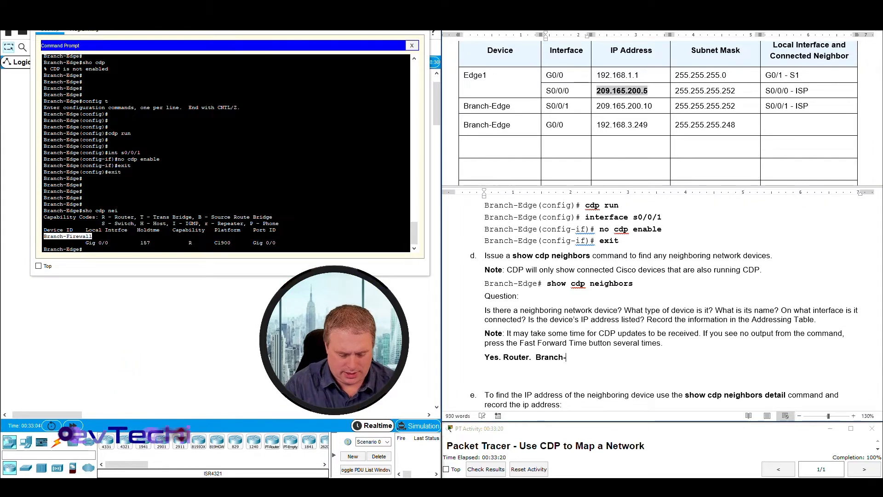
pyautogui.write('Firewall')
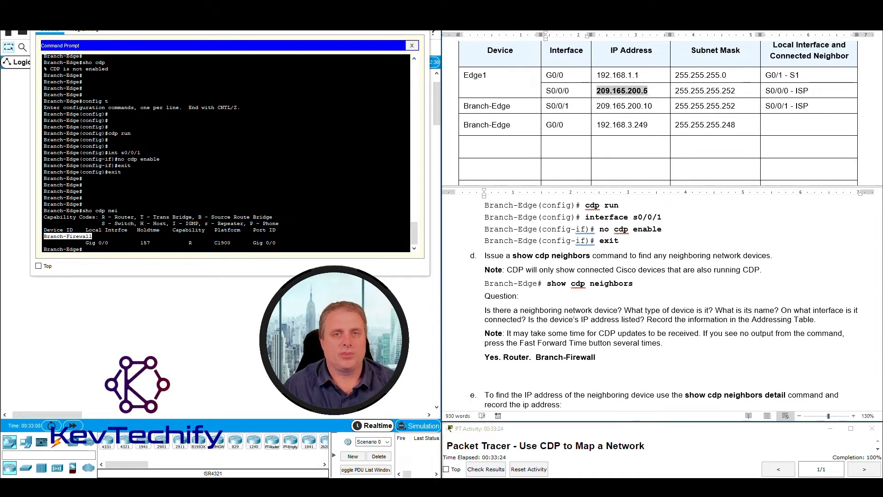
pyautogui.write('.')
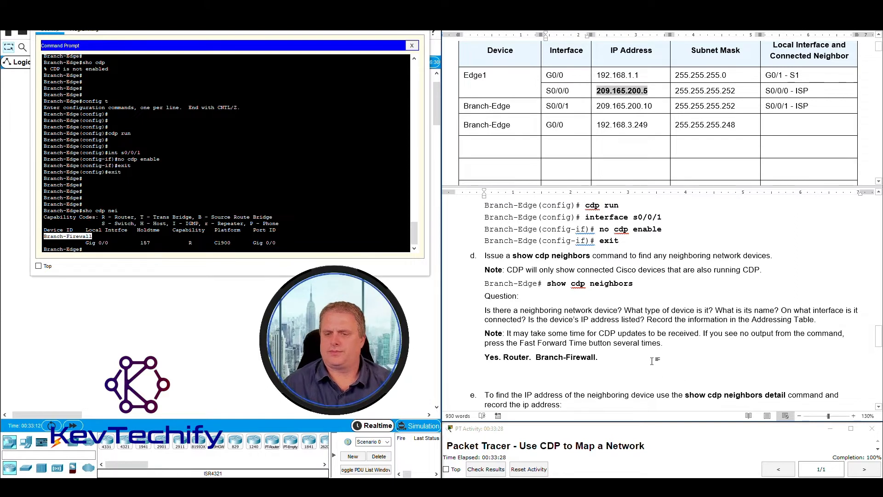
pyautogui.moveTo(781, 310); pyautogui.dragTo(524, 320)
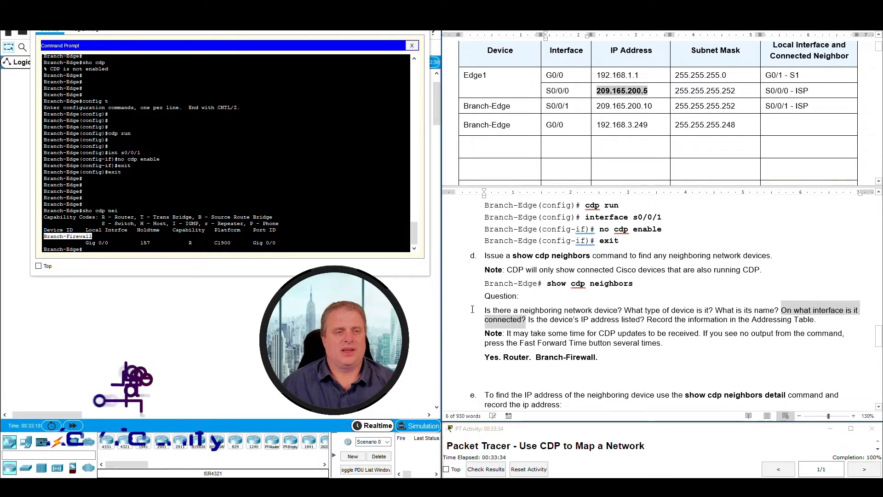
# Add 'On Branch-Edge is G0/0.' from the Local Intrfce column of the CDP output.
pyautogui.moveTo(86, 243); pyautogui.dragTo(108, 243)
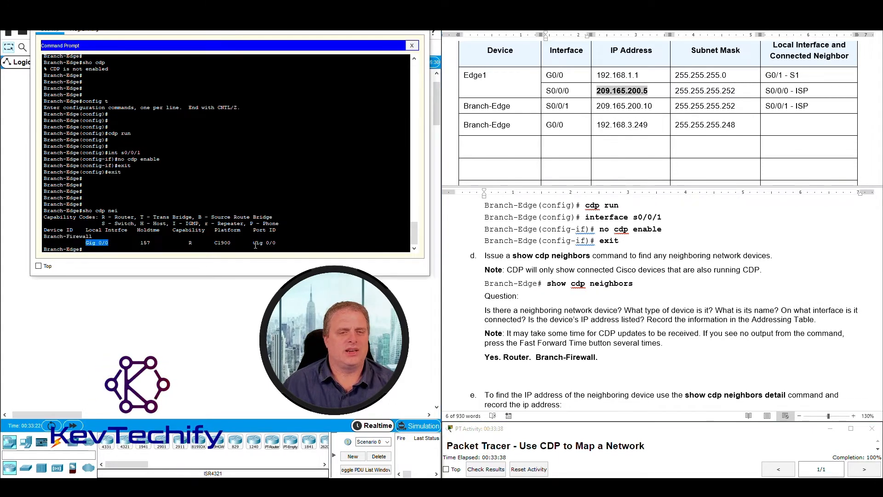
pyautogui.moveTo(254, 243); pyautogui.dragTo(274, 244)
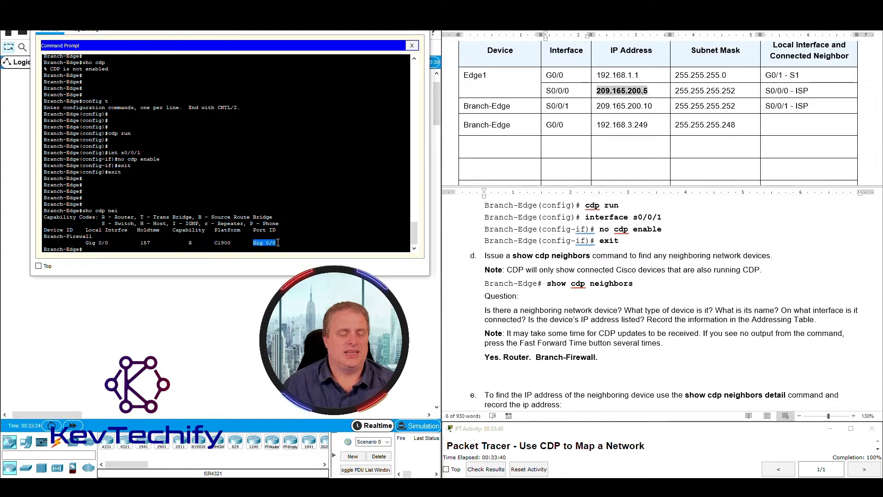
pyautogui.moveTo(85, 229); pyautogui.dragTo(127, 230)
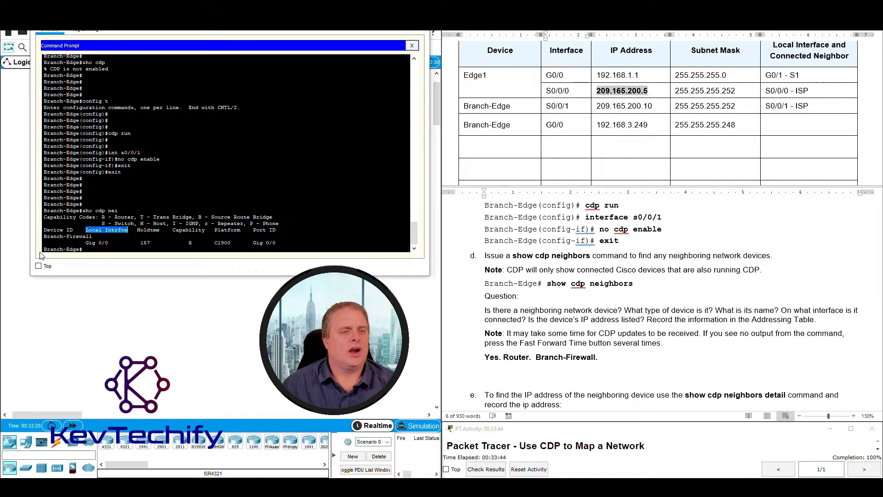
pyautogui.moveTo(44, 249); pyautogui.dragTo(67, 249)
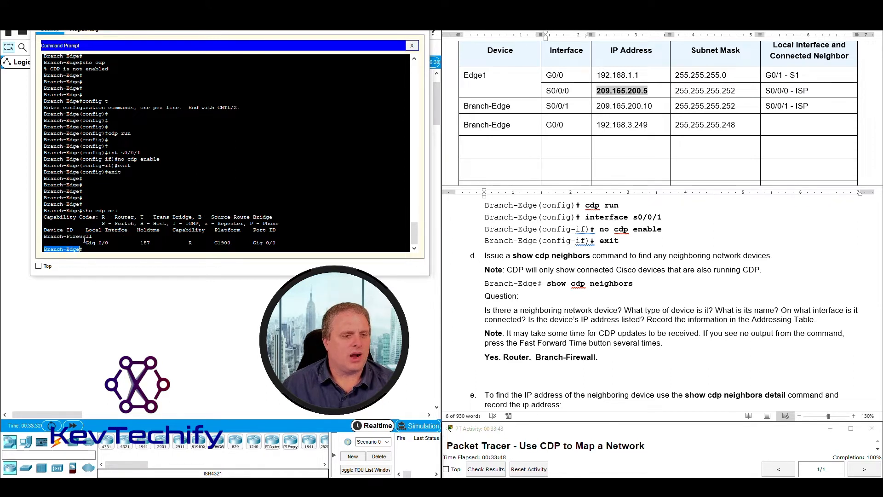
pyautogui.moveTo(86, 229); pyautogui.dragTo(127, 229)
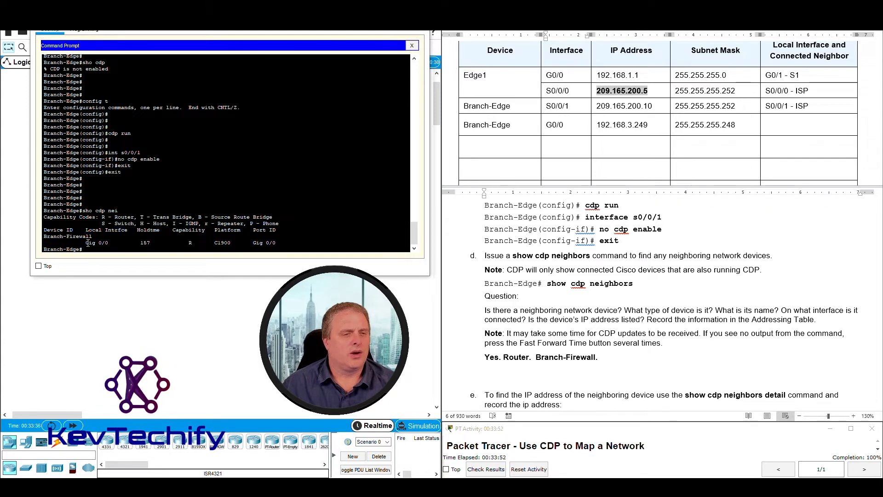
pyautogui.moveTo(86, 243); pyautogui.dragTo(109, 242)
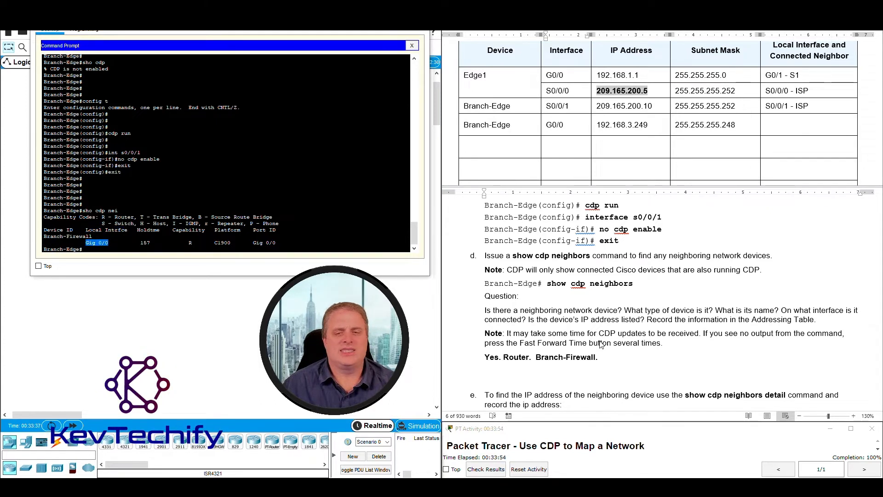
pyautogui.click(610, 360)
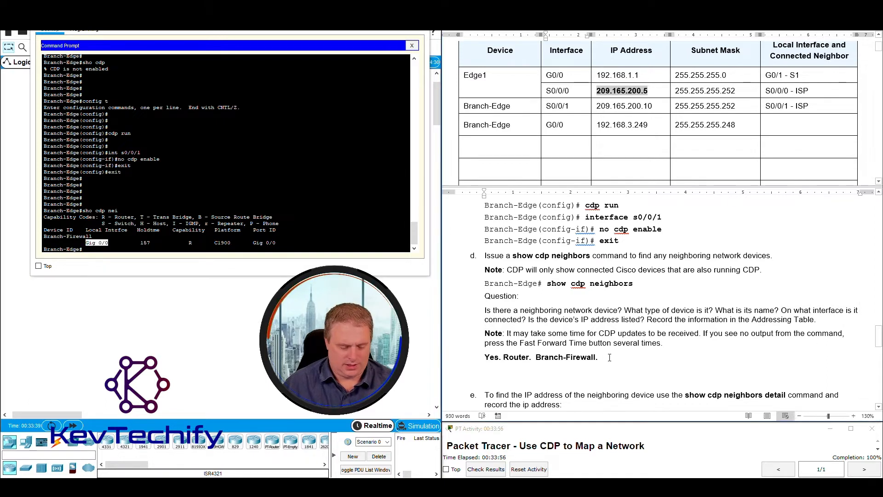
pyautogui.write('Branch-Firewall.  ')
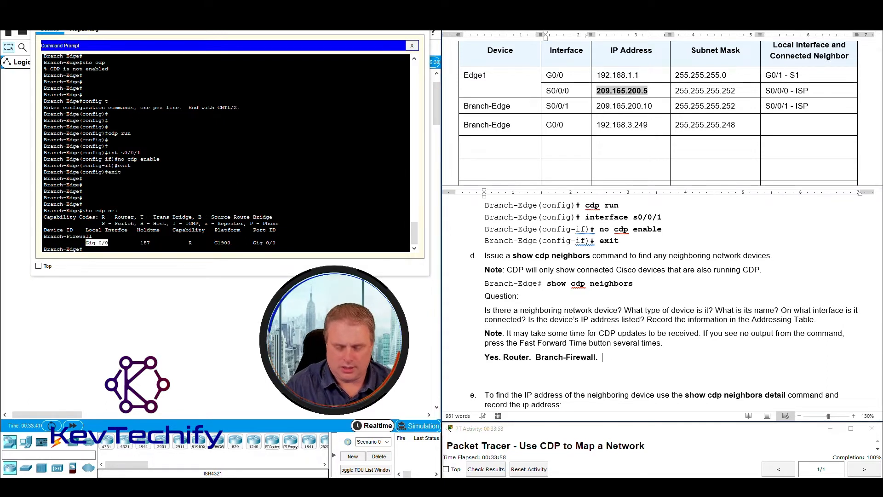
pyautogui.write('On Bra')
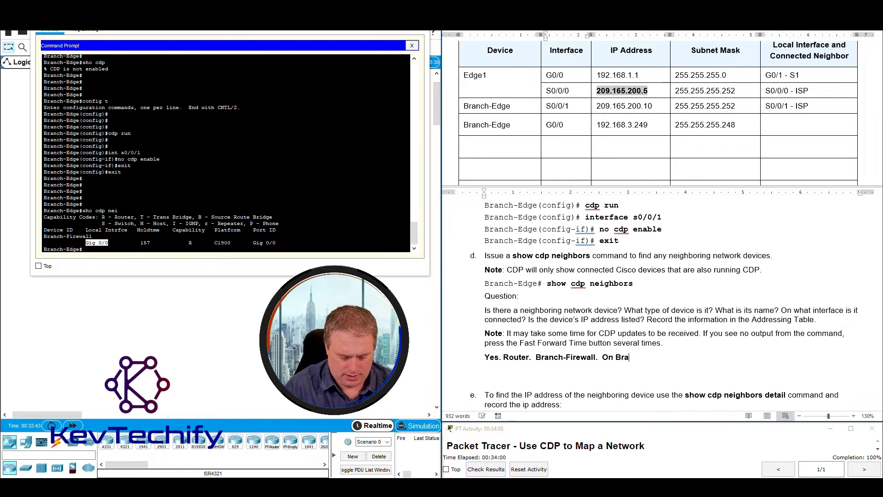
pyautogui.write('nch-Edge is')
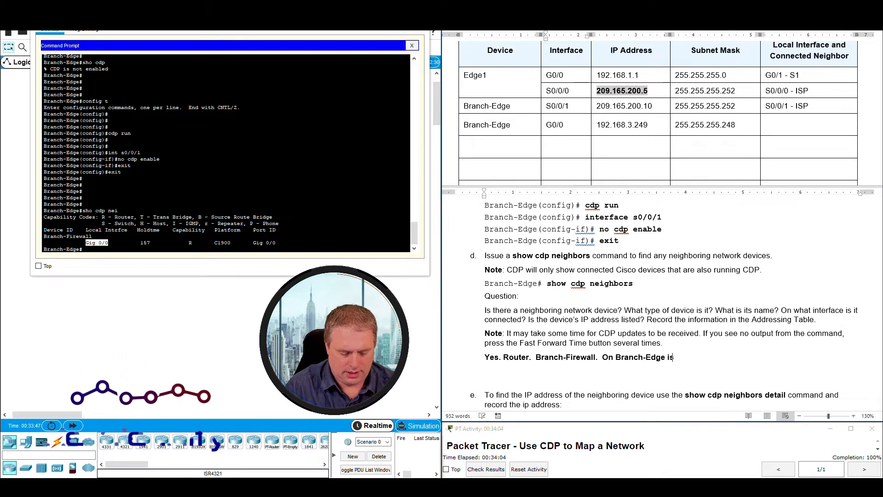
pyautogui.write(' G0/0.')
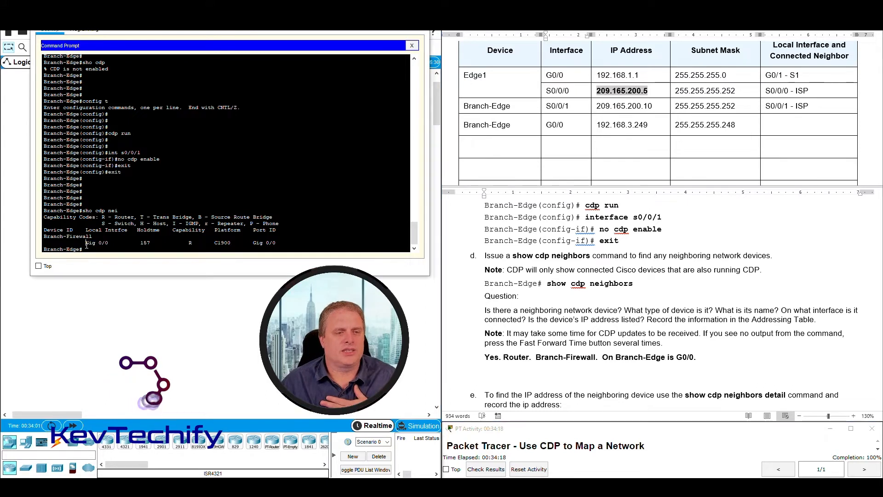
# Add 'On Branch-Firewall its G0/0.' from the neighbor's Port ID, fixing a typo.
pyautogui.moveTo(85, 242); pyautogui.dragTo(109, 243)
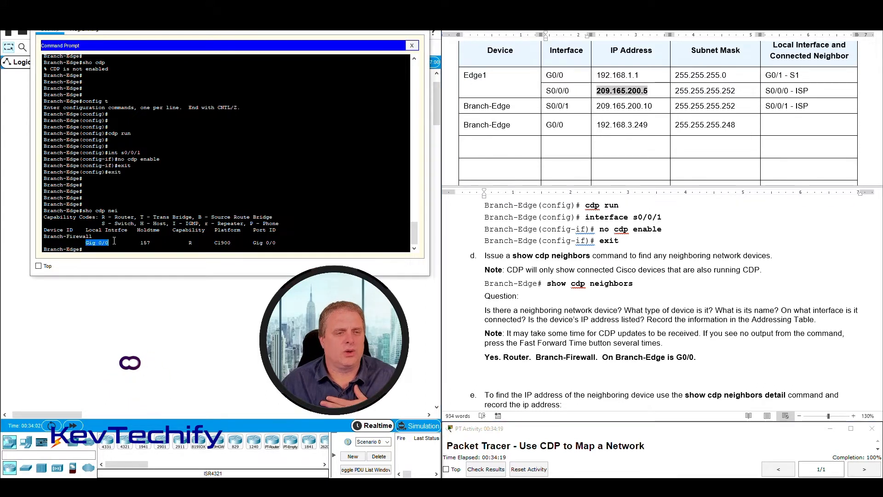
pyautogui.click(45, 236)
pyautogui.moveTo(45, 236); pyautogui.dragTo(93, 236)
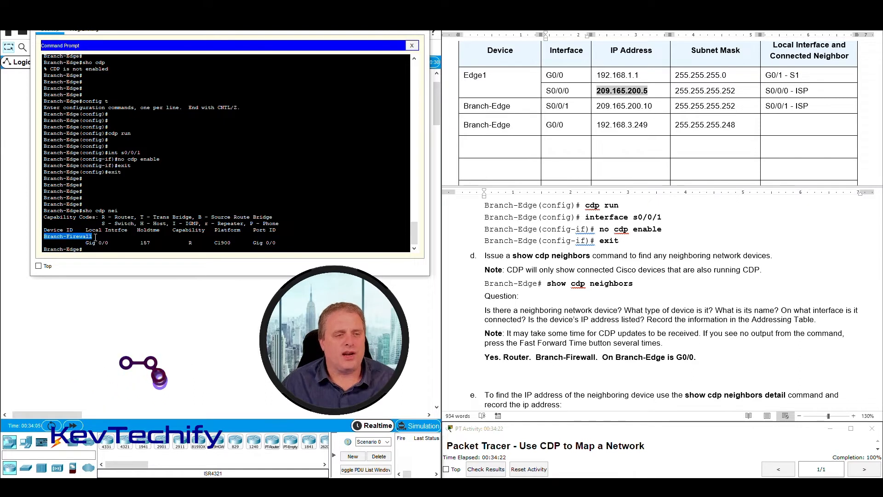
pyautogui.moveTo(254, 230); pyautogui.dragTo(276, 243)
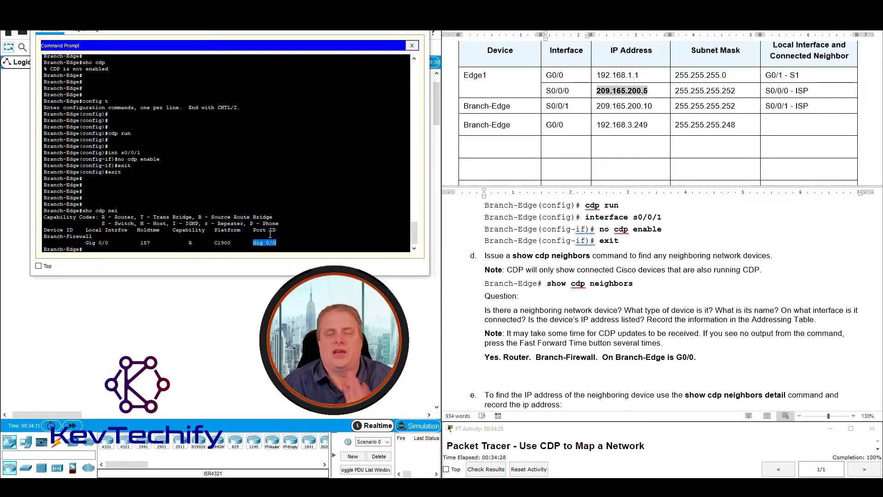
pyautogui.moveTo(254, 230); pyautogui.dragTo(266, 231)
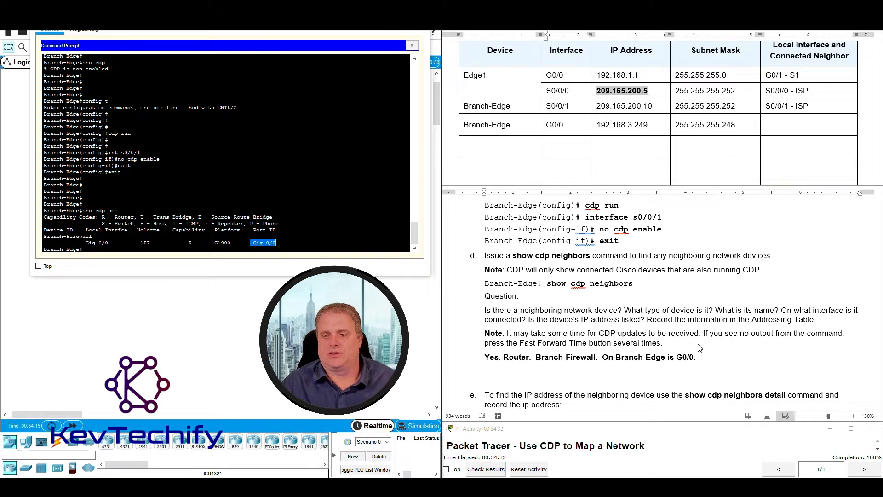
pyautogui.click(715, 361)
pyautogui.write('O')
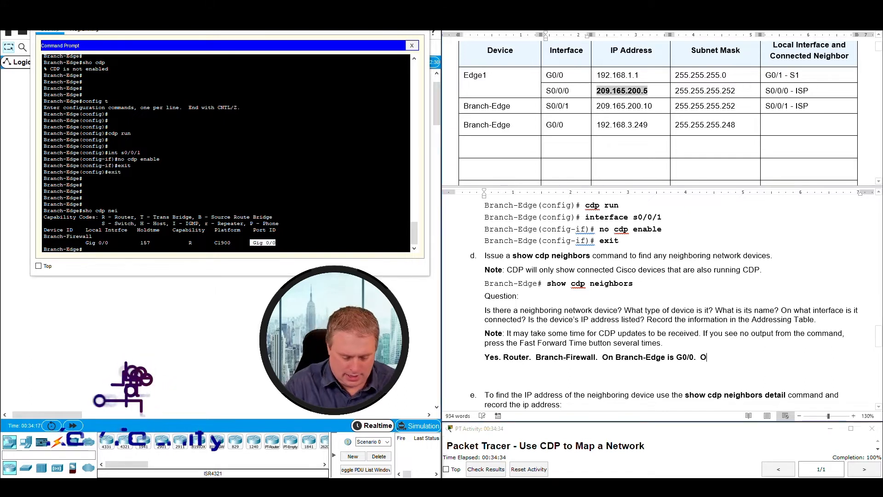
pyautogui.write('n Br')
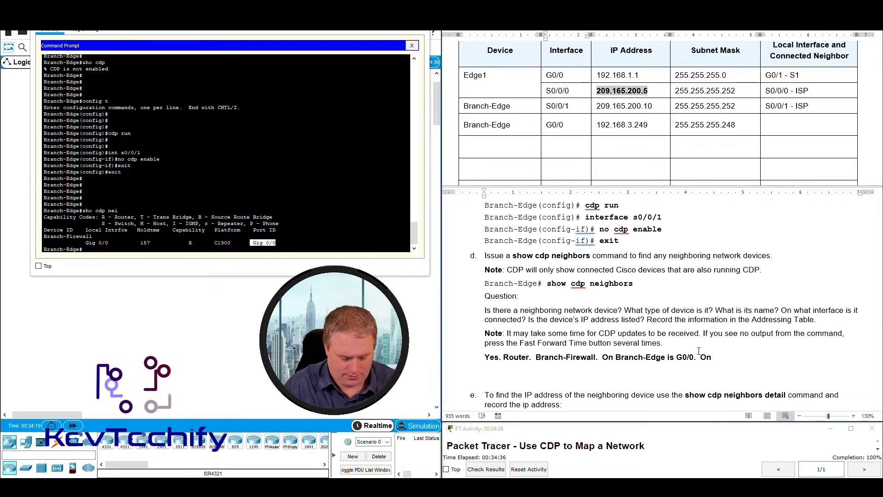
pyautogui.write('anch-Firwew')
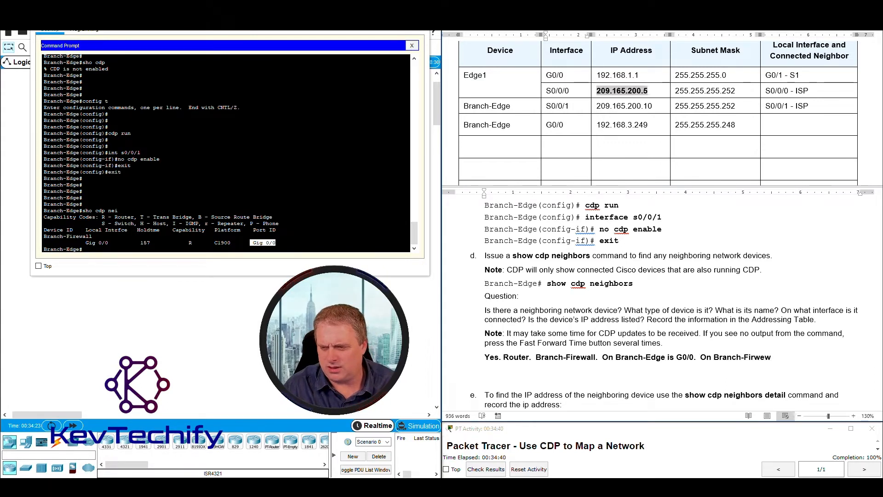
pyautogui.press('BackSpace')
pyautogui.press('BackSpace')
pyautogui.press('BackSpace')
pyautogui.write('ewall')
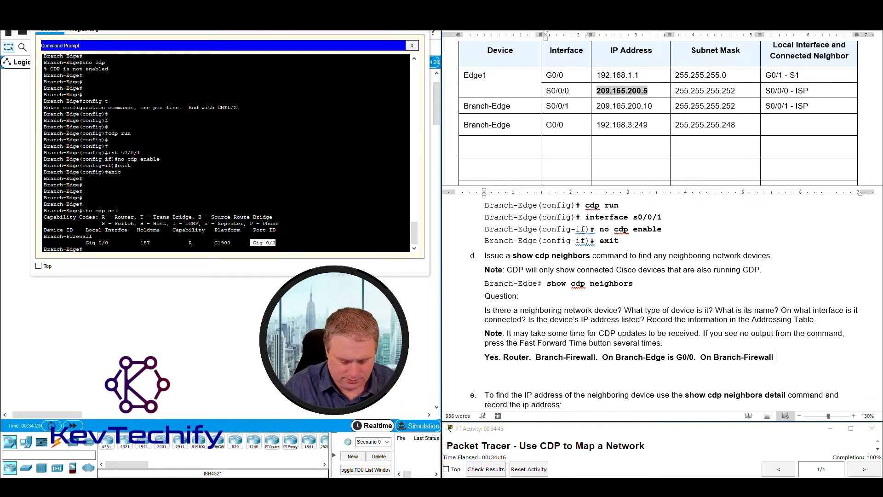
pyautogui.write(' its ')
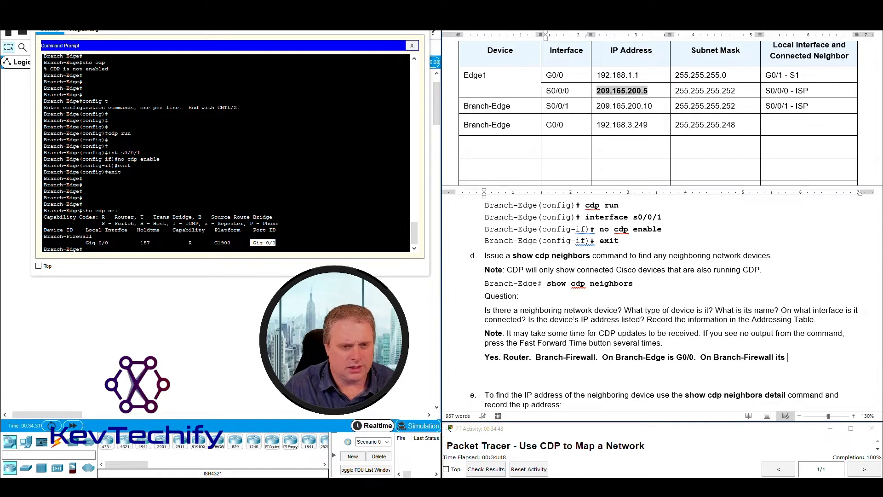
pyautogui.write('G0/0.')
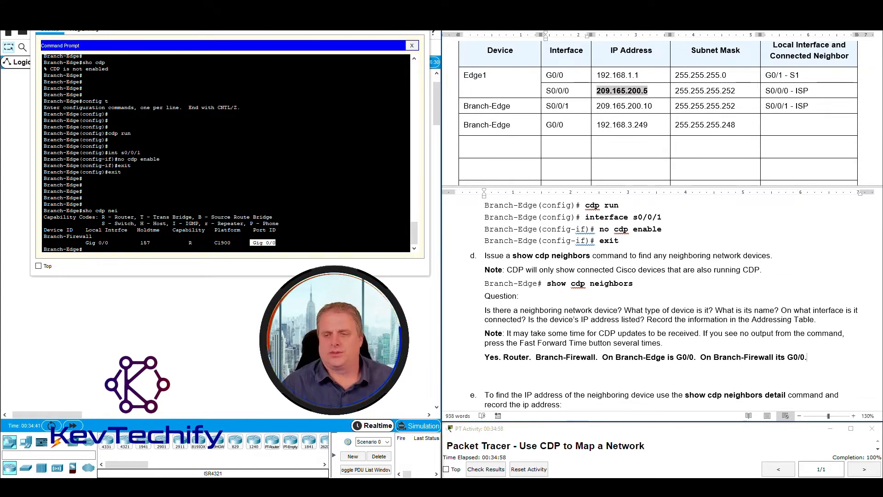
pyautogui.moveTo(528, 319); pyautogui.dragTo(646, 318)
# End the step d answer with 'No IP Address.' since the neighbor entry lists none.
pyautogui.click(236, 242)
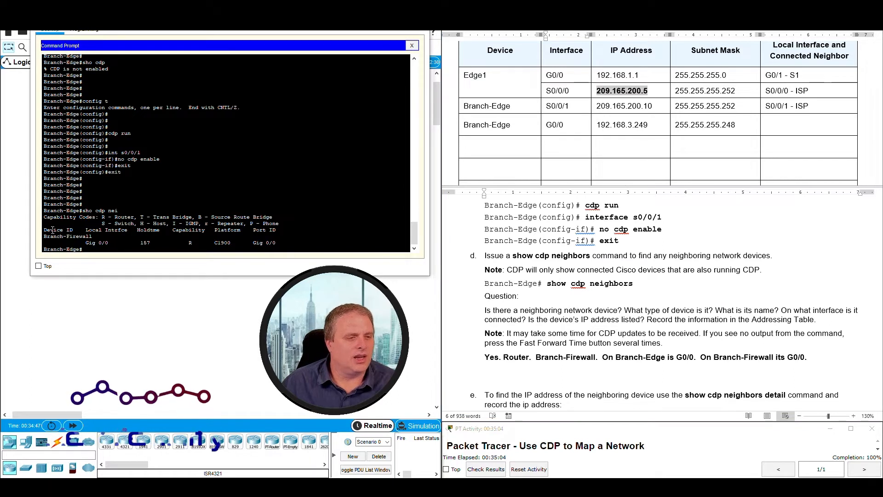
pyautogui.moveTo(45, 236); pyautogui.dragTo(191, 244)
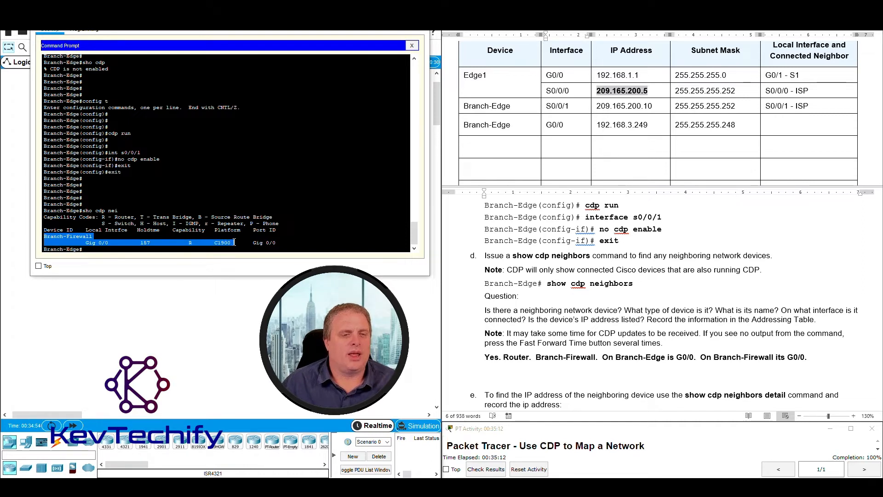
pyautogui.moveTo(275, 243)
pyautogui.mouseDown()
pyautogui.moveTo(69, 241)
pyautogui.moveTo(257, 245)
pyautogui.mouseUp()
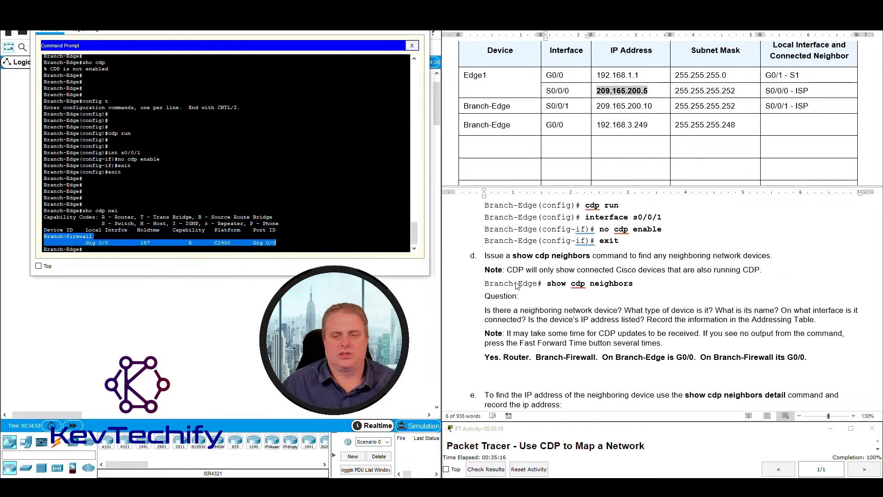
pyautogui.click(808, 352)
pyautogui.write('N')
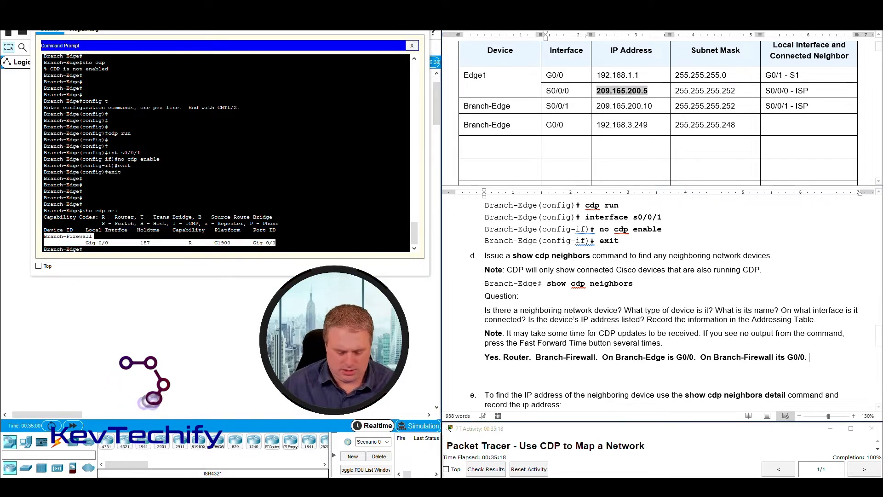
pyautogui.write('o IP A')
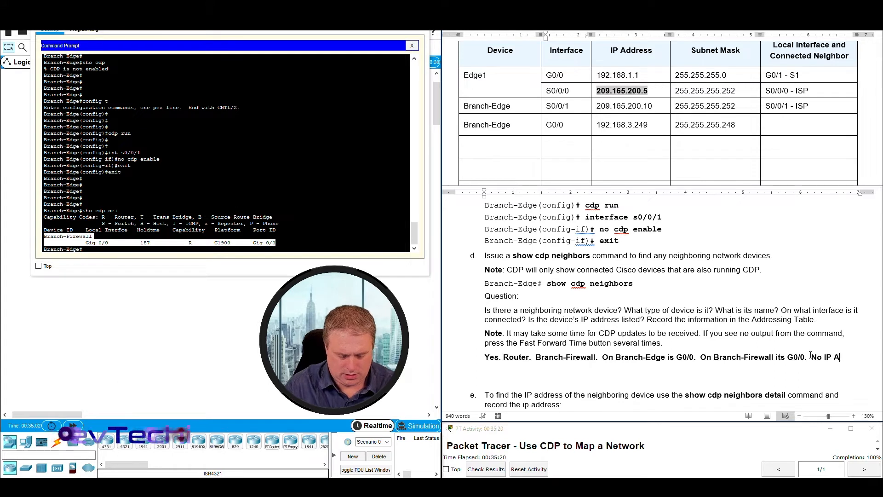
pyautogui.write('ddress.')
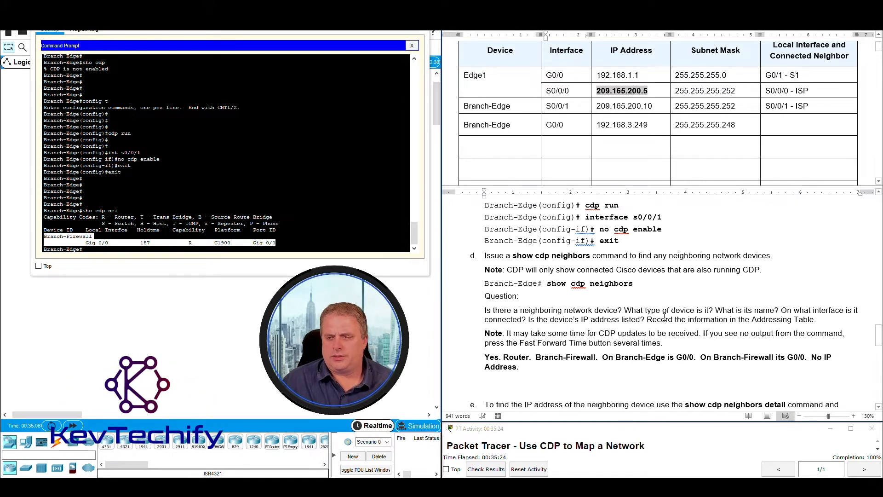
pyautogui.moveTo(649, 318); pyautogui.dragTo(836, 316)
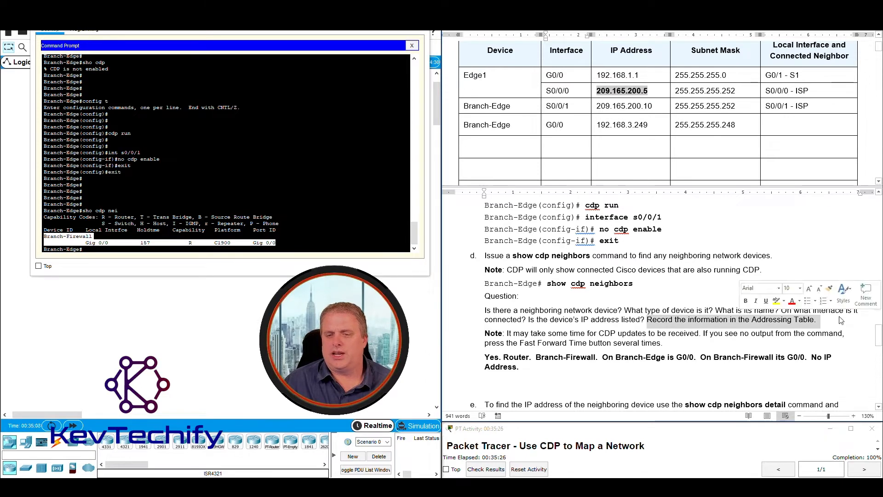
pyautogui.moveTo(484, 358); pyautogui.dragTo(535, 367)
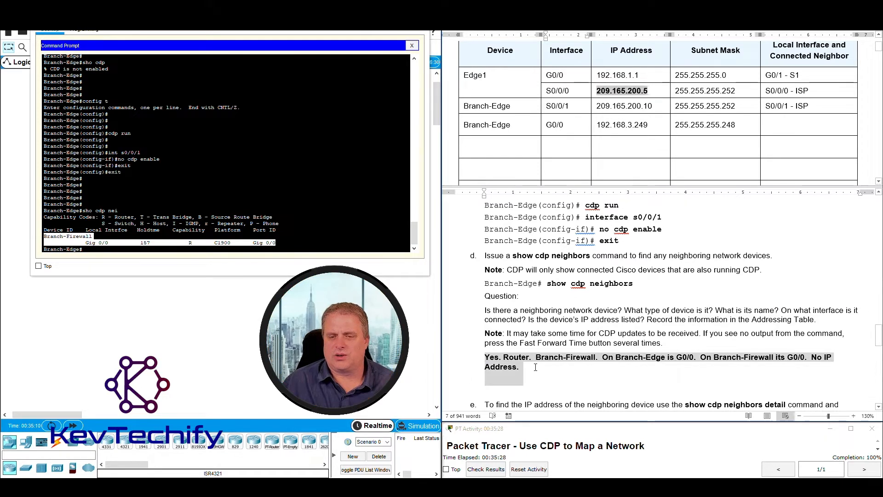
pyautogui.click(685, 320)
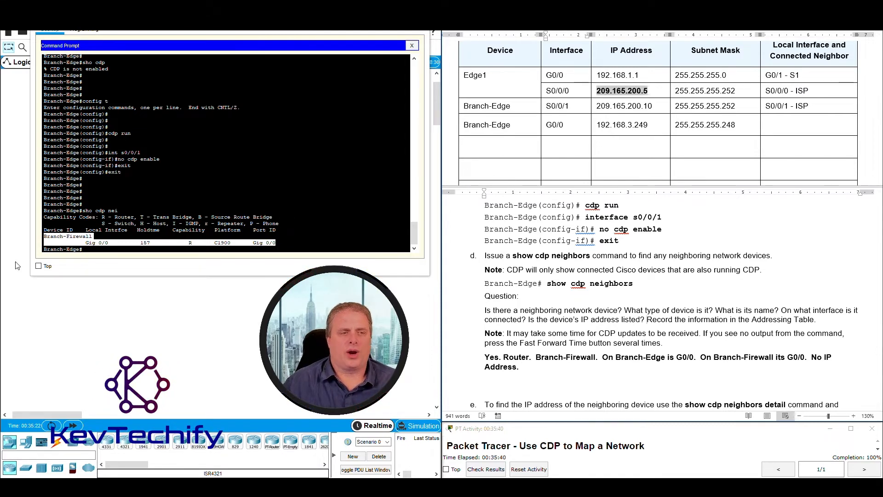
# Locate the Branch-Edge G0/0 row with address 192.168.3.249 in the Addressing Table.
pyautogui.click(45, 249)
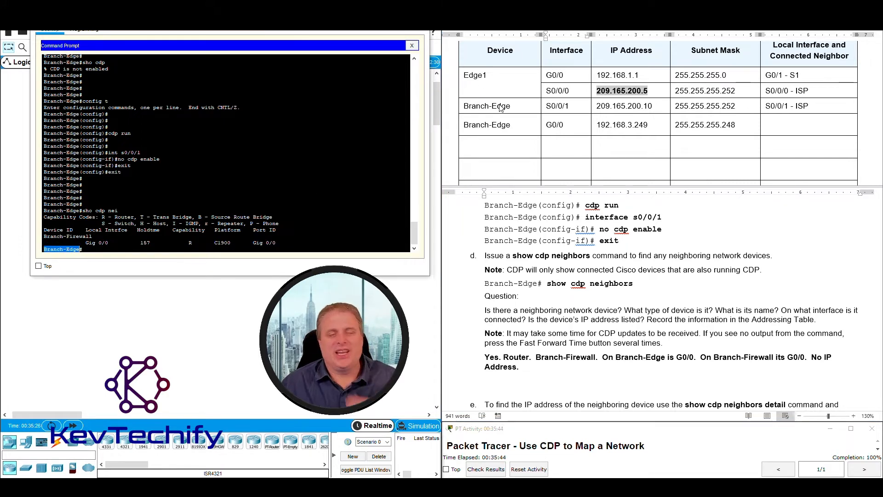
pyautogui.click(459, 108)
pyautogui.moveTo(465, 106); pyautogui.dragTo(647, 108)
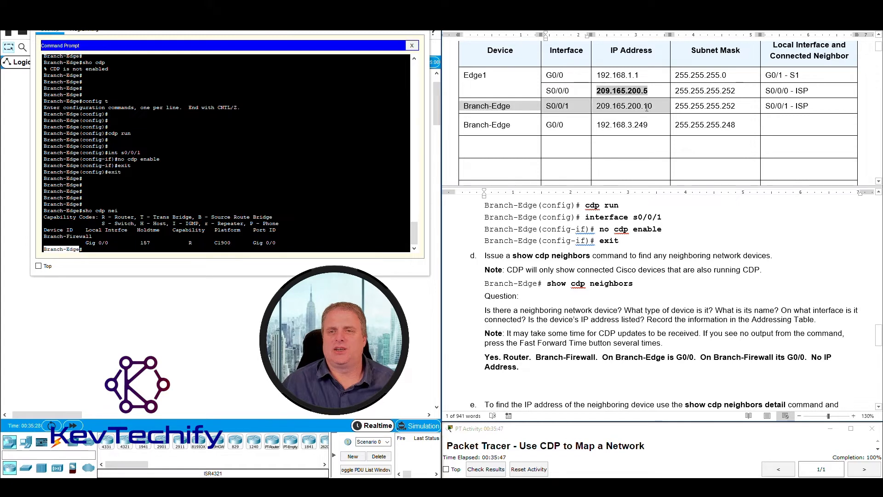
pyautogui.click(465, 126)
pyautogui.moveTo(466, 128); pyautogui.dragTo(690, 125)
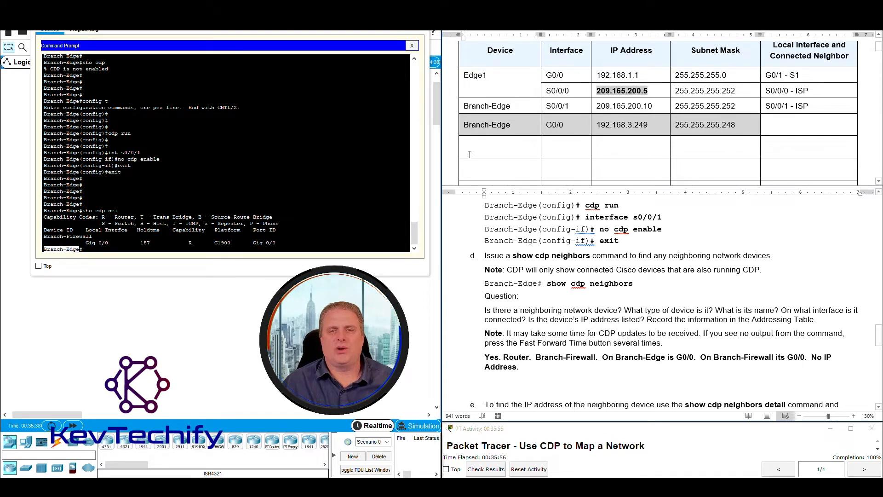
pyautogui.click(508, 125)
pyautogui.moveTo(466, 125); pyautogui.dragTo(708, 124)
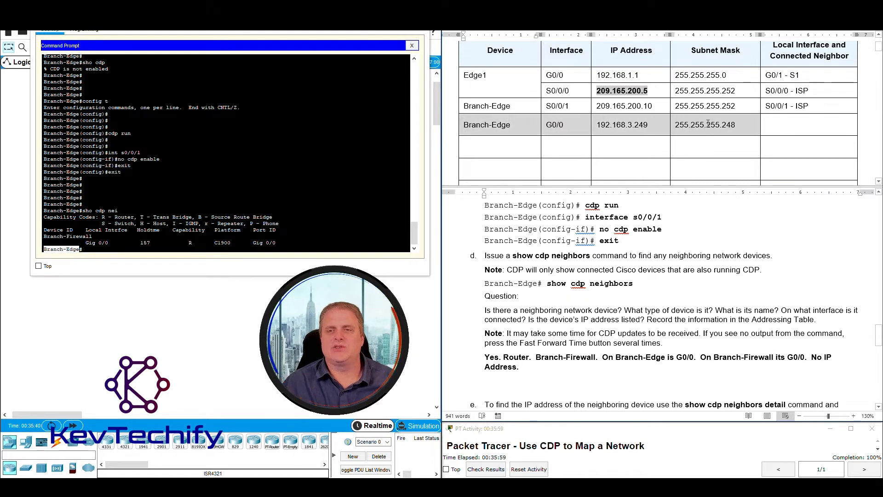
pyautogui.click(603, 124)
pyautogui.moveTo(618, 123); pyautogui.dragTo(648, 119)
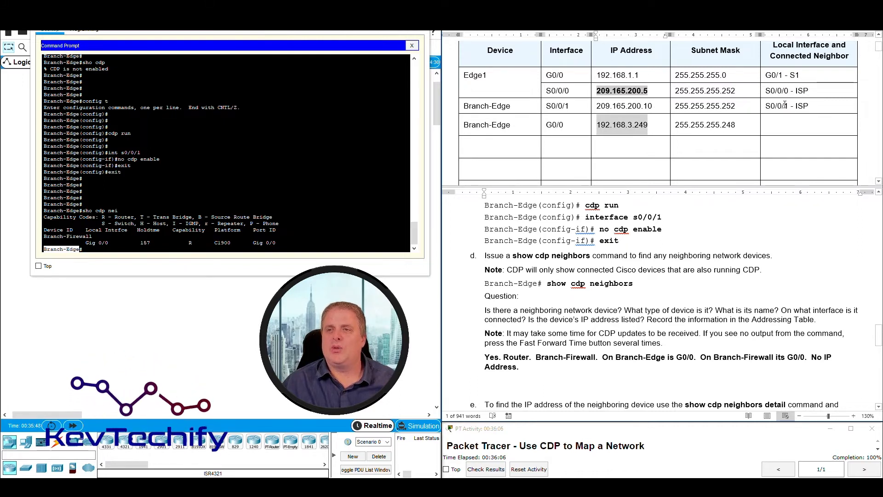
# Enter 'G0/0 - Branch-Firewall' in that row's Local Interface and Connected Neighbor cell.
pyautogui.click(778, 123)
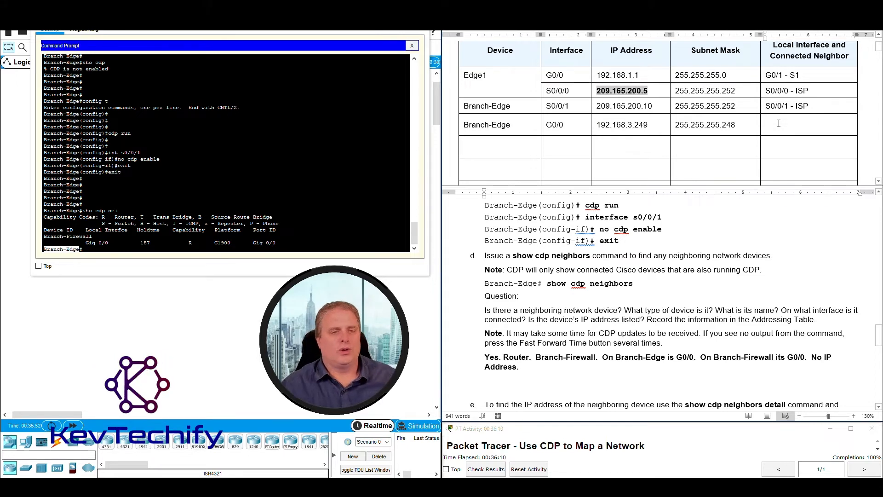
pyautogui.click(253, 243)
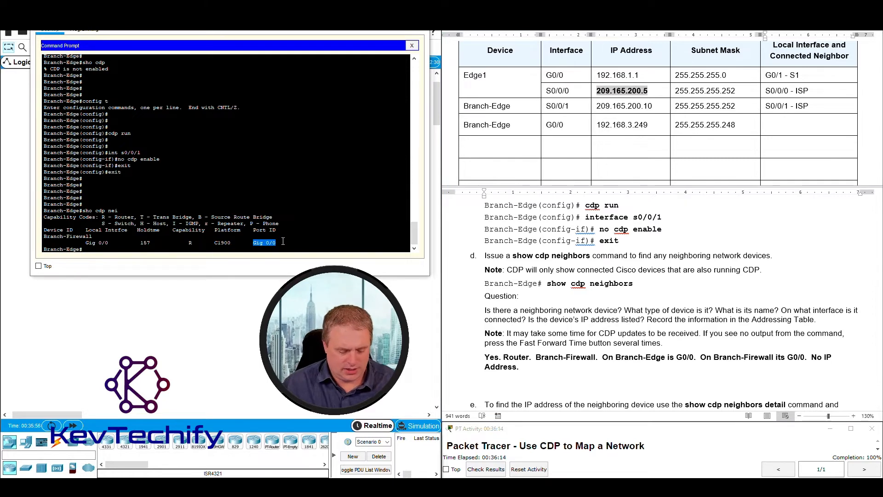
pyautogui.click(782, 125)
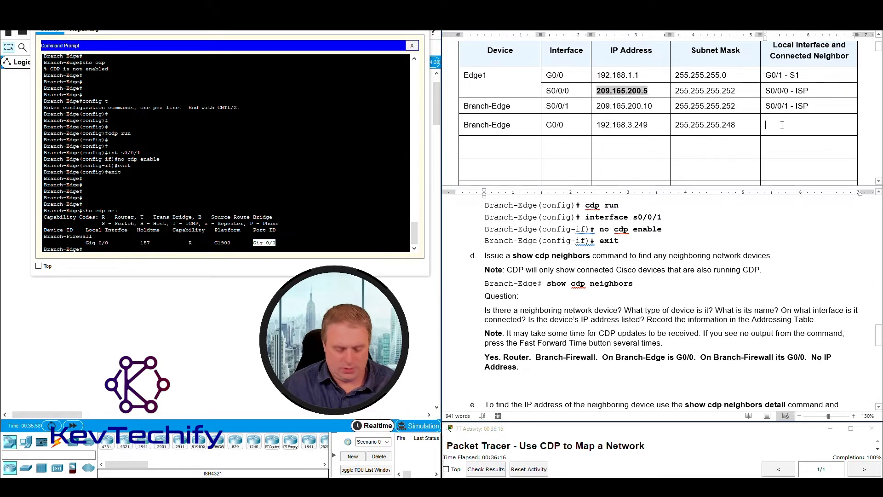
pyautogui.write('G0/0')
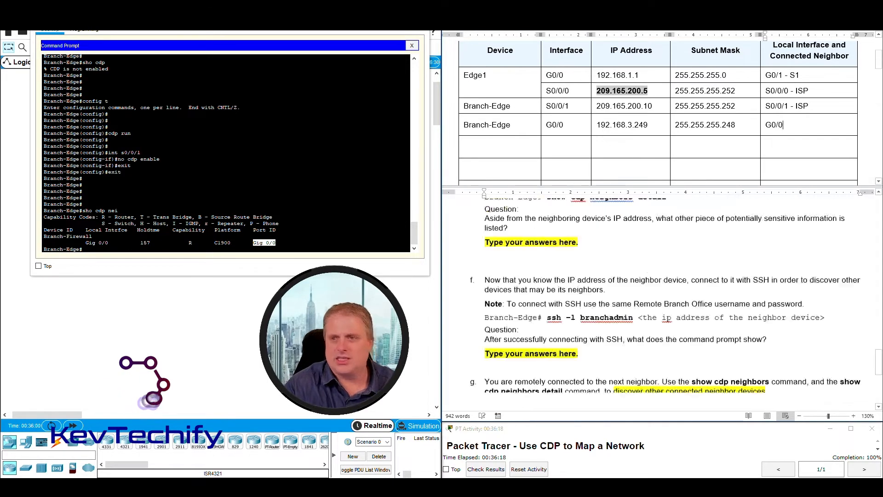
pyautogui.write(' -')
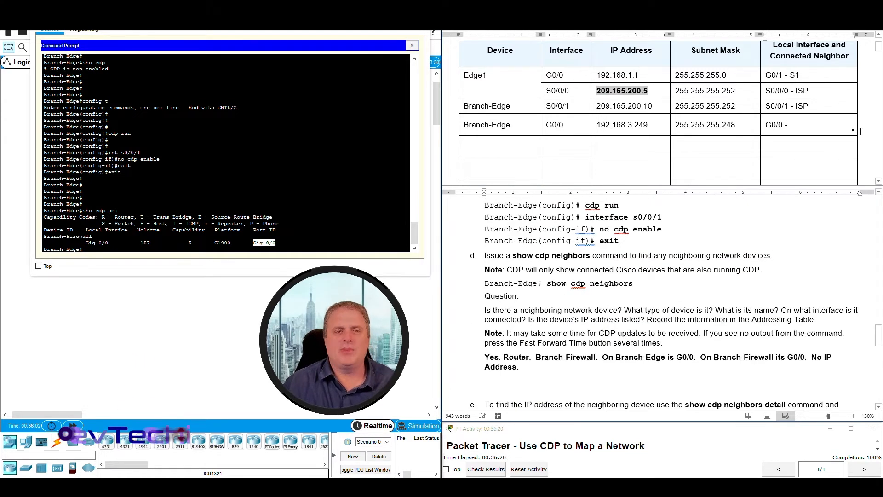
pyautogui.moveTo(44, 236); pyautogui.dragTo(92, 236)
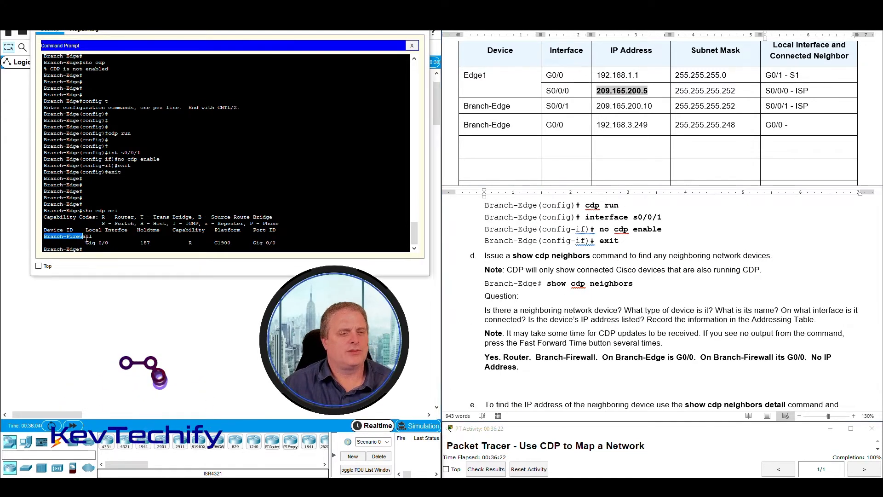
pyautogui.click(802, 125)
pyautogui.write('Branch-Firewall')
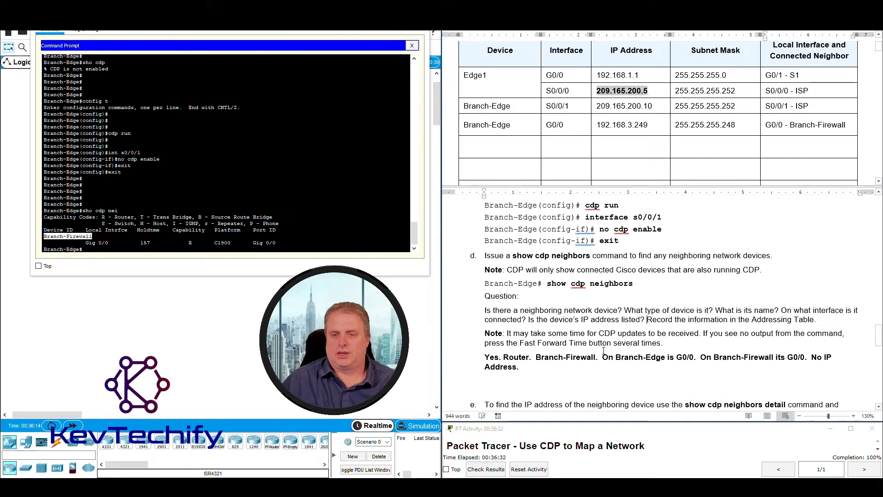
# Scroll down to step e and read its instruction on finding the neighbor's IP address.
pyautogui.scroll(-1, 715, 313)
pyautogui.keyDown('shift'); pyautogui.click(819, 292); pyautogui.keyUp('shift')
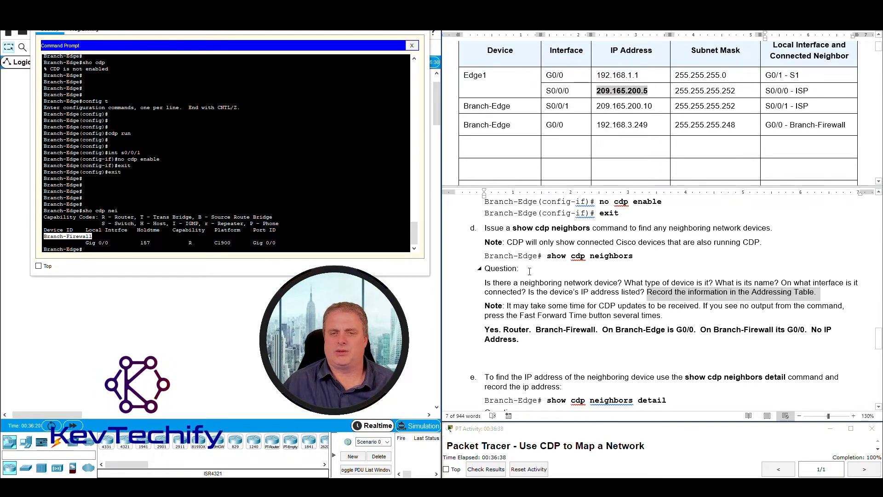
pyautogui.scroll(-1, 529, 272)
pyautogui.scroll(-5, 529, 271)
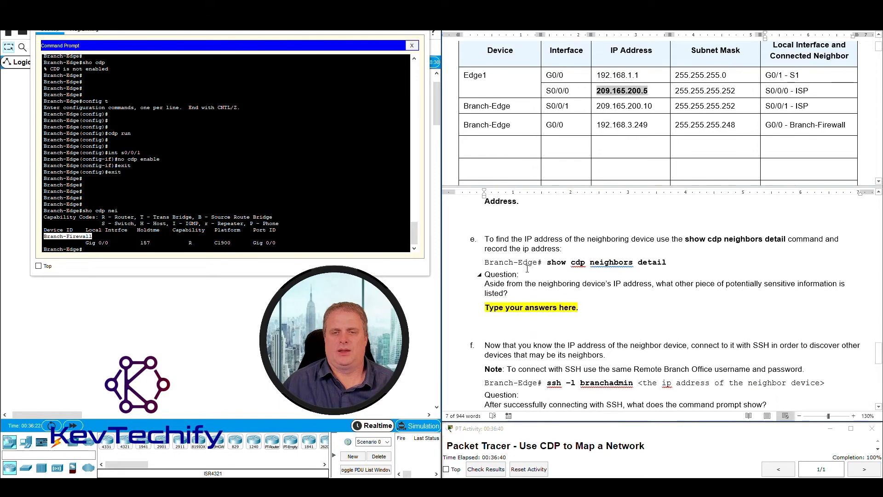
pyautogui.moveTo(543, 234); pyautogui.dragTo(702, 240)
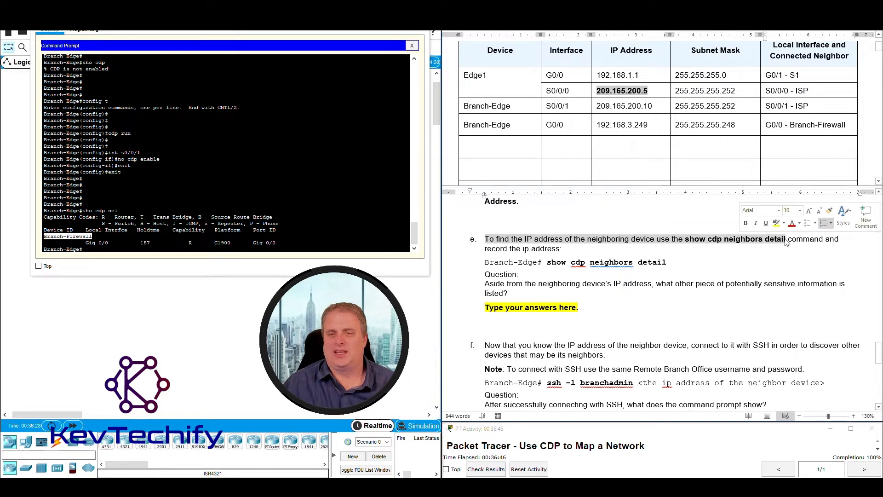
pyautogui.click(599, 239)
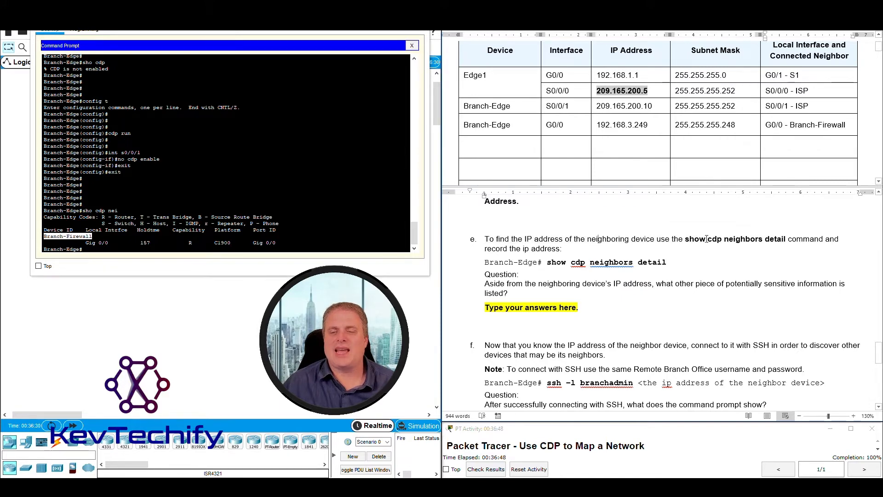
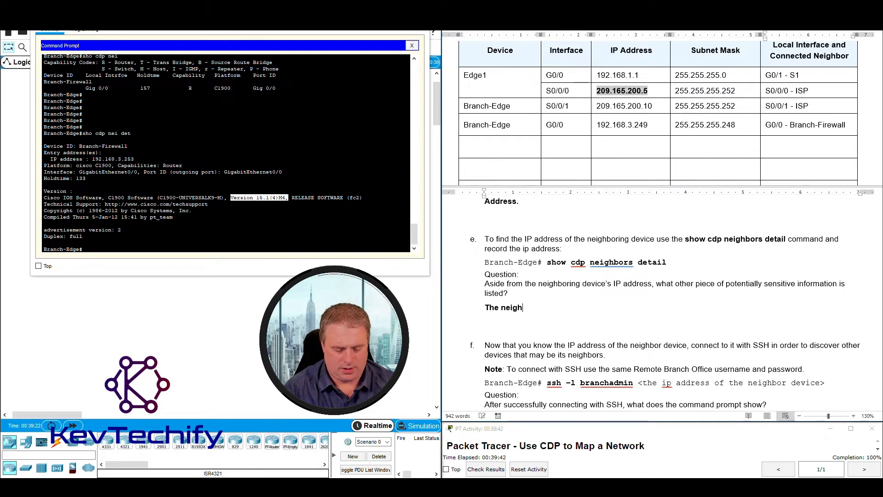
# Answer step e with 'The neighboring devices' IOS version.', fixing neighboinrg, devices's and verion via spelling suggestions.
pyautogui.write('boinr')
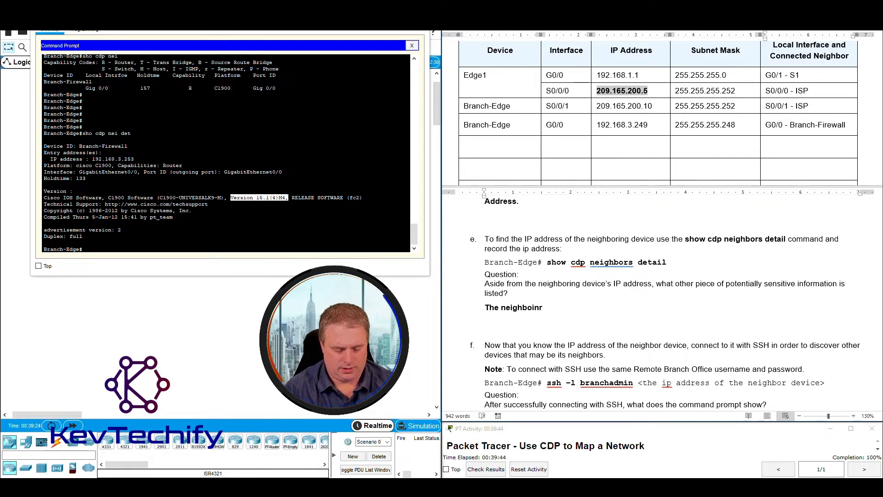
pyautogui.write('g devi')
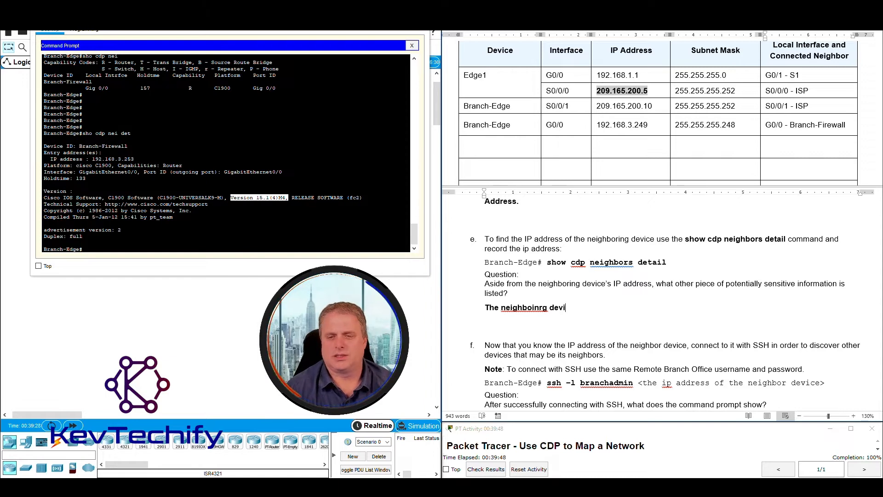
pyautogui.write('ces')
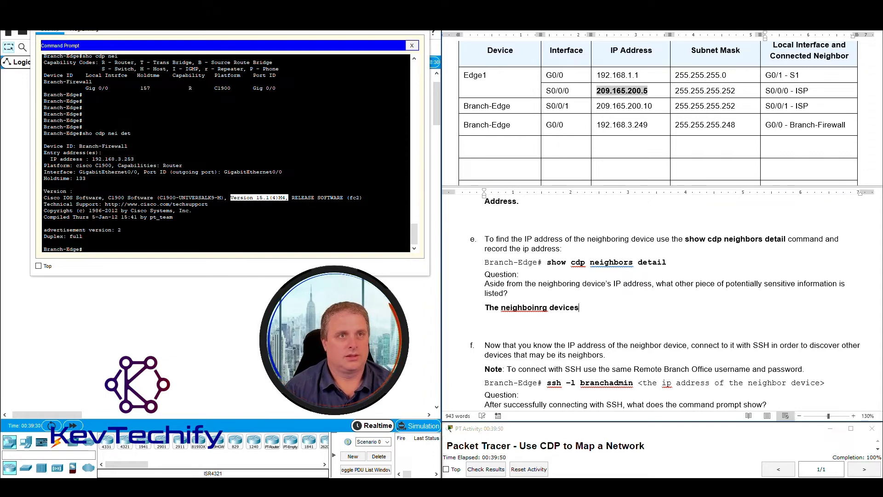
pyautogui.write("'s I")
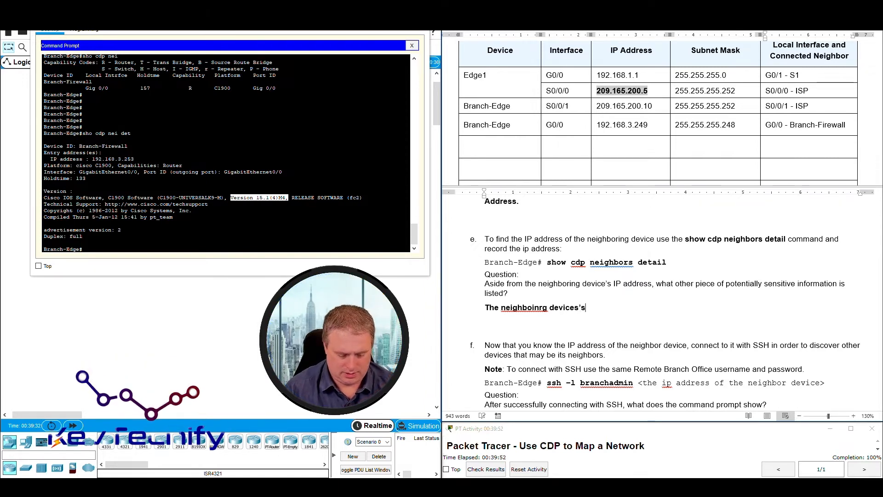
pyautogui.write('OS ver')
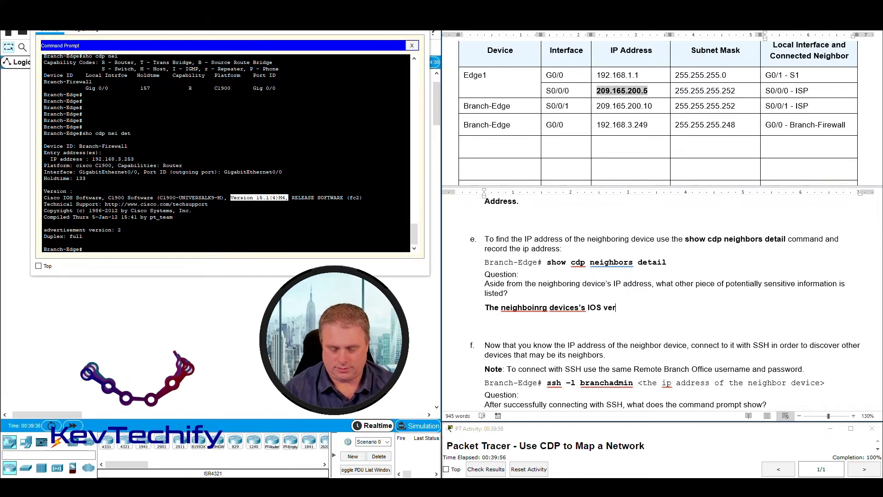
pyautogui.write('ion.')
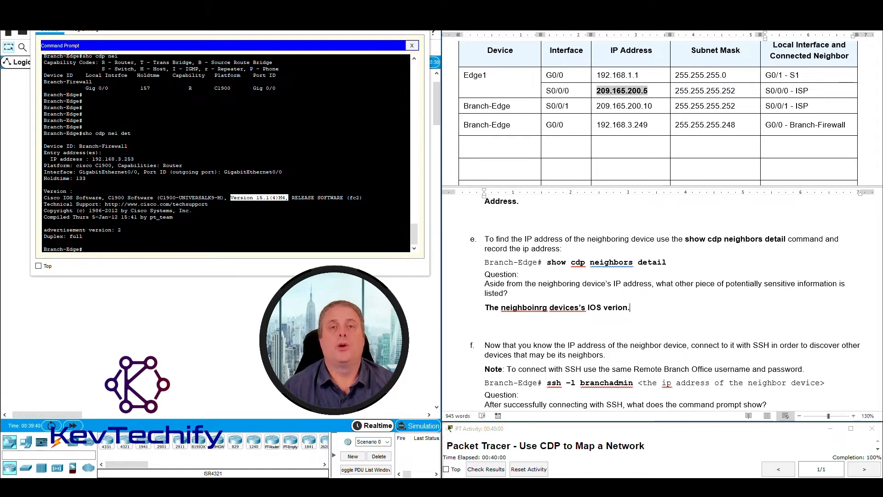
pyautogui.rightClick(537, 307)
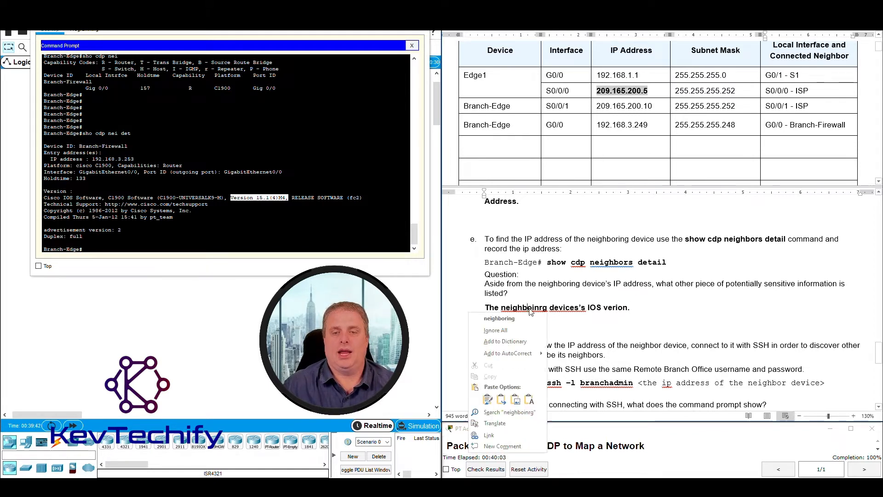
pyautogui.click(510, 321)
pyautogui.rightClick(564, 307)
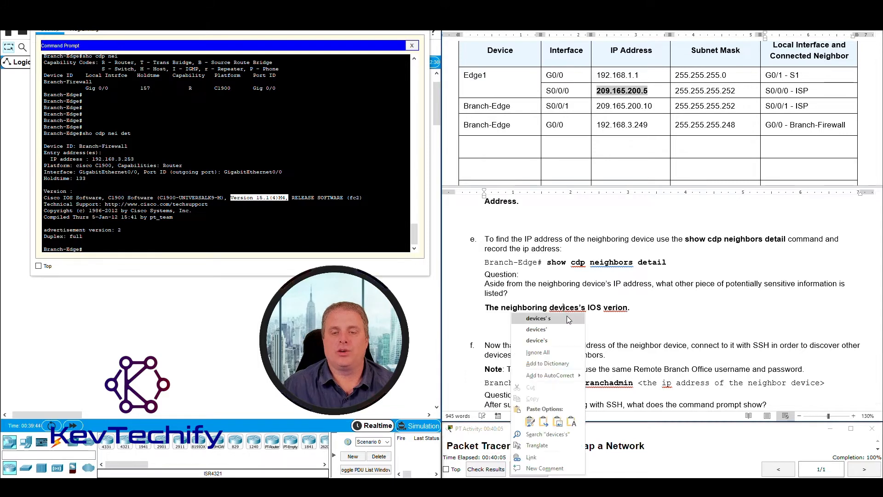
pyautogui.click(566, 317)
pyautogui.rightClick(618, 311)
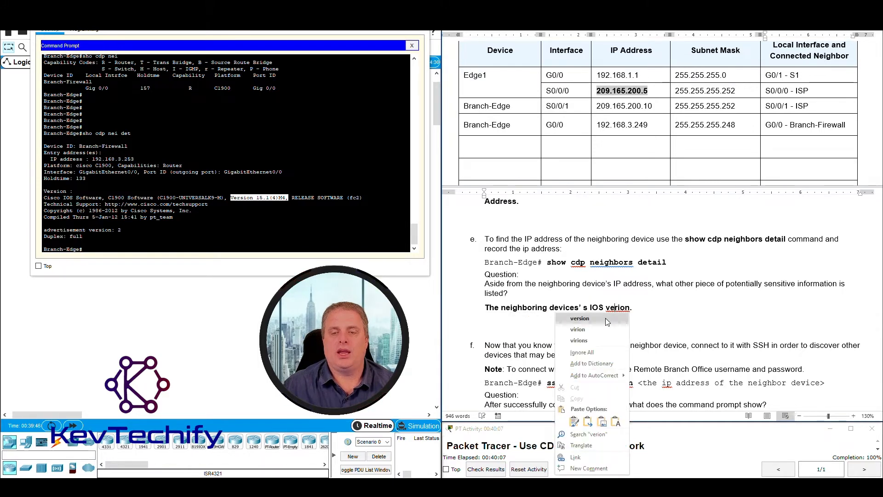
pyautogui.click(580, 318)
pyautogui.write('.')
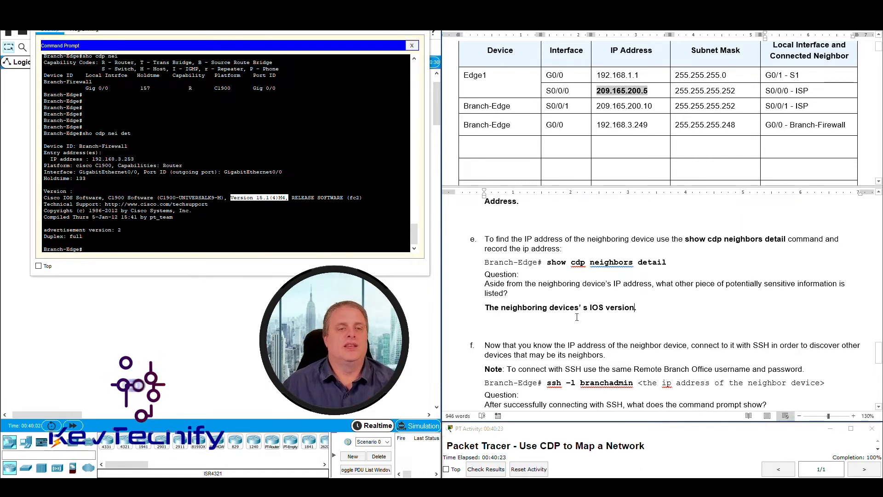
pyautogui.click(251, 199)
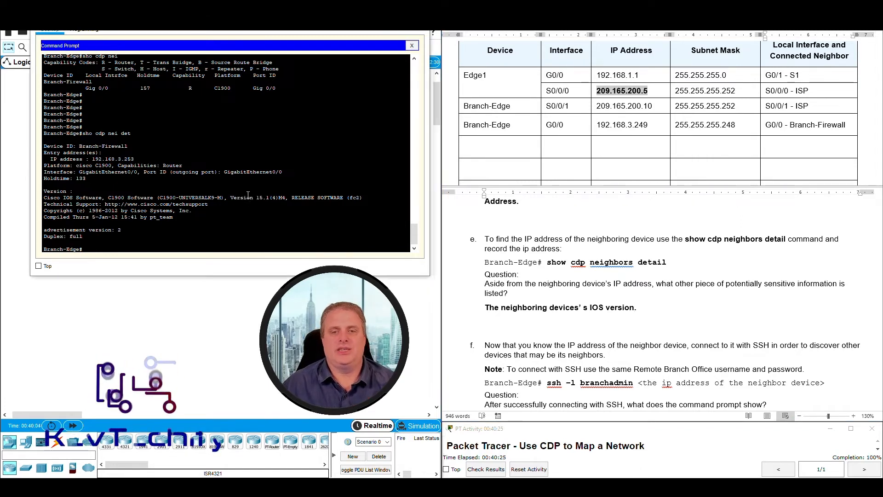
pyautogui.moveTo(232, 197); pyautogui.dragTo(286, 196)
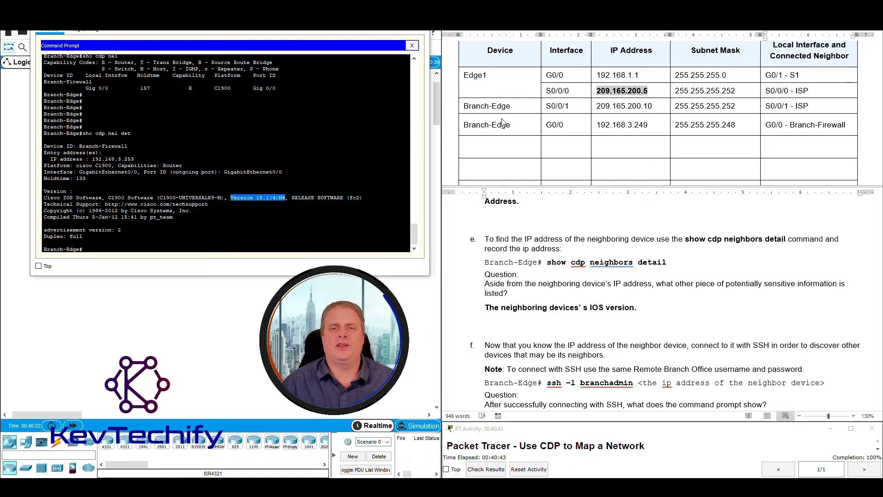
pyautogui.moveTo(490, 108); pyautogui.dragTo(822, 111)
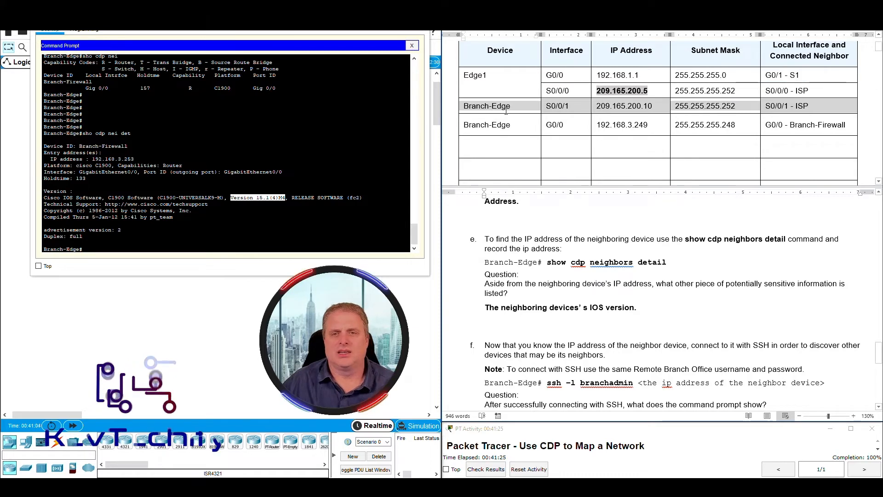
pyautogui.click(812, 107)
pyautogui.moveTo(790, 126); pyautogui.dragTo(845, 126)
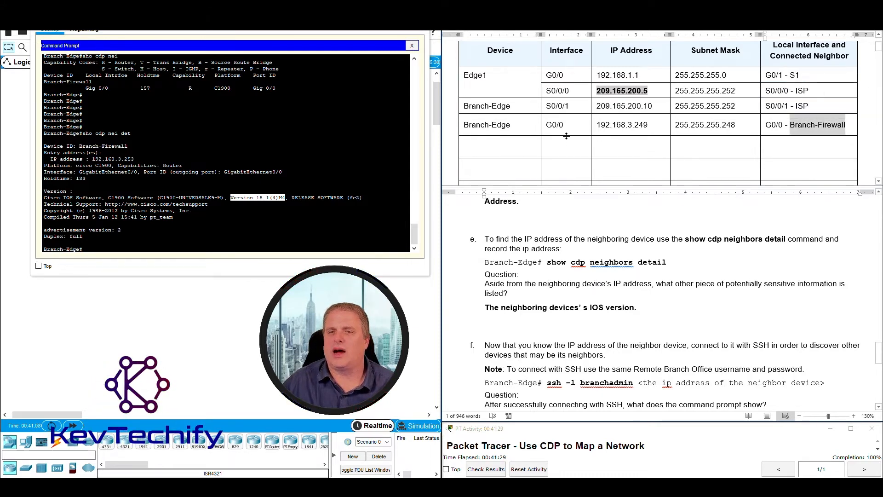
pyautogui.moveTo(548, 125); pyautogui.dragTo(565, 124)
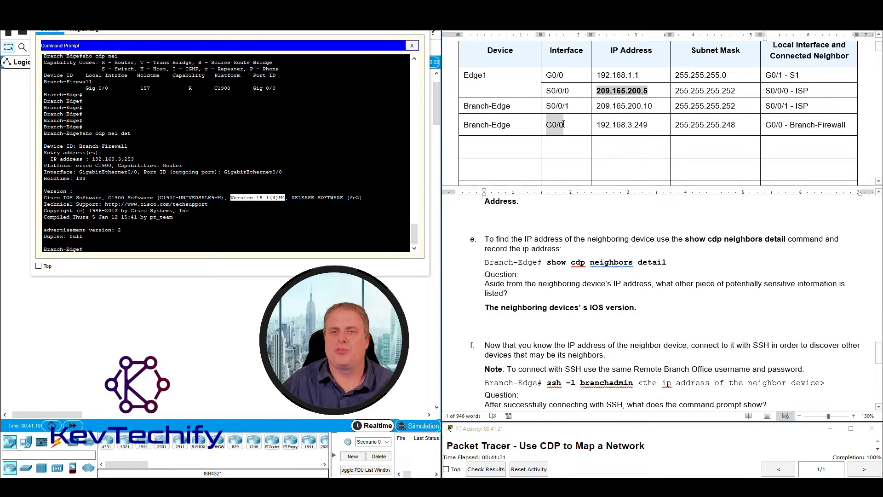
pyautogui.moveTo(790, 125); pyautogui.dragTo(846, 125)
pyautogui.click(765, 125)
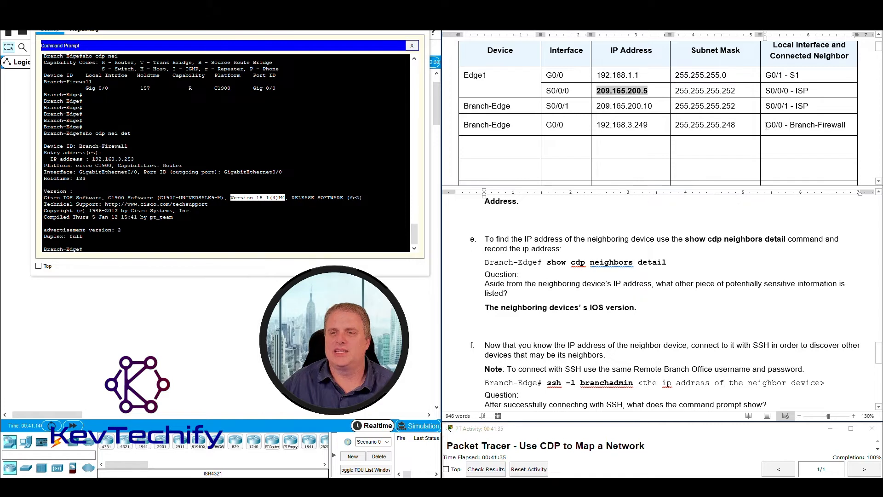
pyautogui.moveTo(766, 125); pyautogui.dragTo(783, 129)
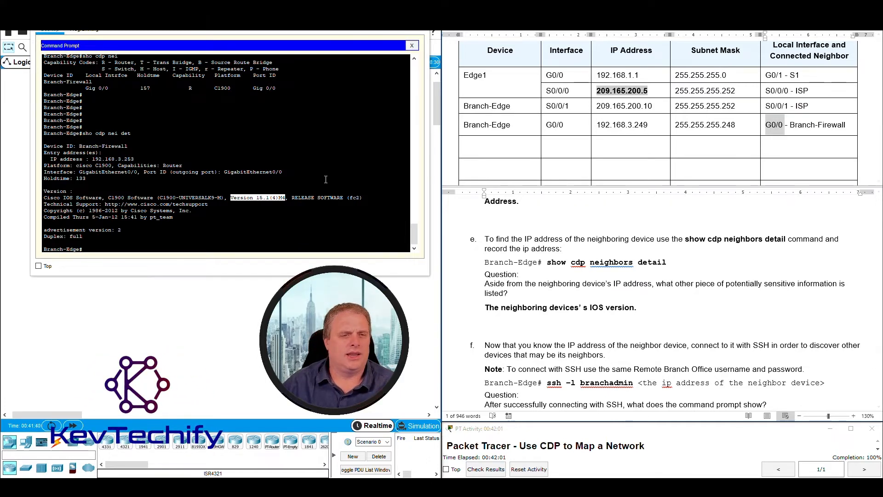
pyautogui.click(227, 166)
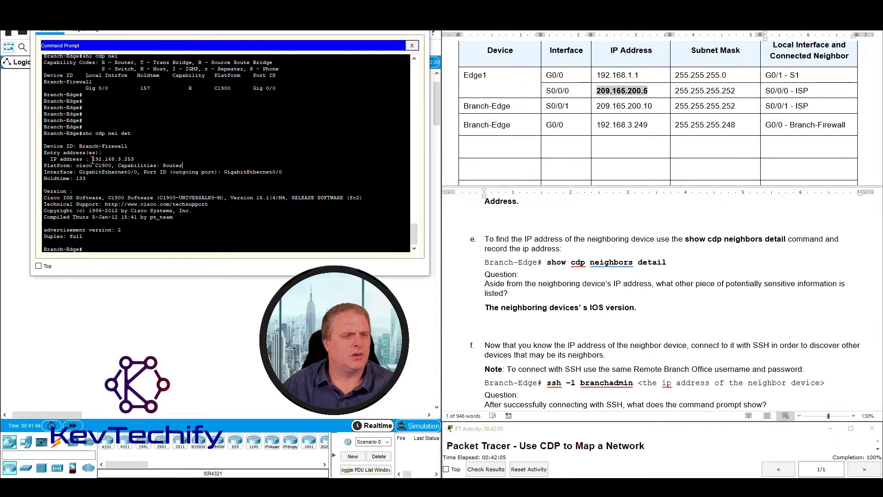
pyautogui.moveTo(93, 159); pyautogui.dragTo(137, 158)
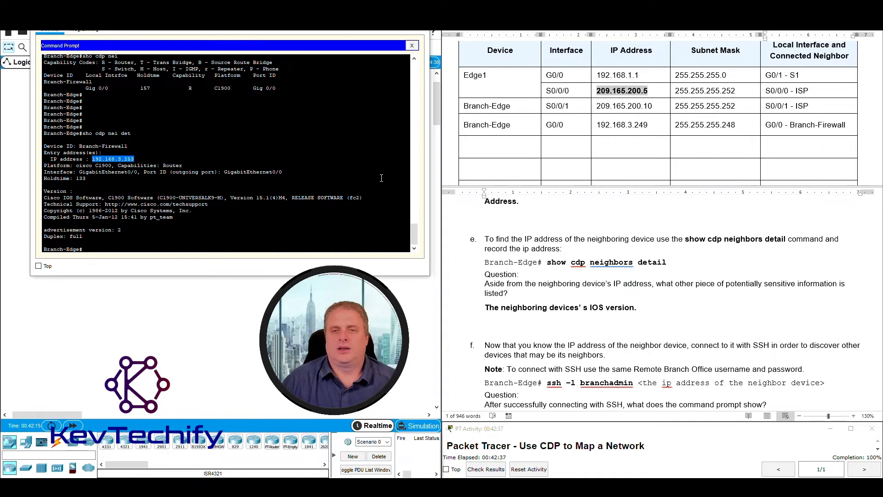
pyautogui.click(558, 297)
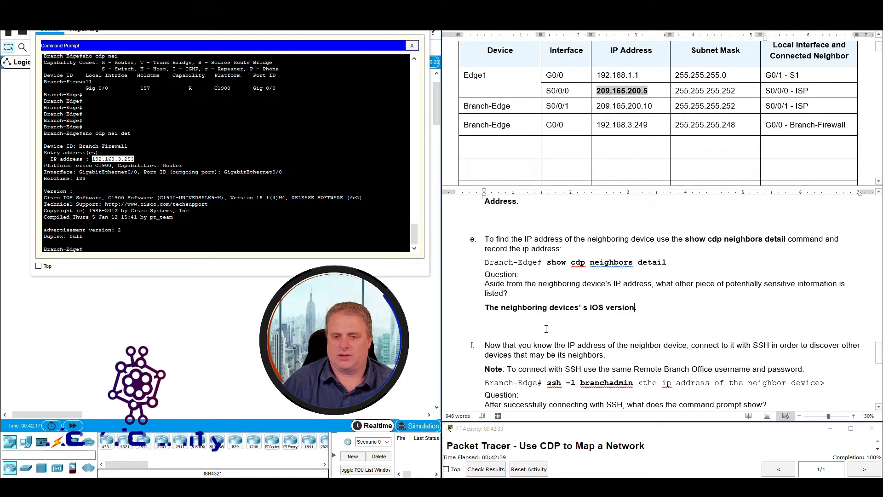
# Read step f's SSH instructions and locate the neighbor IP in the Branch-Edge output.
pyautogui.scroll(-3, 570, 318)
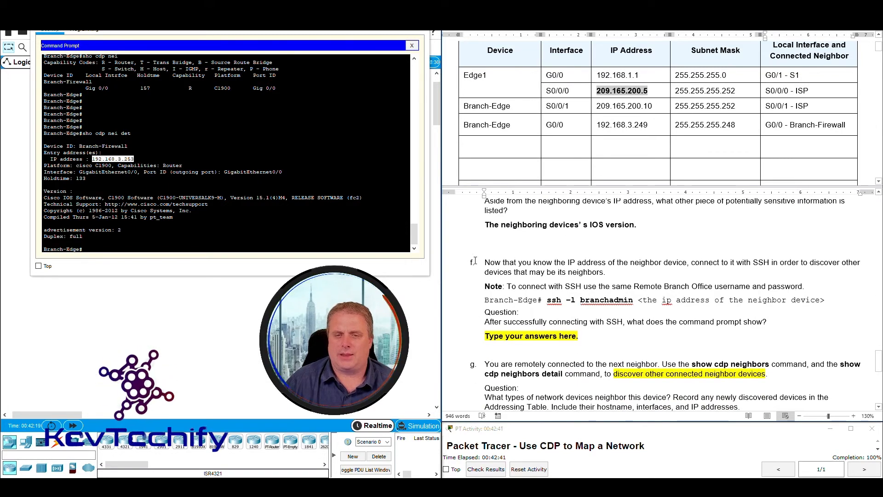
pyautogui.moveTo(485, 262); pyautogui.dragTo(685, 264)
pyautogui.click(94, 157)
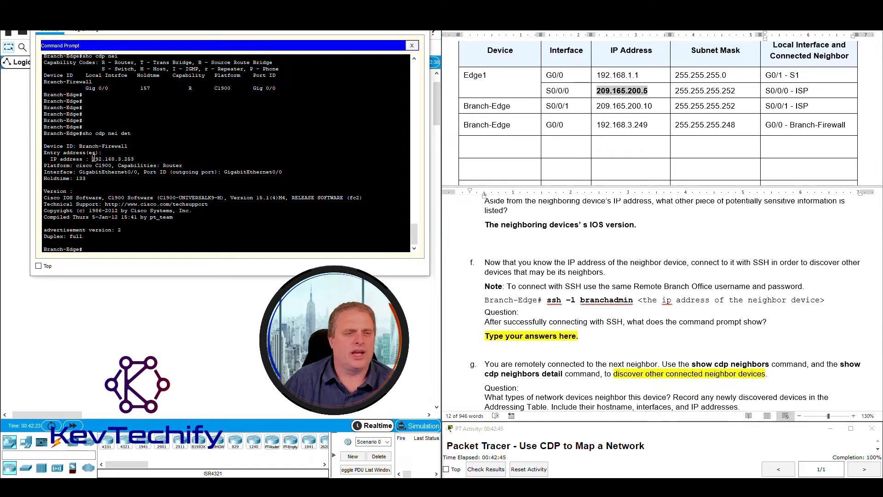
pyautogui.moveTo(94, 158); pyautogui.dragTo(132, 159)
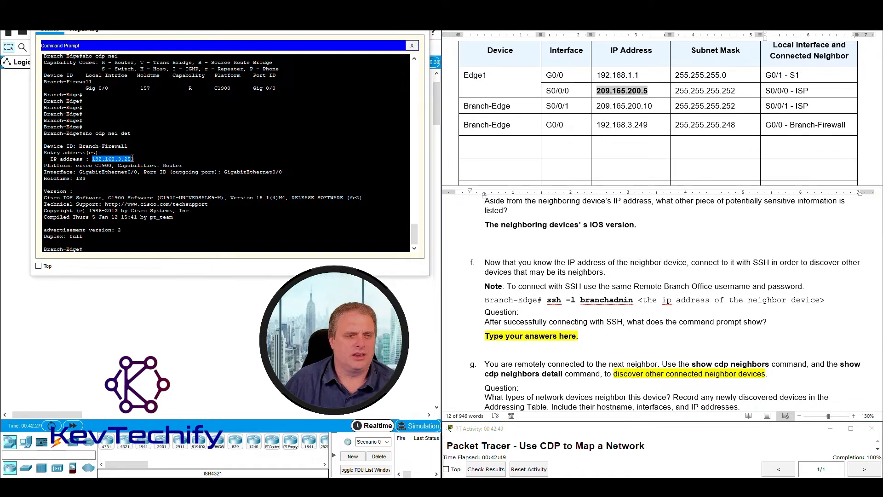
pyautogui.click(711, 264)
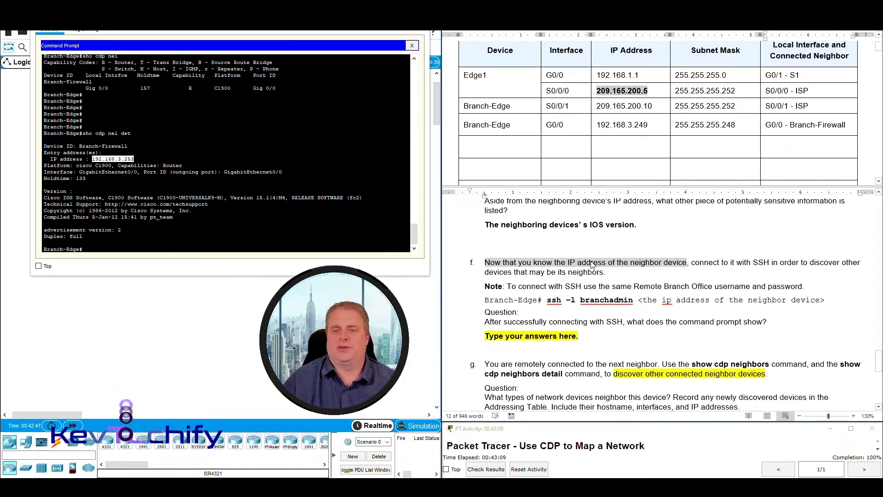
pyautogui.click(509, 285)
pyautogui.moveTo(509, 286); pyautogui.dragTo(792, 290)
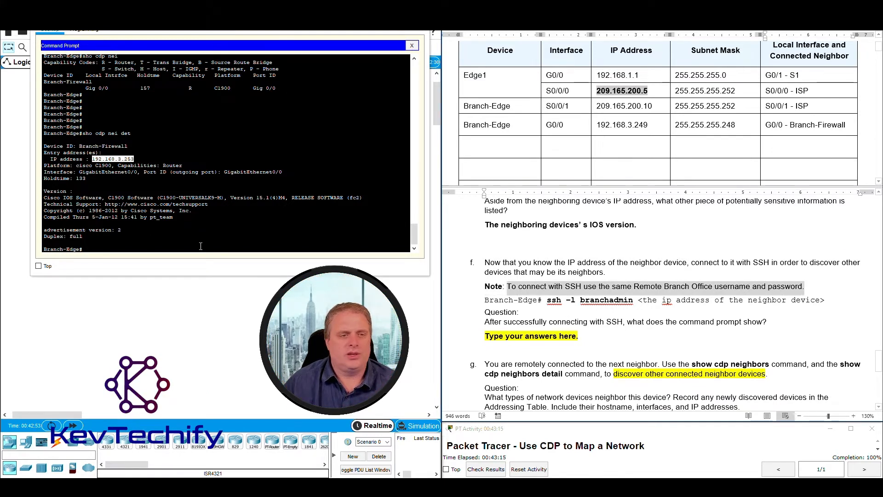
# Run ssh -l branchadmin 192.168.3.253 from Branch-Edge; the password prompt times out.
pyautogui.click(116, 248)
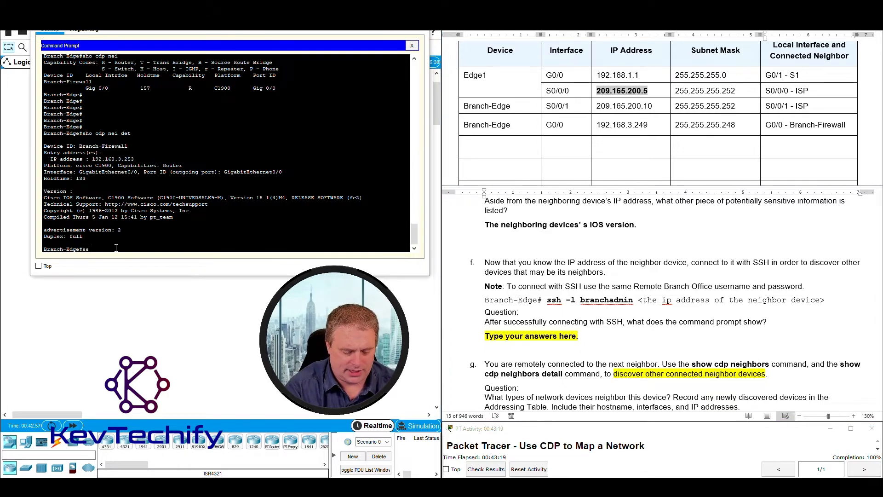
pyautogui.write('ssh -l branchadmin')
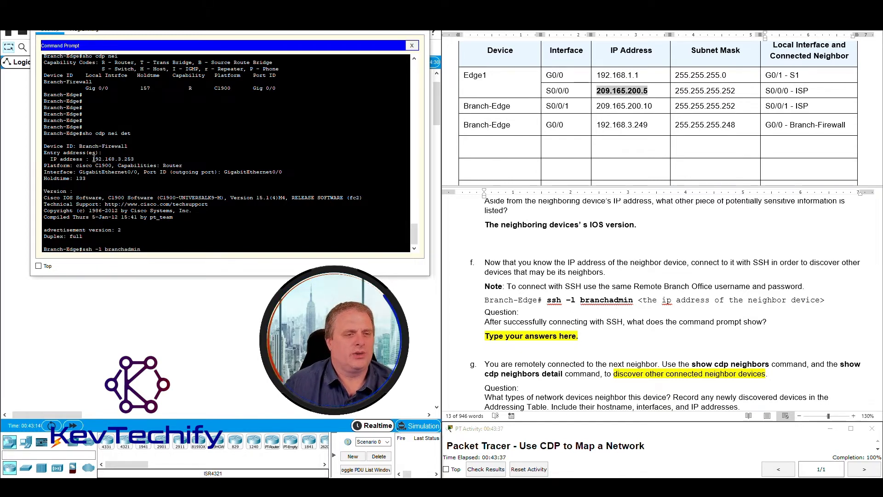
pyautogui.moveTo(92, 159); pyautogui.dragTo(135, 158)
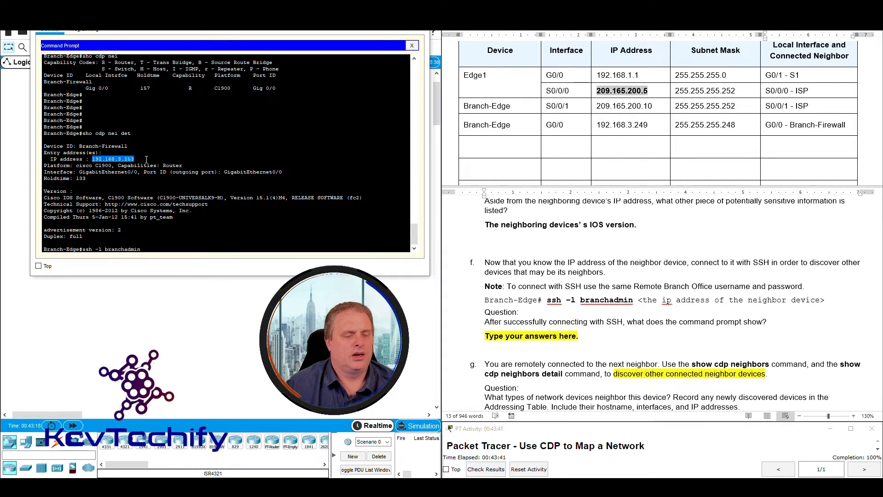
pyautogui.click(155, 249)
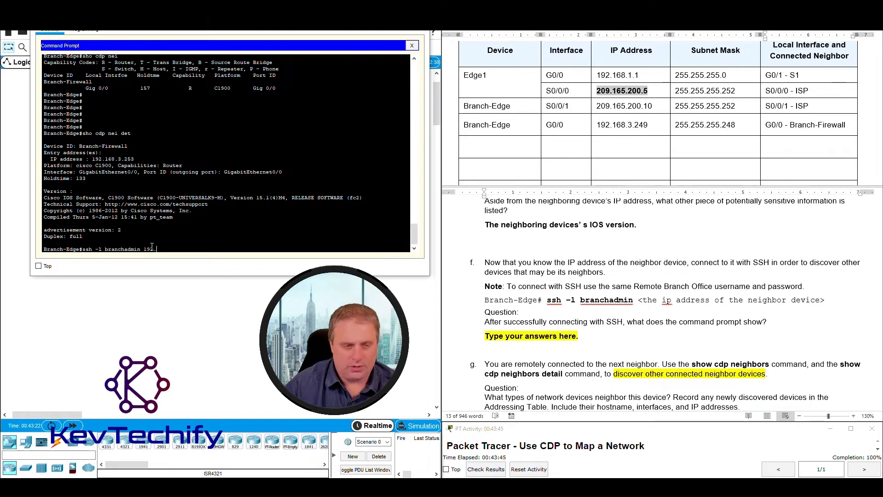
pyautogui.write('192.168')
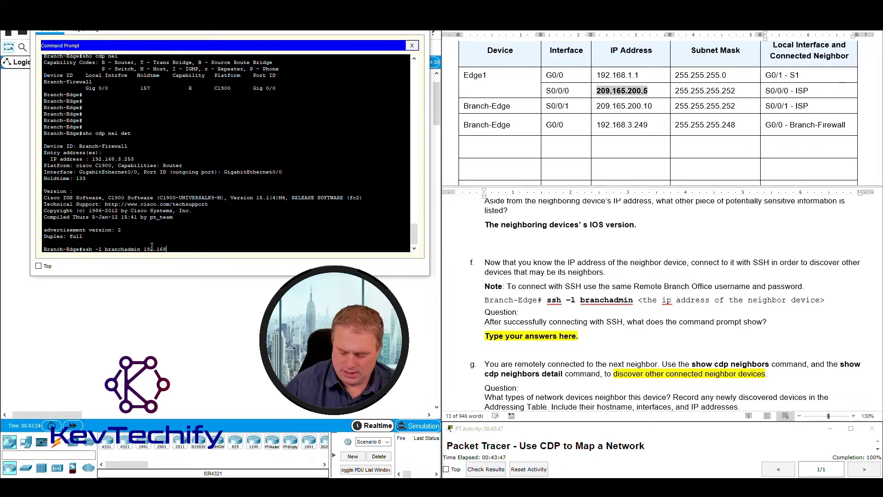
pyautogui.write('.3.25')
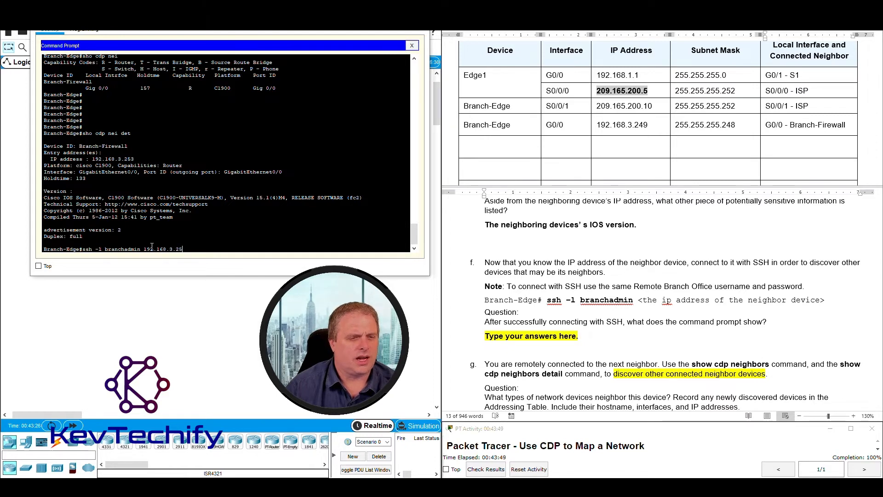
pyautogui.write('3')
pyautogui.press('Return')
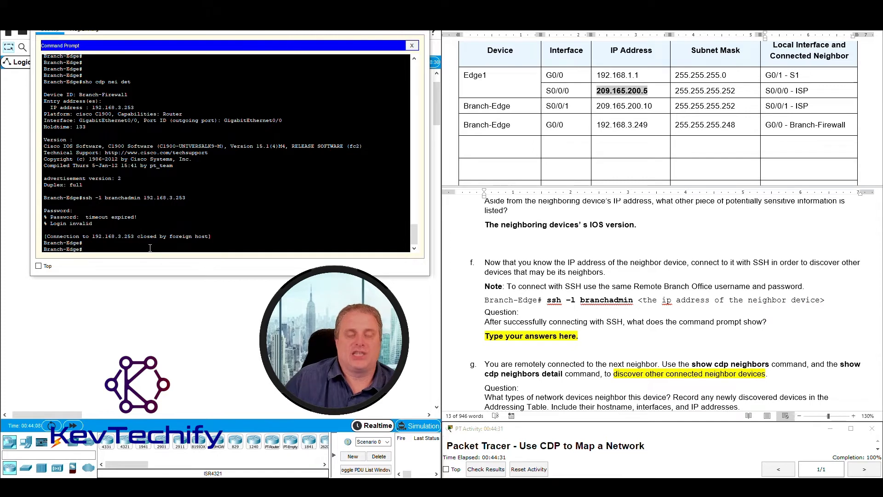
# Rerun the SSH login to 192.168.3.253 with the password, reaching the Branch-Firewall# prompt.
pyautogui.press('Return')
pyautogui.press('Return')
pyautogui.press('Return')
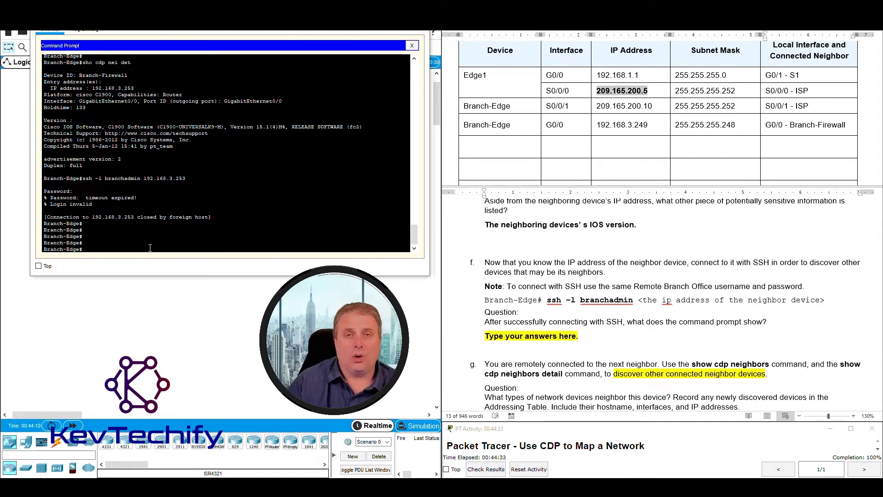
pyautogui.press('Up')
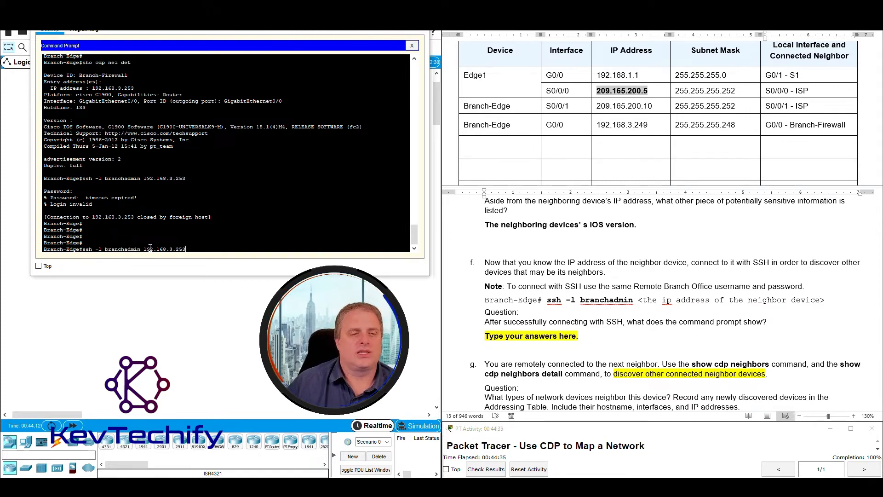
pyautogui.press('Return')
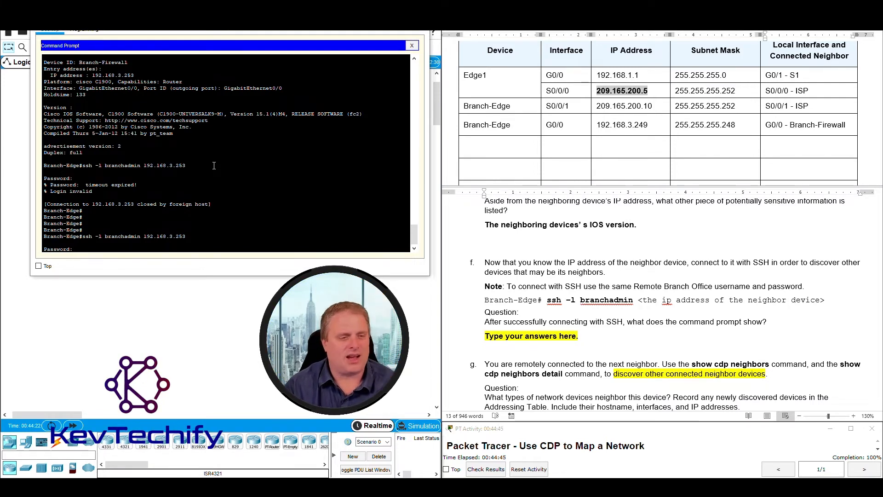
pyautogui.press('Return')
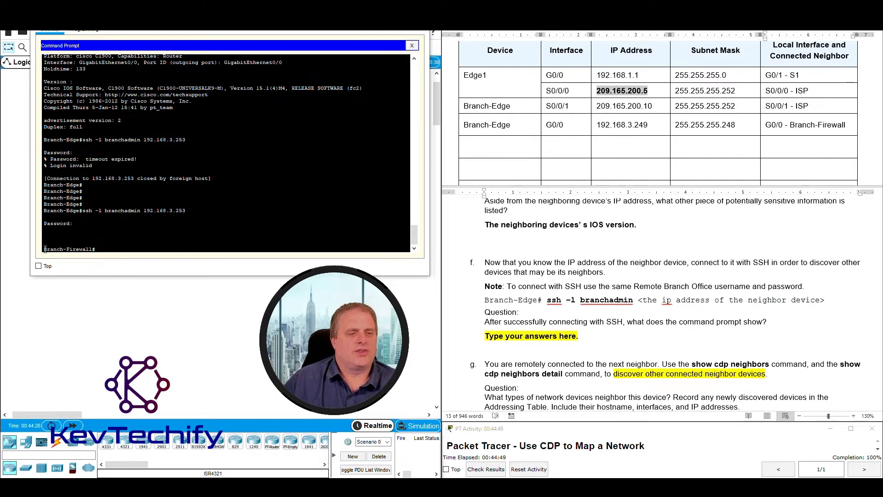
pyautogui.moveTo(44, 249); pyautogui.dragTo(98, 250)
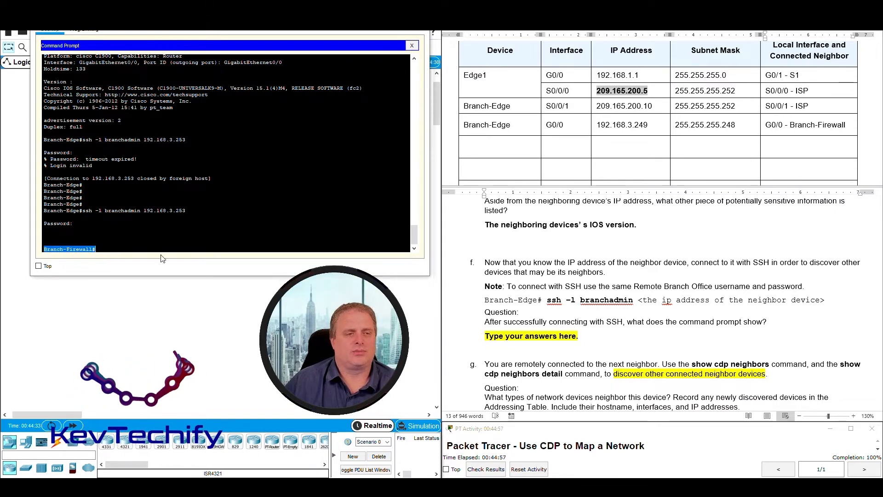
# Find the SSH prompt question in the lab document and select its placeholder answer.
pyautogui.click(545, 324)
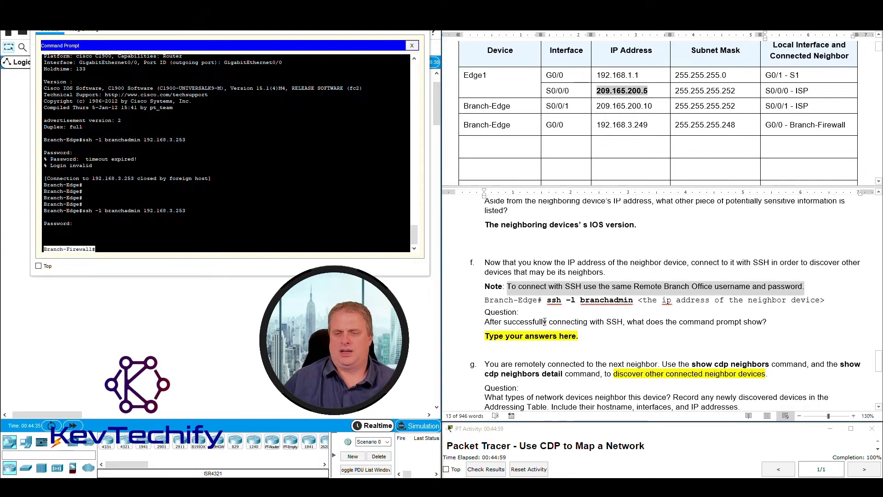
pyautogui.scroll(-3, 545, 322)
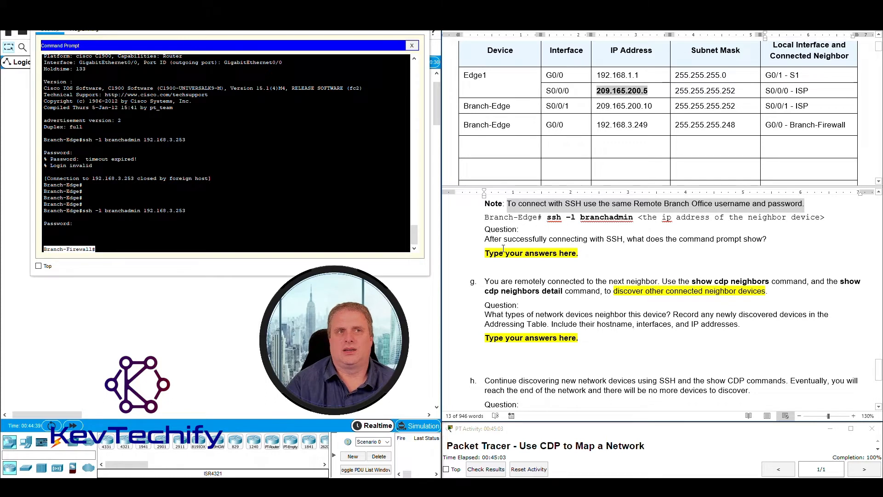
pyautogui.click(502, 238)
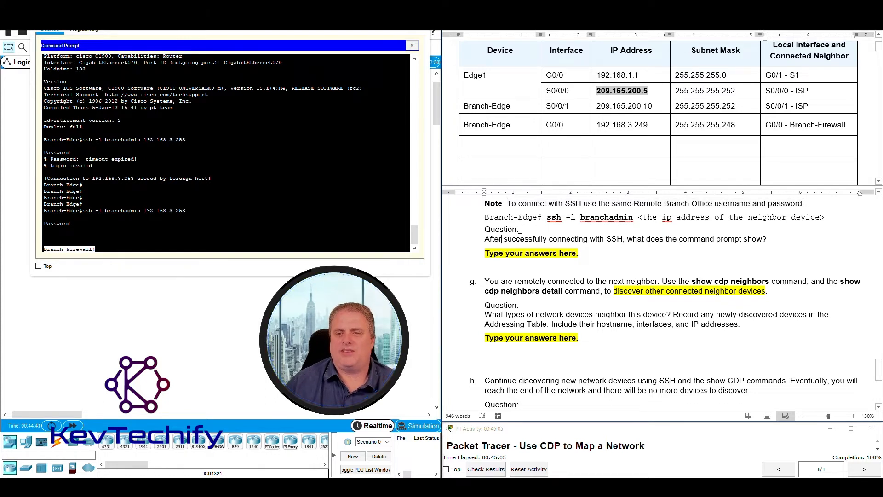
pyautogui.moveTo(520, 237); pyautogui.dragTo(760, 235)
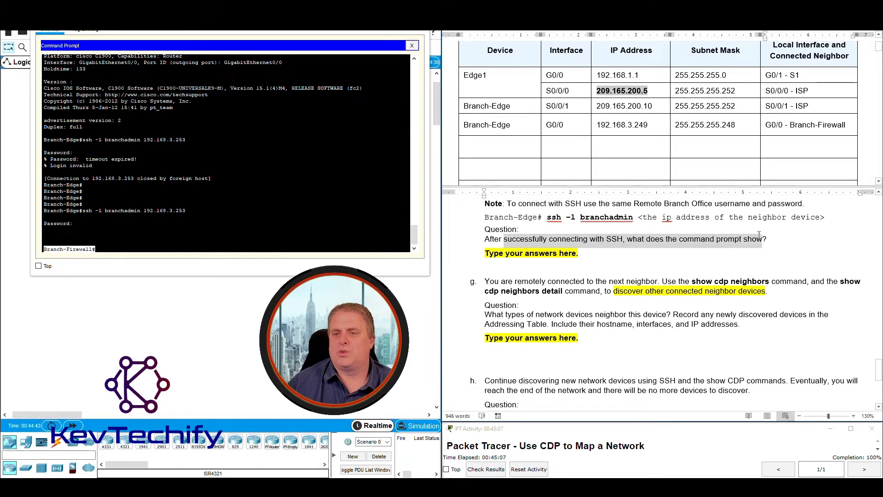
pyautogui.click(487, 253)
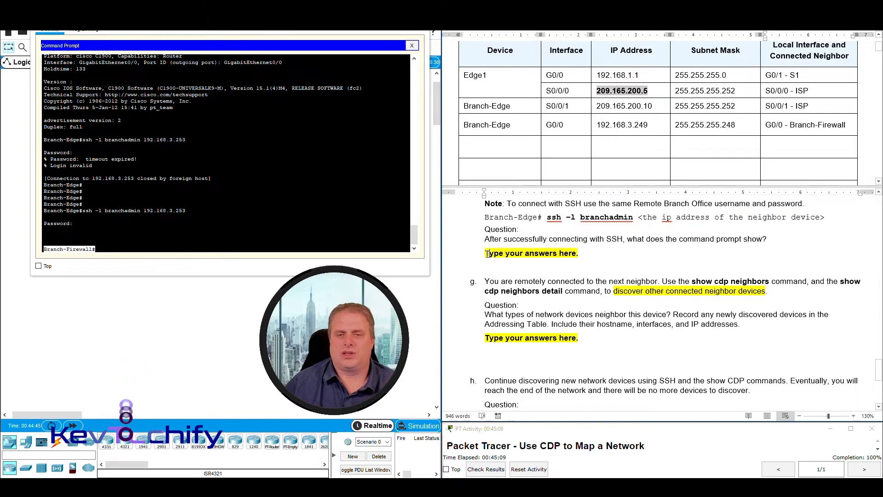
pyautogui.moveTo(487, 253); pyautogui.dragTo(580, 256)
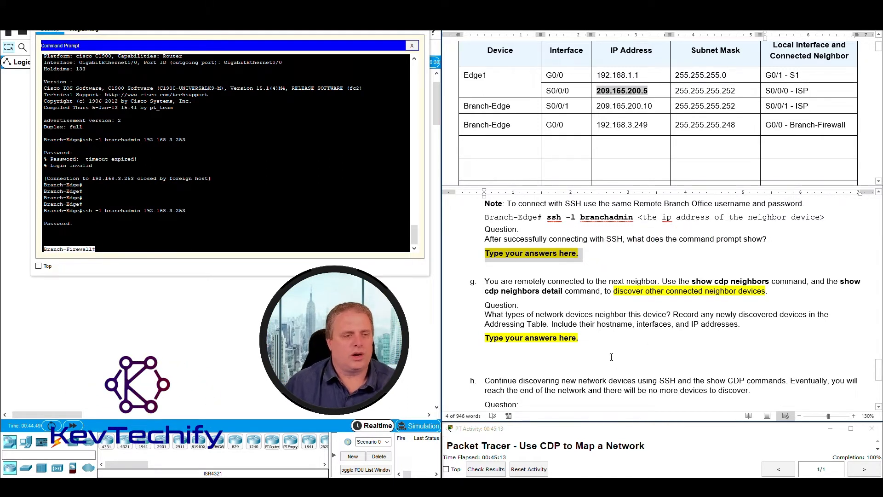
# Type Branch-Firewall over the placeholder as the prompt seen after connecting via SSH.
pyautogui.write('Br')
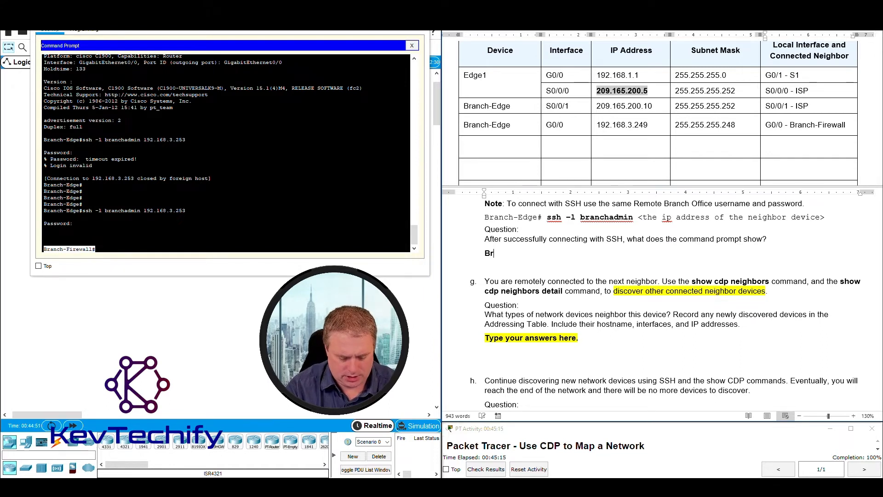
pyautogui.write('anch-Fir')
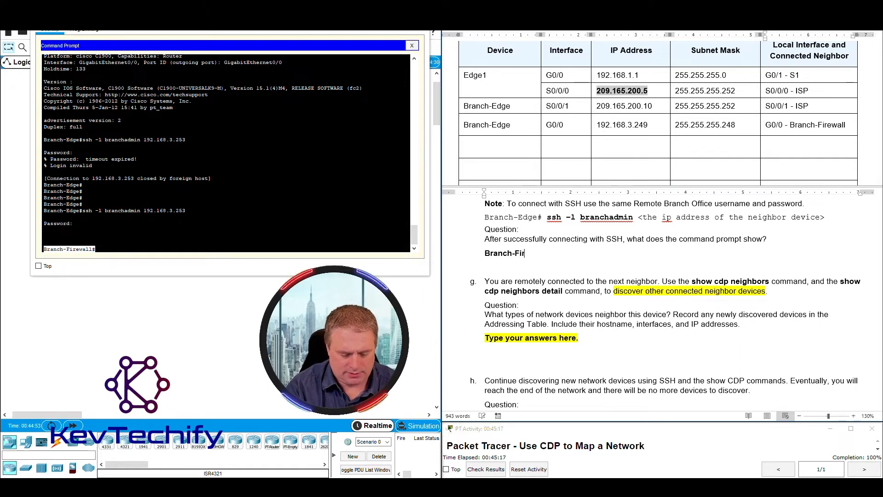
pyautogui.write('ewall#')
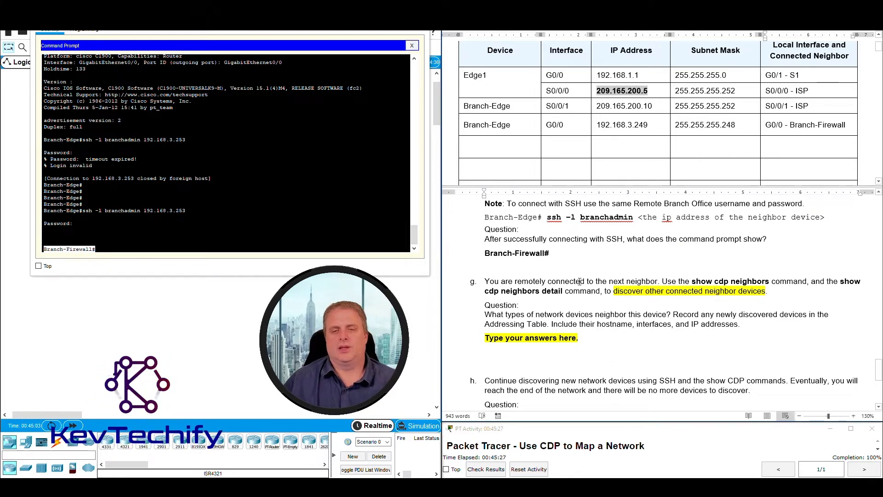
pyautogui.scroll(-1, 529, 263)
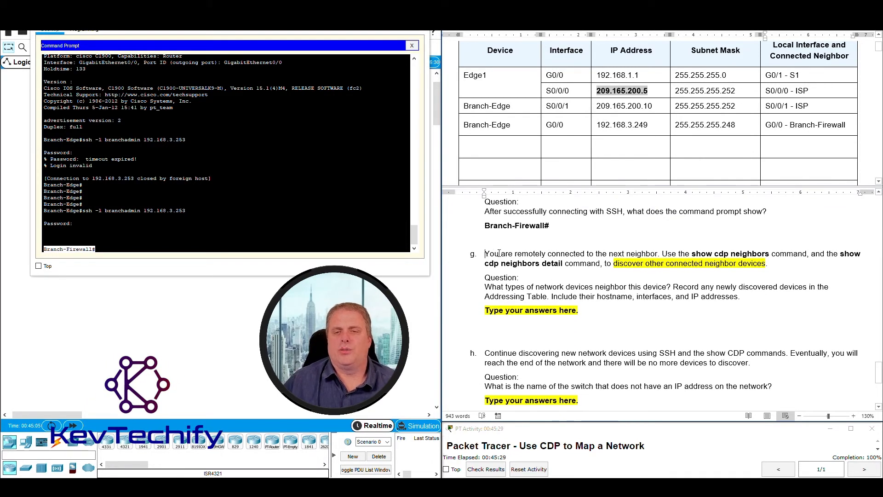
pyautogui.moveTo(499, 253); pyautogui.dragTo(642, 253)
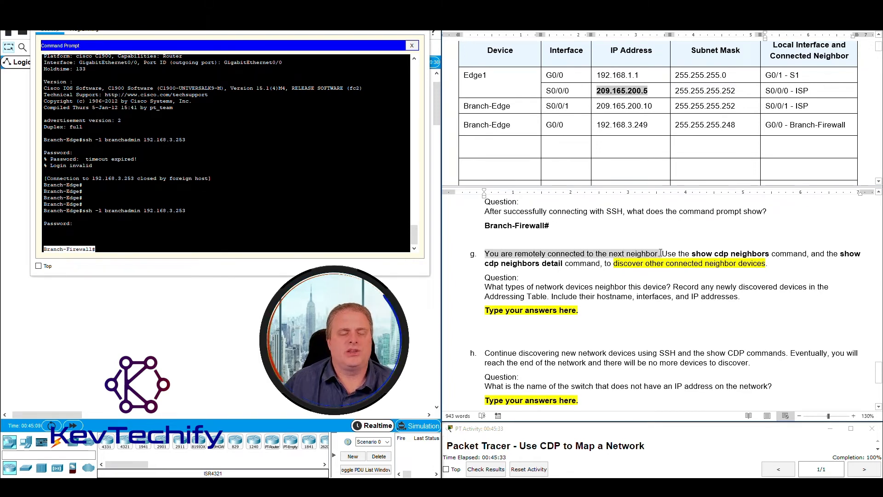
pyautogui.moveTo(660, 253); pyautogui.dragTo(659, 254)
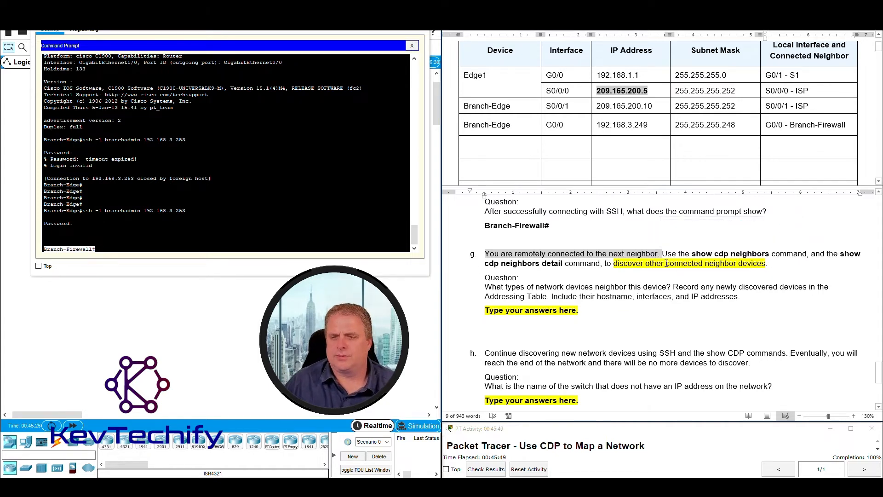
pyautogui.moveTo(664, 254); pyautogui.dragTo(757, 266)
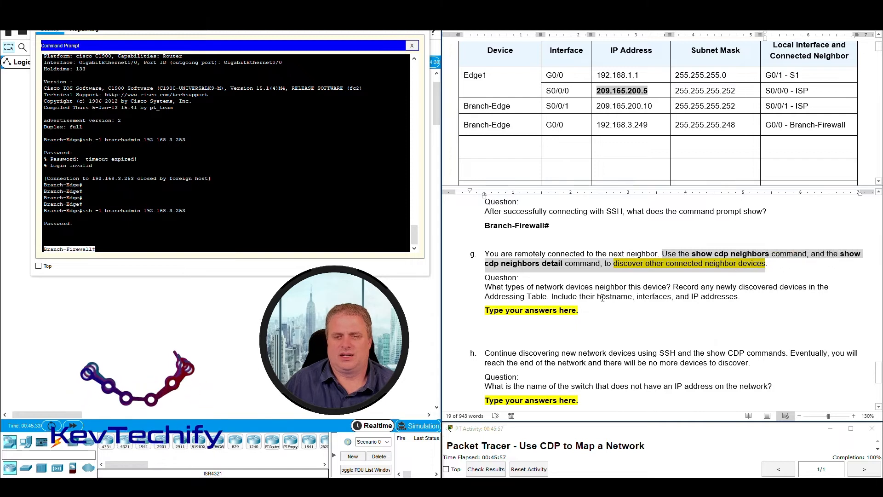
pyautogui.click(126, 248)
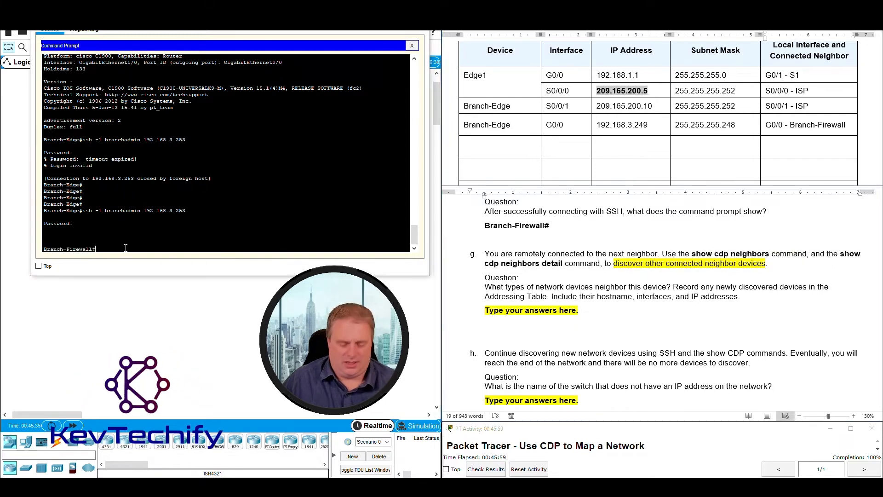
pyautogui.press('Return')
pyautogui.press('Return')
pyautogui.press('Return')
pyautogui.press('Return')
pyautogui.press('Return')
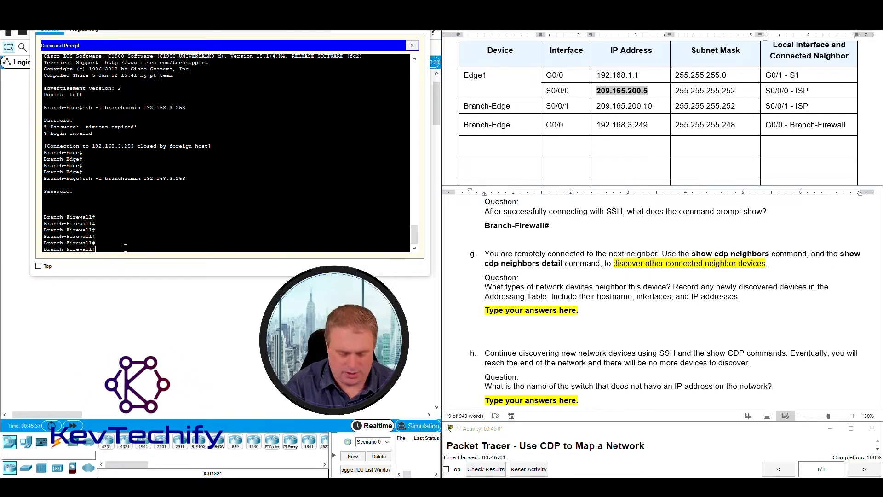
pyautogui.write('sho cdp')
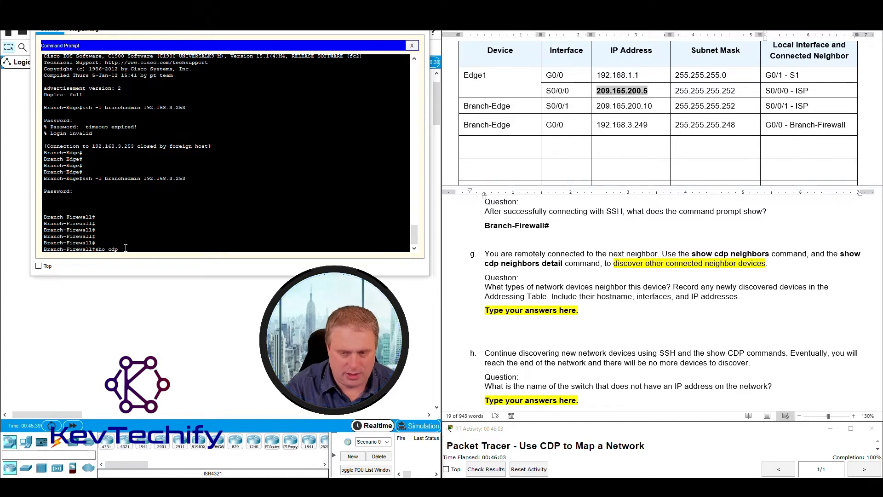
pyautogui.write(' n')
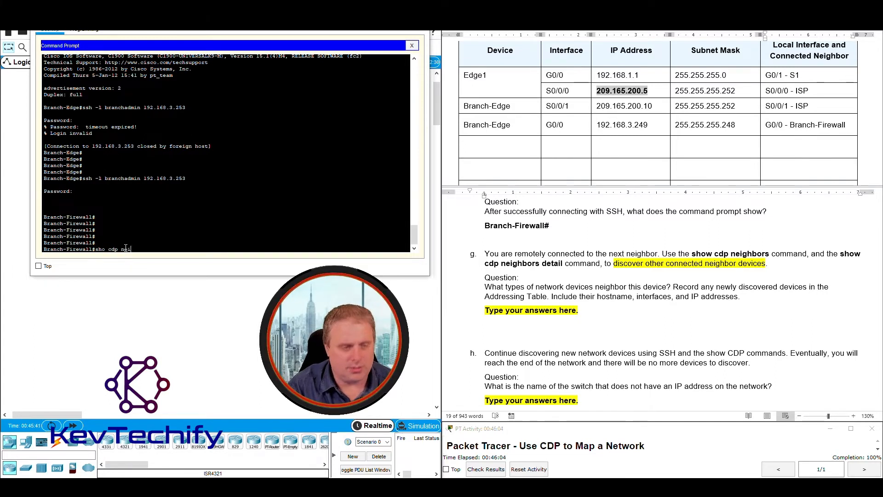
pyautogui.write('ei')
pyautogui.press('Return')
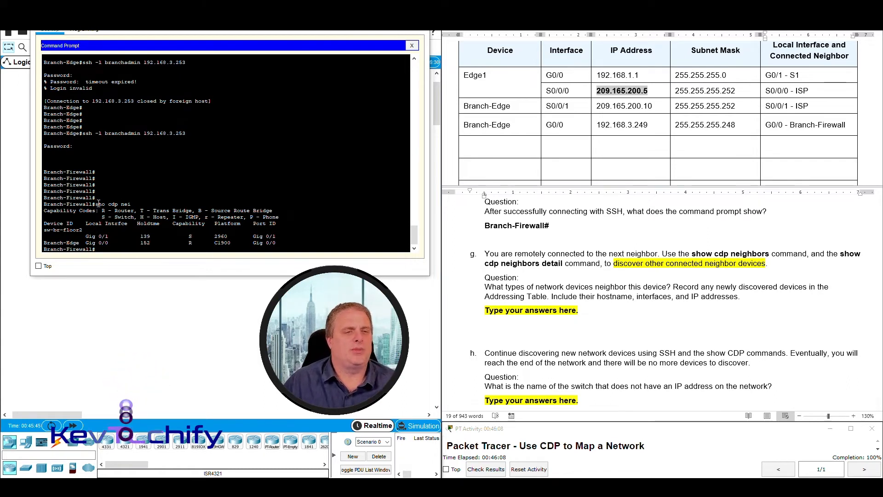
pyautogui.moveTo(97, 204); pyautogui.dragTo(131, 204)
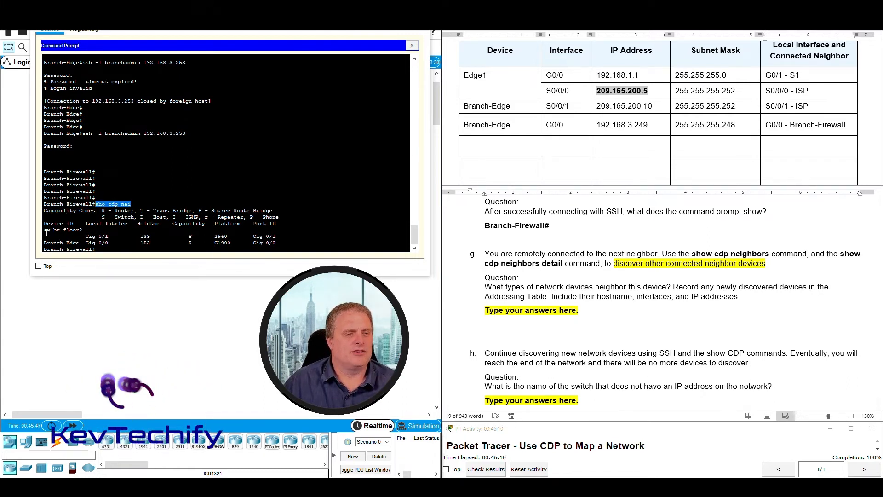
pyautogui.moveTo(44, 230); pyautogui.dragTo(281, 237)
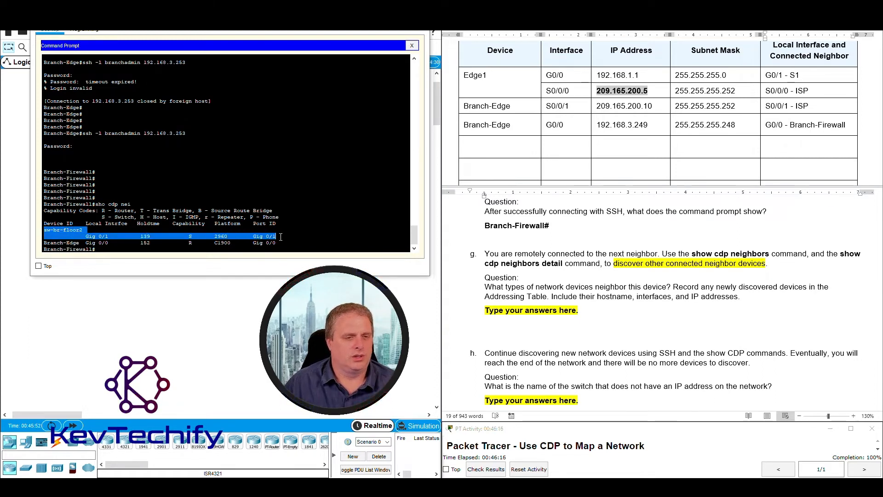
pyautogui.click(44, 242)
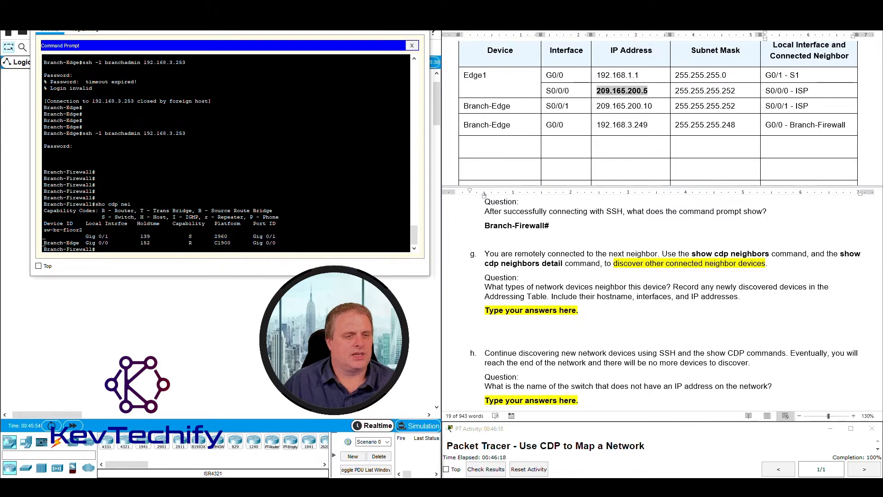
pyautogui.moveTo(106, 244); pyautogui.dragTo(64, 236)
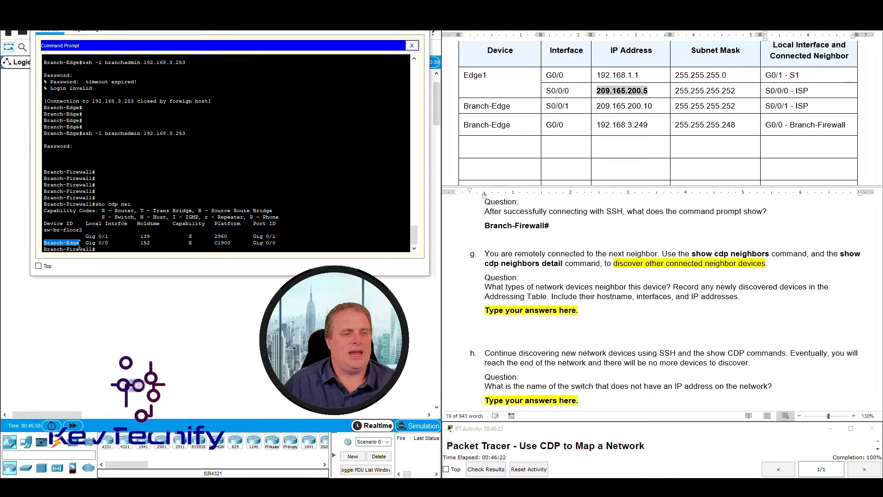
pyautogui.moveTo(46, 242); pyautogui.dragTo(276, 242)
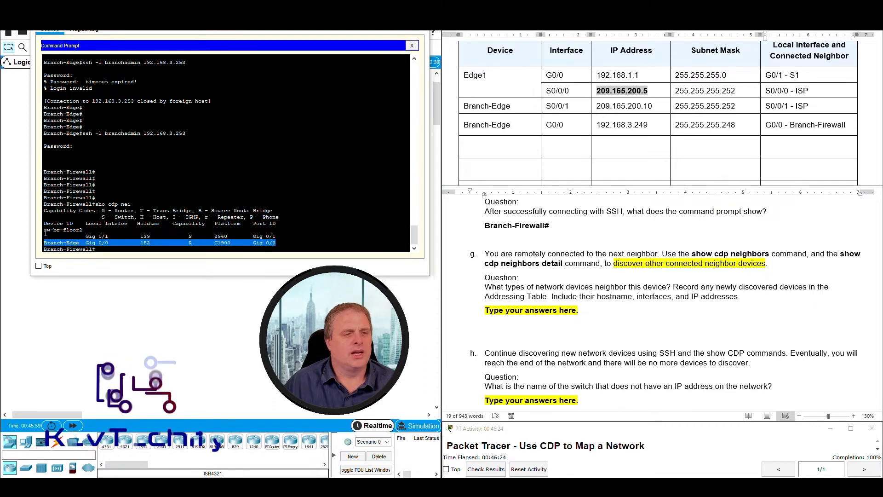
pyautogui.moveTo(45, 229); pyautogui.dragTo(82, 228)
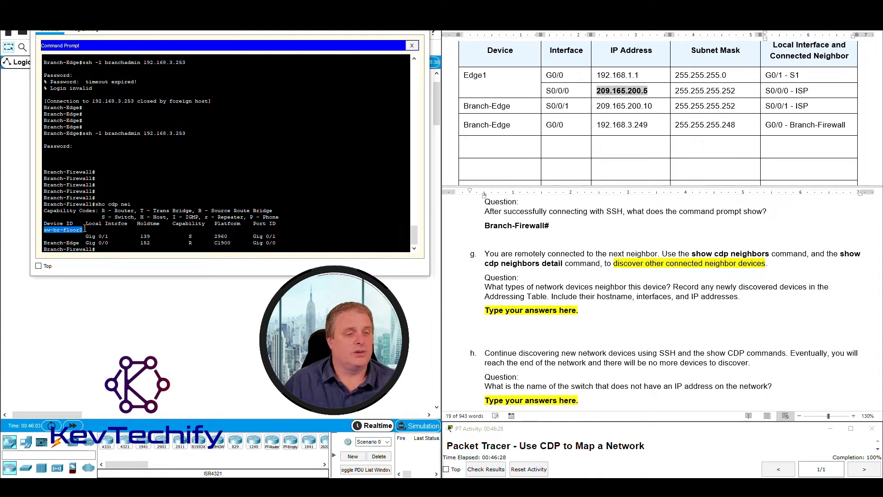
pyautogui.click(57, 230)
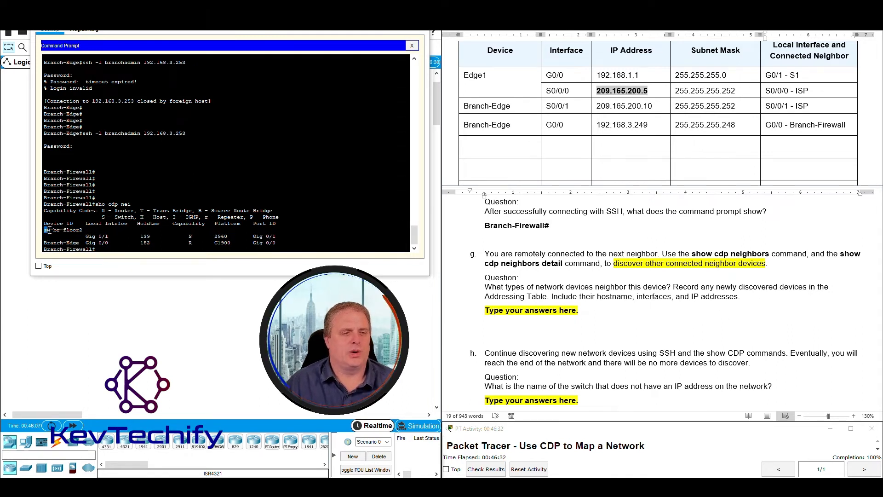
pyautogui.moveTo(43, 229); pyautogui.dragTo(83, 230)
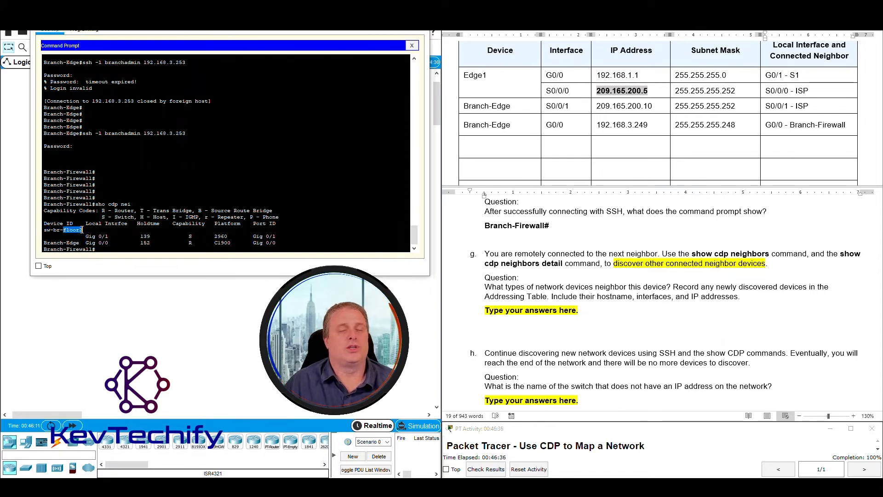
pyautogui.click(85, 229)
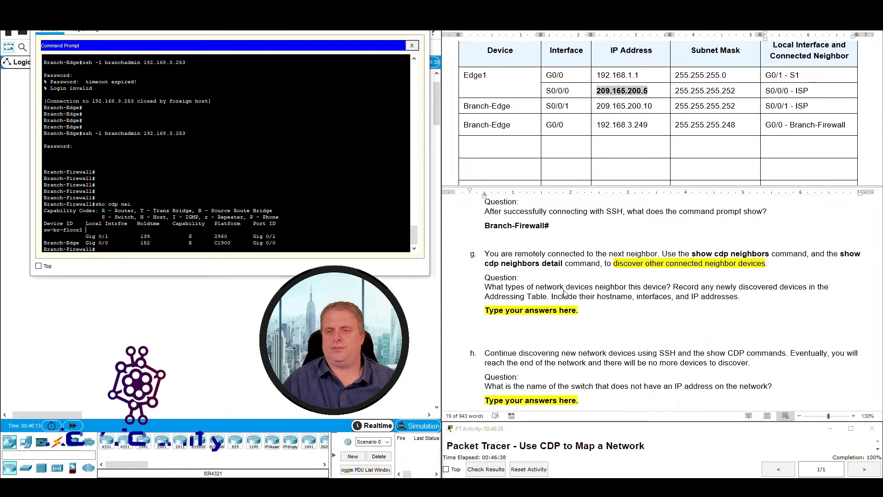
pyautogui.click(541, 290)
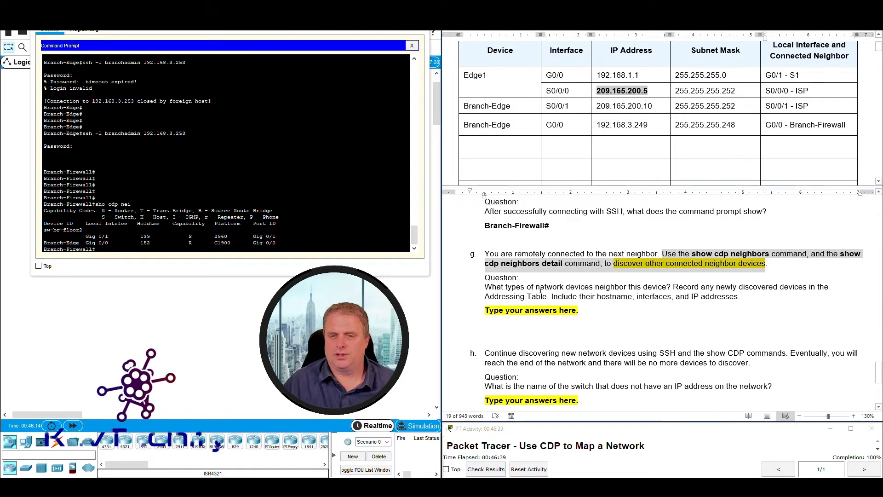
pyautogui.click(488, 287)
pyautogui.moveTo(516, 285); pyautogui.dragTo(739, 298)
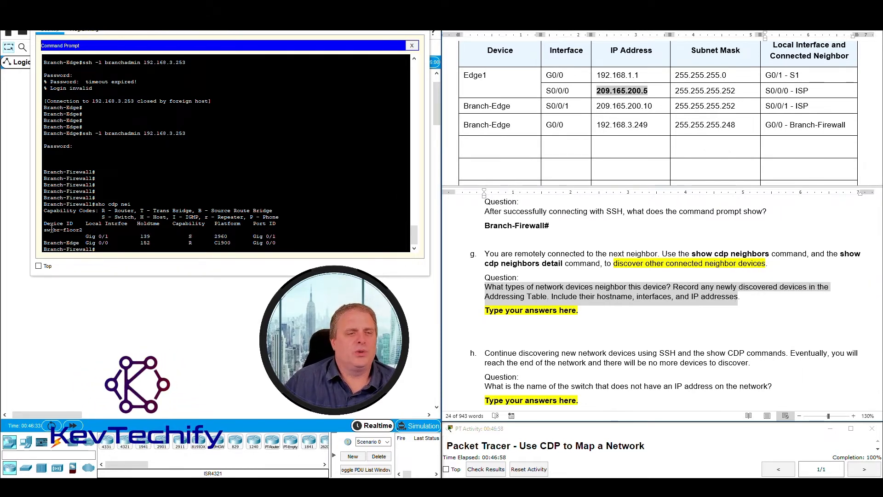
pyautogui.moveTo(45, 229); pyautogui.dragTo(287, 238)
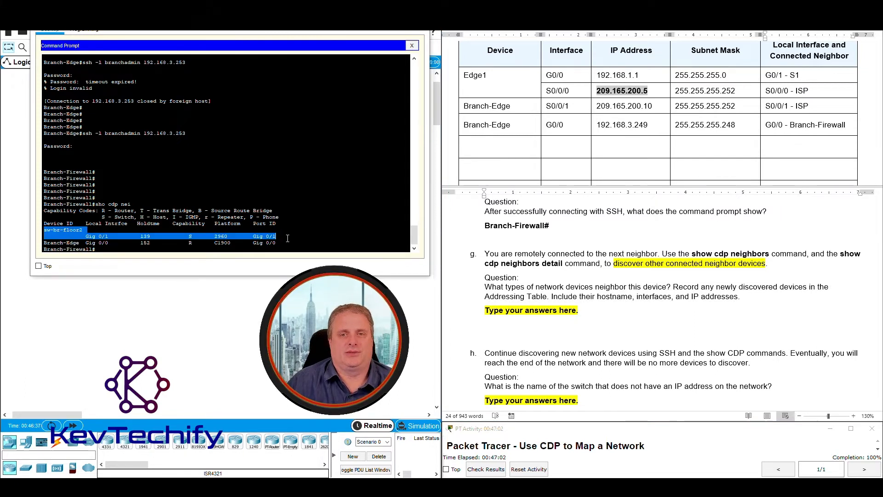
pyautogui.click(72, 232)
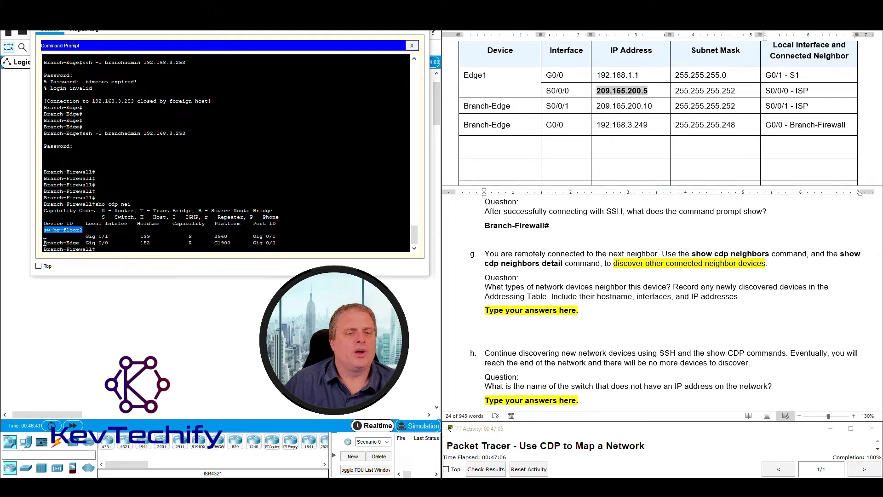
pyautogui.moveTo(44, 242); pyautogui.dragTo(292, 241)
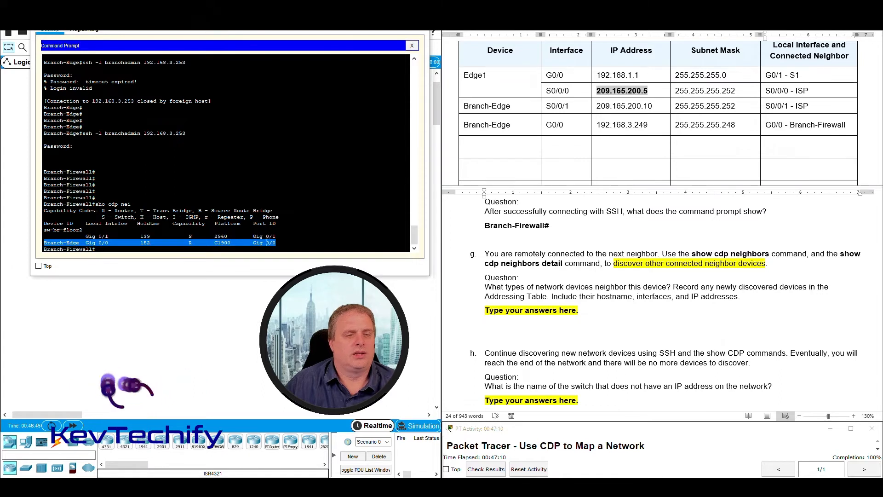
pyautogui.click(44, 243)
pyautogui.moveTo(43, 242); pyautogui.dragTo(283, 241)
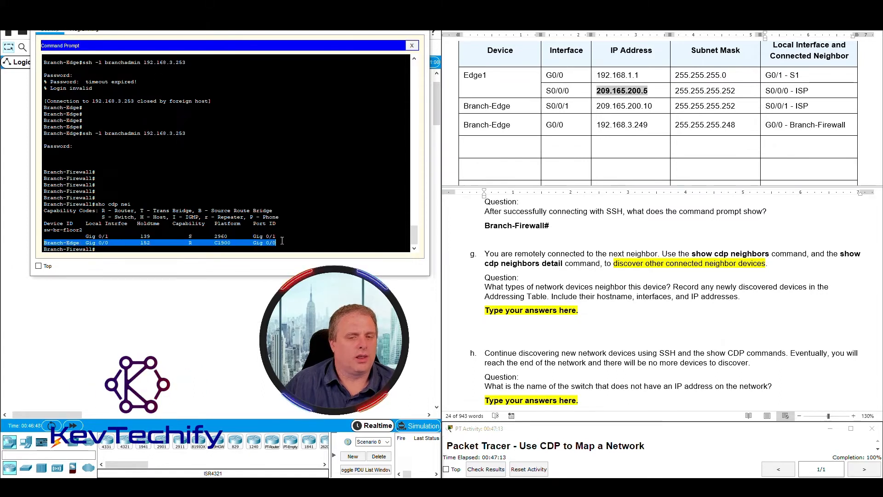
pyautogui.click(546, 290)
pyautogui.click(699, 288)
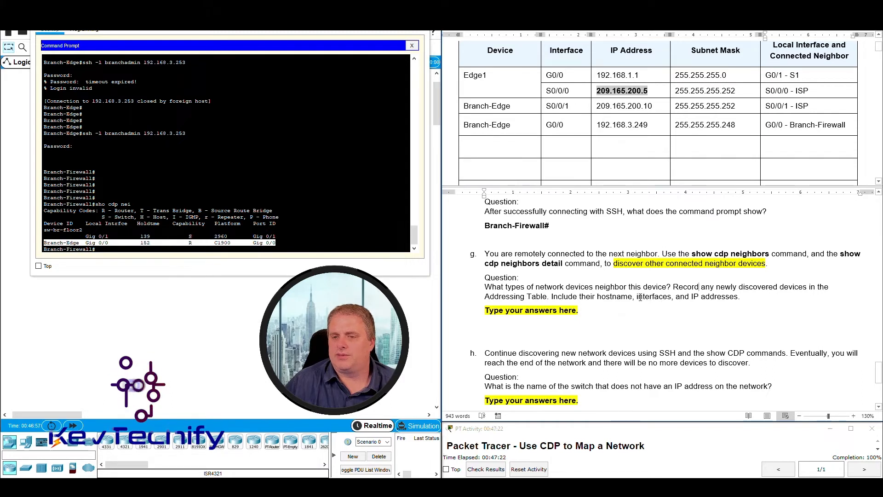
pyautogui.moveTo(664, 296); pyautogui.dragTo(737, 298)
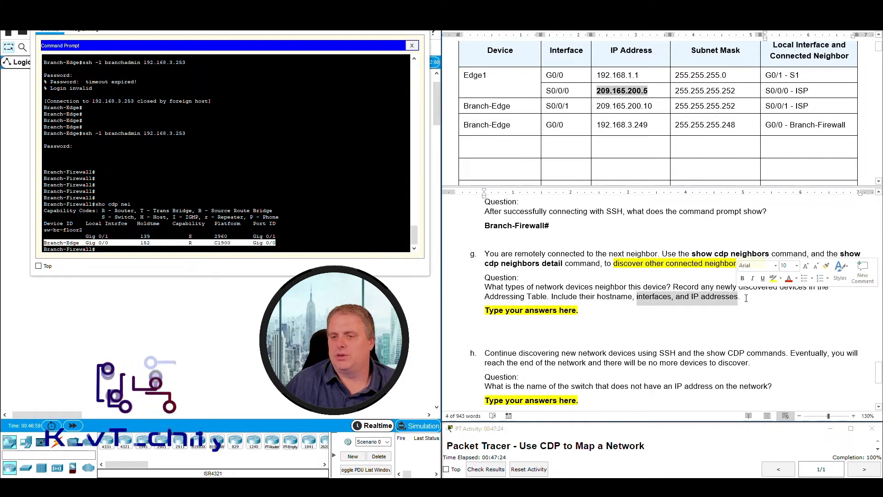
pyautogui.moveTo(486, 286); pyautogui.dragTo(671, 289)
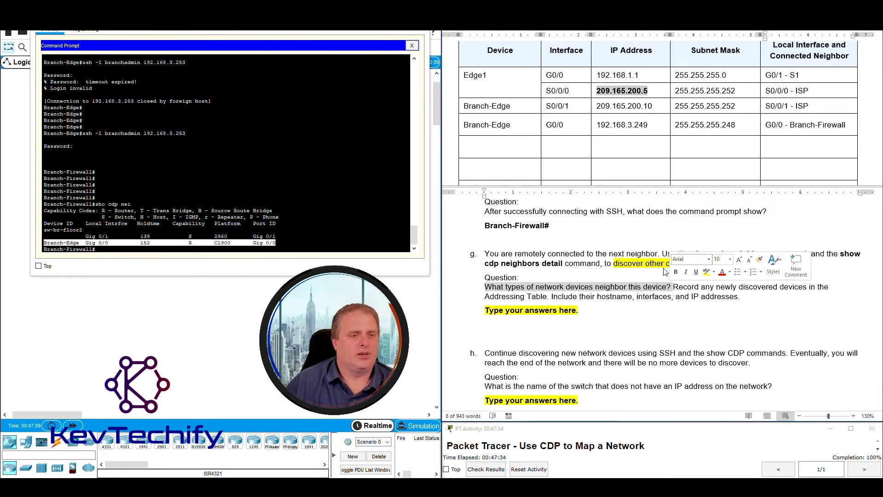
pyautogui.click(149, 222)
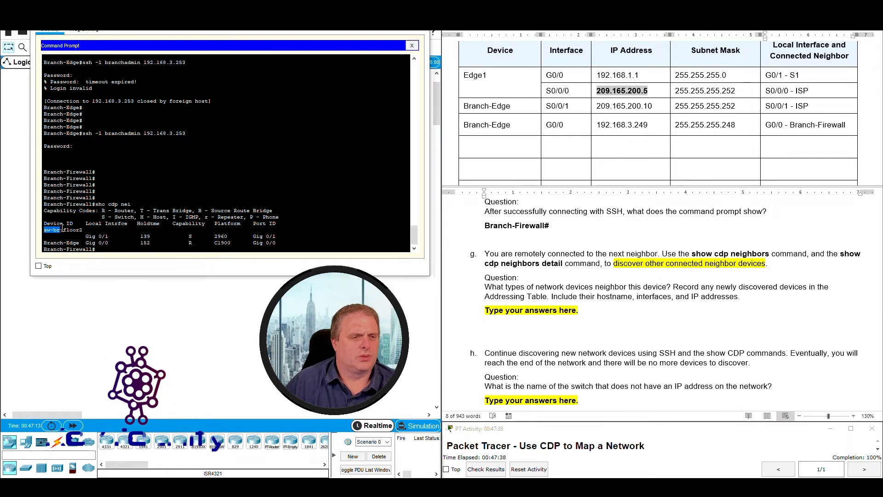
pyautogui.moveTo(45, 229); pyautogui.dragTo(195, 237)
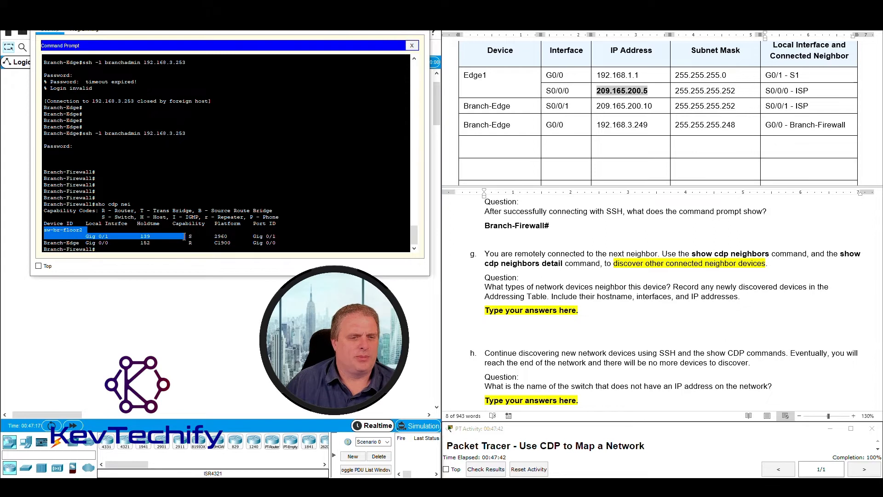
pyautogui.click(192, 236)
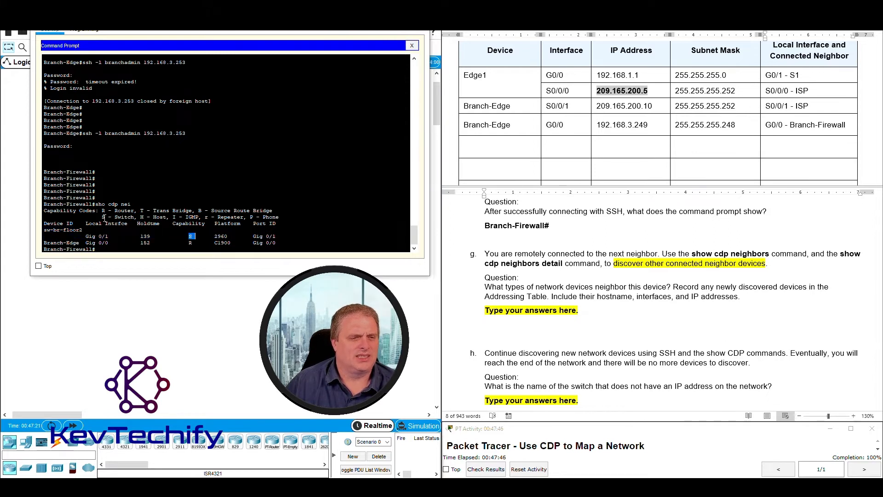
pyautogui.moveTo(102, 217); pyautogui.dragTo(134, 217)
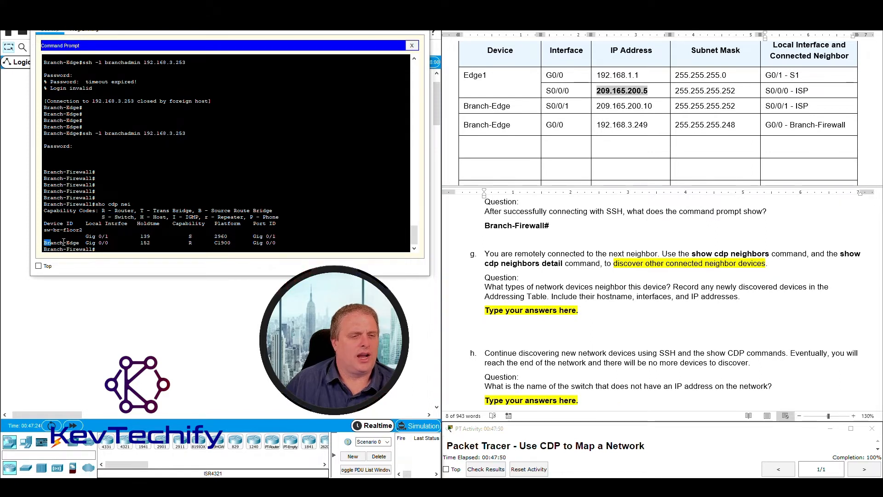
pyautogui.moveTo(109, 242); pyautogui.dragTo(190, 242)
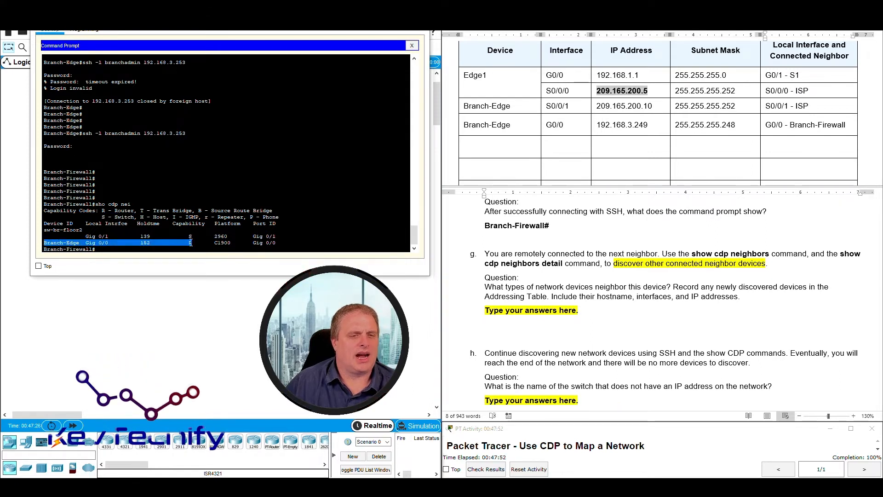
pyautogui.moveTo(102, 210); pyautogui.dragTo(135, 210)
pyautogui.moveTo(485, 286); pyautogui.dragTo(672, 287)
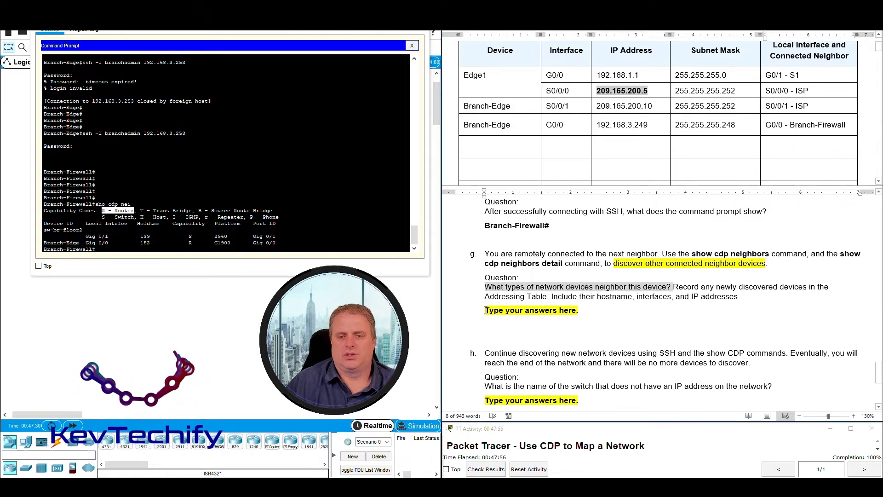
pyautogui.moveTo(486, 310); pyautogui.dragTo(576, 310)
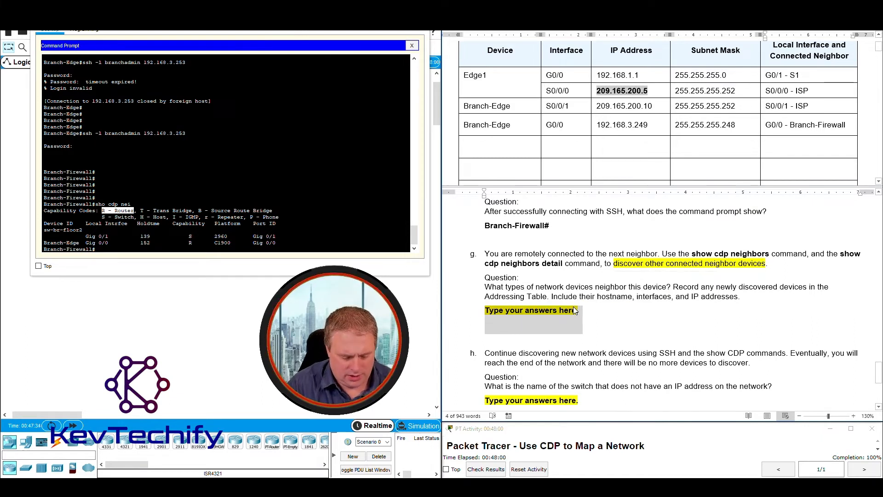
# Complete question g with 'Router - Branch-Edge. Switch - sw-br-flor2 - this is a new device', correcting Ruoter.
pyautogui.write('A')
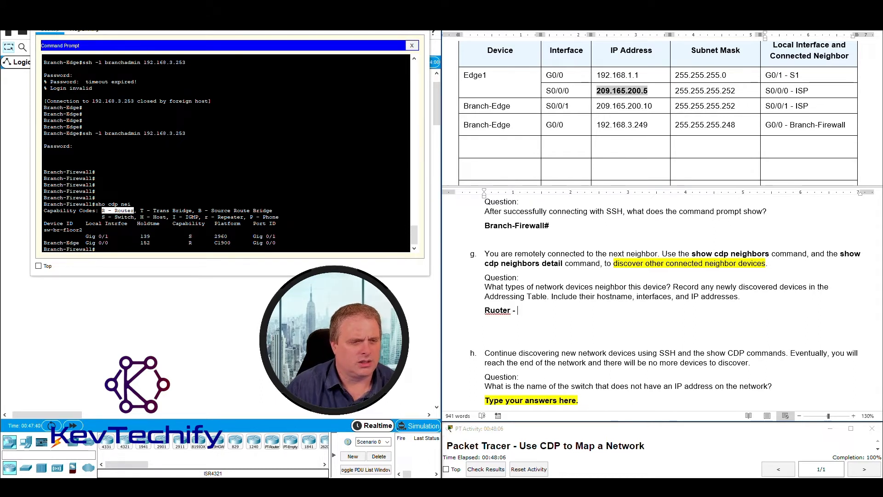
pyautogui.write('Bra')
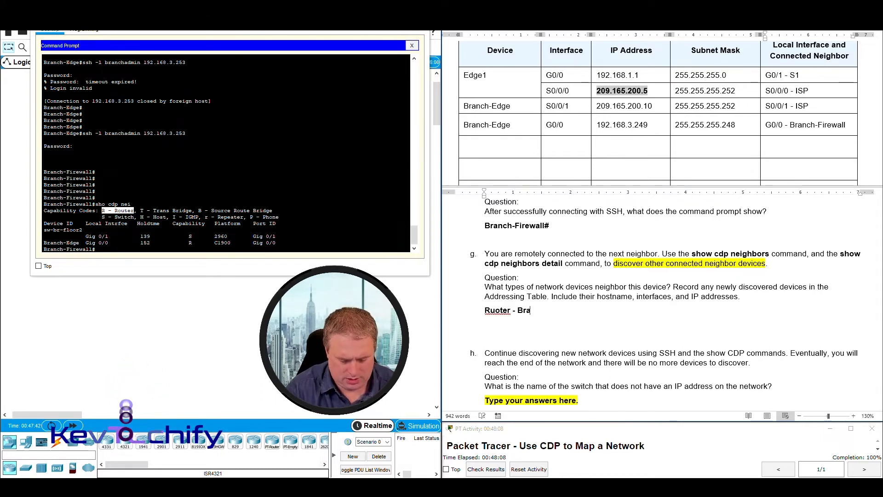
pyautogui.write('nch-Edge.')
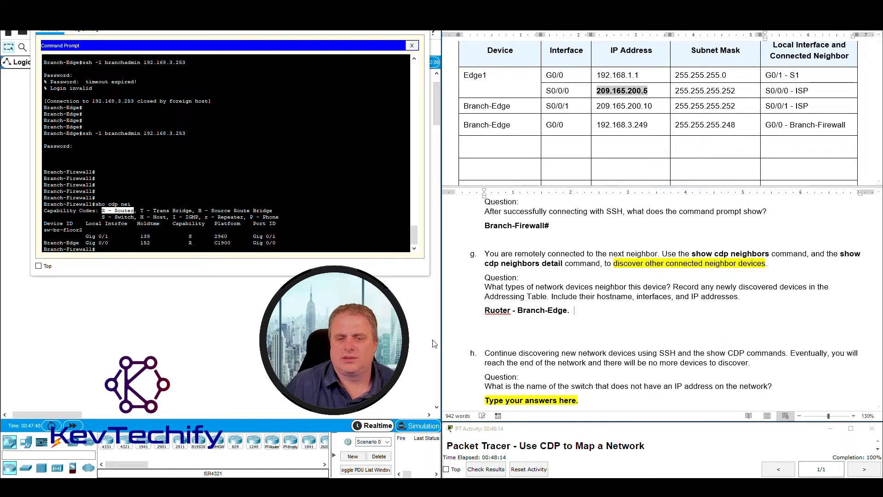
pyautogui.rightClick(492, 311)
pyautogui.click(460, 124)
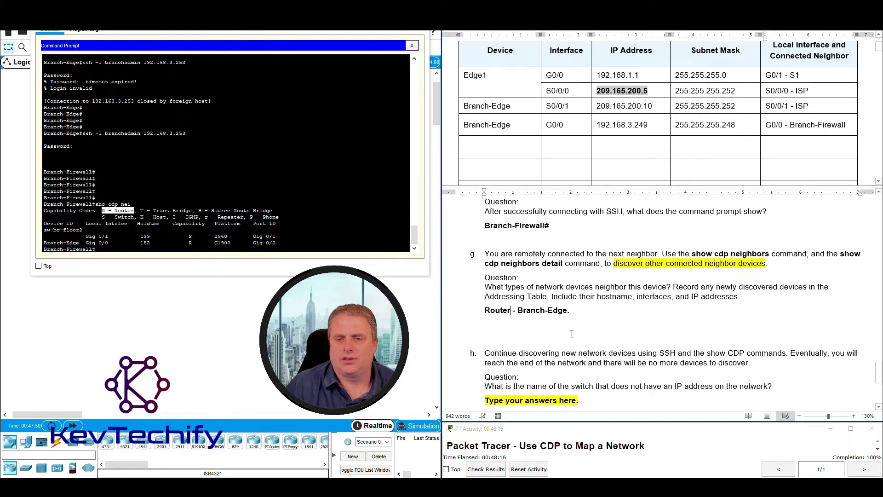
pyautogui.write('S')
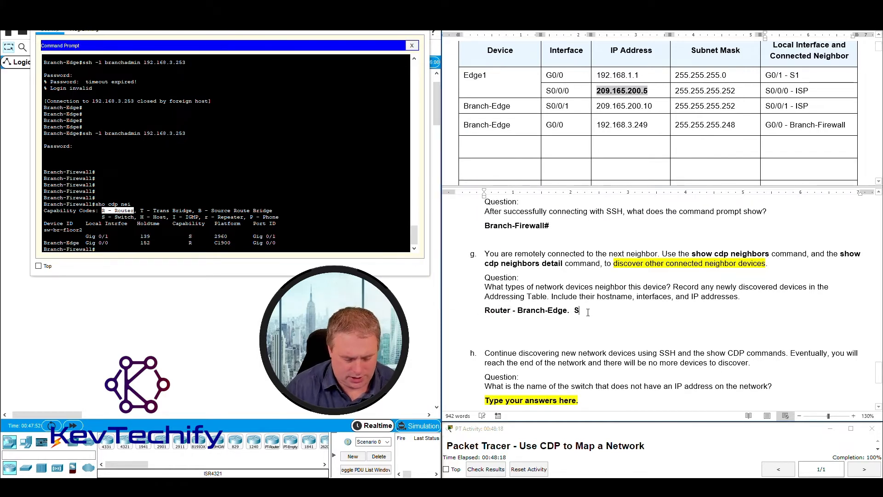
pyautogui.write('witch -')
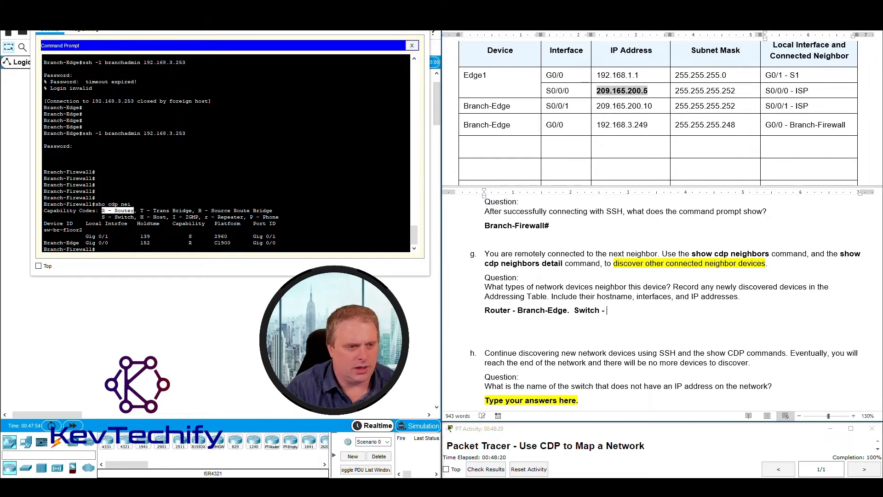
pyautogui.write(' sw-b')
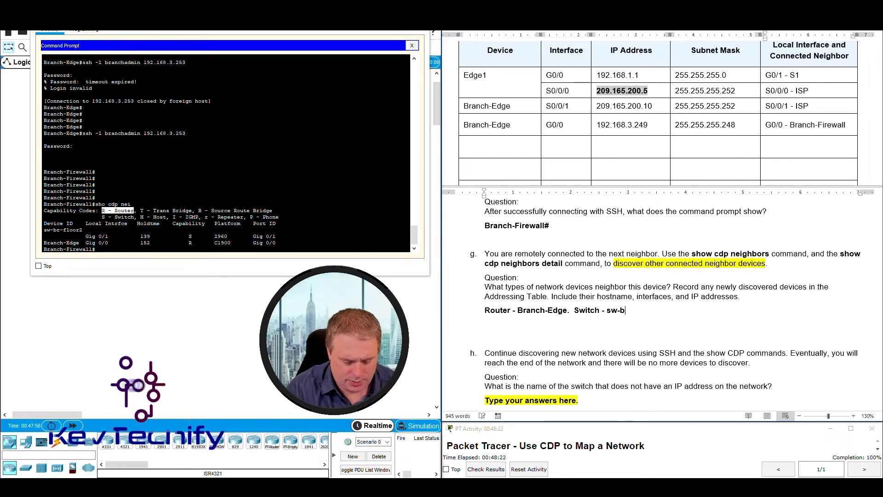
pyautogui.write('r-flo')
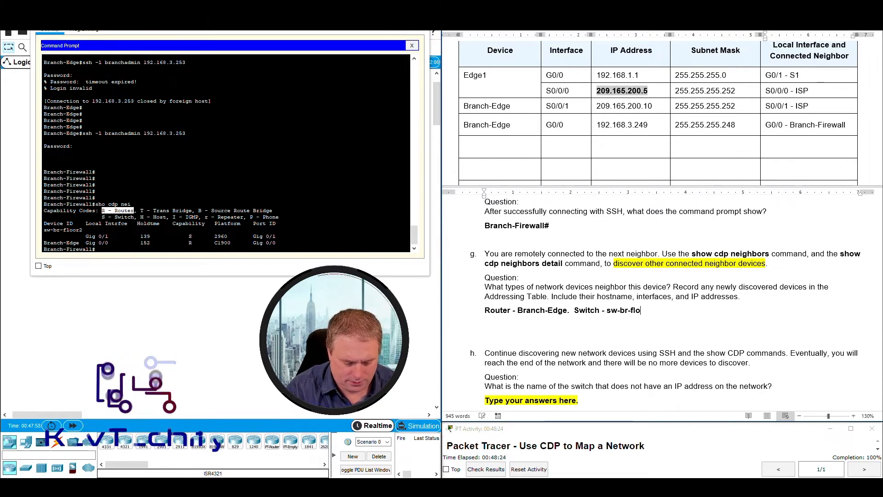
pyautogui.write('r2 - this')
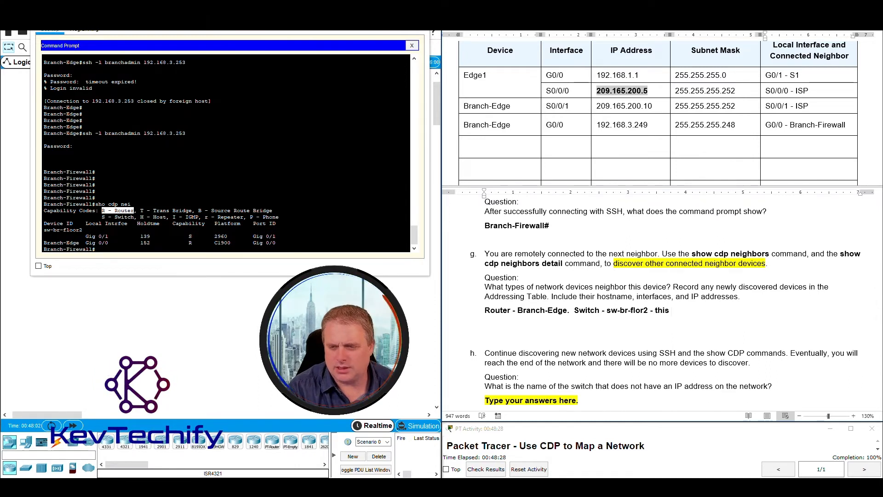
pyautogui.write(' is a new device.')
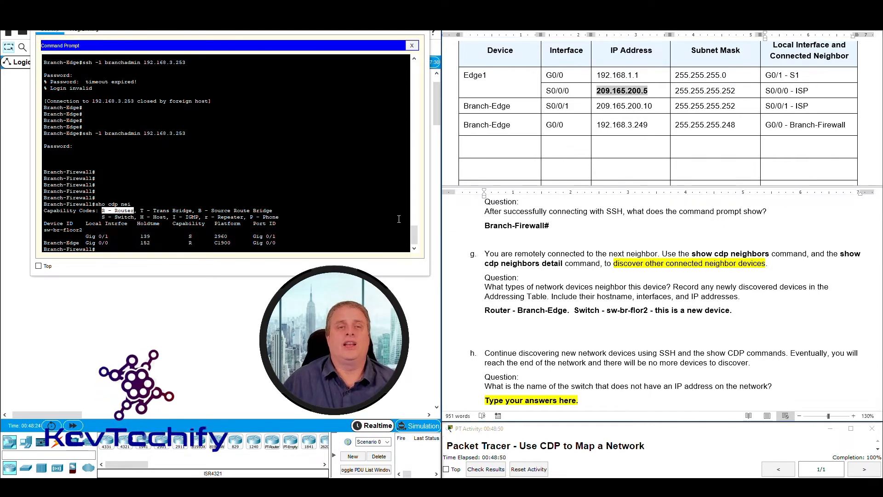
# Enter Branch-Firewall in the first empty Device cell of the addressing table.
pyautogui.click(502, 151)
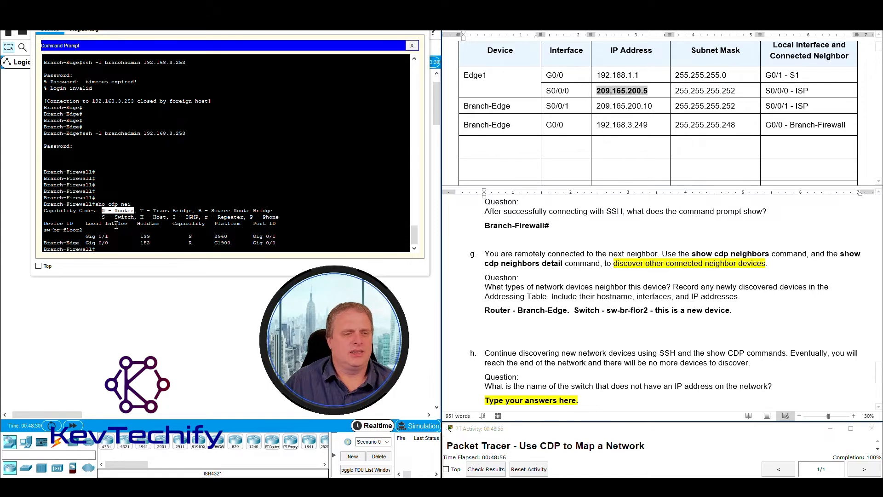
pyautogui.click(45, 249)
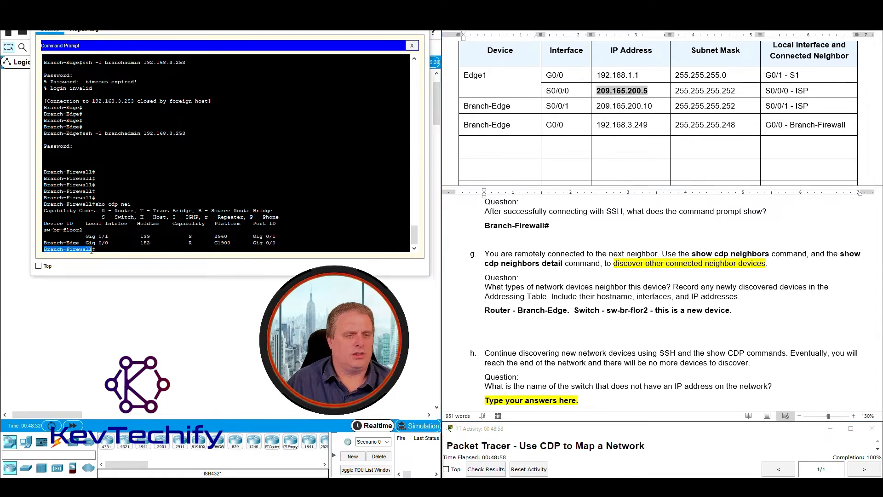
pyautogui.click(491, 149)
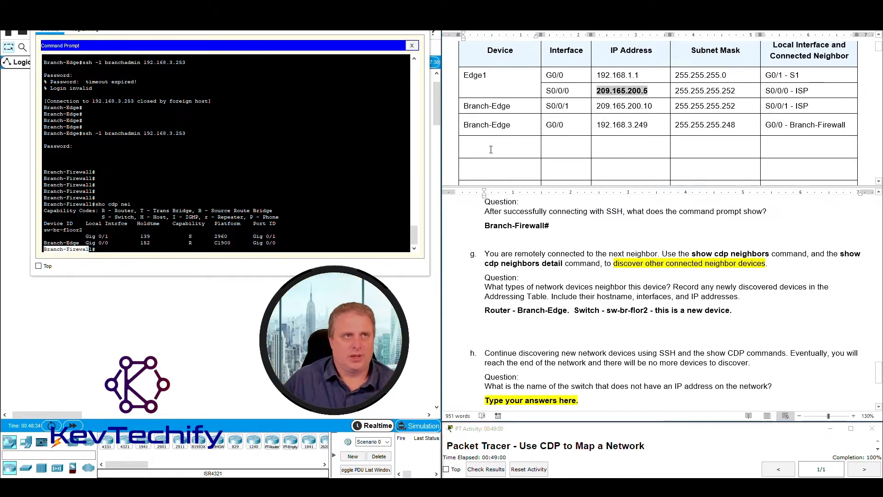
pyautogui.write('Bra')
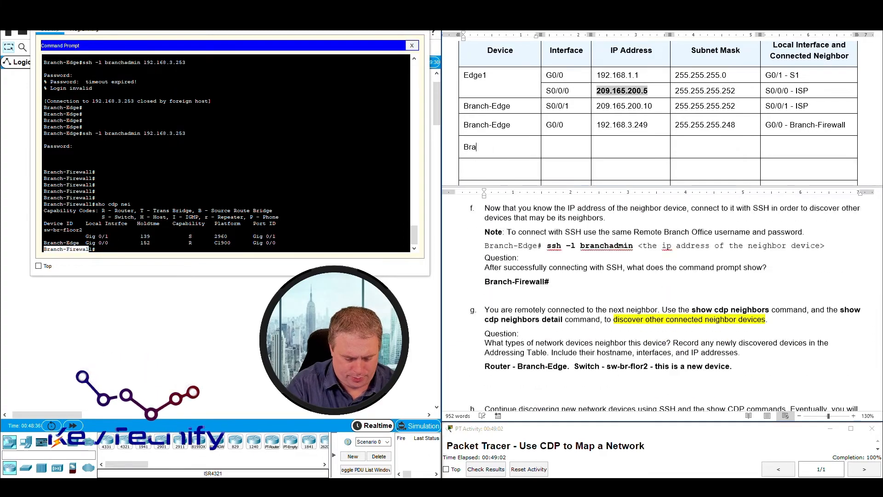
pyautogui.write('nch-')
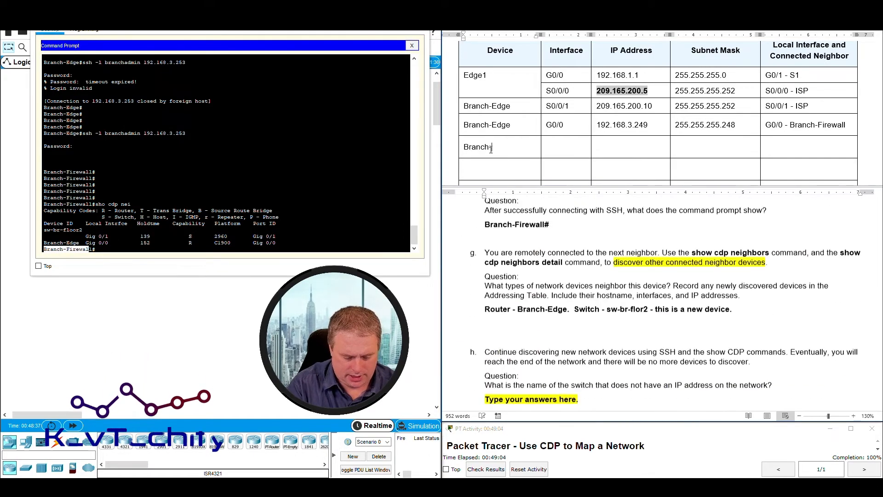
pyautogui.write('Firewall')
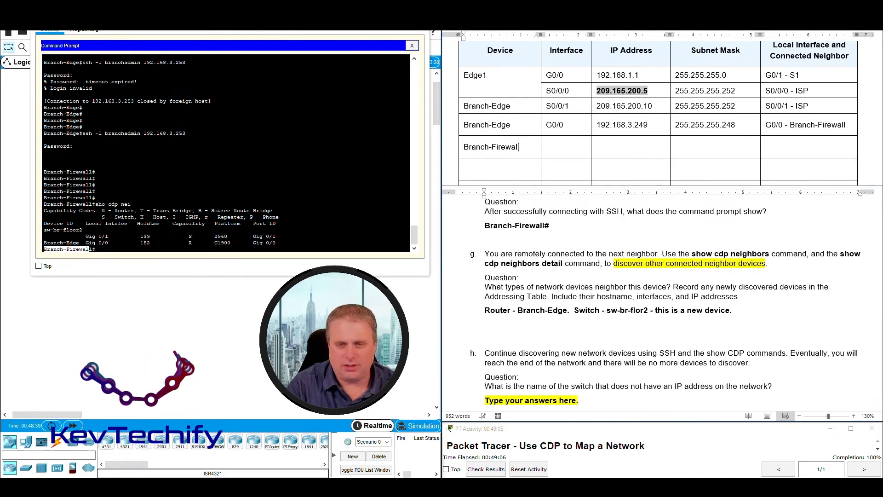
# Enter Branch-Firewall in the second empty Device cell and review the sw-br-floor2 CDP entry.
pyautogui.click(464, 169)
pyautogui.write('Br')
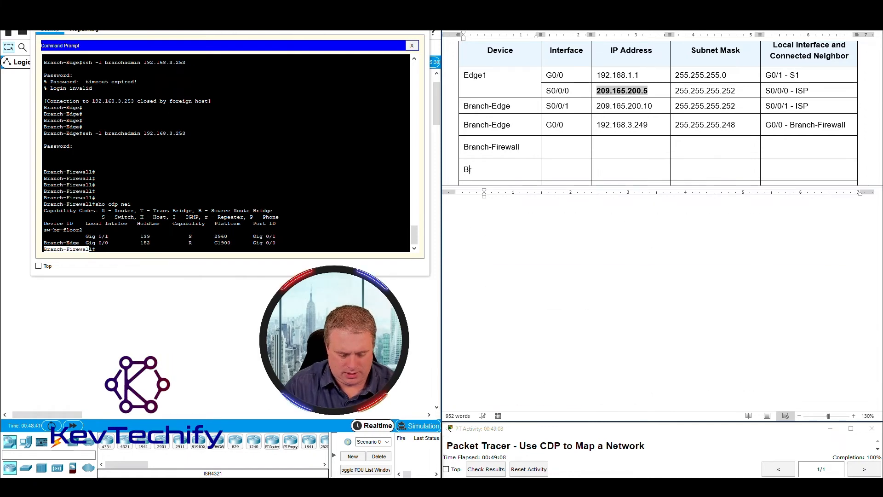
pyautogui.write('anch-F')
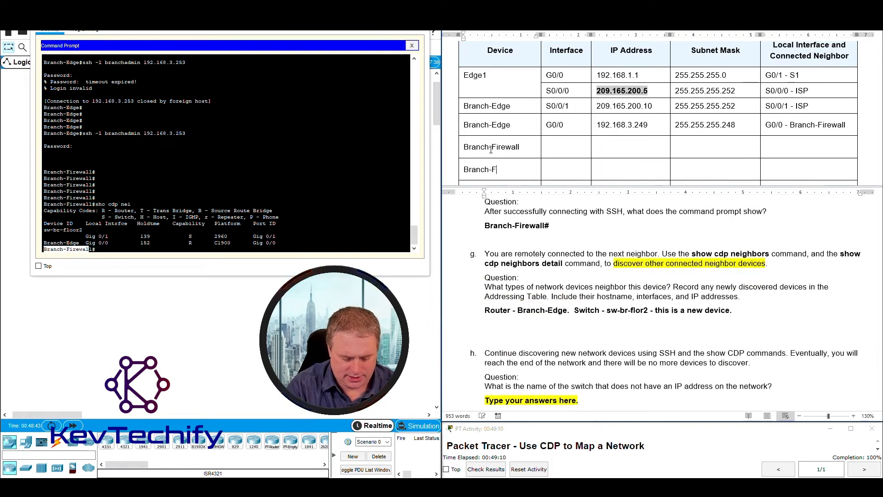
pyautogui.write('irewall')
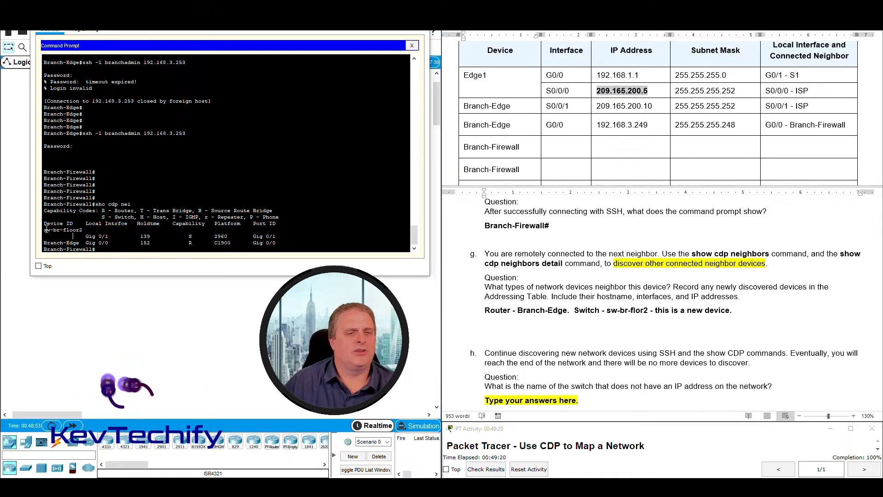
pyautogui.moveTo(44, 229); pyautogui.dragTo(283, 234)
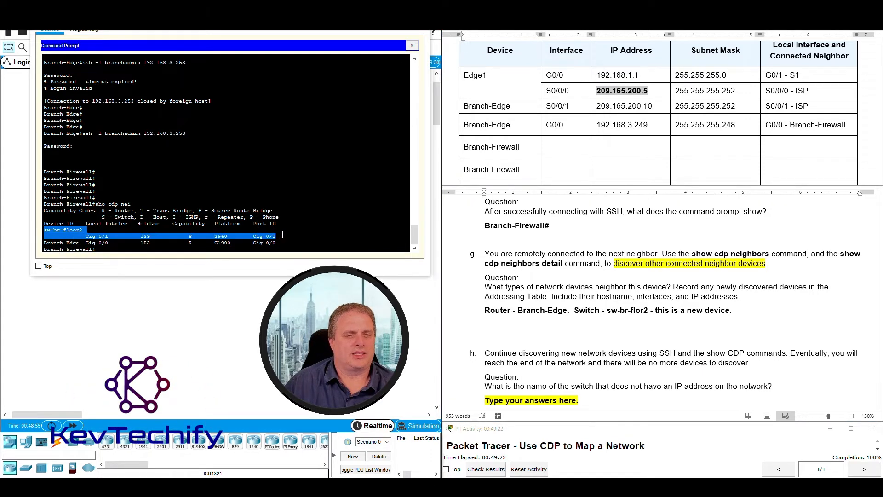
pyautogui.click(86, 244)
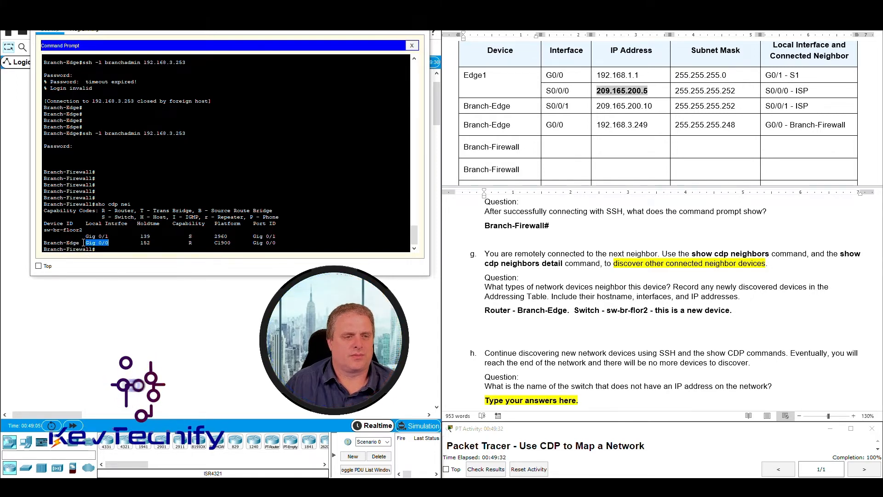
pyautogui.doubleClick(89, 243)
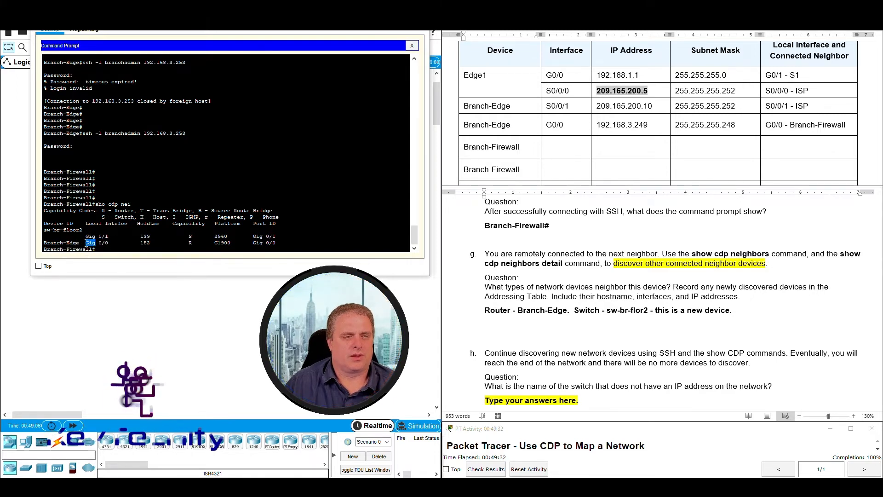
# Enter interface G0/0 in the first Branch-Firewall row, leaving its IP and mask cells empty.
pyautogui.click(567, 148)
pyautogui.write('G0/0')
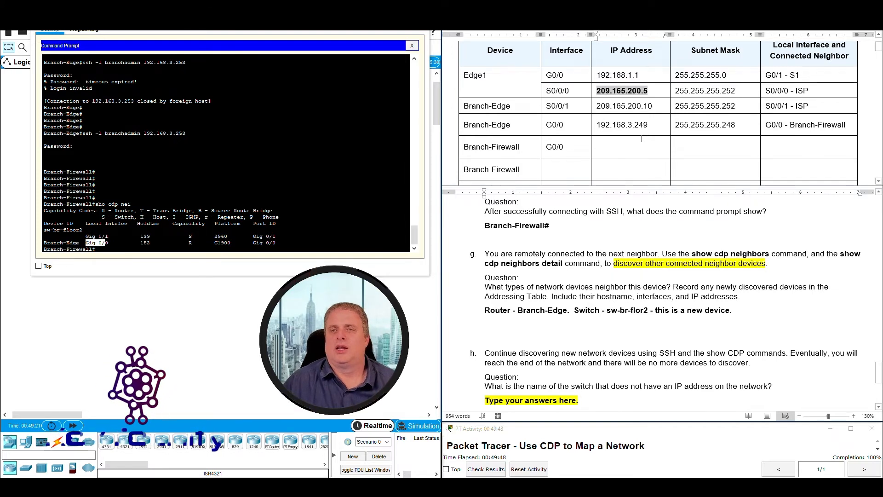
pyautogui.moveTo(615, 146); pyautogui.dragTo(745, 143)
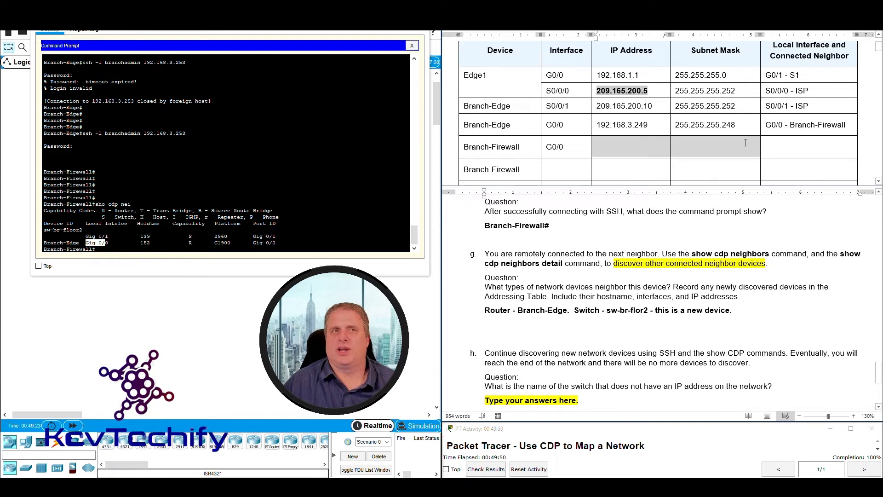
pyautogui.click(786, 142)
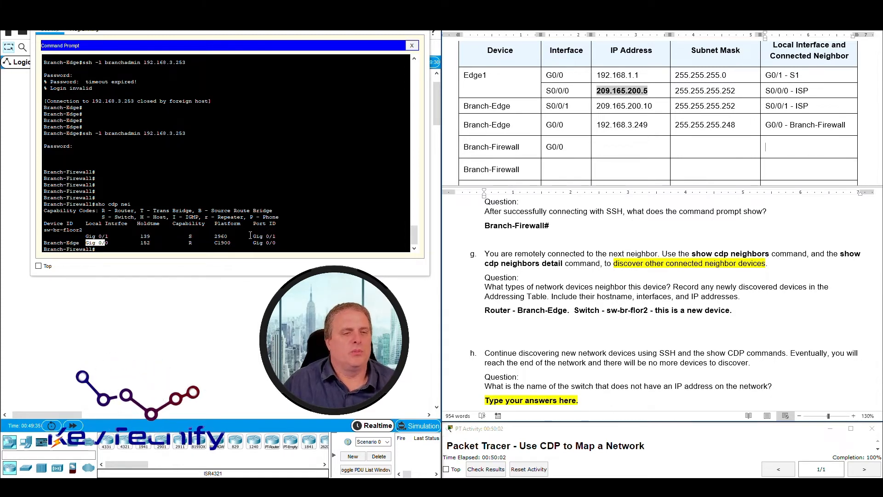
# Fill that row's connected-neighbor cell with 'G0/0 - Branch-Edge' taken from the CDP output.
pyautogui.moveTo(253, 241); pyautogui.dragTo(277, 243)
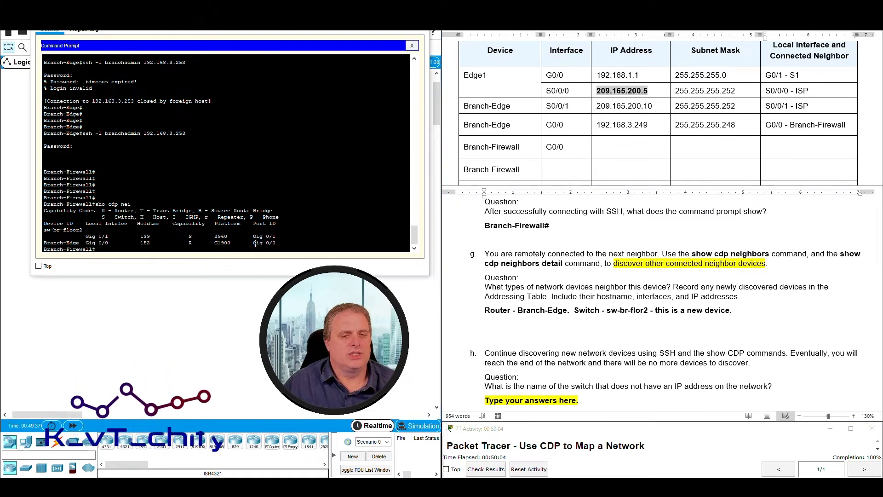
pyautogui.click(779, 147)
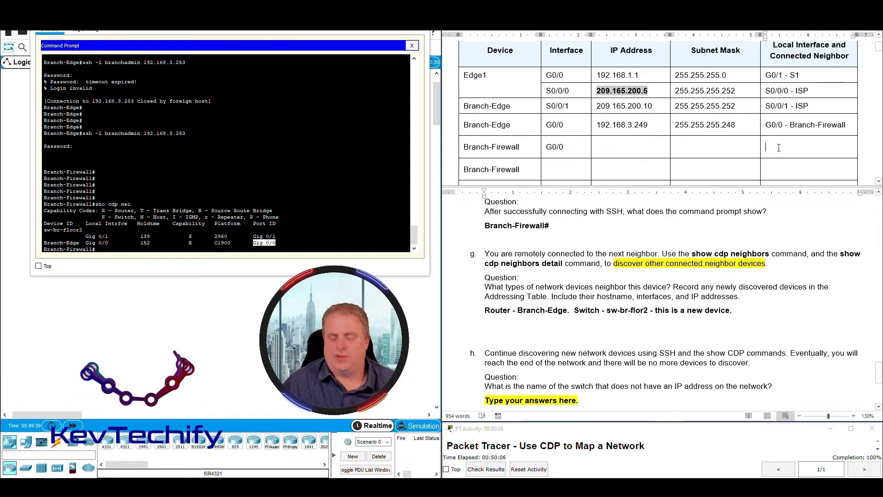
pyautogui.write('G0/0 -')
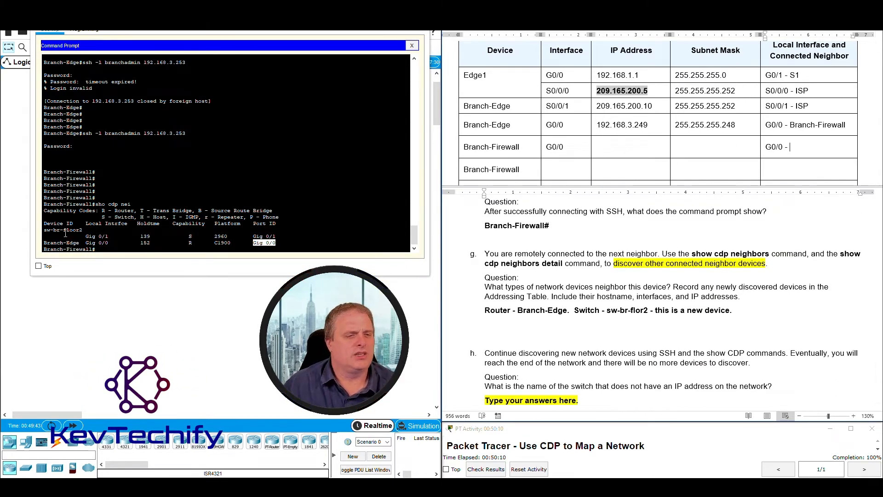
pyautogui.moveTo(45, 242); pyautogui.dragTo(83, 246)
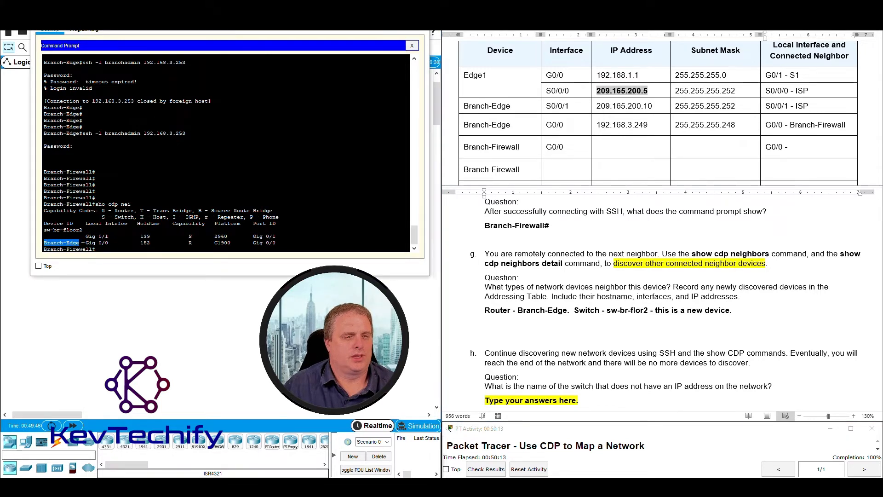
pyautogui.click(810, 146)
pyautogui.write('Bra')
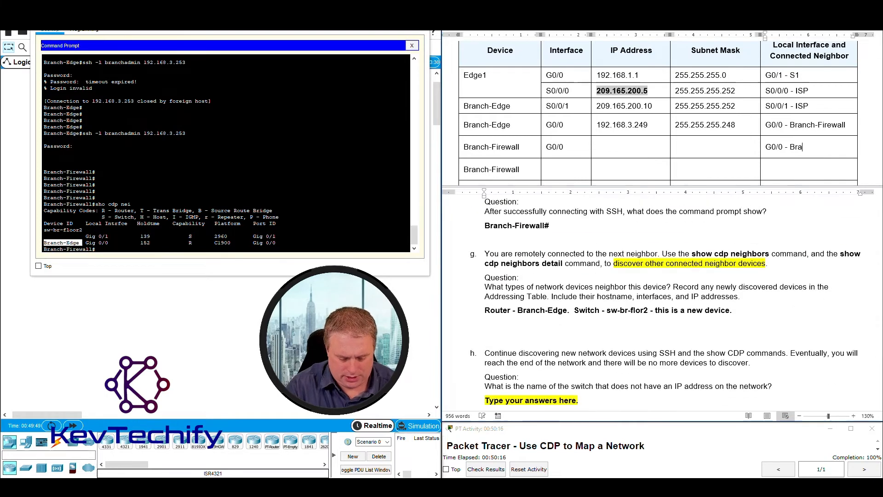
pyautogui.write('nch-Edge')
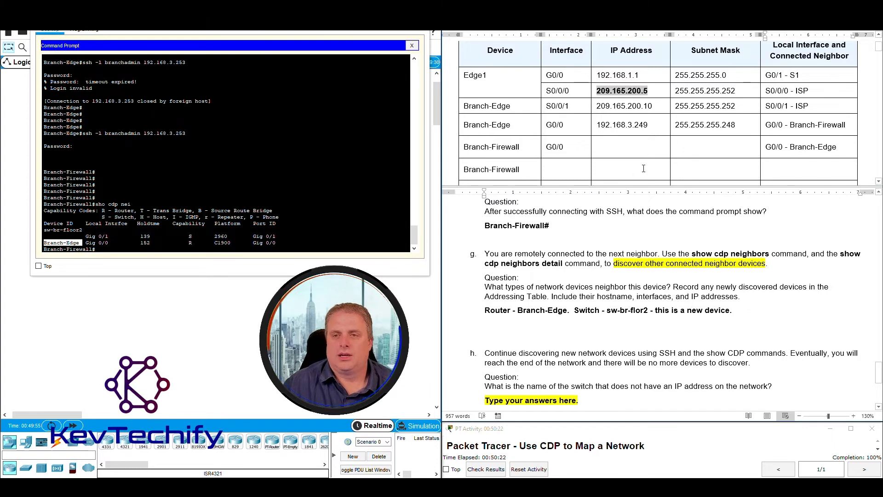
pyautogui.click(46, 233)
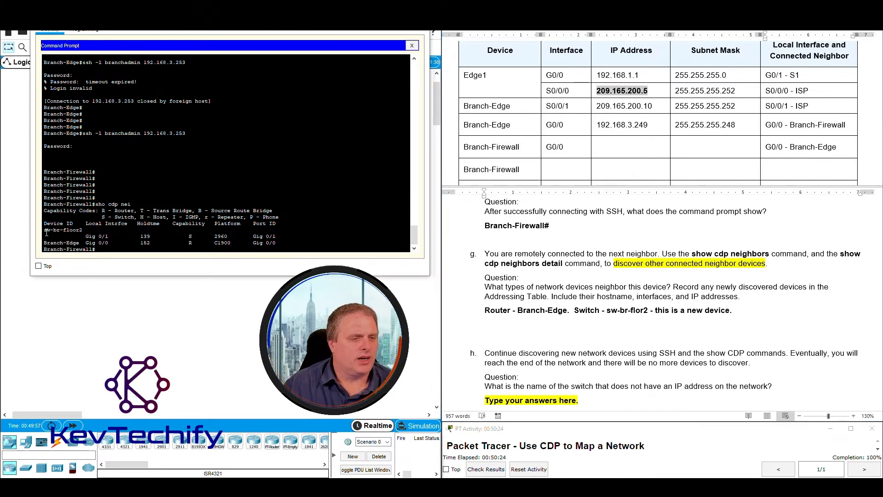
pyautogui.moveTo(44, 231); pyautogui.dragTo(289, 236)
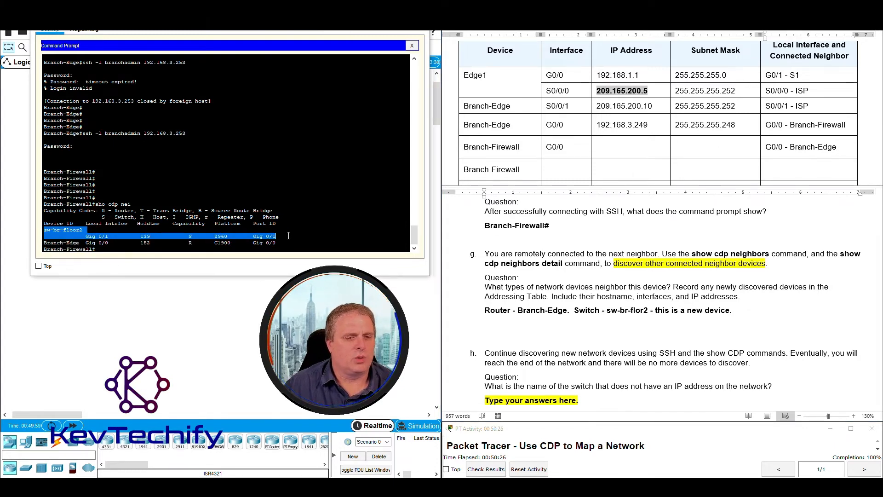
# Enter interface G0/1 in the second Branch-Firewall row, leaving its address cells blank.
pyautogui.hotkey('alt', 'Tab')
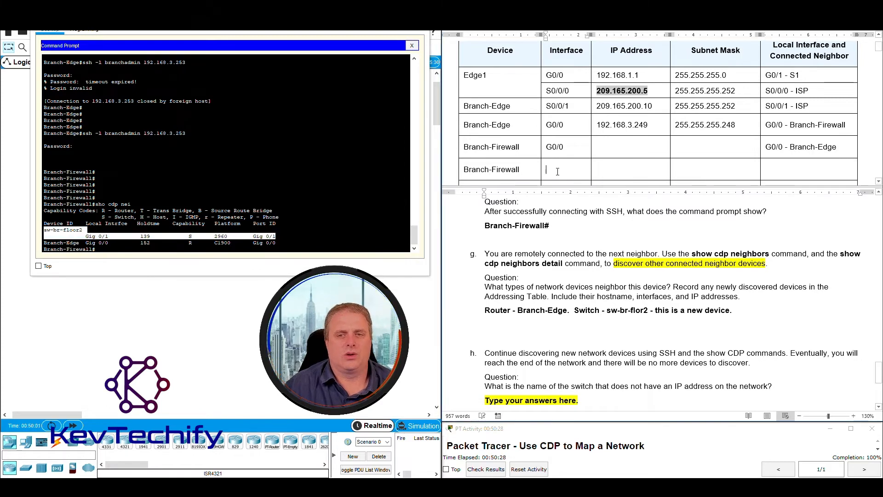
pyautogui.click(98, 236)
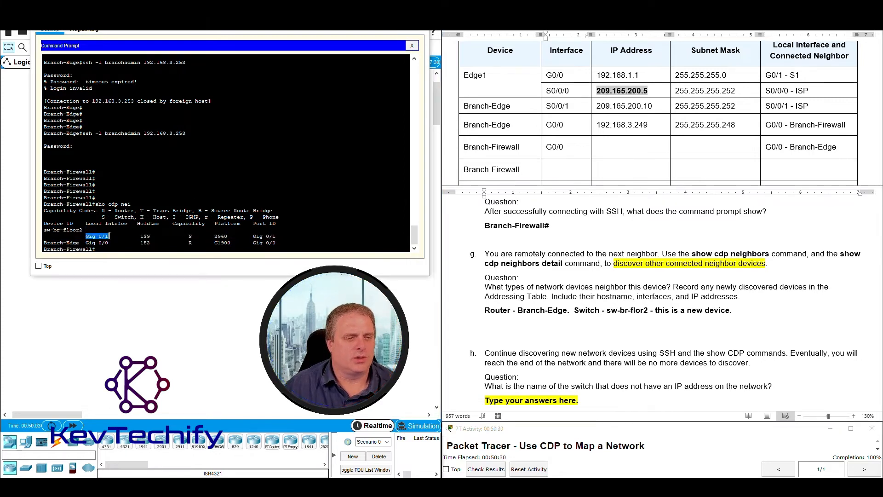
pyautogui.click(554, 165)
pyautogui.write('0/1')
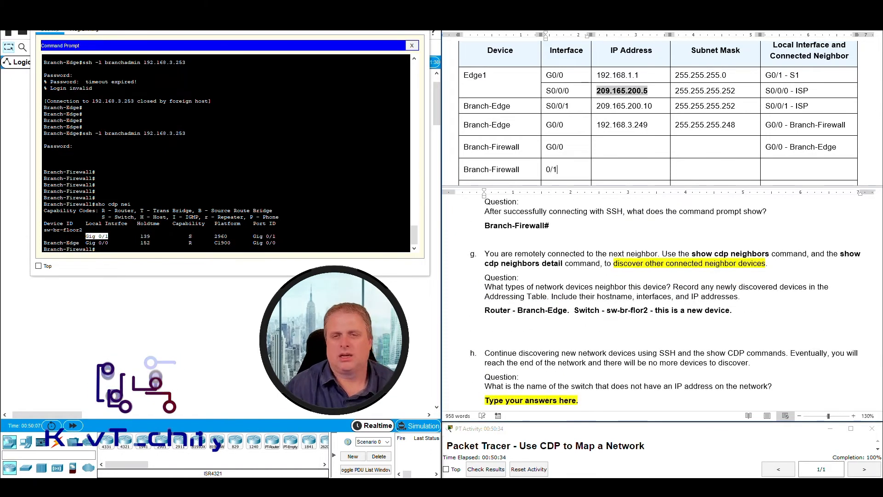
pyautogui.press('Home')
pyautogui.write('G')
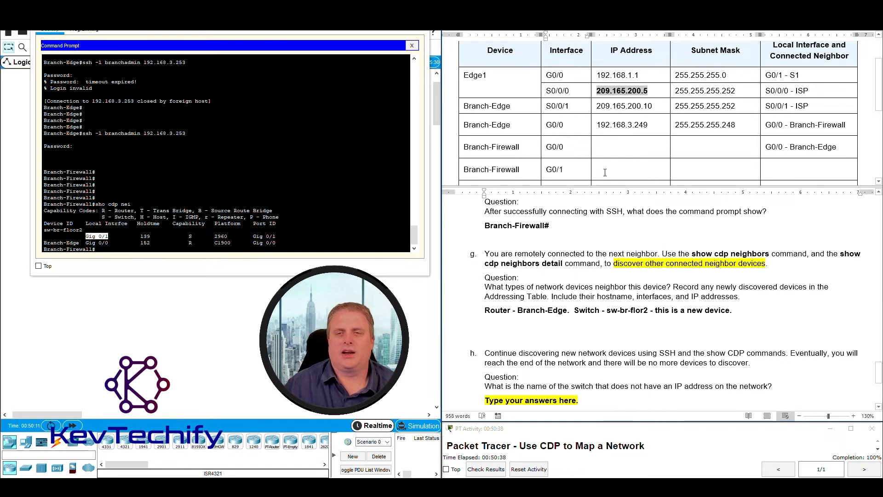
pyautogui.moveTo(602, 170); pyautogui.dragTo(708, 167)
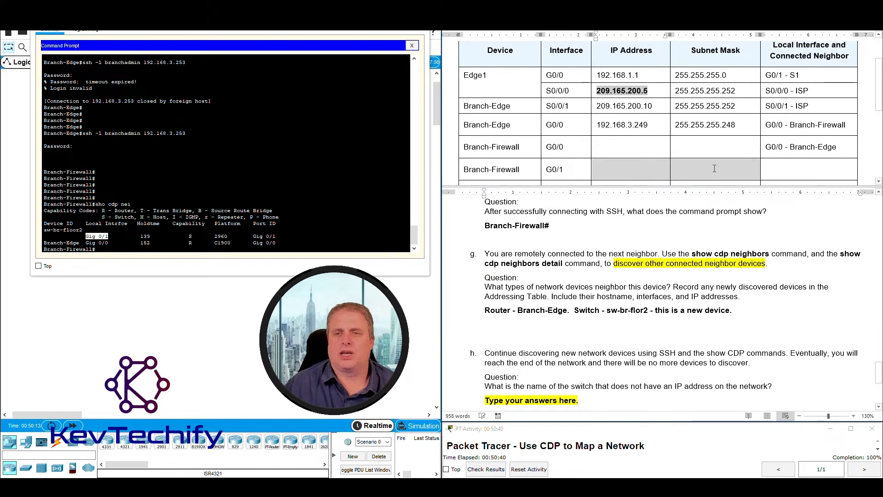
# Fill the G0/1 row's connected-neighbor cell with 'G0/1 - sw-br-floor2' from the CDP output.
pyautogui.click(791, 170)
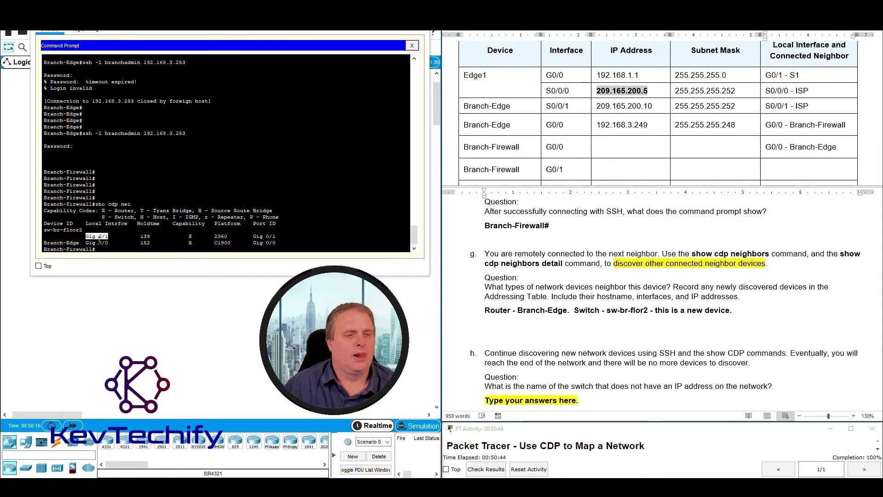
pyautogui.click(253, 236)
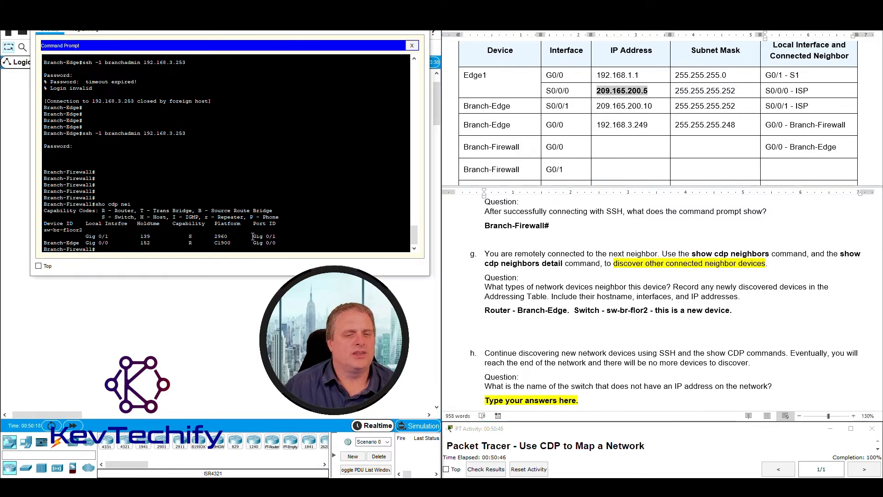
pyautogui.moveTo(274, 236); pyautogui.dragTo(276, 236)
pyautogui.click(775, 166)
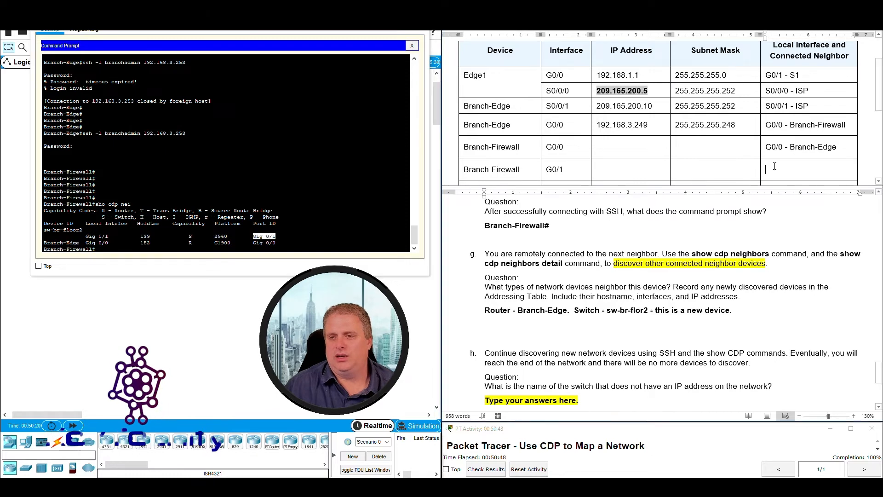
pyautogui.write('G0/1')
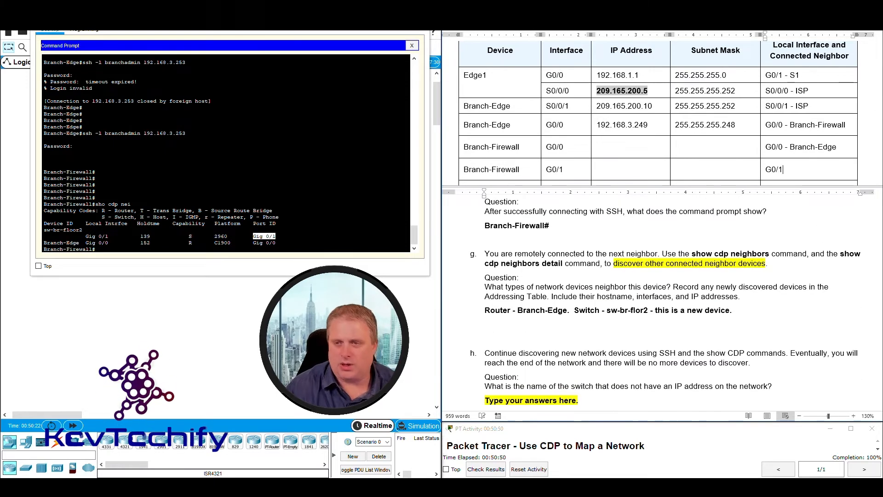
pyautogui.write(' -')
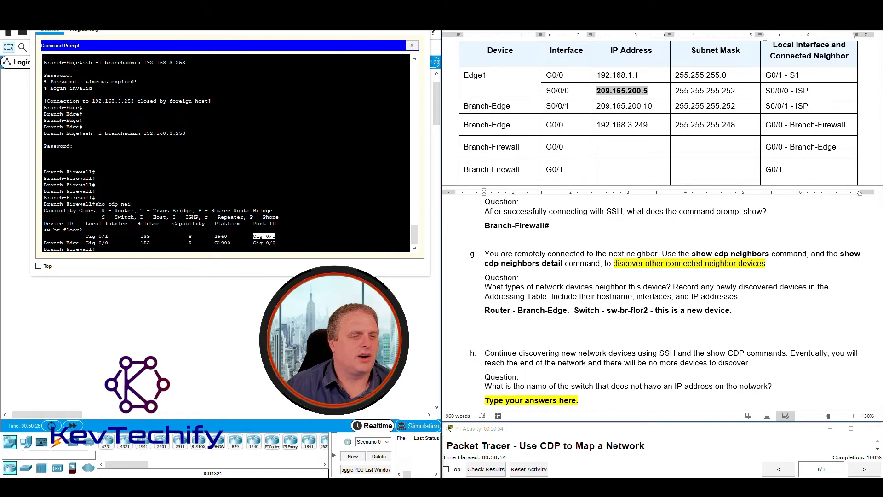
pyautogui.moveTo(45, 231); pyautogui.dragTo(73, 231)
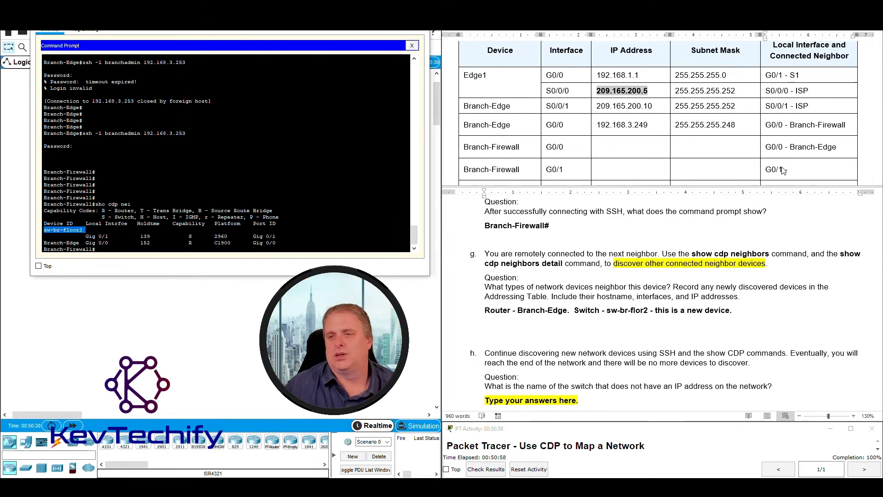
pyautogui.click(797, 169)
pyautogui.write('sw')
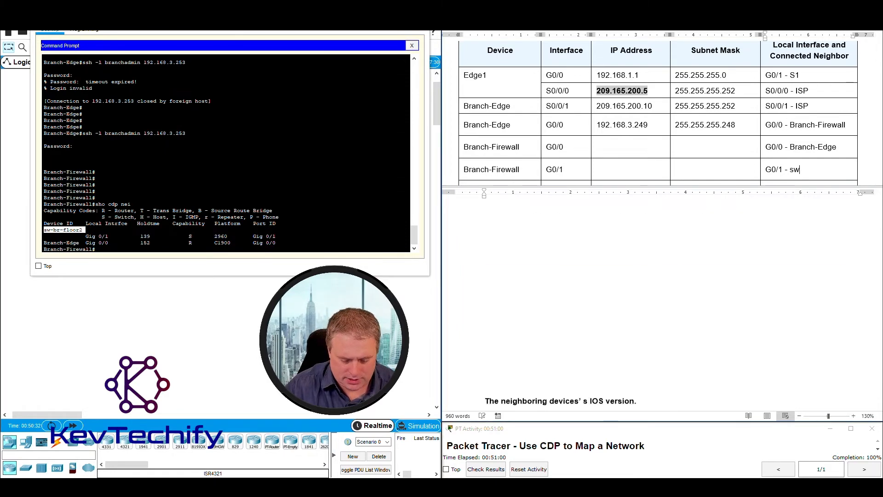
pyautogui.write('-br-')
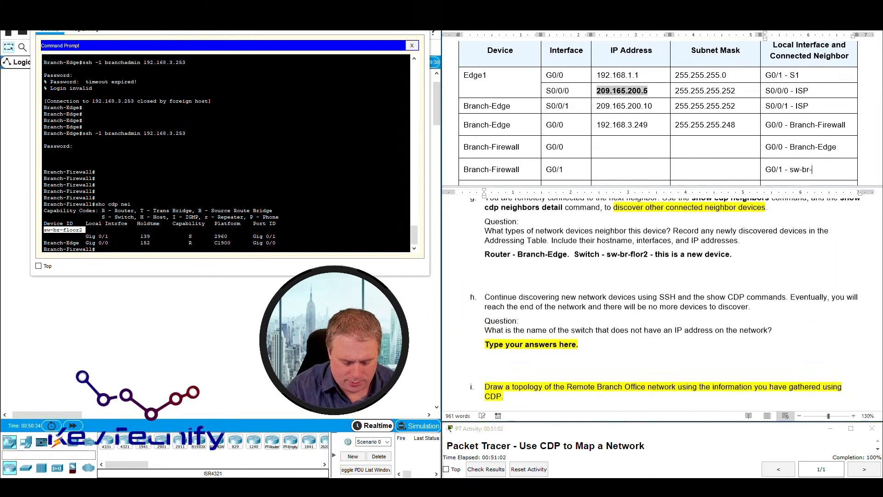
pyautogui.write('floor2')
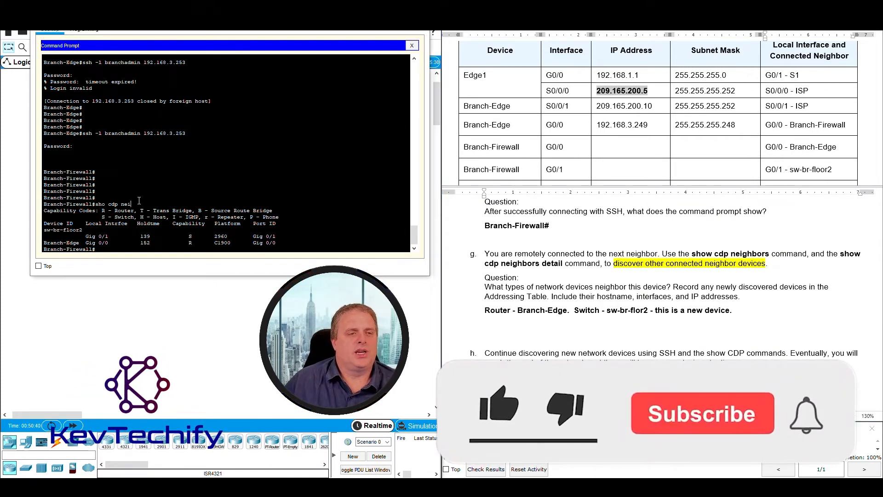
# Highlight the lab's show cdp neighbors detail instruction for the next task.
pyautogui.moveTo(95, 204); pyautogui.dragTo(134, 204)
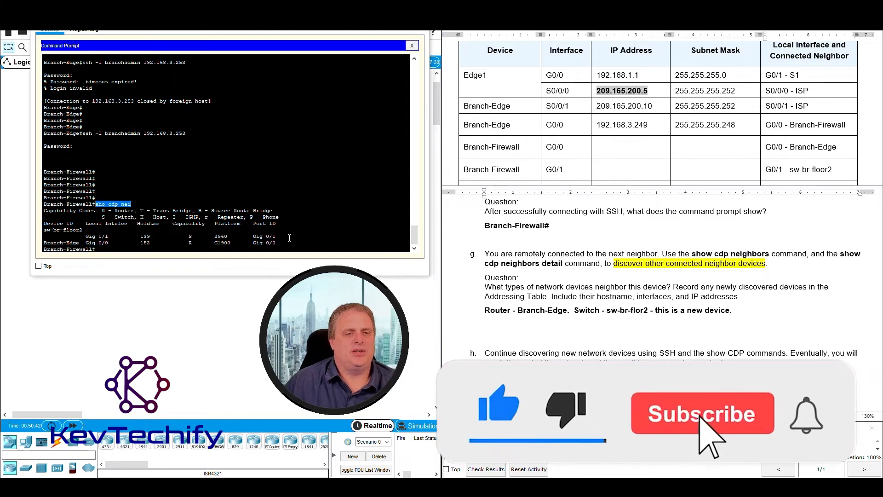
pyautogui.click(740, 309)
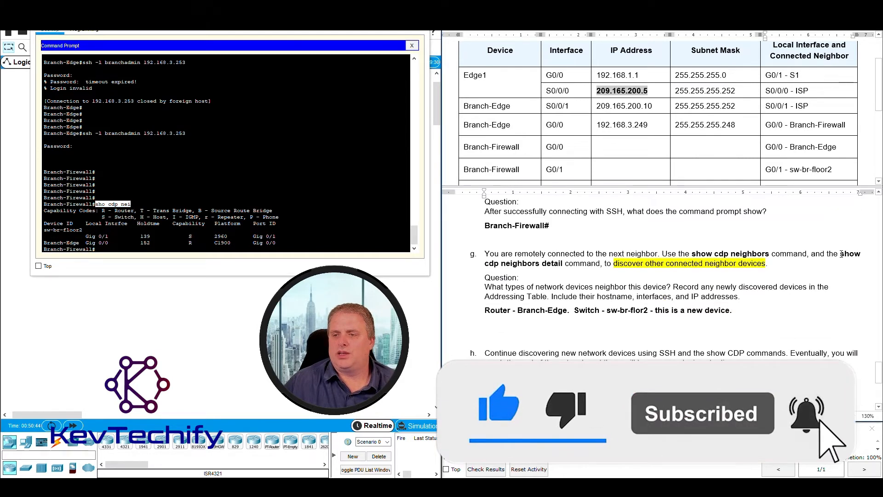
pyautogui.moveTo(841, 254); pyautogui.dragTo(563, 263)
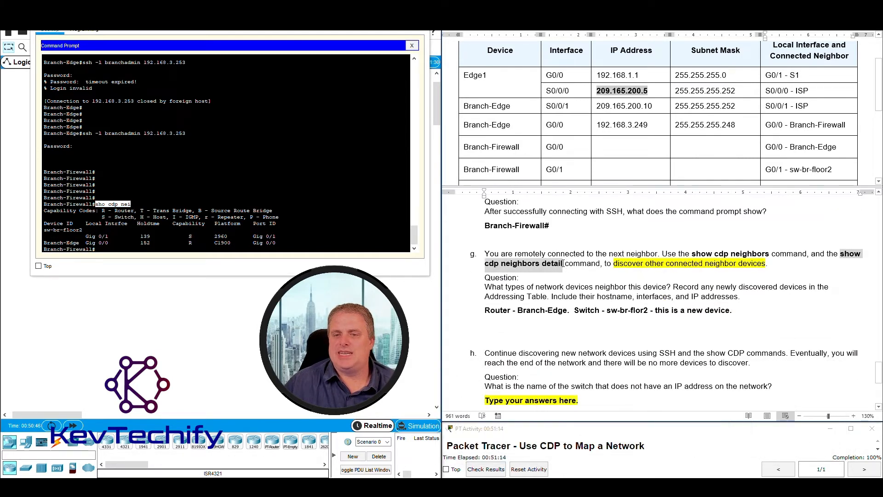
# Run 'sho cdp nei det' on Branch-Firewall and highlight sw-br-floor2's address 192.168.4.132.
pyautogui.click(154, 246)
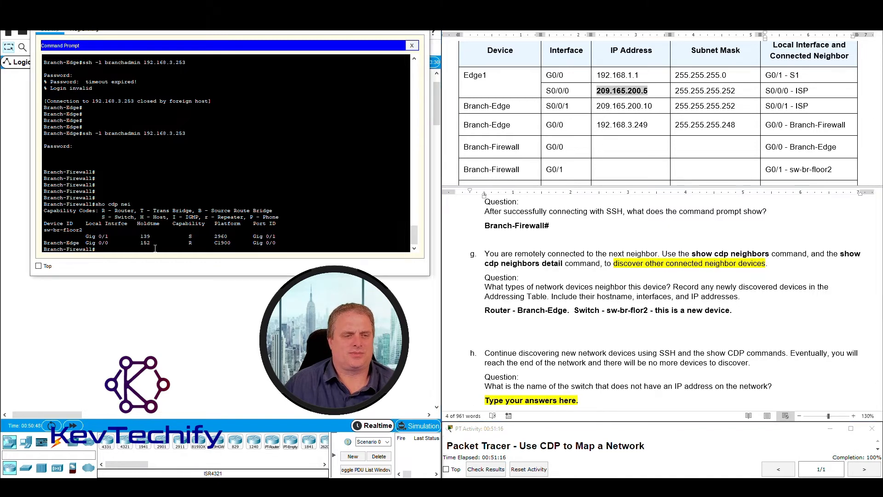
pyautogui.press('Return')
pyautogui.press('Return')
pyautogui.press('Return')
pyautogui.press('Return')
pyautogui.write('s')
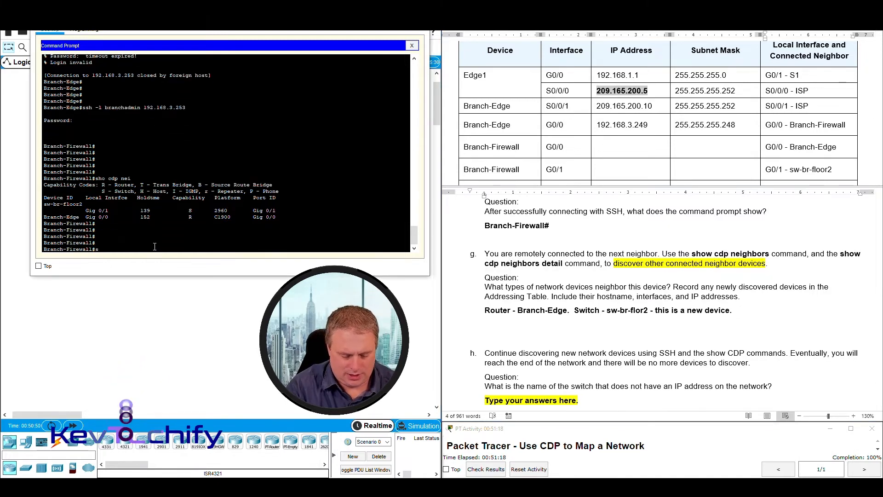
pyautogui.write('ho cdp ne')
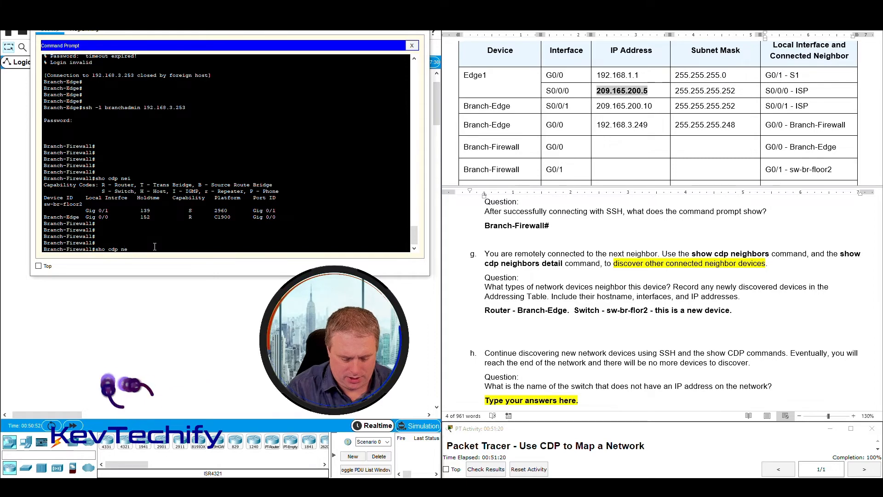
pyautogui.write('i det')
pyautogui.press('Return')
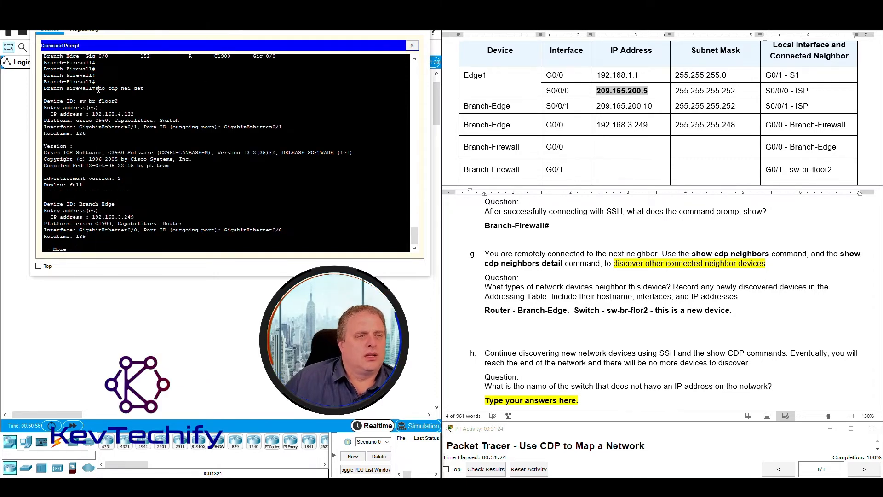
pyautogui.moveTo(98, 89); pyautogui.dragTo(140, 87)
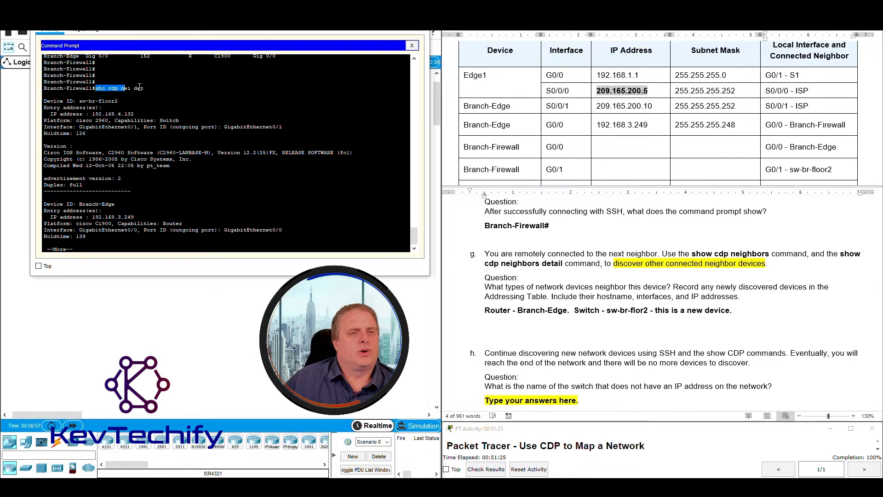
pyautogui.click(81, 103)
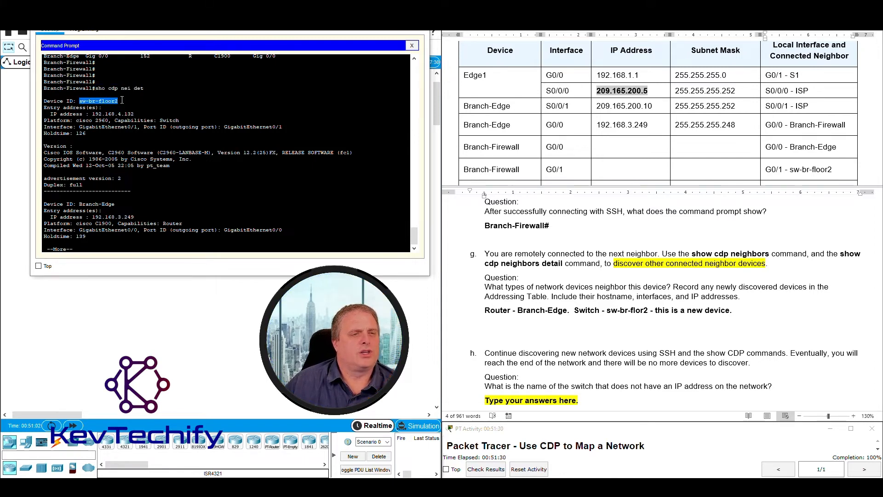
pyautogui.moveTo(44, 107); pyautogui.dragTo(142, 111)
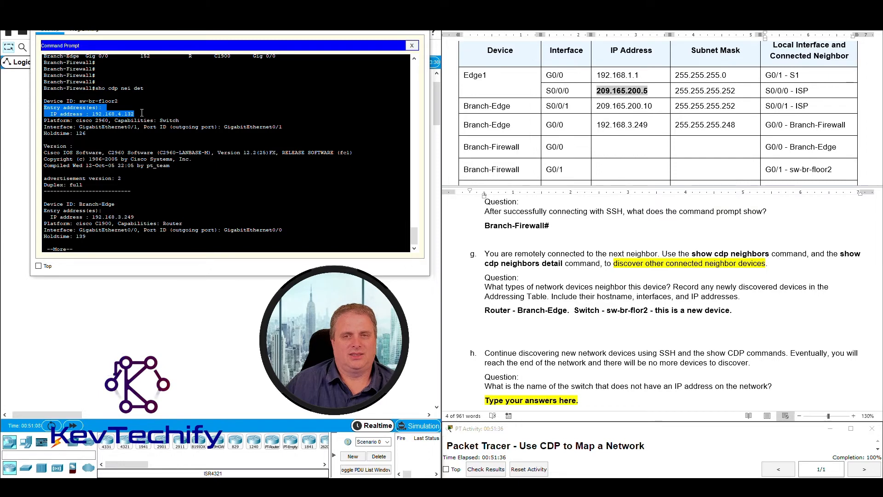
pyautogui.click(91, 114)
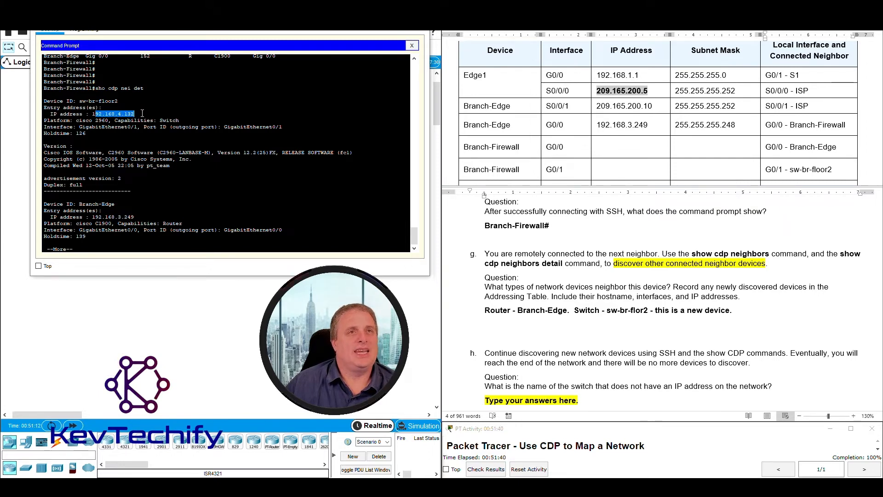
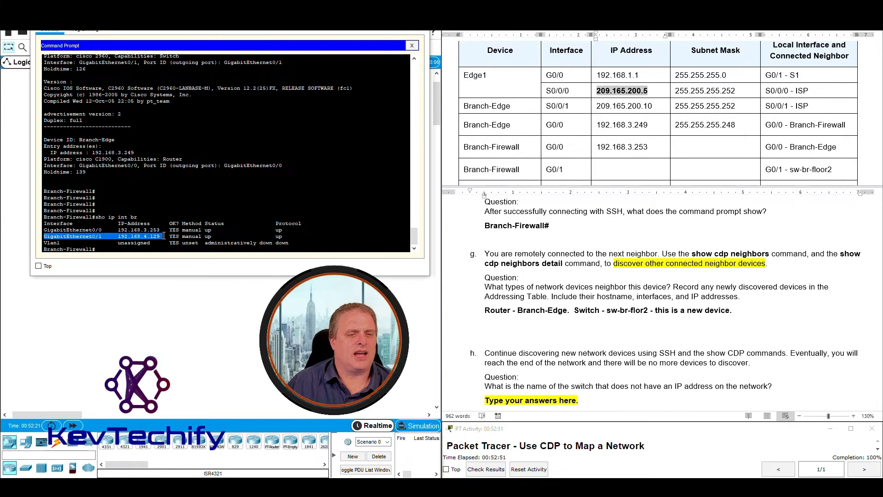
# Select the IP Address cell of Branch-Firewall's G0/1 row in the addressing table.
pyautogui.click(620, 170)
# Enter 192.168.4.129 for Branch-Firewall G0/1 and highlight step g's request to record new devices.
pyautogui.write('192')
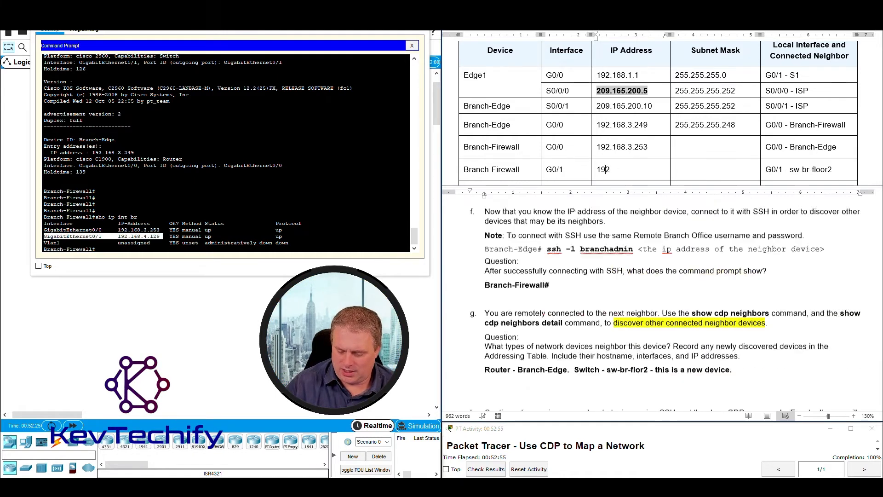
pyautogui.write('.168.4.129')
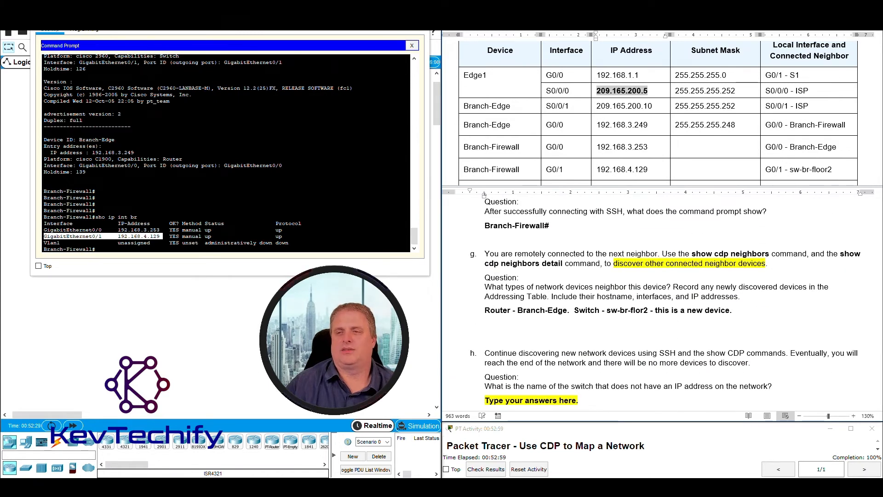
pyautogui.click(653, 285)
pyautogui.moveTo(673, 288); pyautogui.dragTo(731, 297)
pyautogui.click(731, 297)
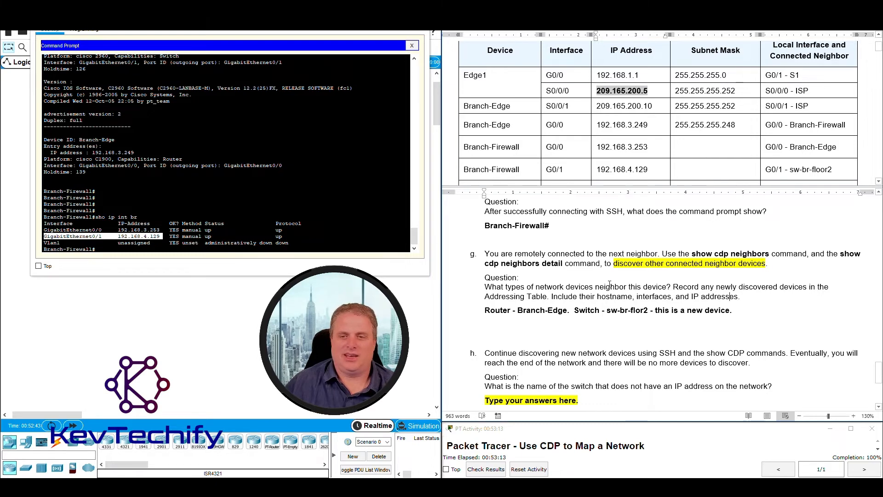
# Enter 'sho int' at the Branch-Firewall prompt.
pyautogui.click(201, 249)
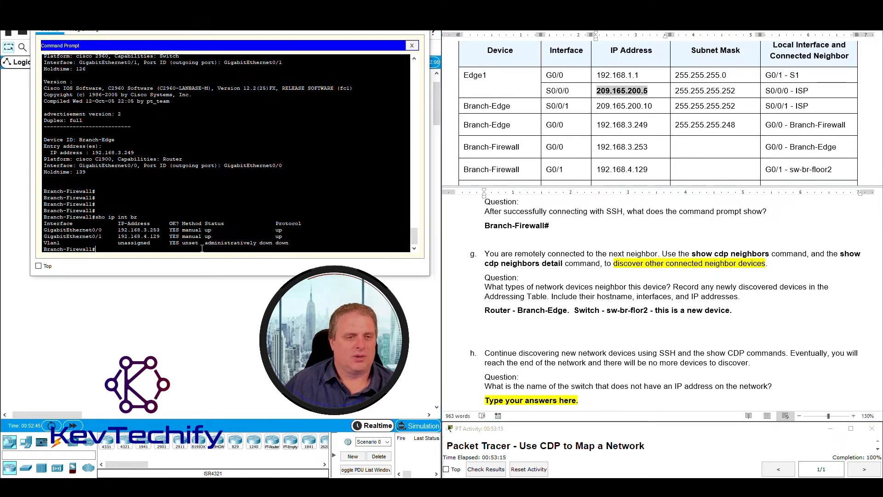
pyautogui.press('Return')
pyautogui.press('Return')
pyautogui.press('Return')
pyautogui.press('Return')
pyautogui.press('Return')
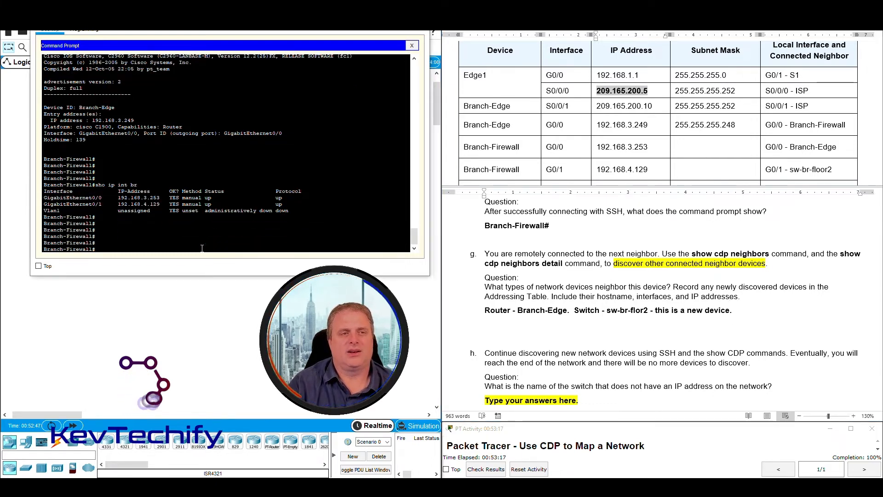
pyautogui.write('sho int')
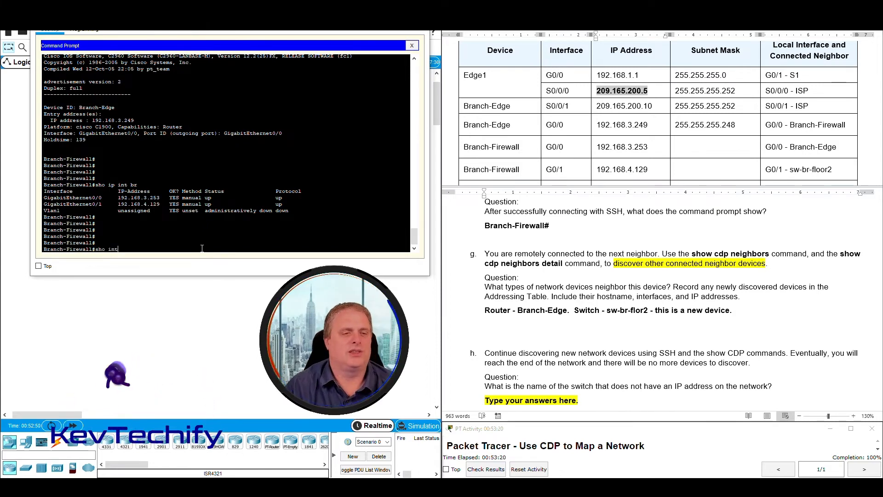
# Read G0/0's /29 prefix from show interfaces and enter mask 255.255.255.248 for it.
pyautogui.press('Return')
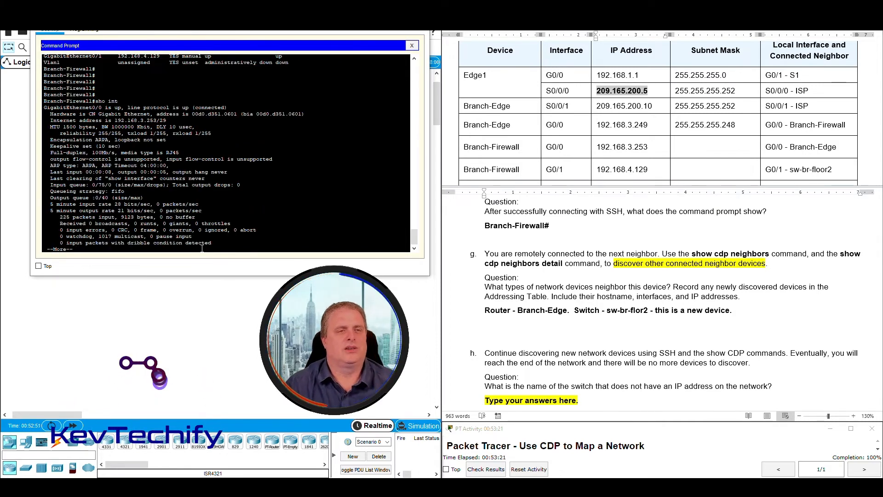
pyautogui.moveTo(44, 108); pyautogui.dragTo(231, 105)
pyautogui.moveTo(49, 121); pyautogui.dragTo(166, 120)
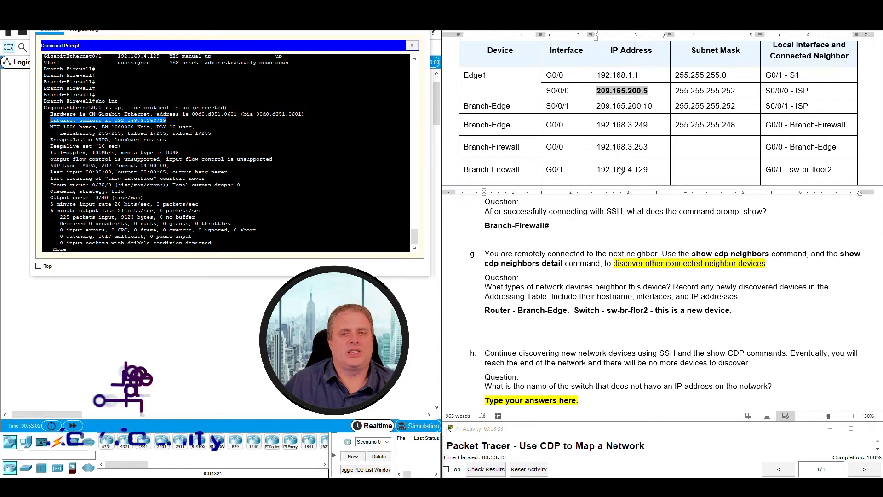
pyautogui.click(686, 152)
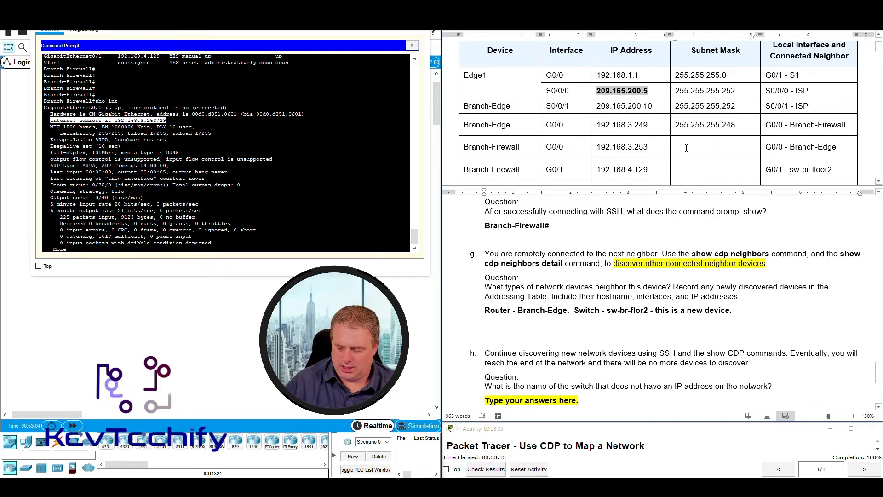
pyautogui.write('255.255.255')
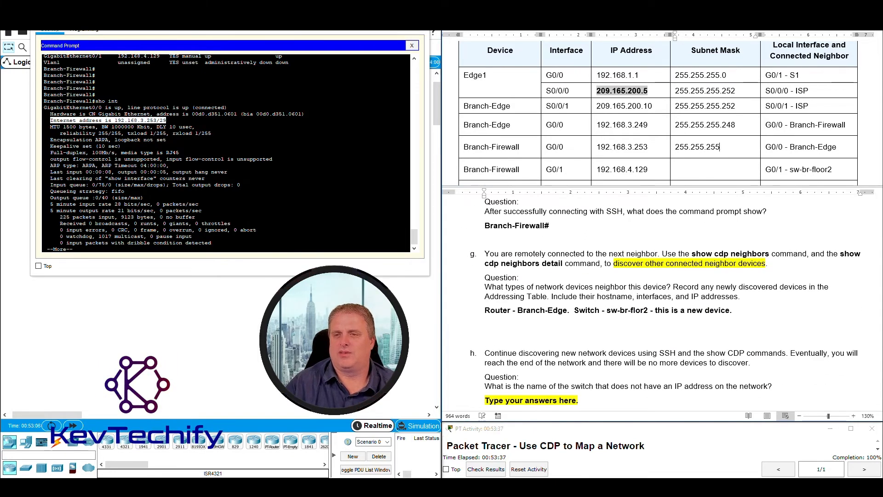
pyautogui.write('.248')
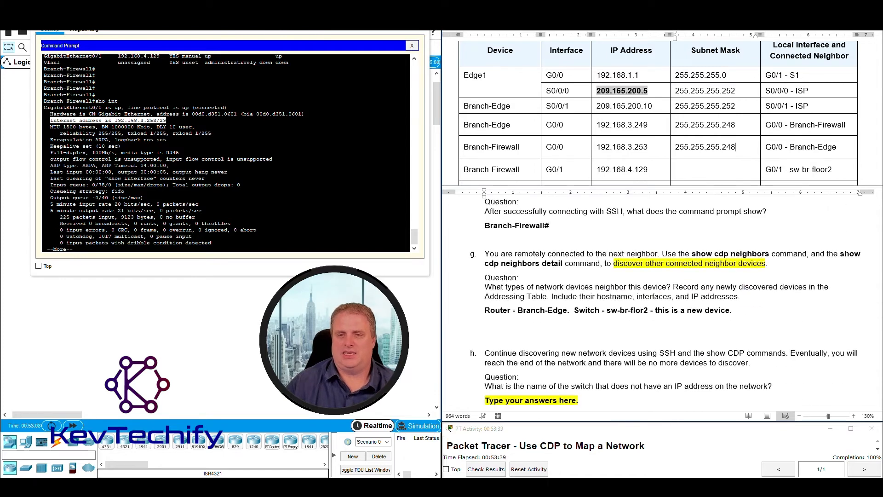
# Page to G0/1's /25 address and enter mask 255.255.255.128 in its row.
pyautogui.click(85, 208)
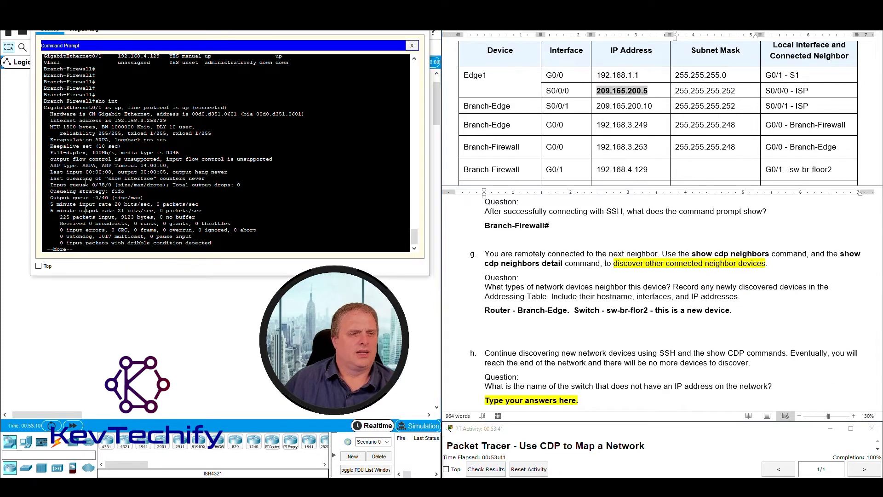
pyautogui.moveTo(45, 106); pyautogui.dragTo(178, 121)
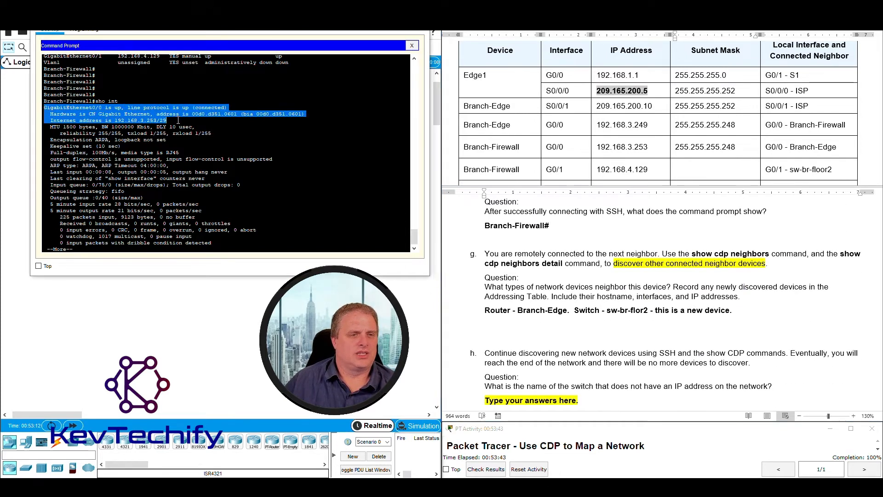
pyautogui.moveTo(91, 249); pyautogui.dragTo(48, 249)
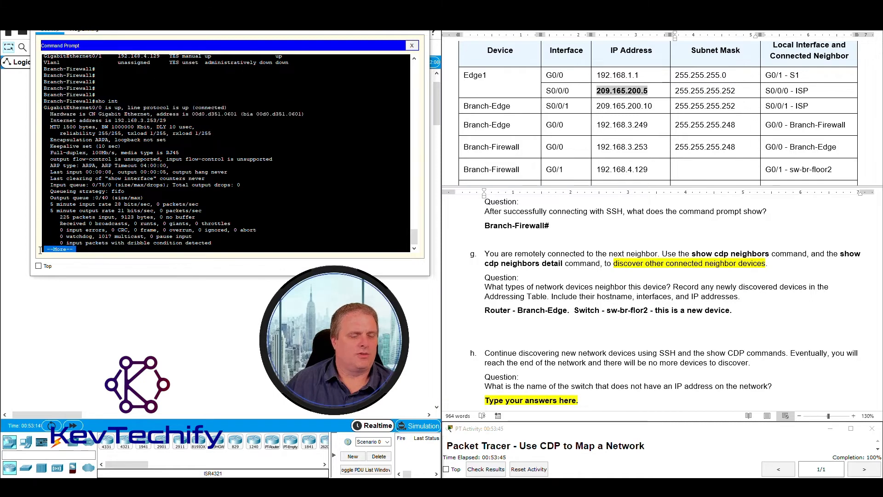
pyautogui.click(86, 248)
pyautogui.press('space')
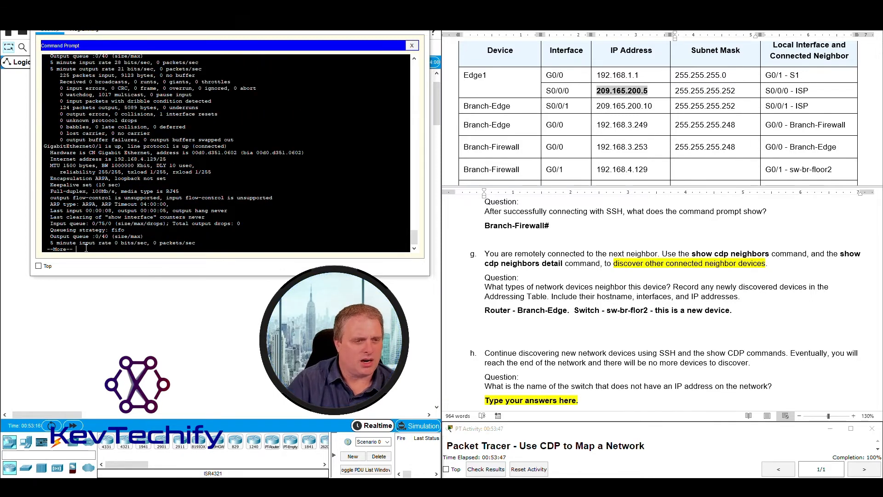
pyautogui.moveTo(44, 146); pyautogui.dragTo(157, 159)
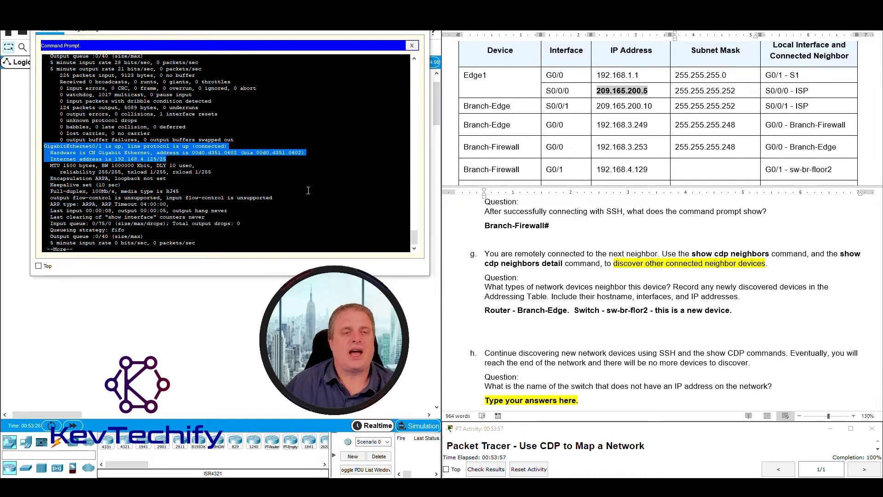
pyautogui.click(710, 169)
pyautogui.click(702, 170)
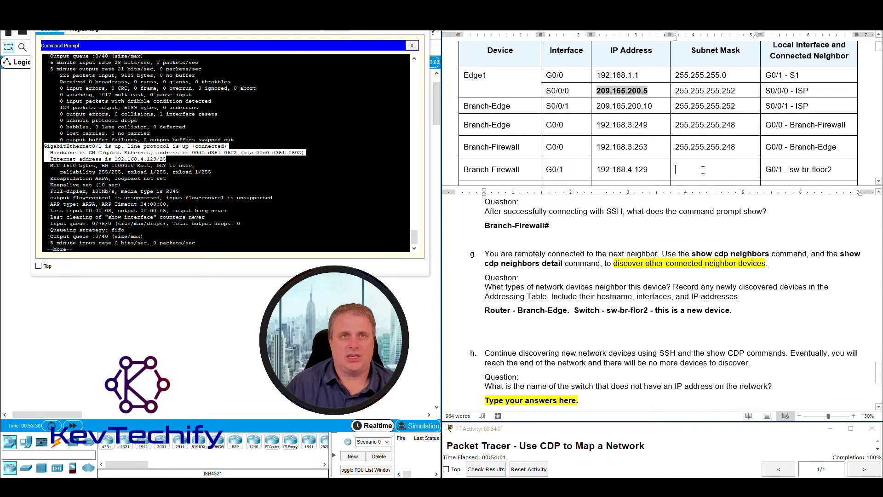
pyautogui.write('255.255.255.128')
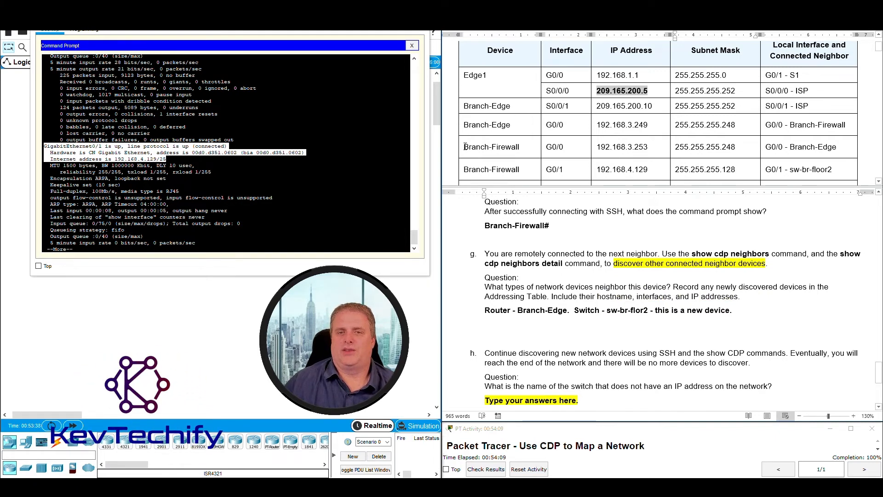
pyautogui.moveTo(465, 146); pyautogui.dragTo(860, 172)
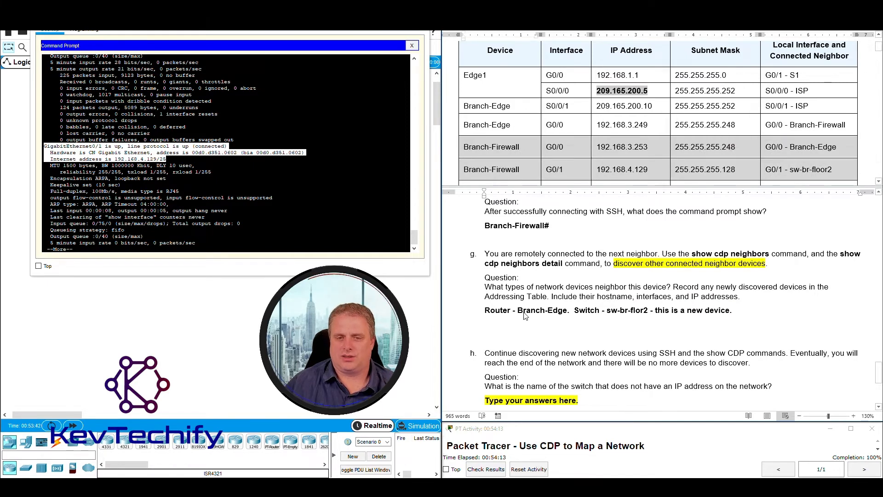
# Review step g's recorded answer and the instructions for step h.
pyautogui.click(487, 257)
pyautogui.moveTo(486, 254); pyautogui.dragTo(740, 338)
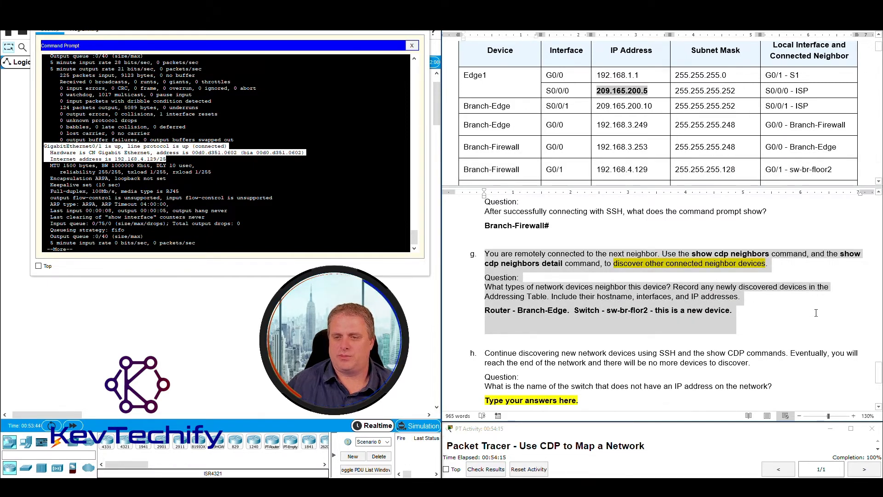
pyautogui.scroll(-3, 740, 337)
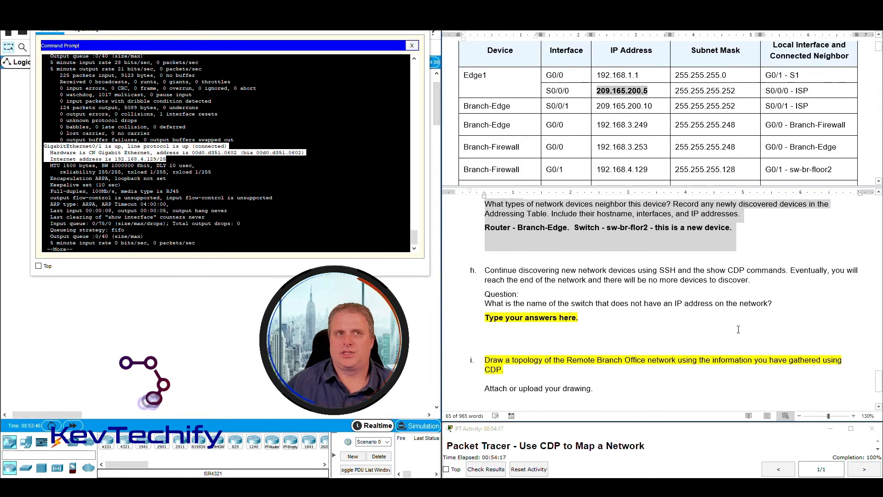
pyautogui.moveTo(484, 270); pyautogui.dragTo(759, 289)
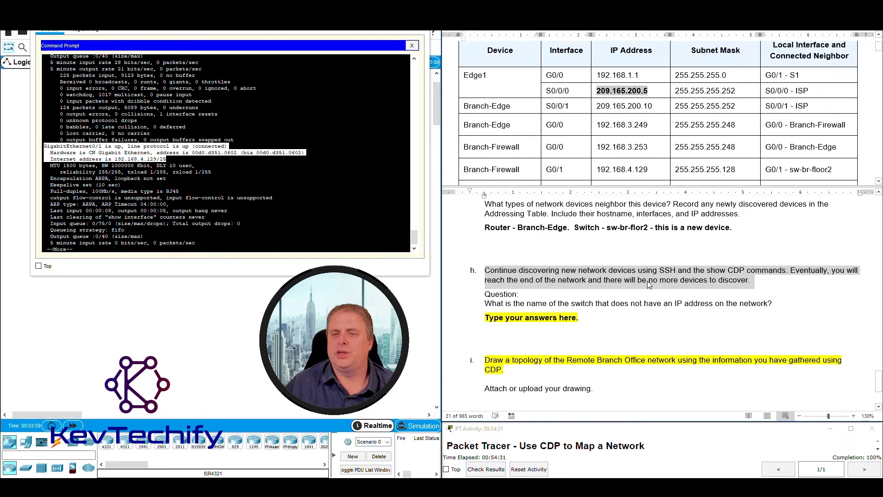
pyautogui.click(757, 281)
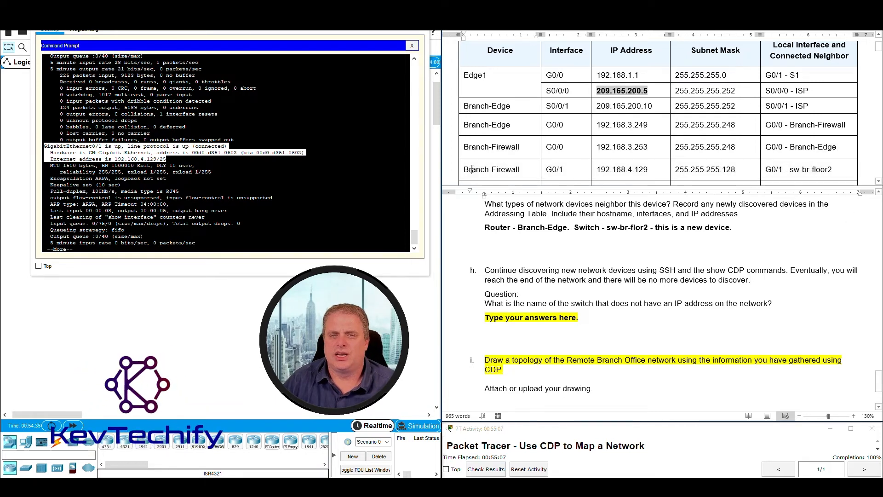
# Check the Branch-Firewall G0/1 row: 192.168.4.129 and neighbor 'G0/1 - sw-br-floor2'.
pyautogui.moveTo(466, 170); pyautogui.dragTo(566, 177)
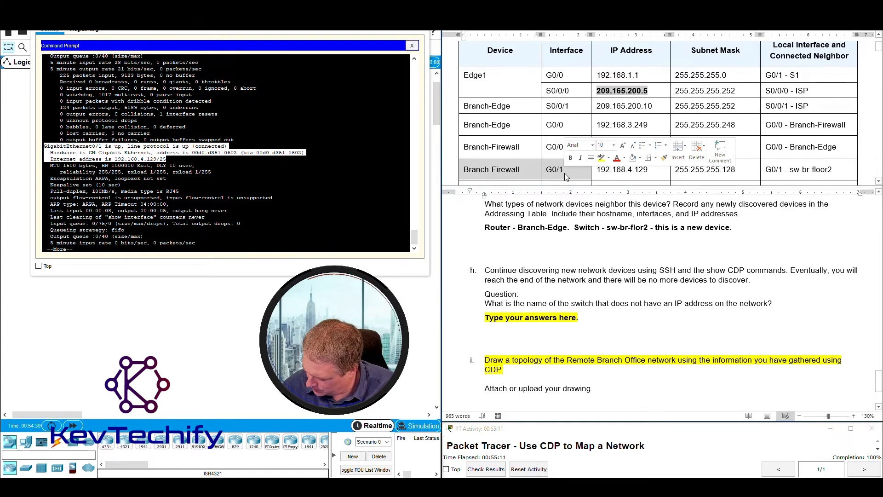
pyautogui.click(593, 171)
pyautogui.moveTo(594, 170); pyautogui.dragTo(657, 169)
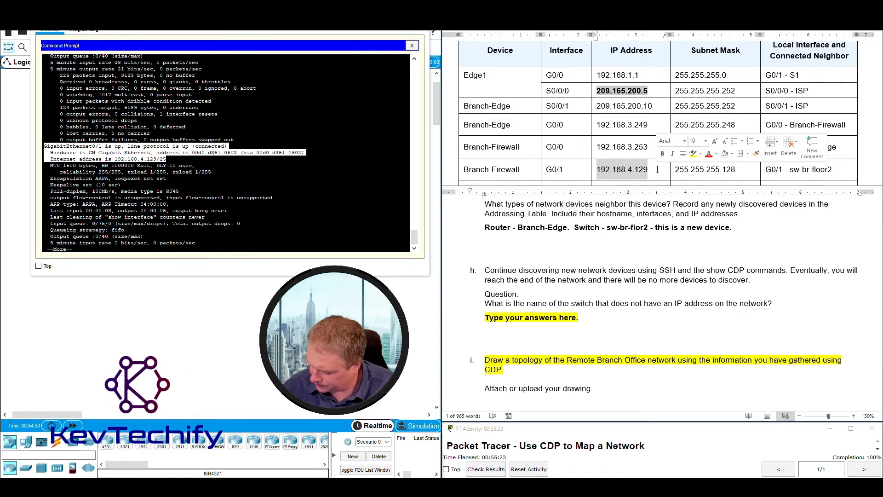
pyautogui.click(791, 169)
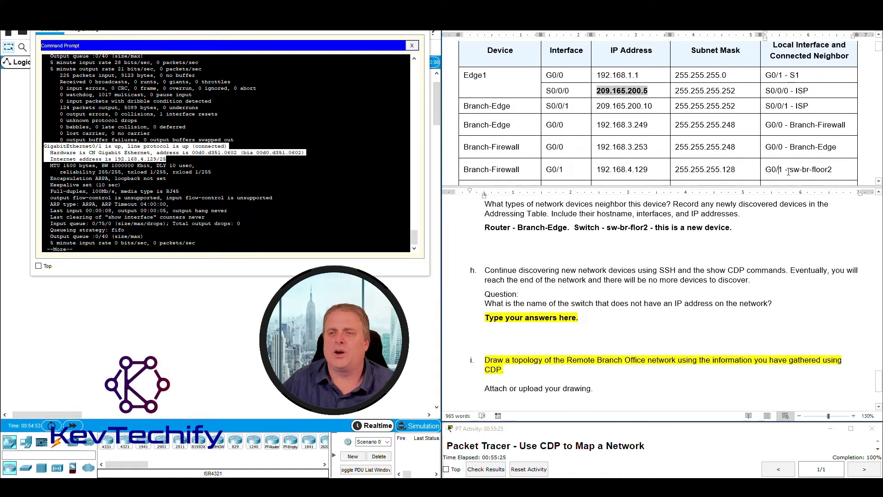
pyautogui.moveTo(790, 169); pyautogui.dragTo(832, 168)
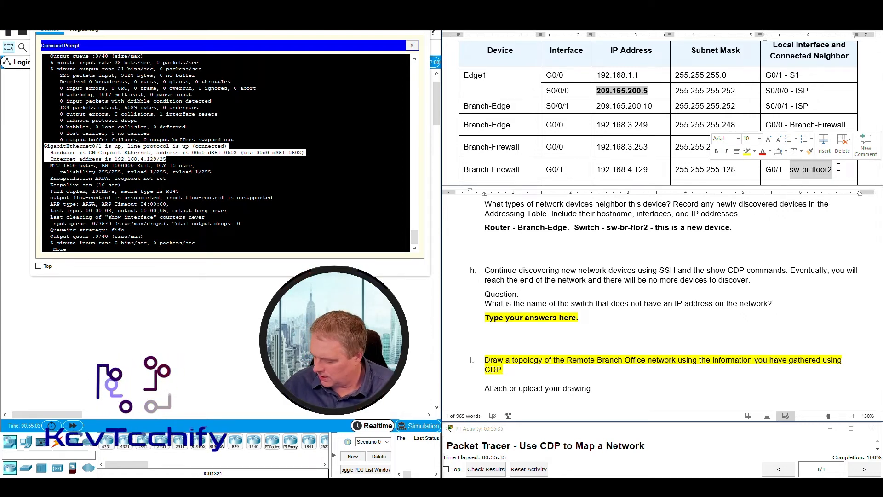
pyautogui.click(763, 171)
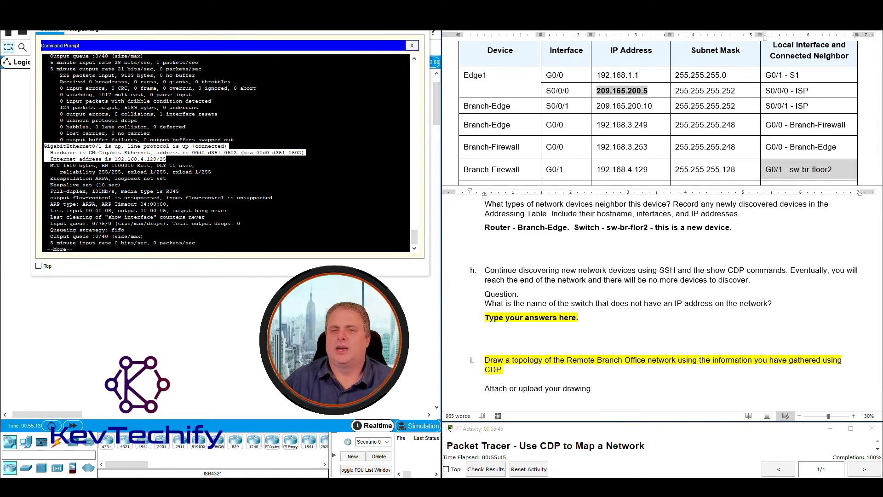
pyautogui.click(625, 169)
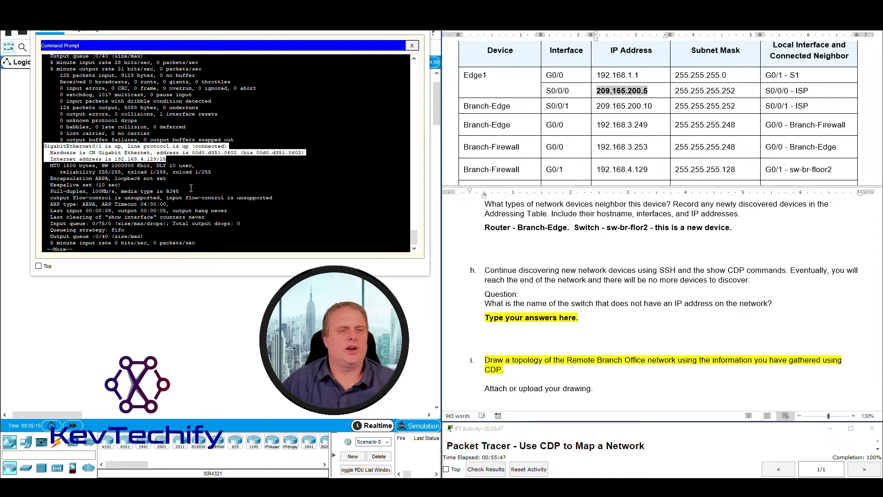
pyautogui.click(148, 133)
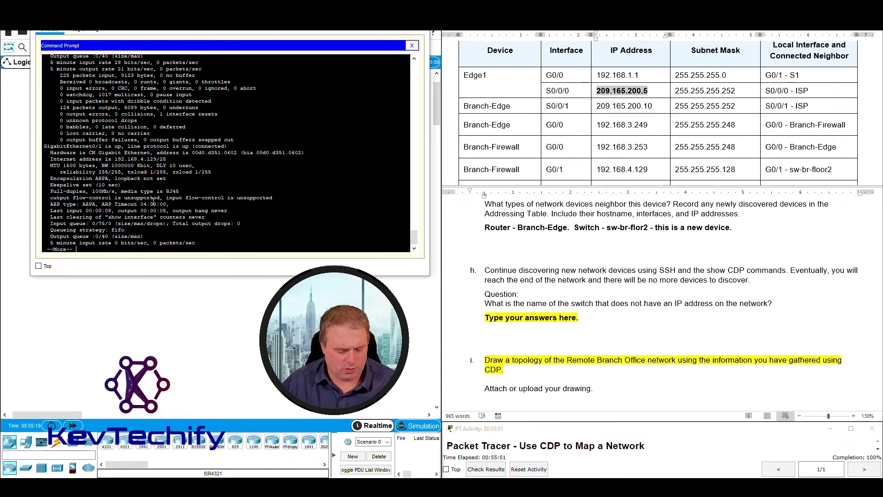
# Quit the paged output, run 'sho cdp nei det' and highlight sw-br-floor2 at 192.168.4.132.
pyautogui.press('q')
pyautogui.press('Return')
pyautogui.press('Return')
pyautogui.press('Return')
pyautogui.press('Return')
pyautogui.write('sho int')
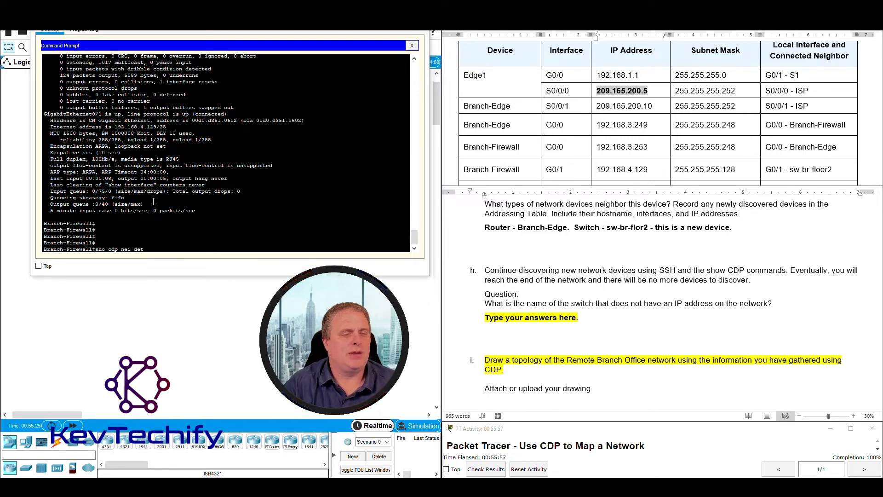
pyautogui.press('Return')
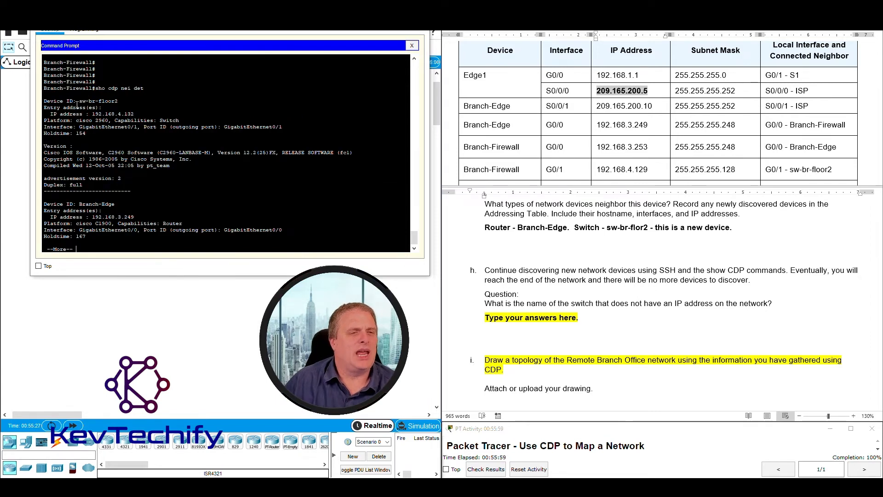
pyautogui.moveTo(78, 101); pyautogui.dragTo(136, 113)
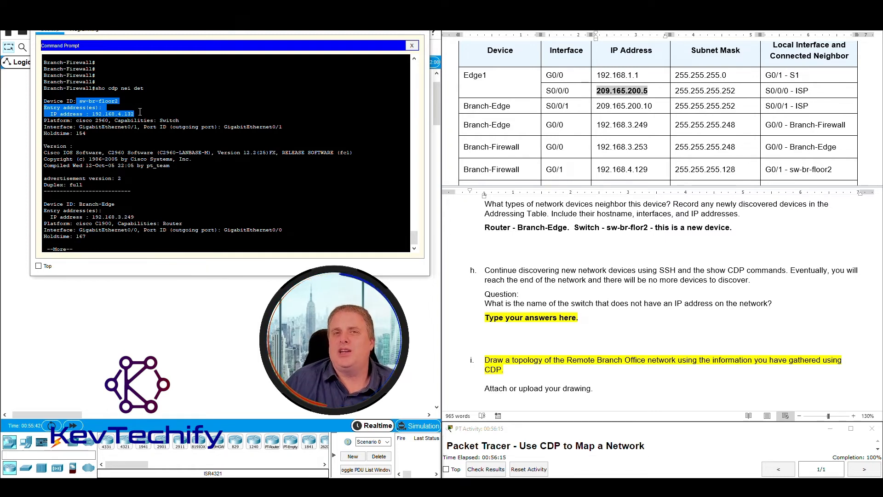
pyautogui.click(99, 111)
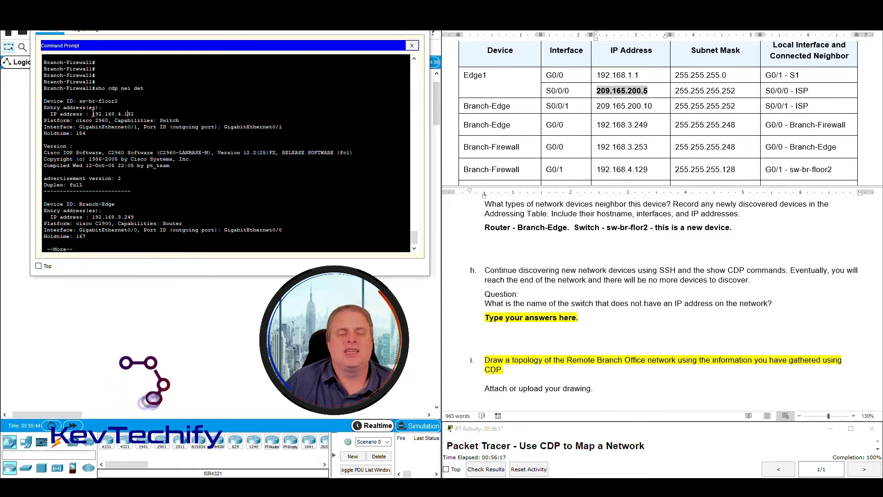
pyautogui.moveTo(92, 114)
pyautogui.mouseDown()
pyautogui.moveTo(139, 113)
pyautogui.moveTo(93, 111)
pyautogui.mouseUp()
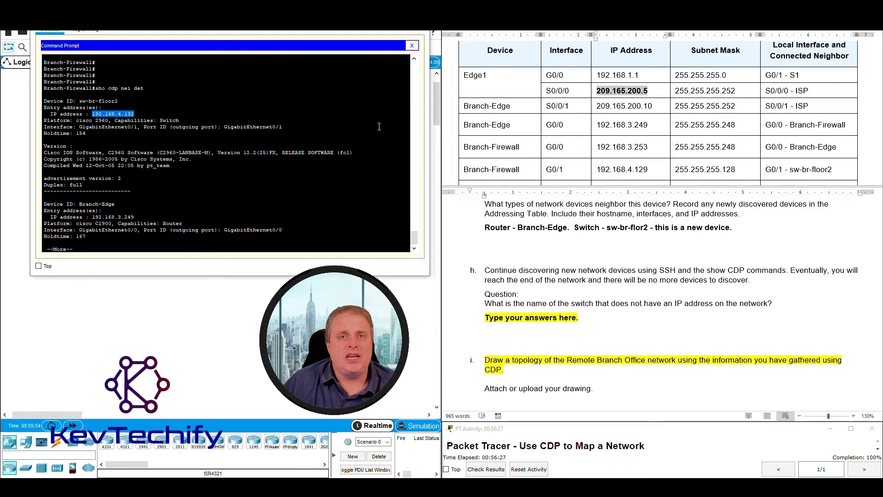
pyautogui.scroll(-1, 543, 131)
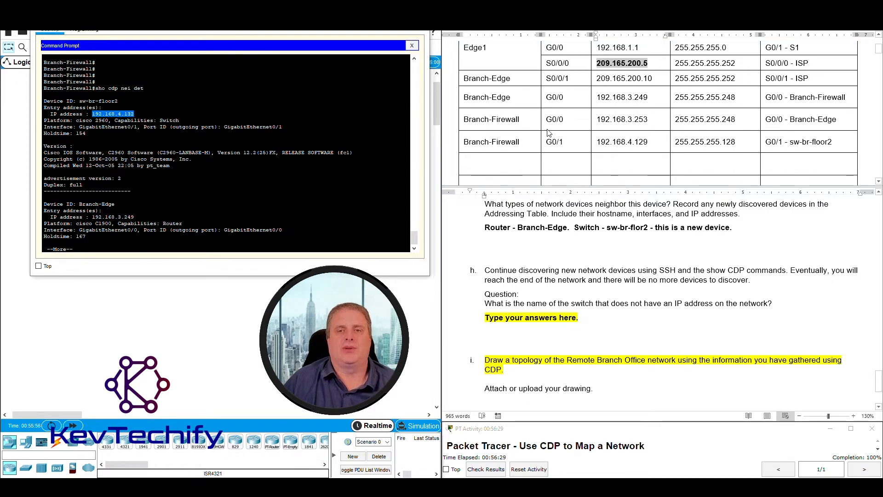
# Add a table row with hostname Sw-br-floor2, interface SVI and IP 192.168.4.132.
pyautogui.click(495, 166)
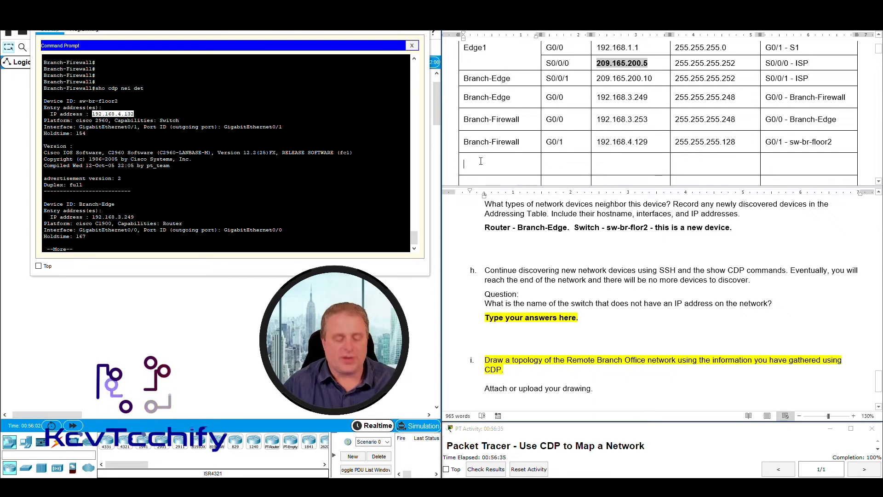
pyautogui.write('Sw-')
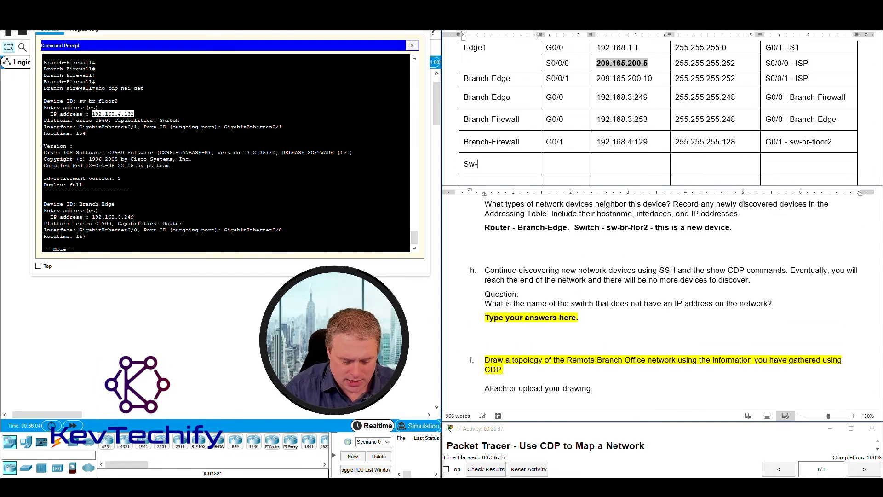
pyautogui.write('br-floor2')
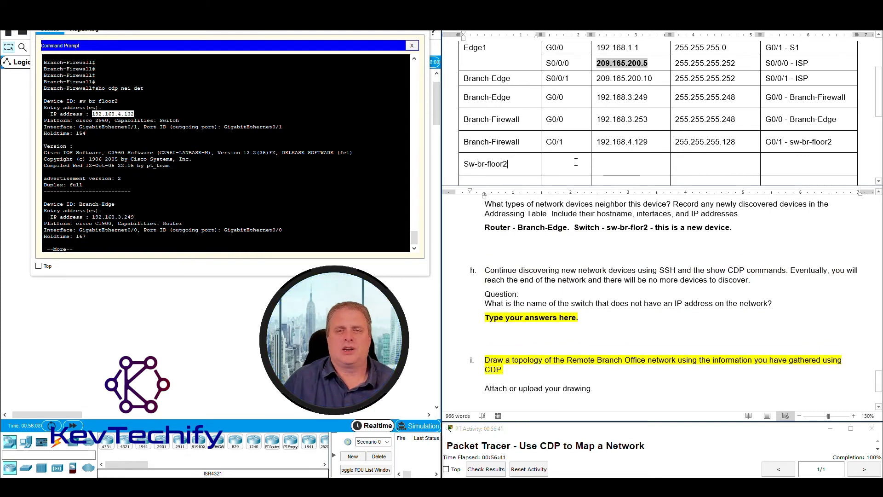
pyautogui.press('Tab')
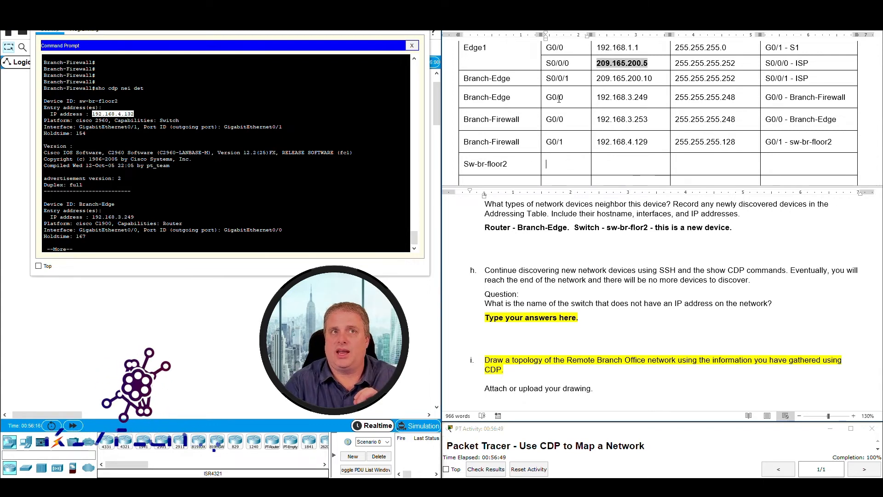
pyautogui.write('SVI')
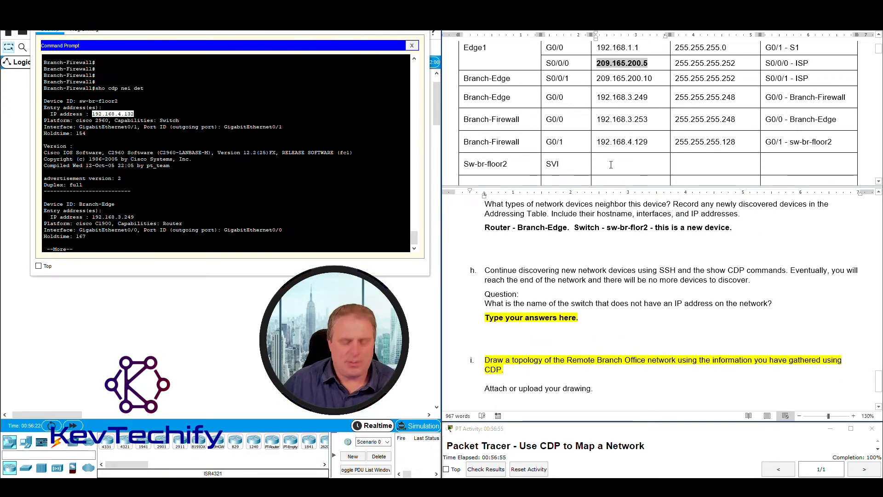
pyautogui.write('192.168.')
pyautogui.scroll(-1, 664, 298)
pyautogui.scroll(1, 664, 298)
pyautogui.write('4.12')
pyautogui.press('BackSpace')
pyautogui.write('3')
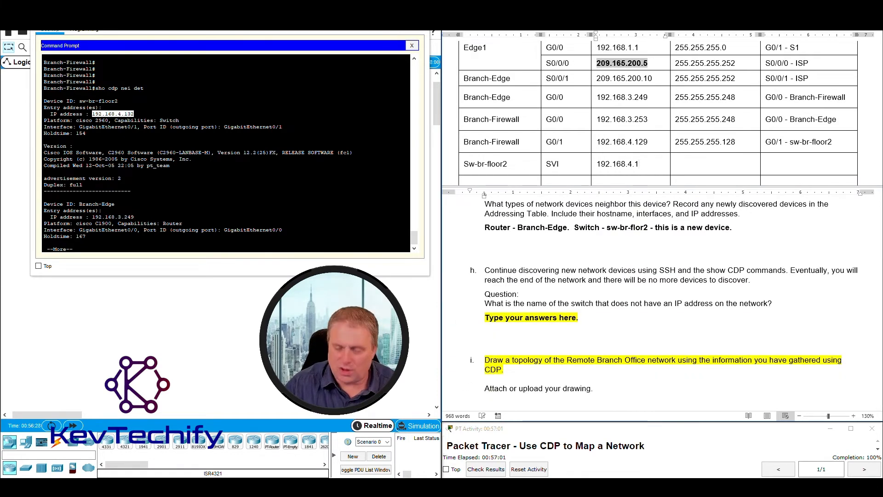
pyautogui.write('2')
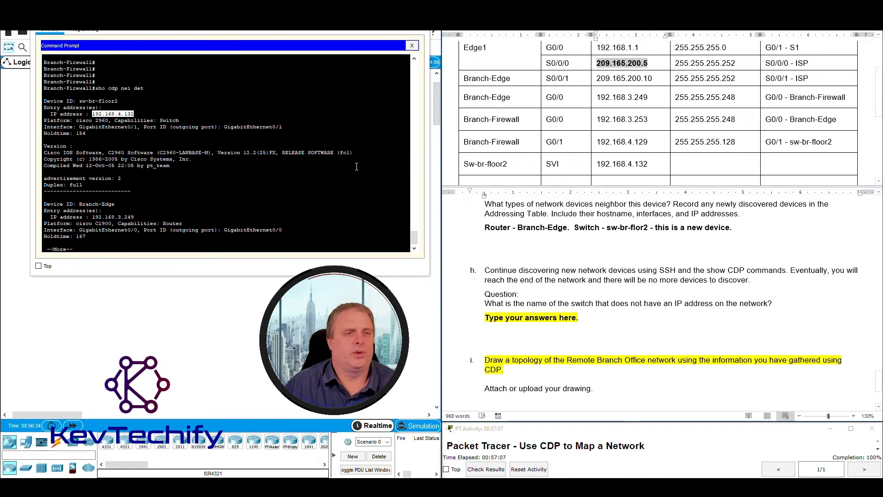
# Verify 192.168.4.132 against the CDP output and select the hostname's capital S.
pyautogui.click(93, 112)
pyautogui.moveTo(93, 112); pyautogui.dragTo(137, 112)
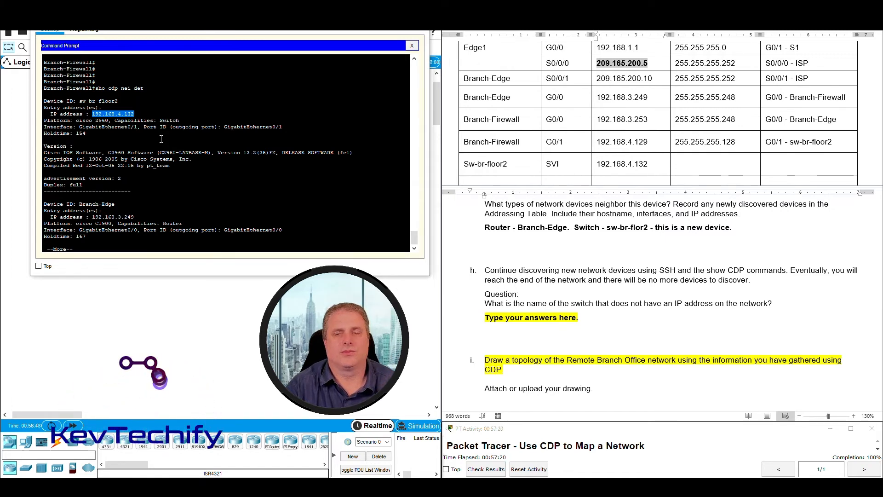
pyautogui.click(629, 272)
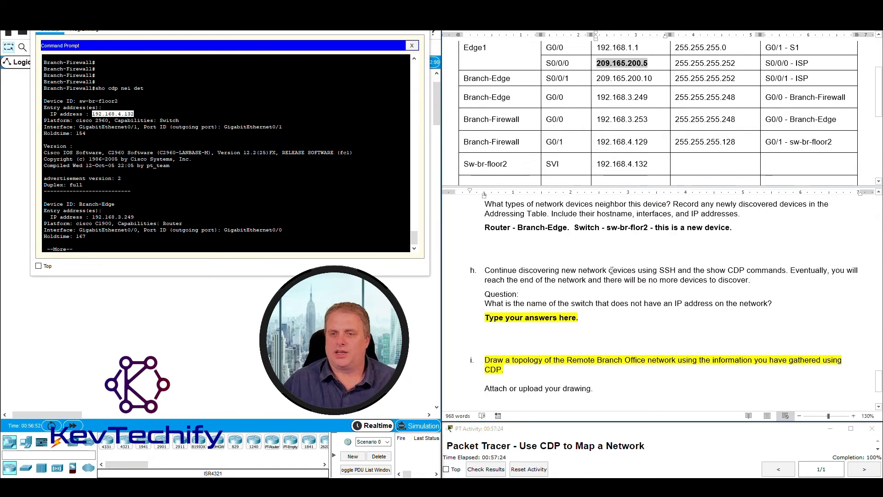
pyautogui.moveTo(672, 268); pyautogui.dragTo(699, 268)
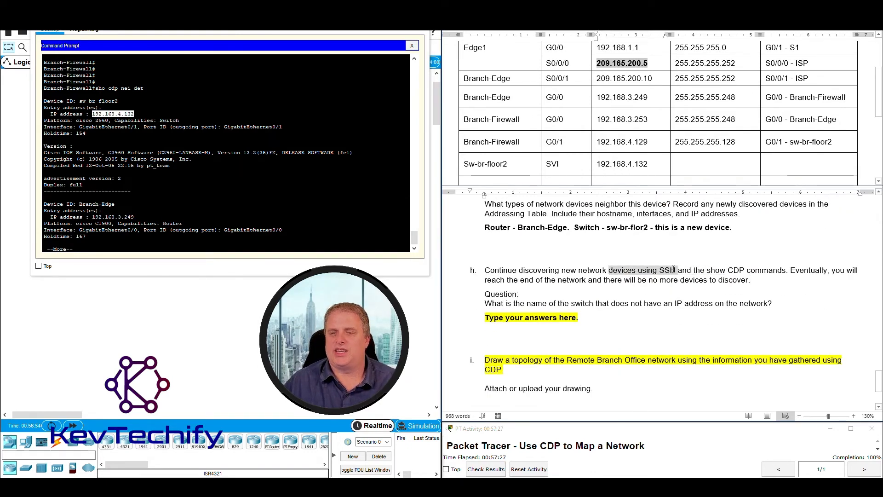
pyautogui.click(466, 166)
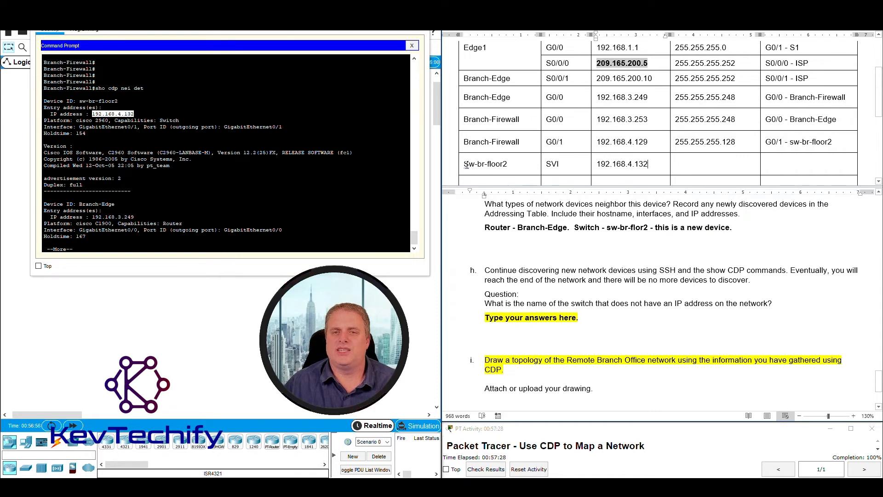
pyautogui.moveTo(469, 163); pyautogui.dragTo(465, 163)
# Lowercase the hostname to sw-br-floor2 and start an 'ssh -l' command with the admin username.
pyautogui.write('s')
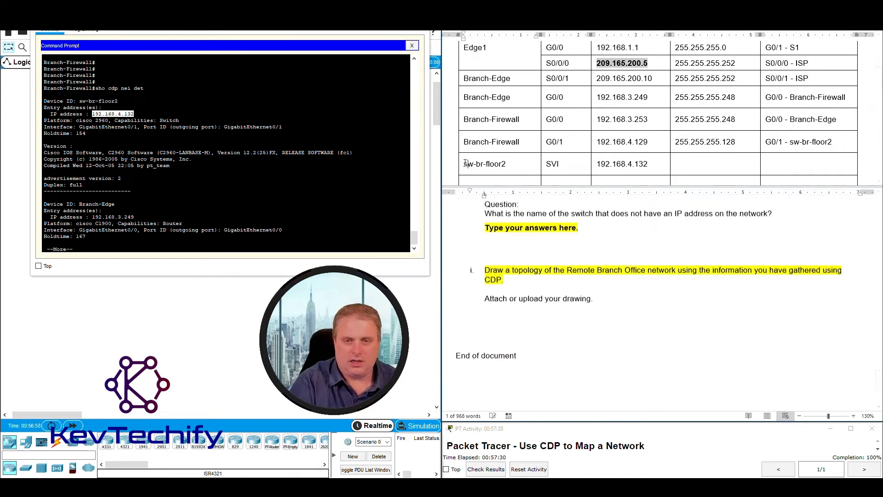
pyautogui.click(126, 167)
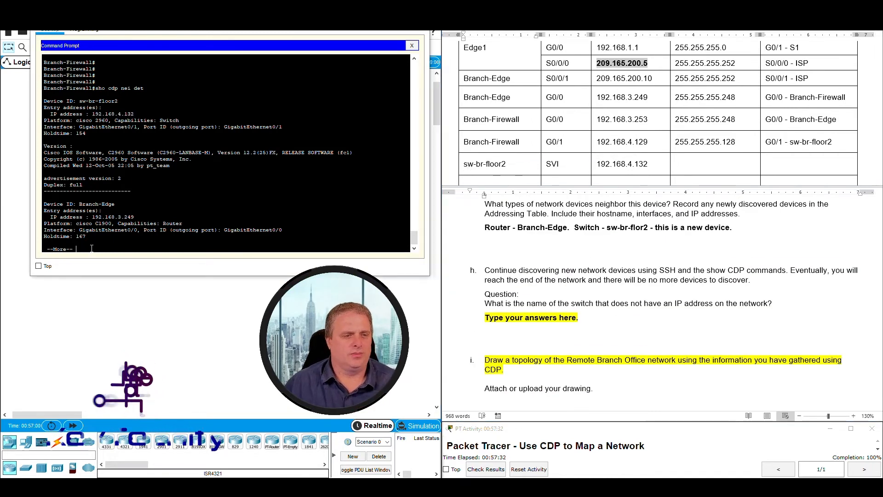
pyautogui.press('space')
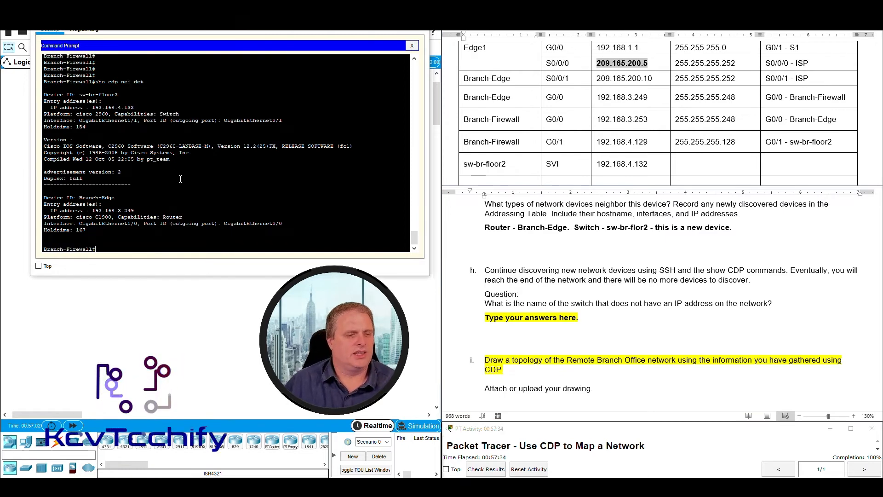
pyautogui.press('Return')
pyautogui.press('Return')
pyautogui.press('Return')
pyautogui.press('Return')
pyautogui.press('Return')
pyautogui.press('Return')
pyautogui.press('Return')
pyautogui.write('ssh')
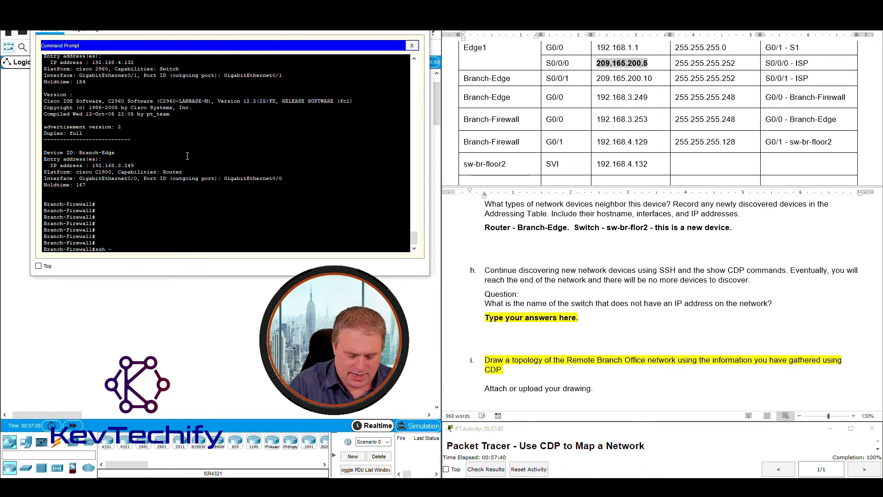
pyautogui.write('-l ')
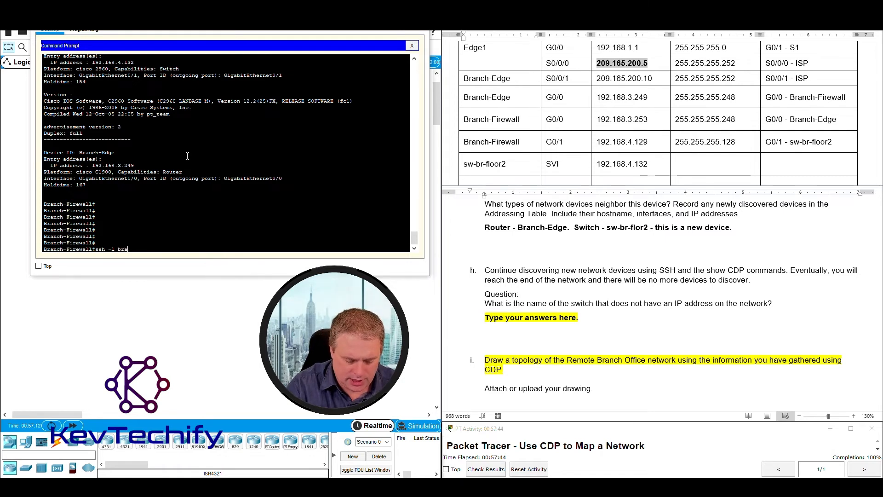
pyautogui.write('branchadmin')
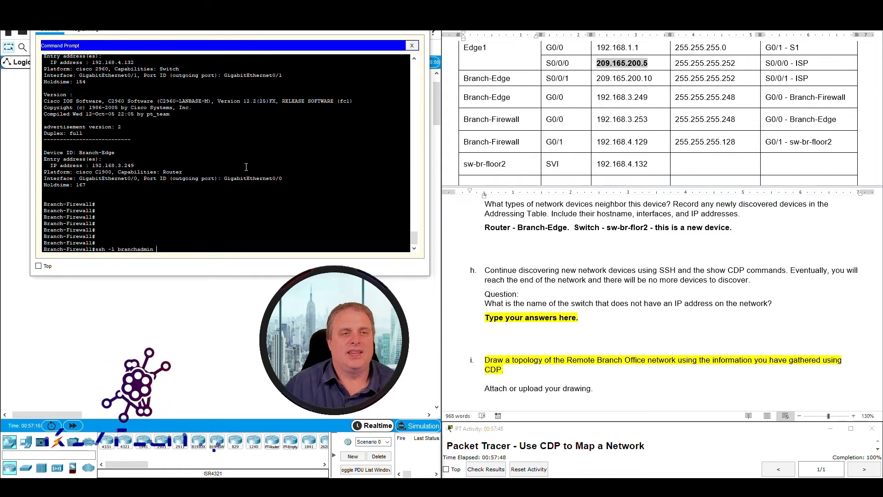
# SSH to 192.168.4.132 and log into sw-br-floor2 with the password.
pyautogui.moveTo(93, 62); pyautogui.dragTo(124, 62)
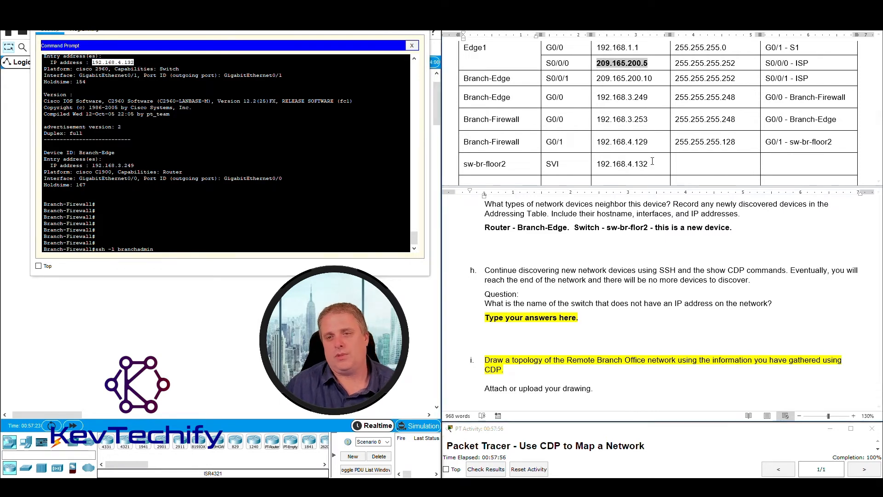
pyautogui.moveTo(649, 164); pyautogui.dragTo(608, 165)
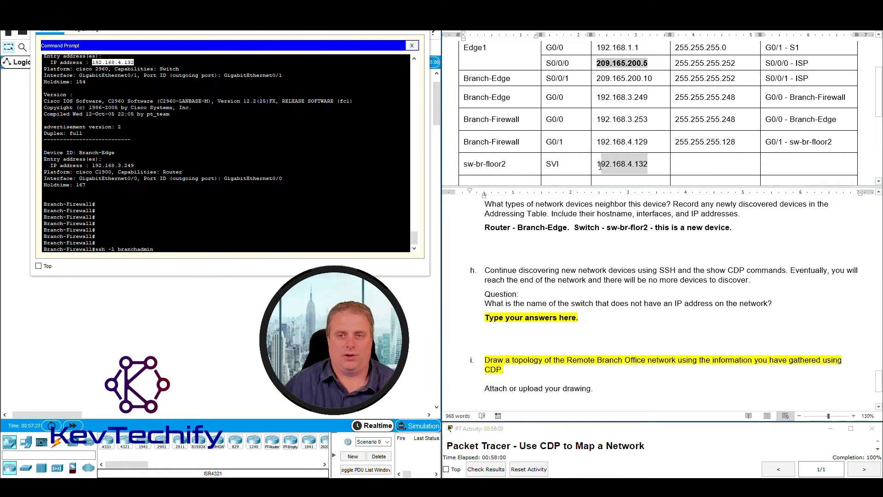
pyautogui.click(175, 249)
pyautogui.write('192.168.4.132')
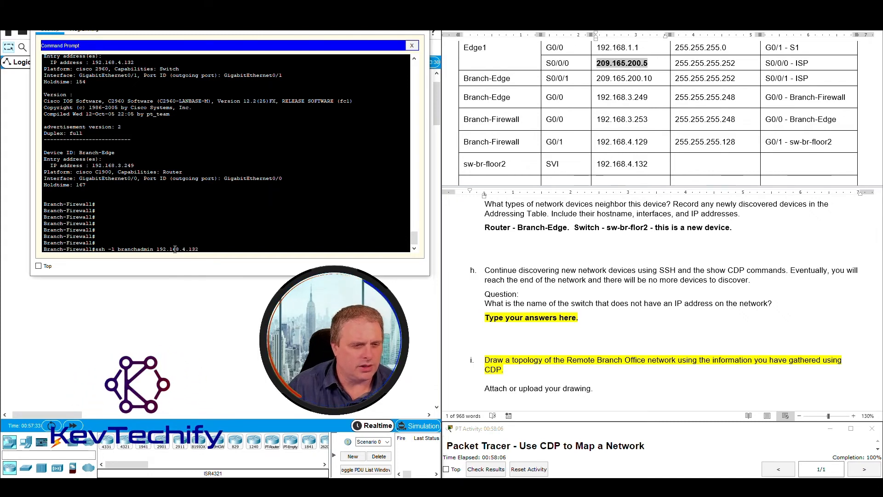
pyautogui.press('Return')
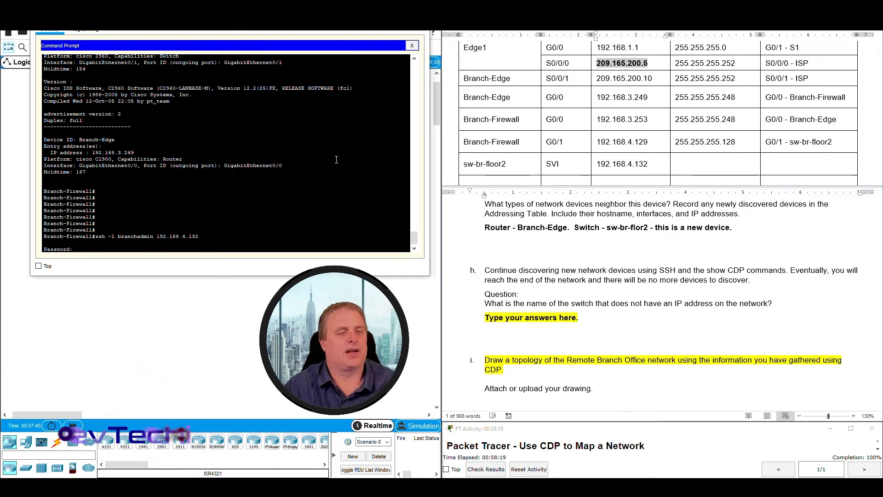
pyautogui.press('Return')
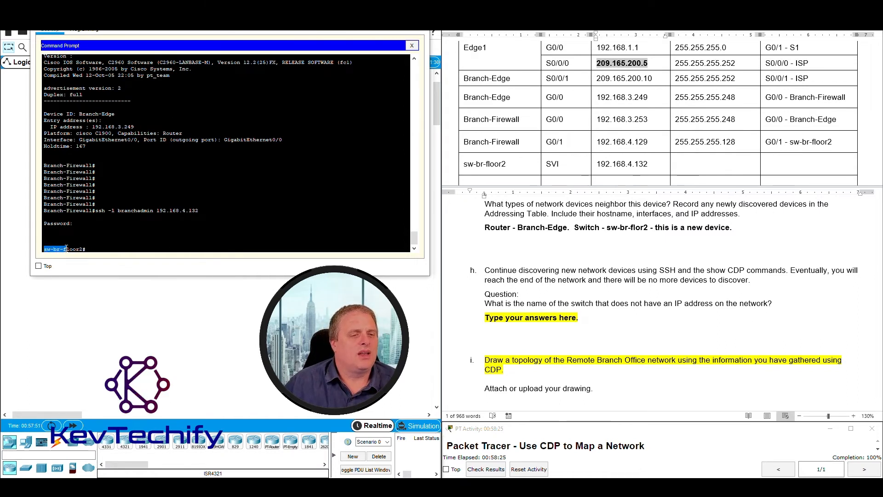
pyautogui.moveTo(75, 249); pyautogui.dragTo(81, 249)
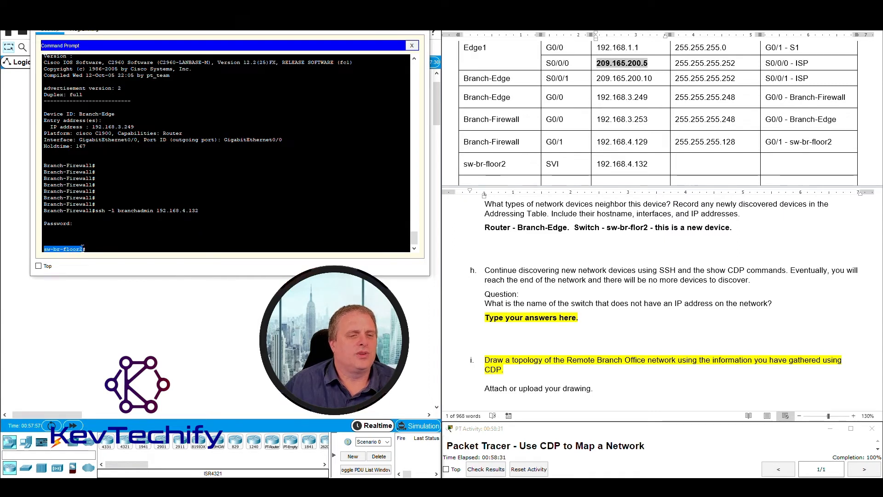
pyautogui.moveTo(608, 270); pyautogui.dragTo(676, 271)
pyautogui.scroll(3, 576, 305)
pyautogui.scroll(-3, 577, 304)
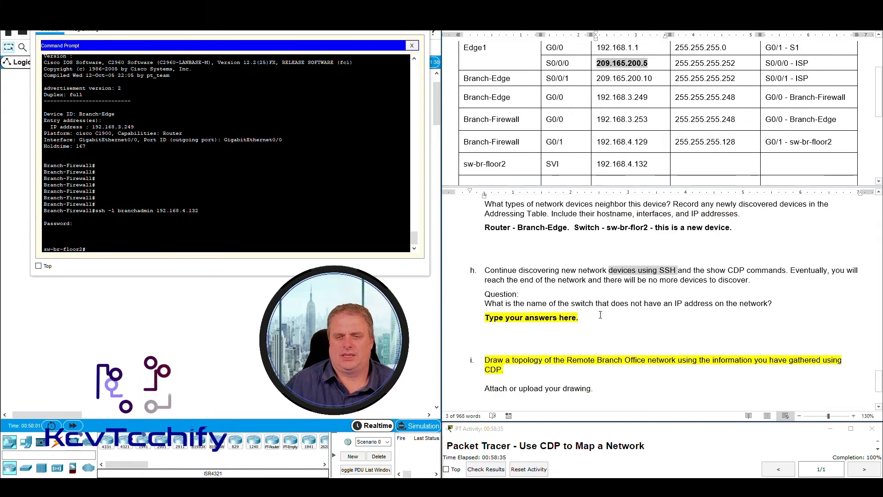
pyautogui.click(791, 270)
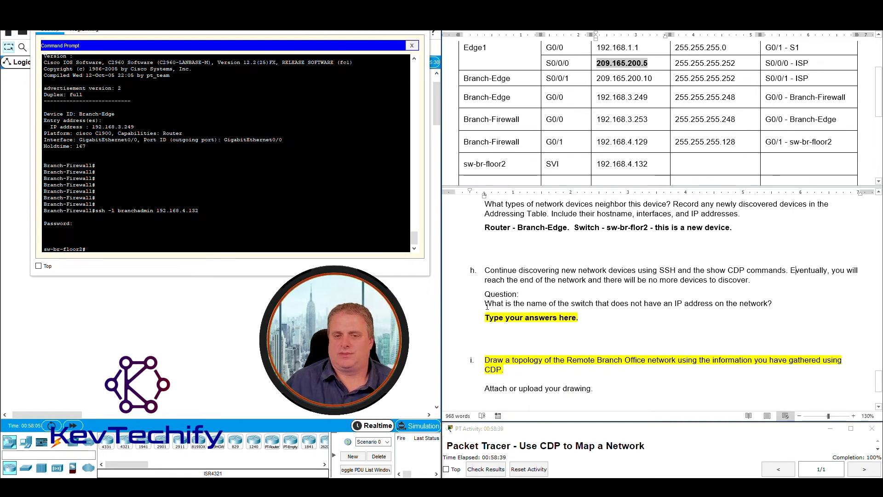
pyautogui.moveTo(486, 304); pyautogui.dragTo(788, 300)
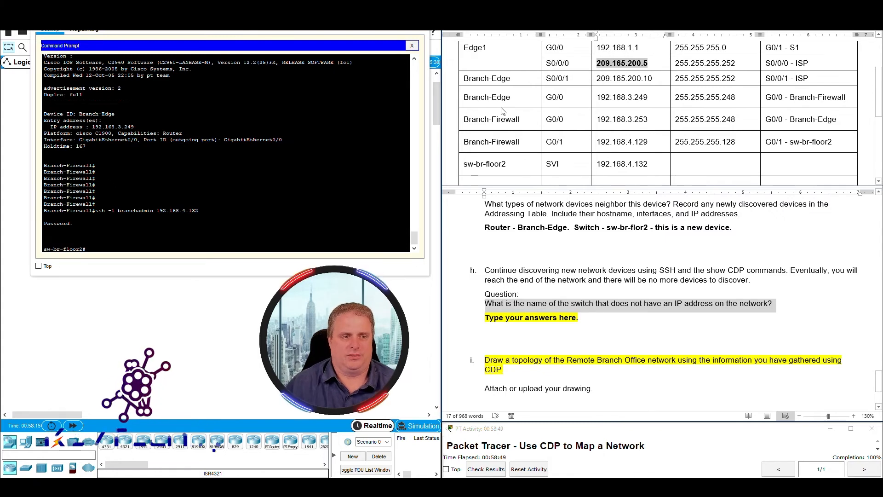
pyautogui.scroll(2, 578, 263)
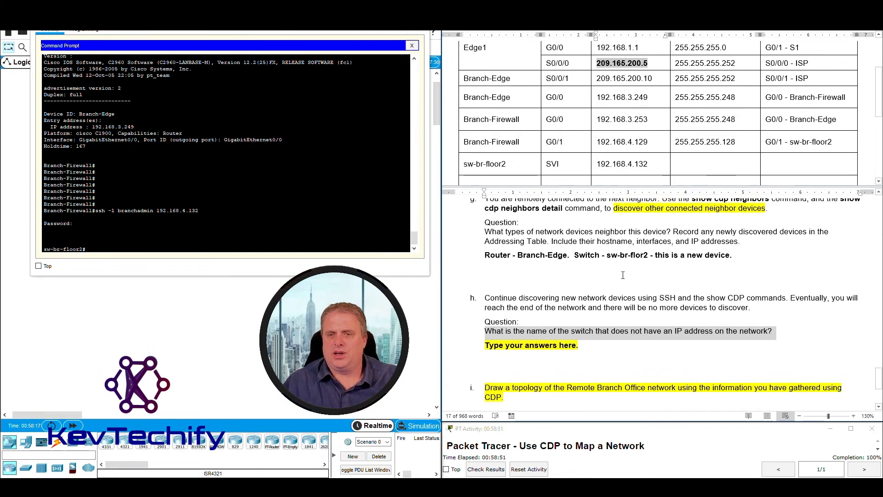
pyautogui.moveTo(692, 227); pyautogui.dragTo(756, 224)
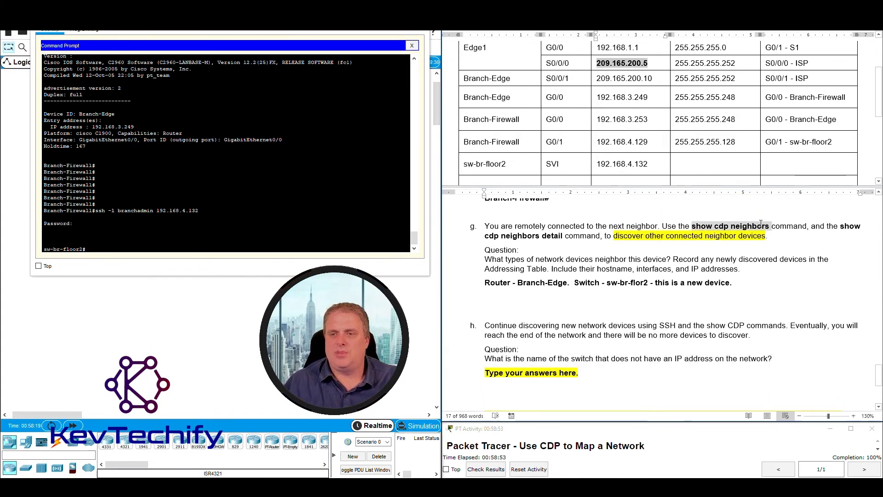
pyautogui.click(96, 248)
# Run 'sho cdp nei' on sw-br-floor2 and highlight Branch-Firewall, sw-br-floor3 and sw-br-floor1.
pyautogui.write('sho cdp ne')
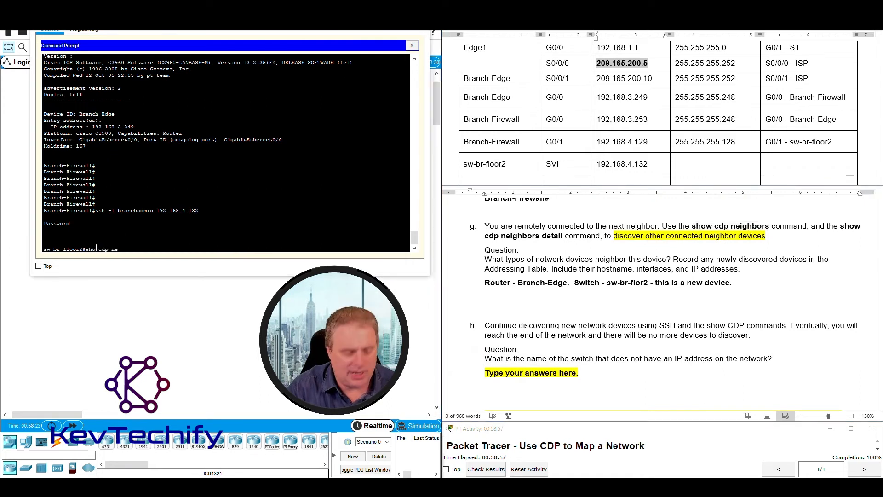
pyautogui.write('i')
pyautogui.press('Return')
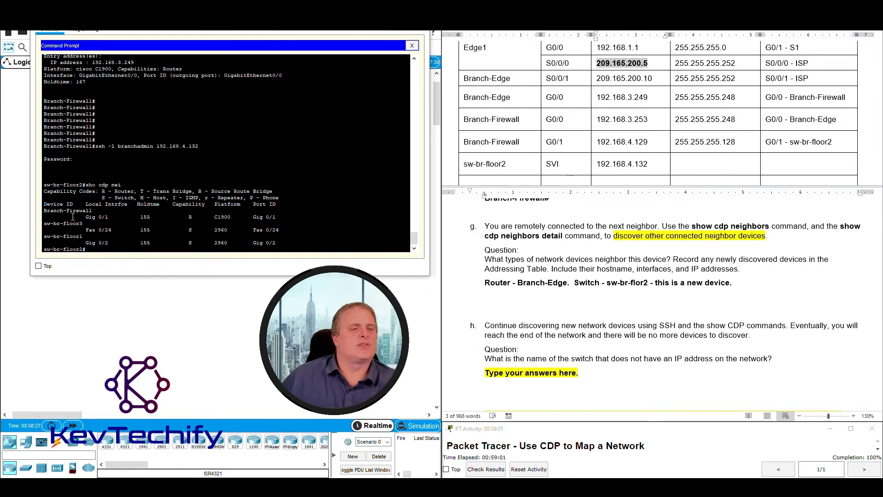
pyautogui.moveTo(44, 211); pyautogui.dragTo(283, 216)
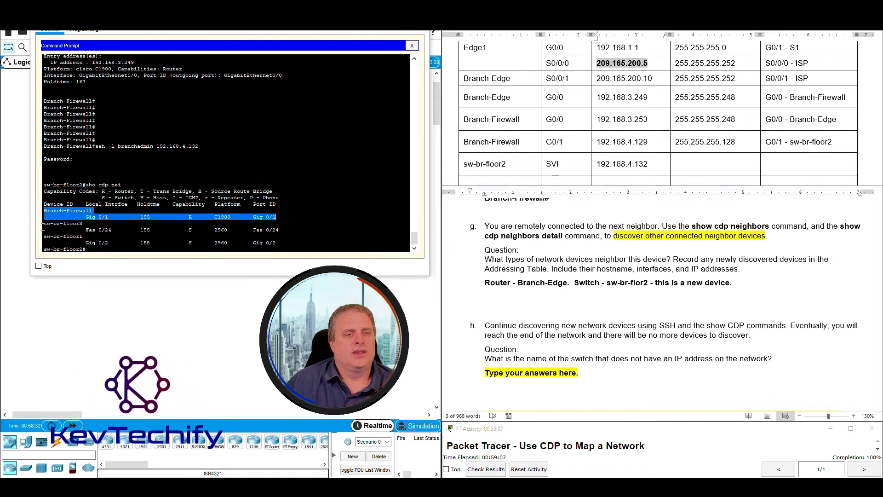
pyautogui.moveTo(43, 224); pyautogui.dragTo(279, 229)
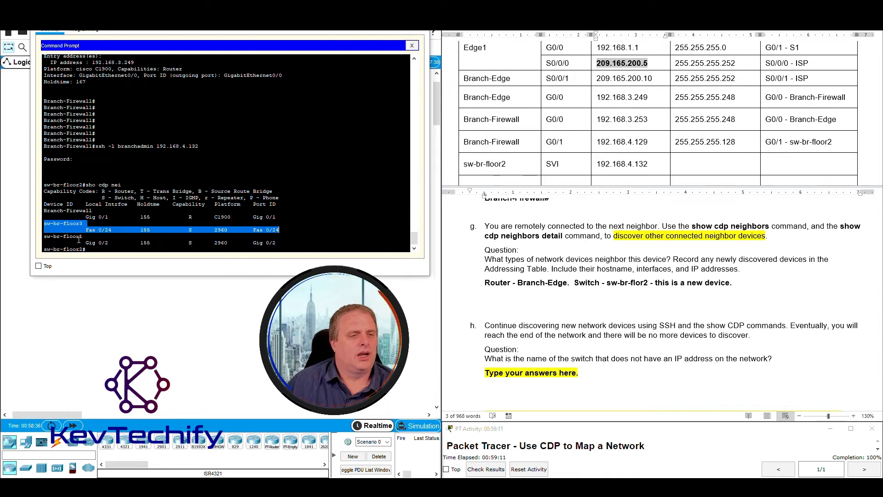
pyautogui.moveTo(44, 237); pyautogui.dragTo(299, 244)
pyautogui.click(49, 226)
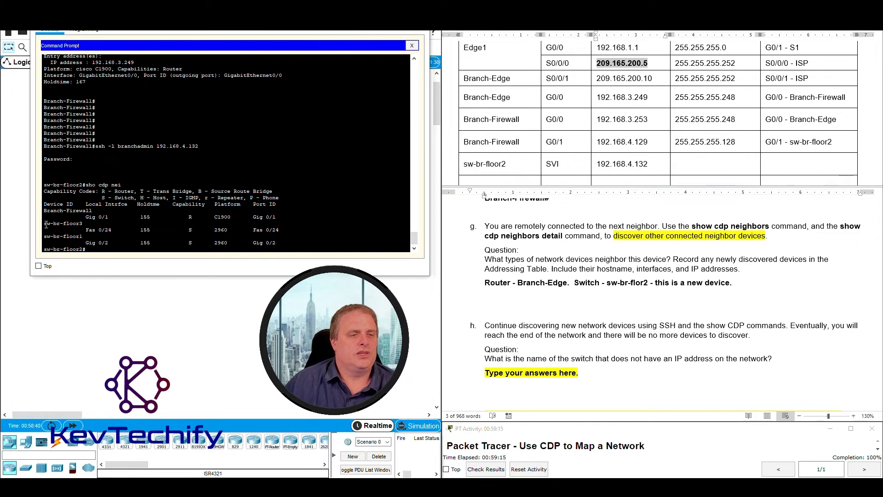
pyautogui.moveTo(45, 224); pyautogui.dragTo(84, 236)
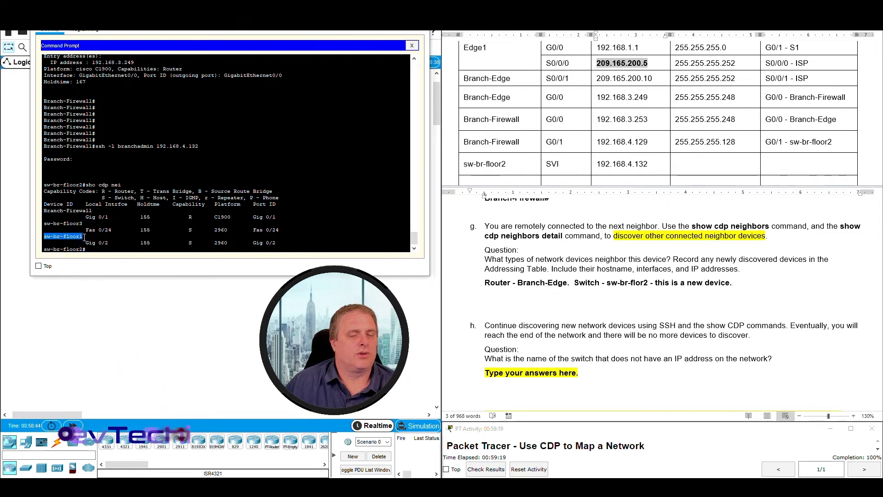
pyautogui.moveTo(44, 210); pyautogui.dragTo(282, 243)
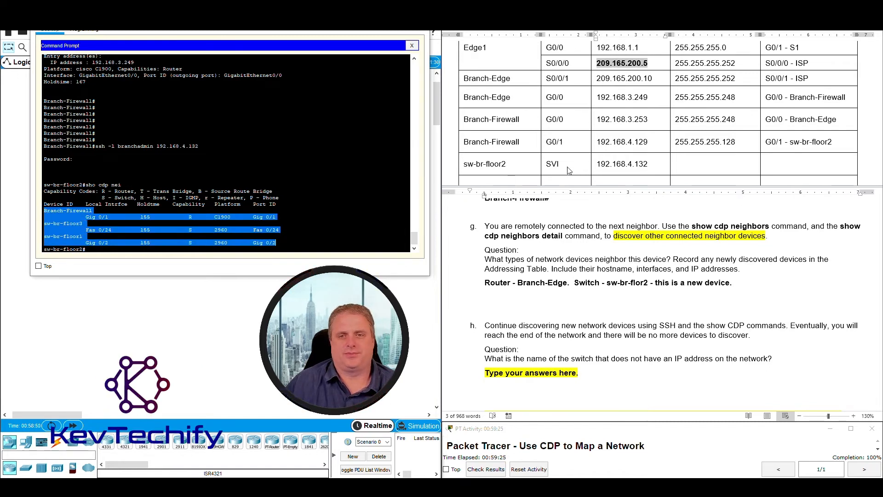
pyautogui.scroll(-2, 619, 132)
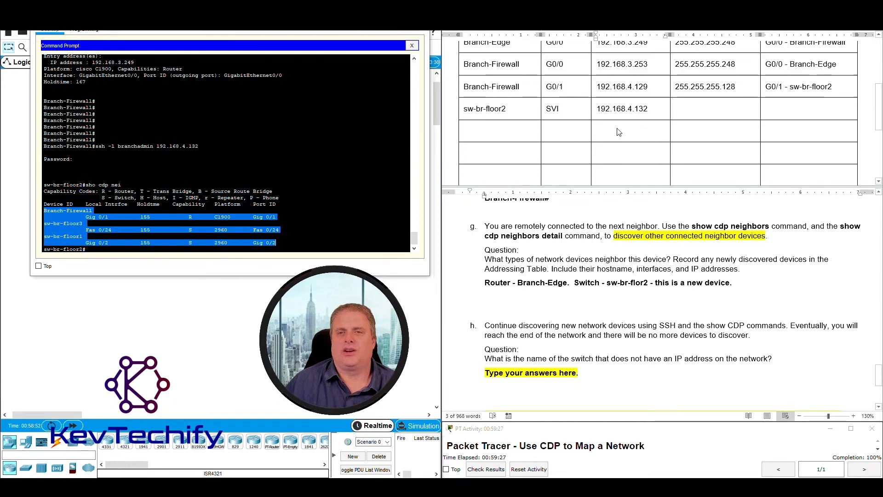
# Highlight sw-br-floor2's CDP neighbor list and place the caret in the empty row below.
pyautogui.scroll(-1, 618, 132)
pyautogui.click(473, 104)
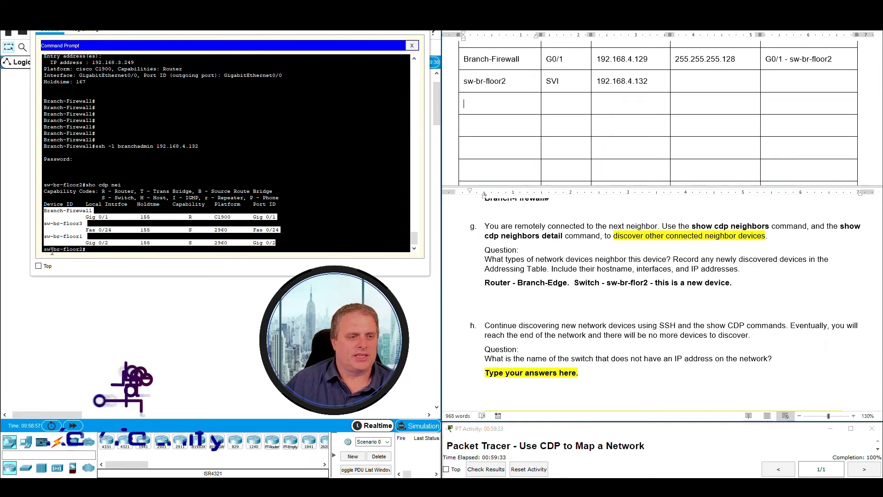
pyautogui.click(50, 217)
pyautogui.moveTo(44, 210); pyautogui.dragTo(111, 242)
pyautogui.click(483, 93)
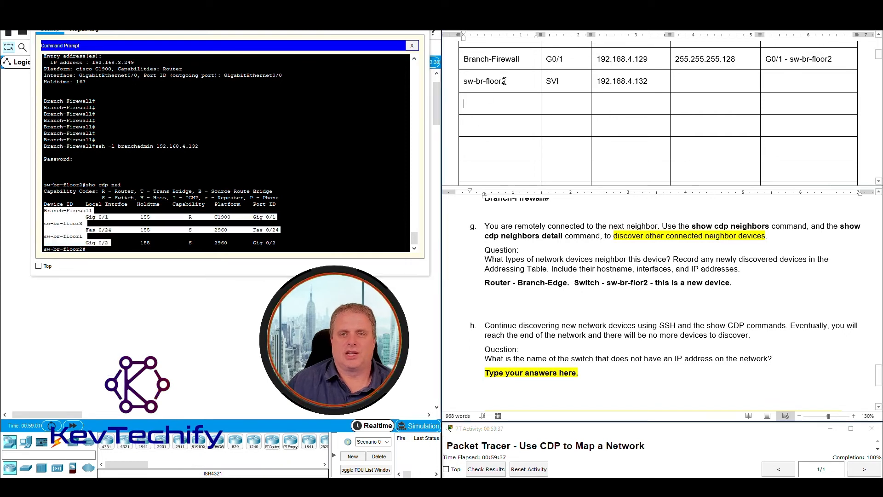
# Paste sw-br-floor2 into three new rows, then check Branch-Firewall's local interface Gig 0/1.
pyautogui.doubleClick(465, 81)
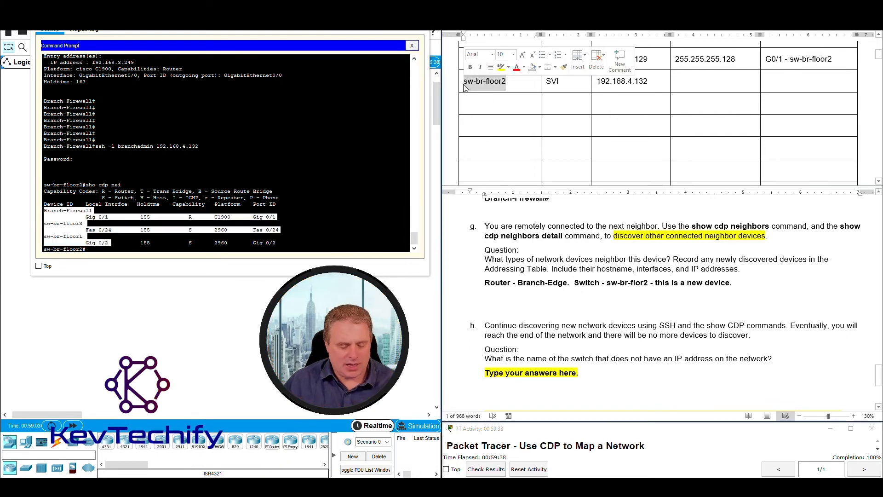
pyautogui.hotkey('ctrl', 'c')
pyautogui.click(479, 108)
pyautogui.hotkey('ctrl', 'v')
pyautogui.press('Down')
pyautogui.hotkey('ctrl', 'v')
pyautogui.press('Down')
pyautogui.hotkey('ctrl', 'v')
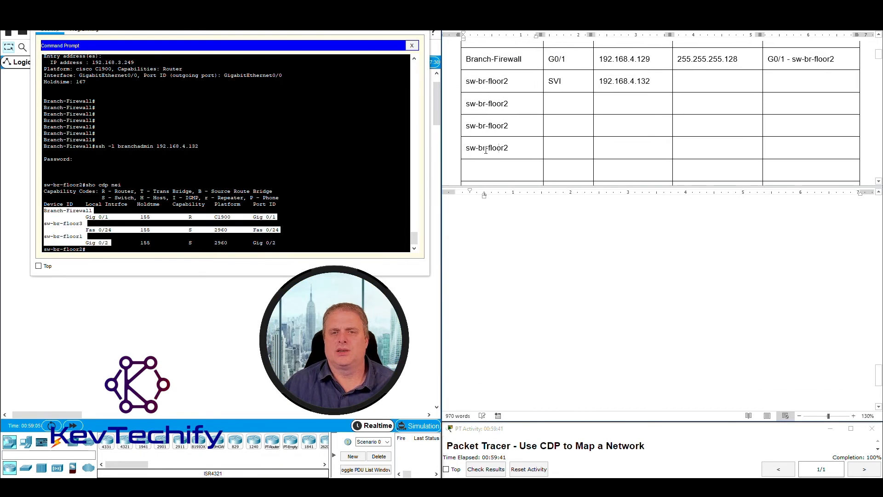
pyautogui.click(95, 224)
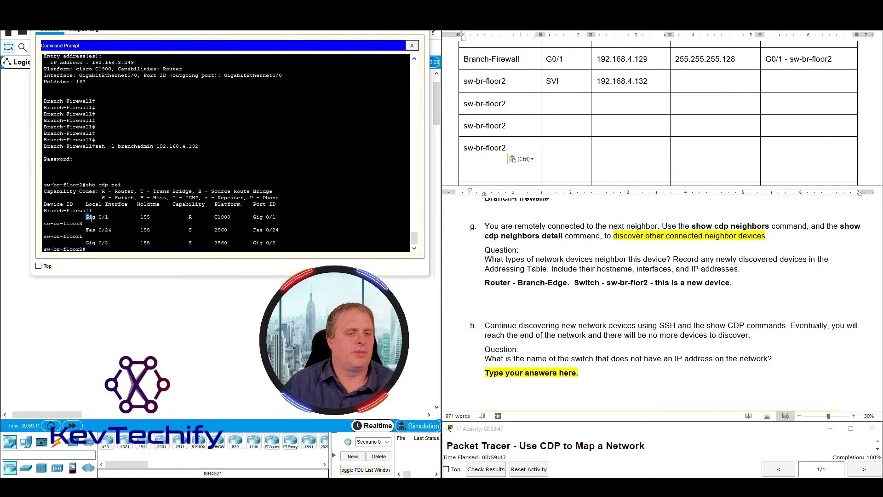
pyautogui.moveTo(92, 219); pyautogui.dragTo(114, 216)
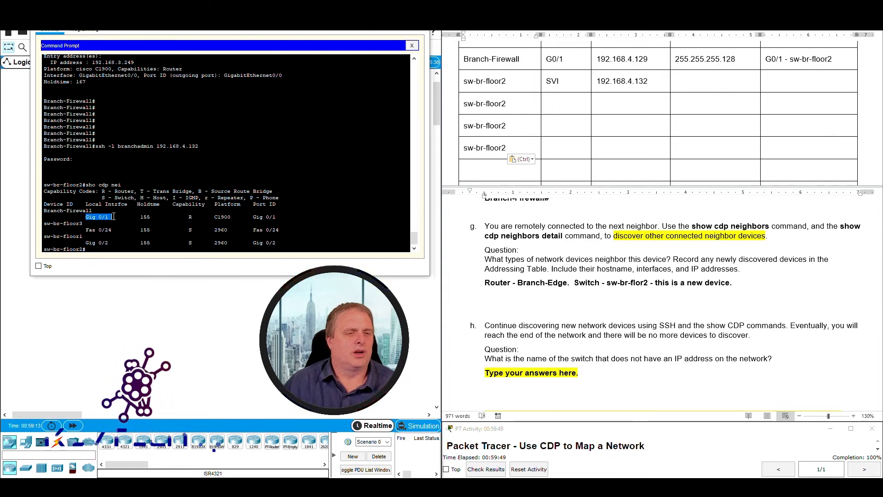
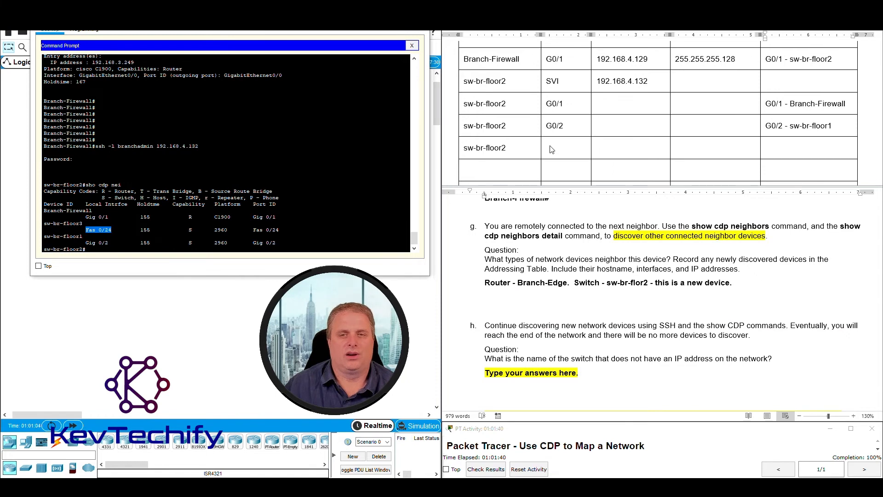
# Enter F0/24 as the new sw-br-floor2 row's interface and find the Fas 0/24 neighbor line.
pyautogui.write('F0/24')
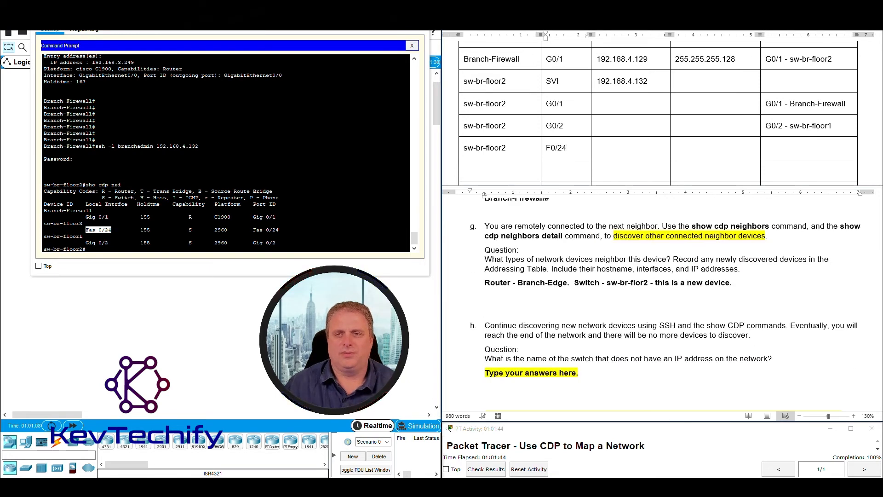
pyautogui.moveTo(686, 152); pyautogui.dragTo(771, 153)
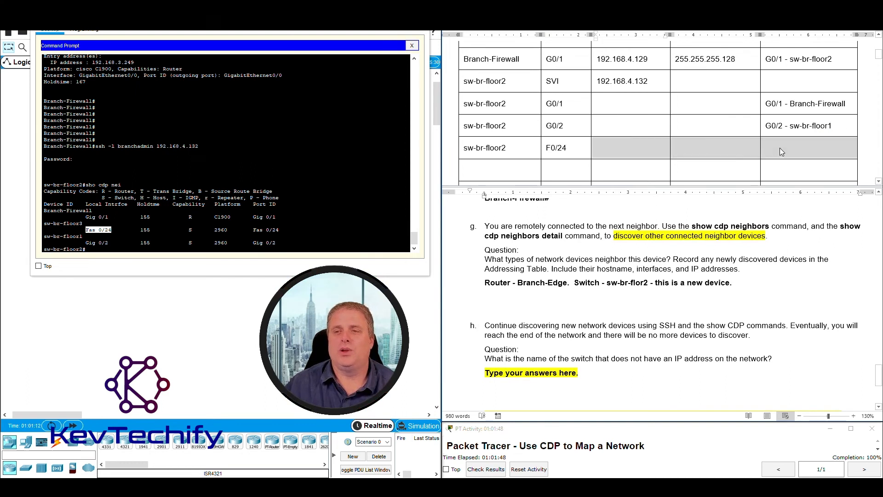
pyautogui.click(781, 152)
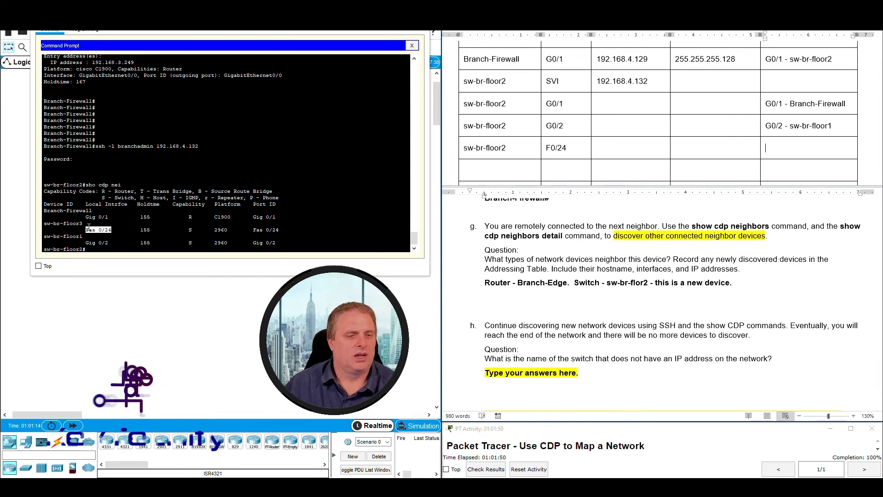
pyautogui.moveTo(87, 230); pyautogui.dragTo(141, 229)
pyautogui.moveTo(234, 229); pyautogui.dragTo(281, 229)
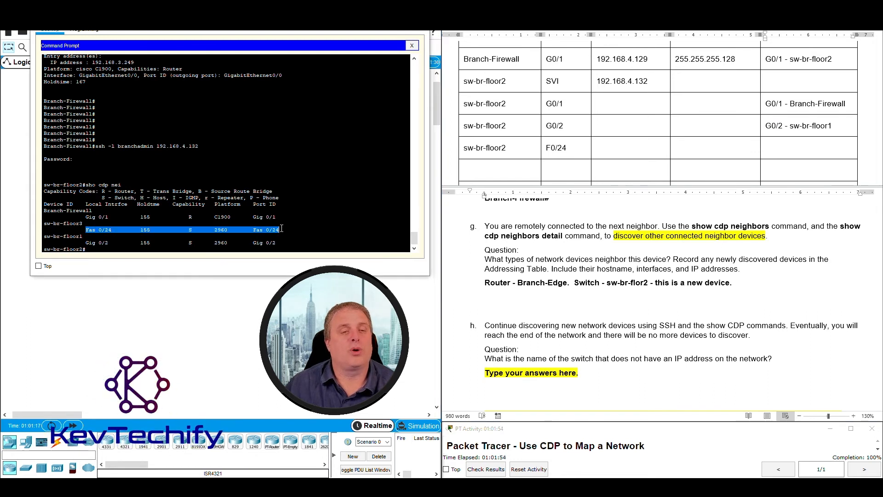
# Fill the row's Connected To cell with 'F0/24 - sw-br-floor3'.
pyautogui.click(774, 147)
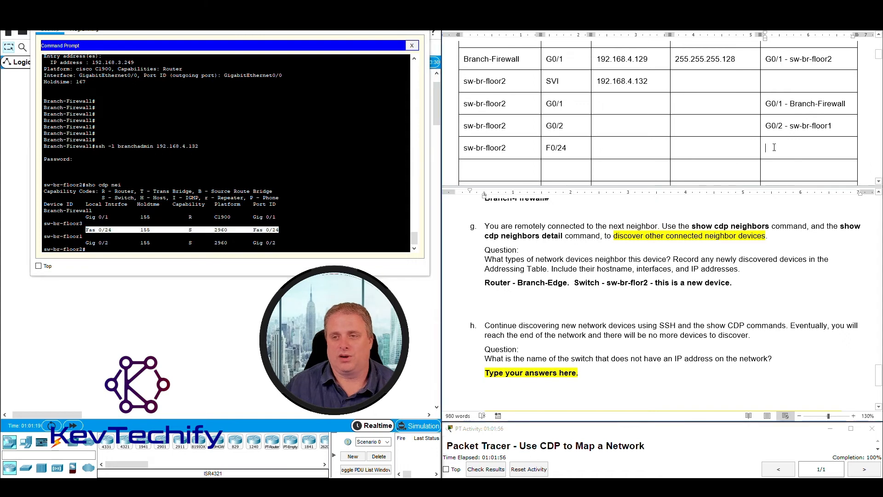
pyautogui.write('F0/')
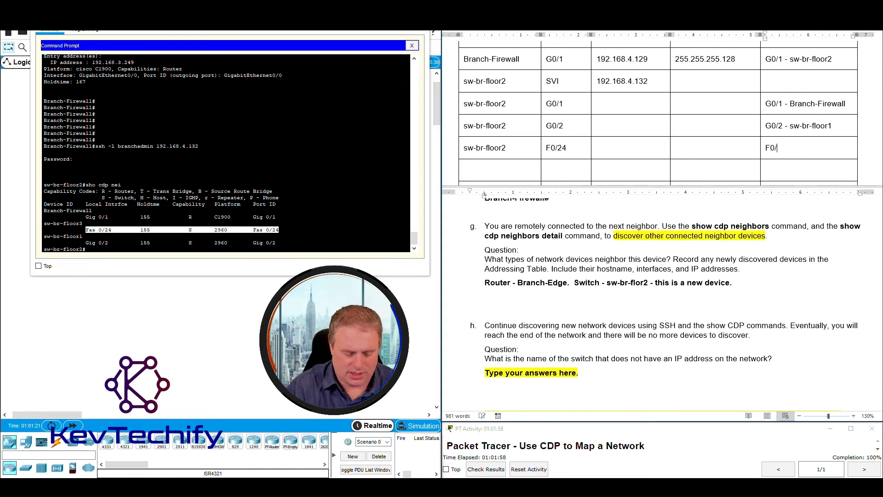
pyautogui.write('24 -')
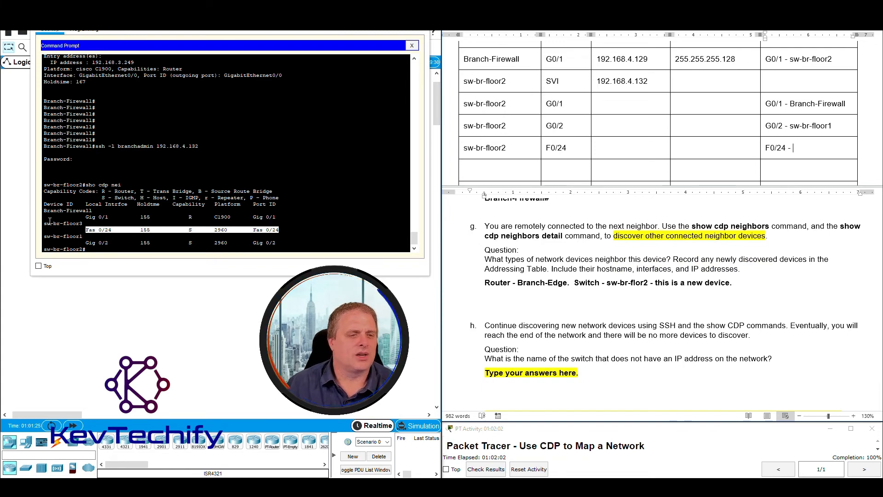
pyautogui.moveTo(47, 223); pyautogui.dragTo(83, 224)
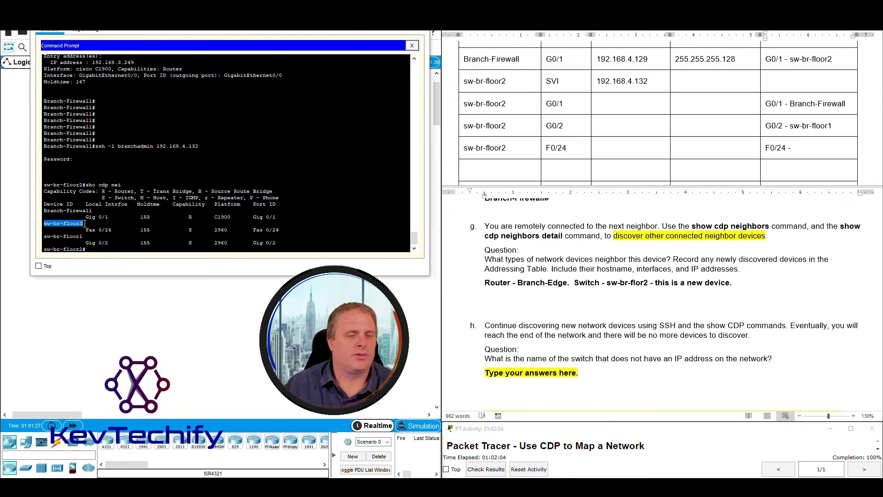
pyautogui.click(809, 148)
pyautogui.write('sw')
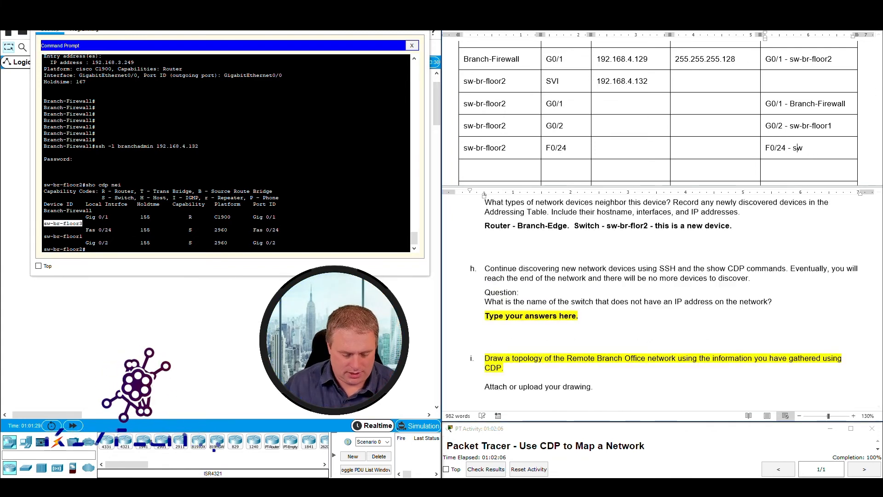
pyautogui.write('-br-fl')
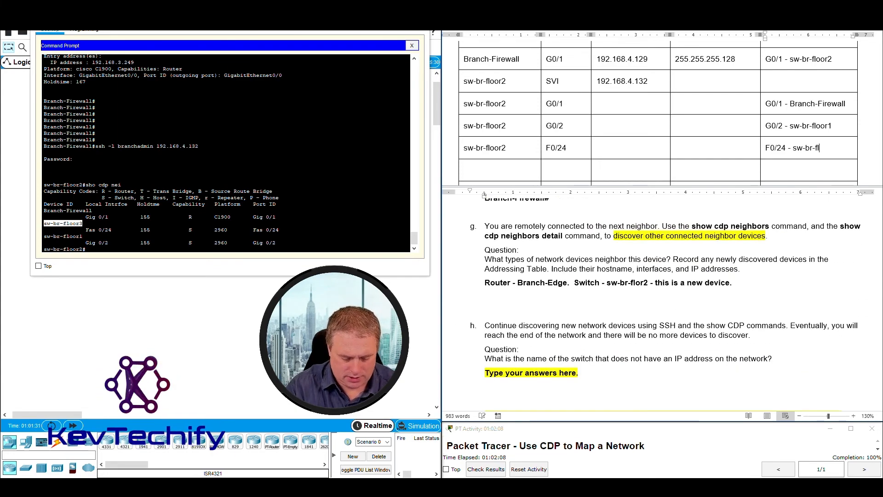
pyautogui.write('oor3')
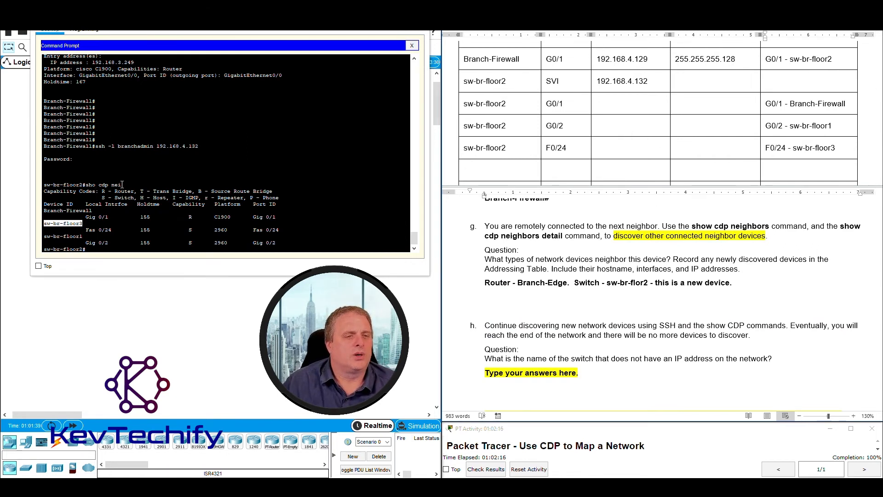
# Run 'sho cdp nei det' on sw-br-floor2 and match Branch-Firewall's 192.168.4.129 against the table.
pyautogui.click(115, 251)
pyautogui.press('Return')
pyautogui.press('Return')
pyautogui.press('Return')
pyautogui.press('Return')
pyautogui.press('Return')
pyautogui.press('Return')
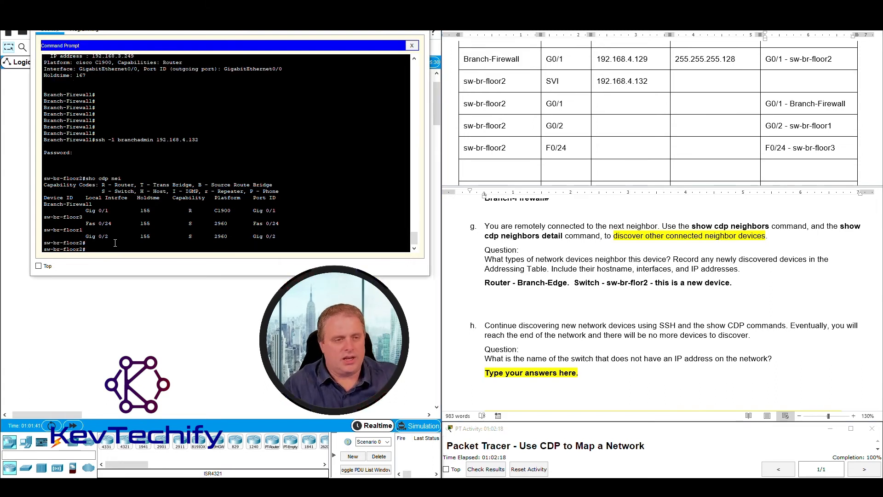
pyautogui.write('sho c')
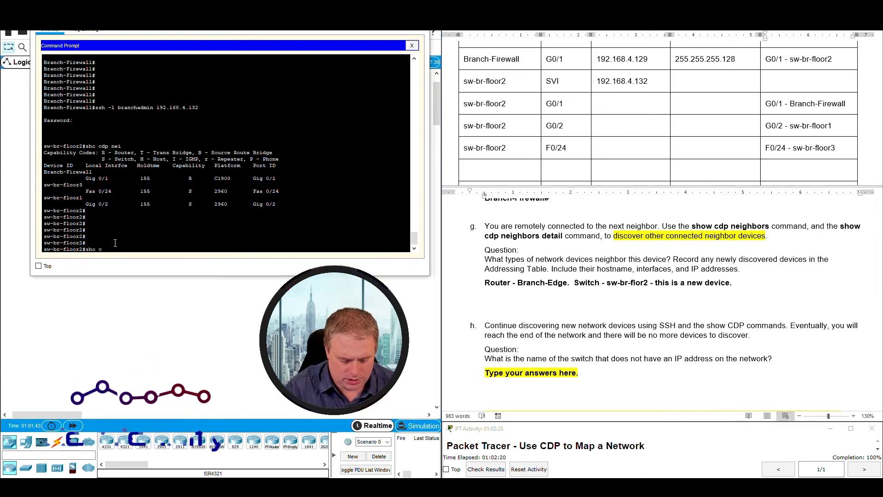
pyautogui.write('dp nei det')
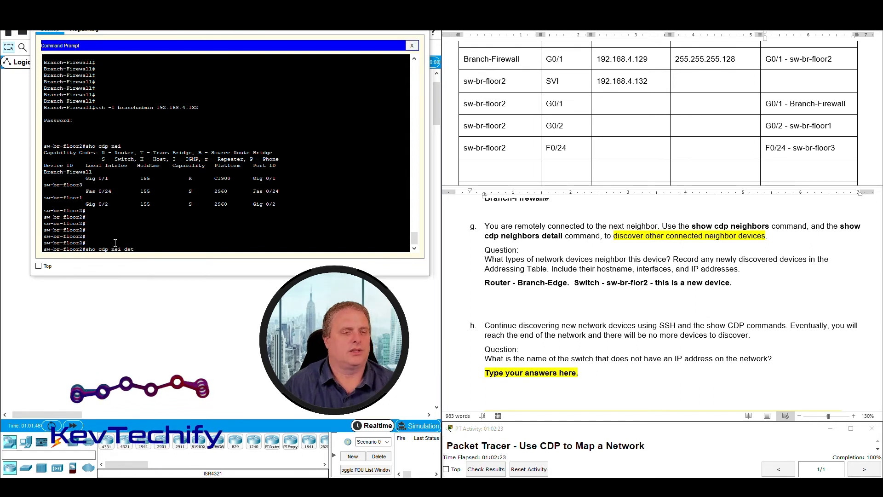
pyautogui.press('Return')
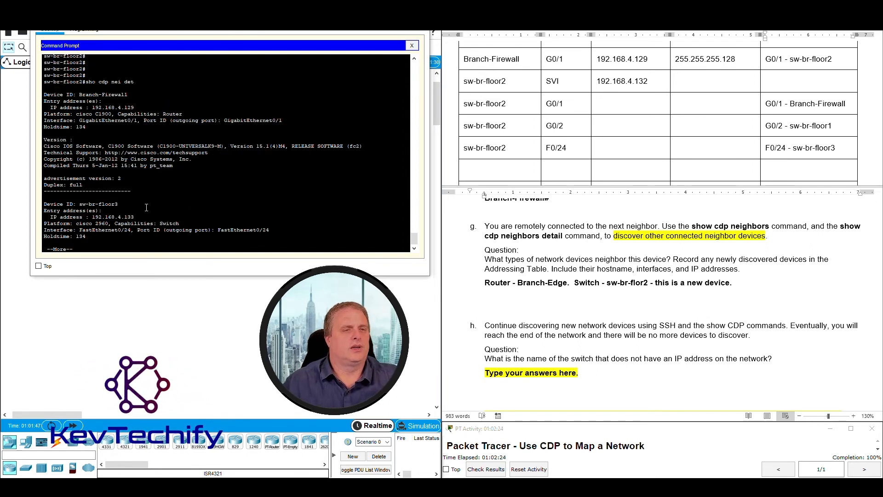
pyautogui.moveTo(80, 95); pyautogui.dragTo(93, 107)
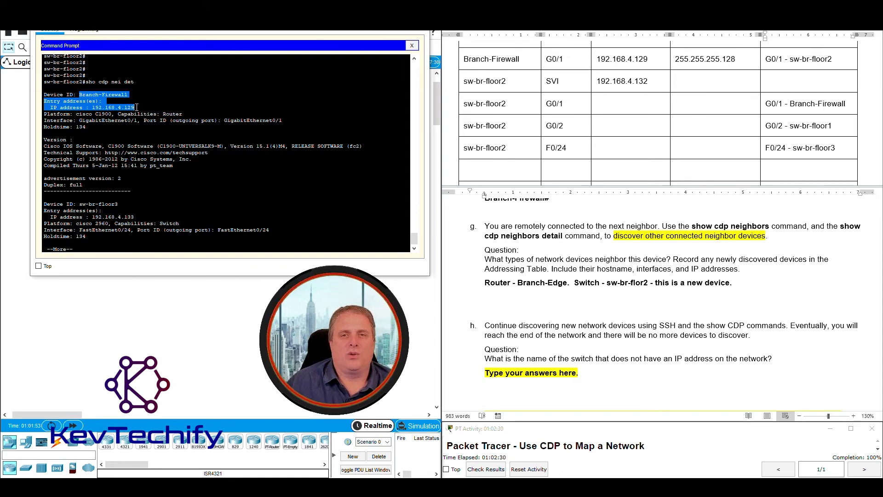
pyautogui.click(605, 54)
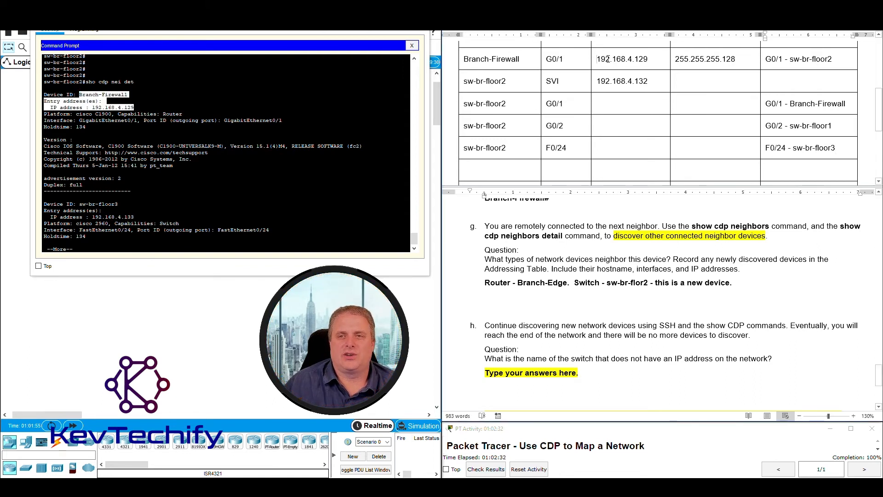
pyautogui.moveTo(601, 59); pyautogui.dragTo(652, 61)
pyautogui.click(103, 113)
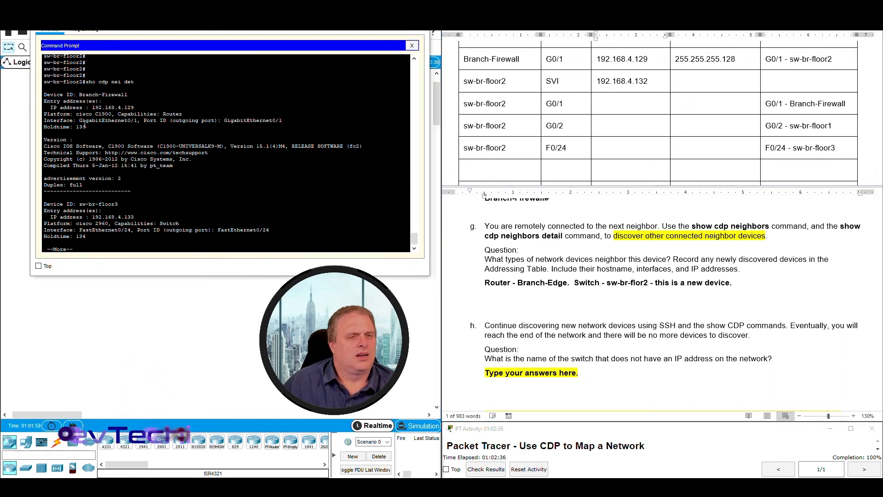
# Page through the CDP details and locate sw-br-floor3's IP address 192.168.4.133.
pyautogui.moveTo(44, 95); pyautogui.dragTo(160, 186)
pyautogui.click(156, 201)
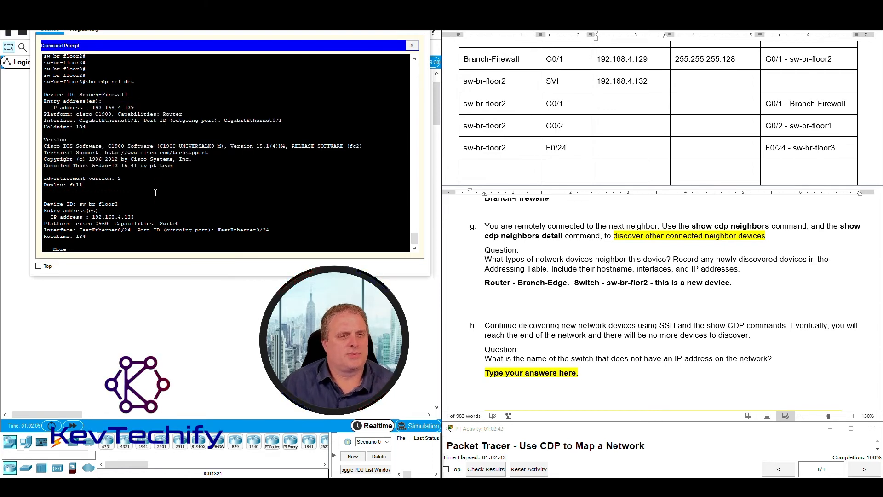
pyautogui.press('space')
pyautogui.scroll(3, 161, 175)
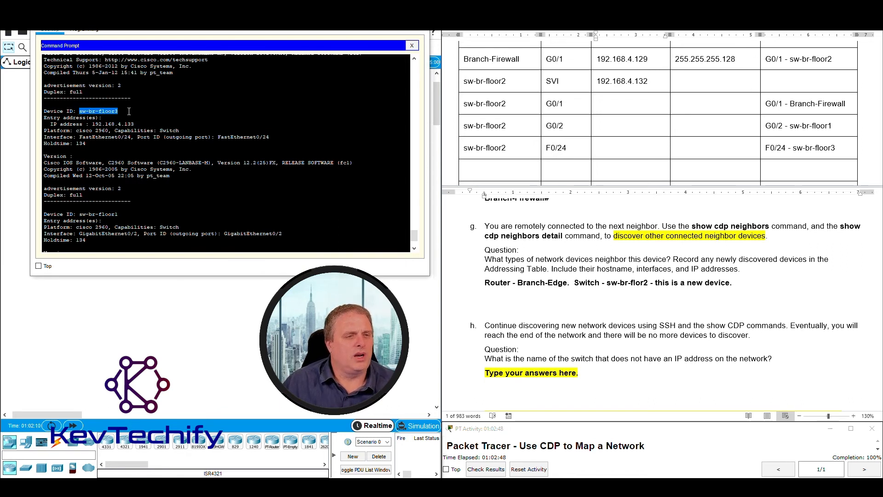
pyautogui.moveTo(120, 112); pyautogui.dragTo(153, 127)
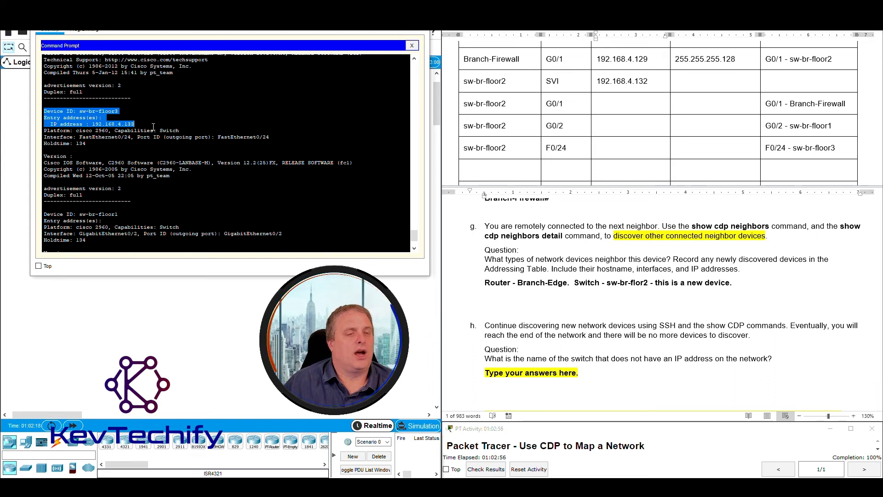
pyautogui.click(96, 123)
pyautogui.moveTo(93, 124); pyautogui.dragTo(135, 124)
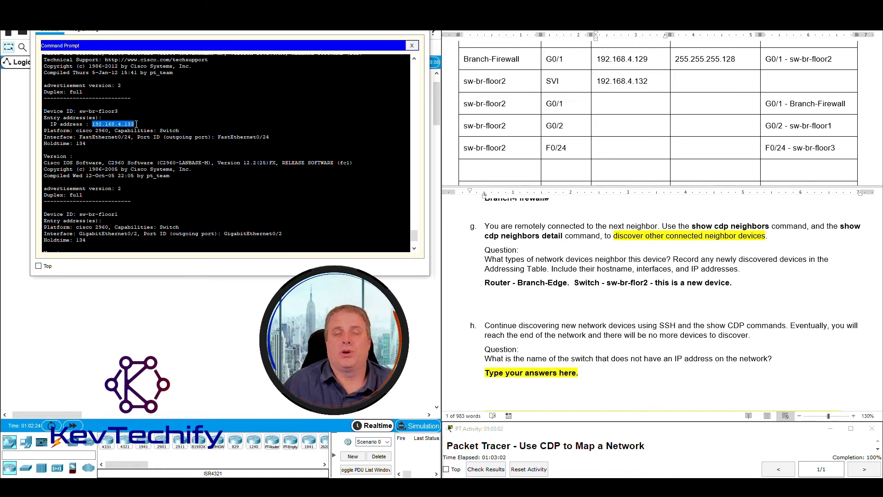
pyautogui.moveTo(92, 125); pyautogui.dragTo(135, 124)
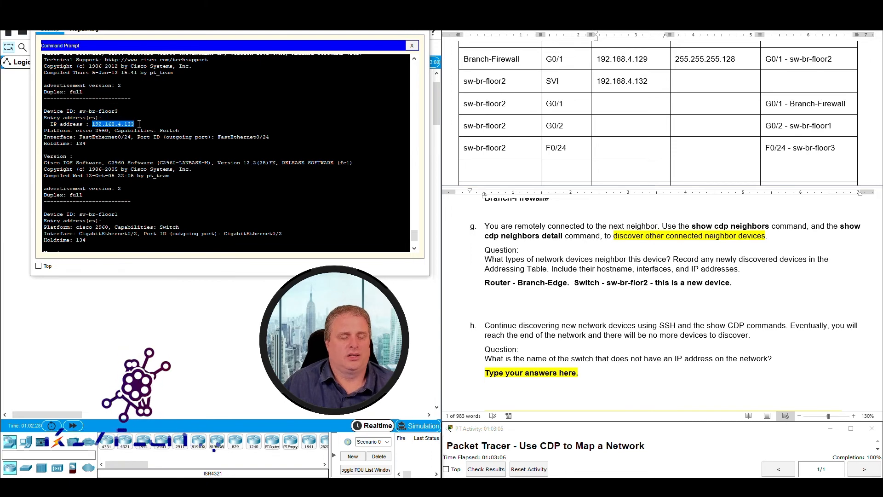
pyautogui.click(158, 218)
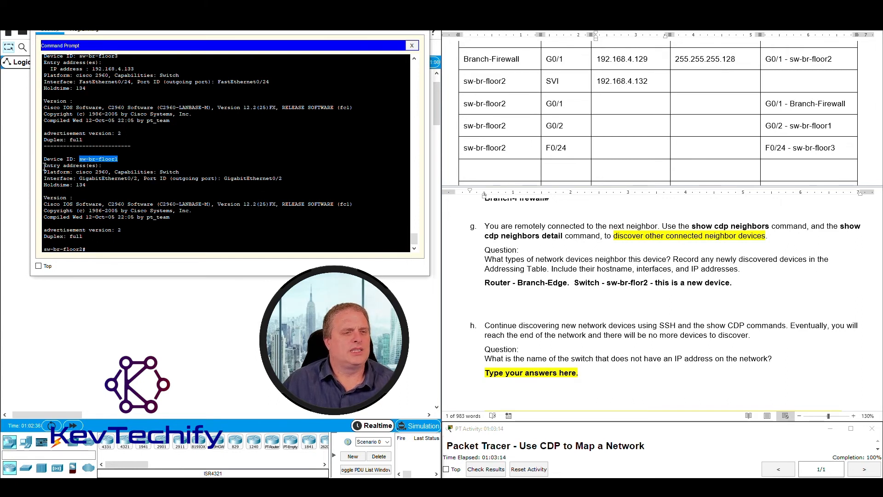
# Confirm sw-br-floor1 lists no IP address in the CDP details, then return to the table's empty row.
pyautogui.moveTo(121, 167)
pyautogui.mouseDown()
pyautogui.moveTo(116, 180)
pyautogui.moveTo(80, 159)
pyautogui.moveTo(119, 159)
pyautogui.mouseUp()
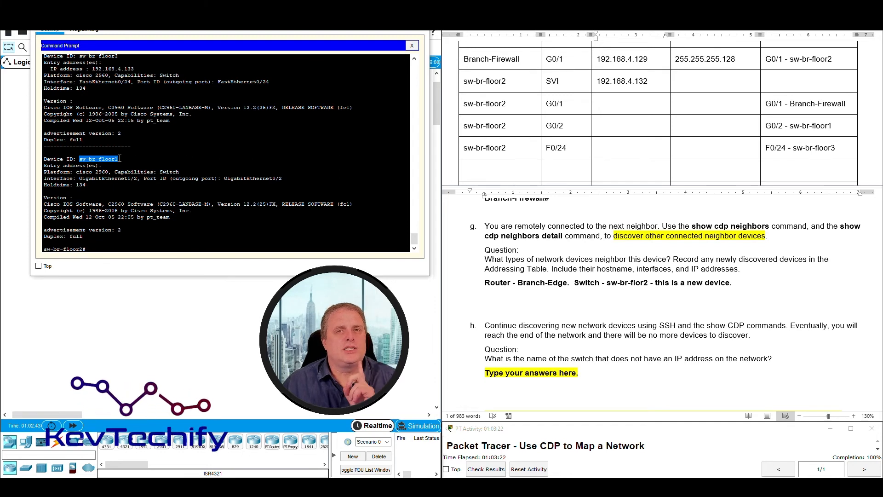
pyautogui.moveTo(120, 158); pyautogui.dragTo(116, 165)
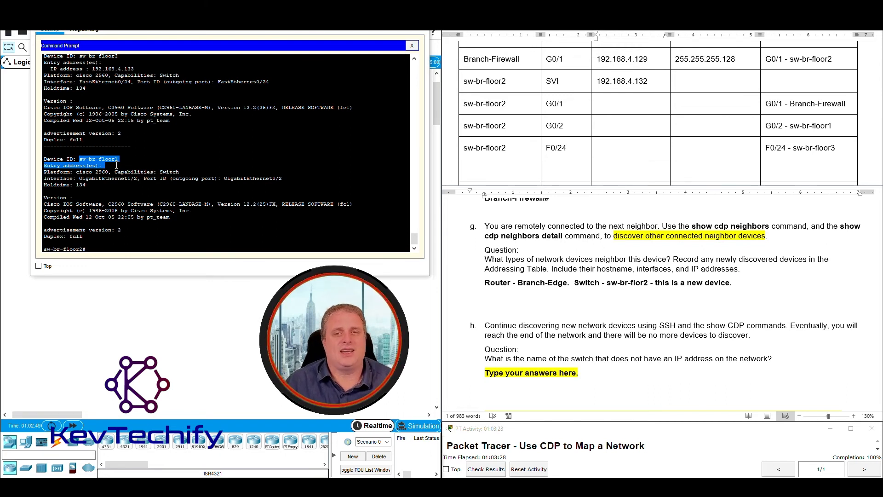
pyautogui.click(139, 163)
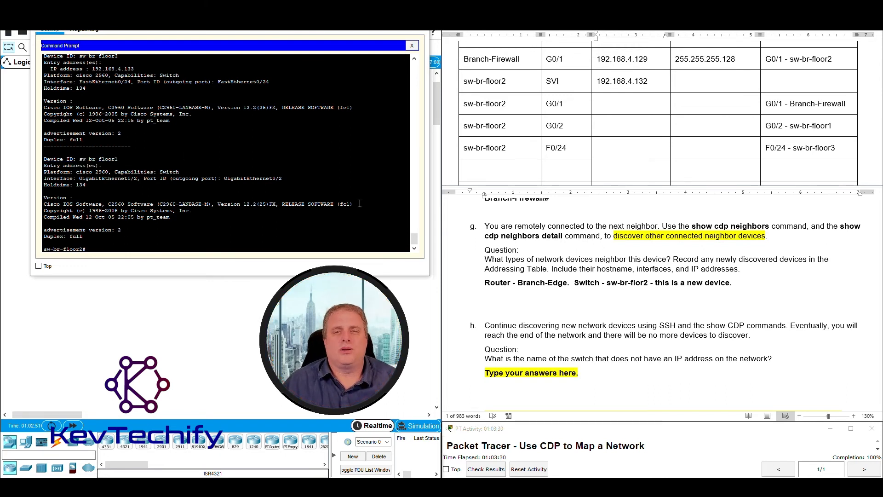
pyautogui.scroll(1, 157, 143)
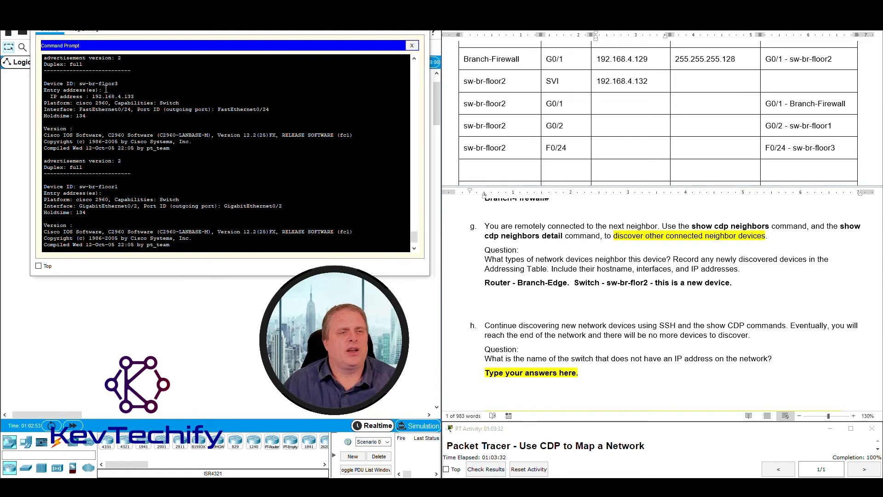
pyautogui.moveTo(44, 84); pyautogui.dragTo(143, 98)
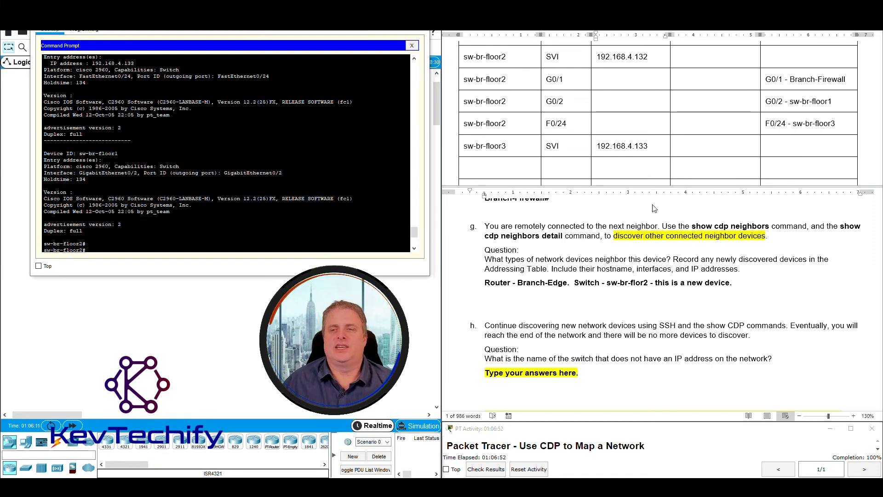
pyautogui.click(495, 167)
pyautogui.click(489, 169)
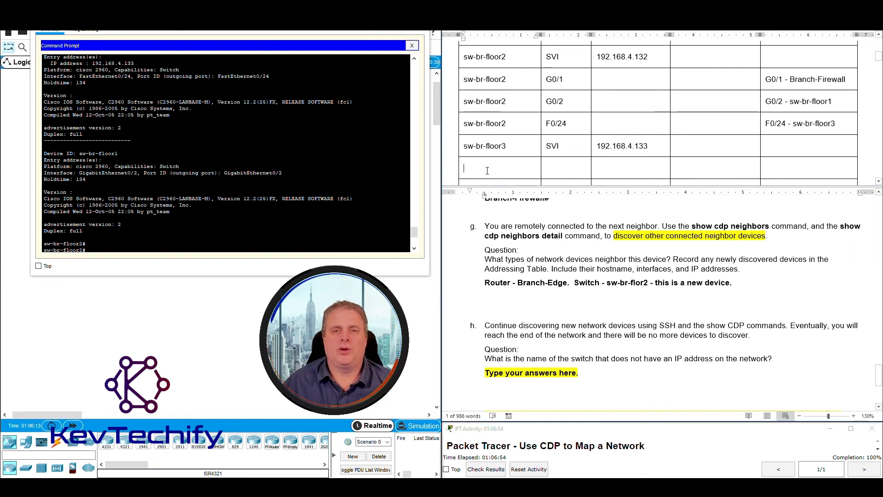
# Add a row for sw-br-floor1 with interface SVI and IP address '??????', lowercasing the name.
pyautogui.write('Sw-')
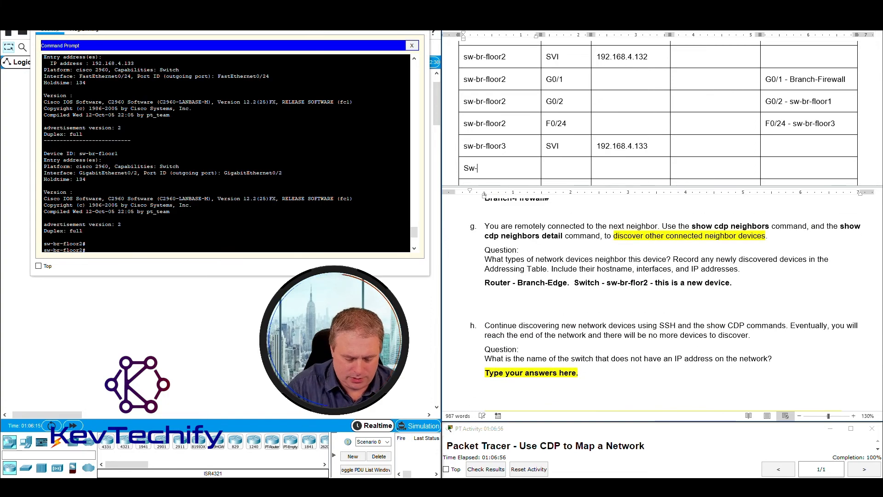
pyautogui.write('br')
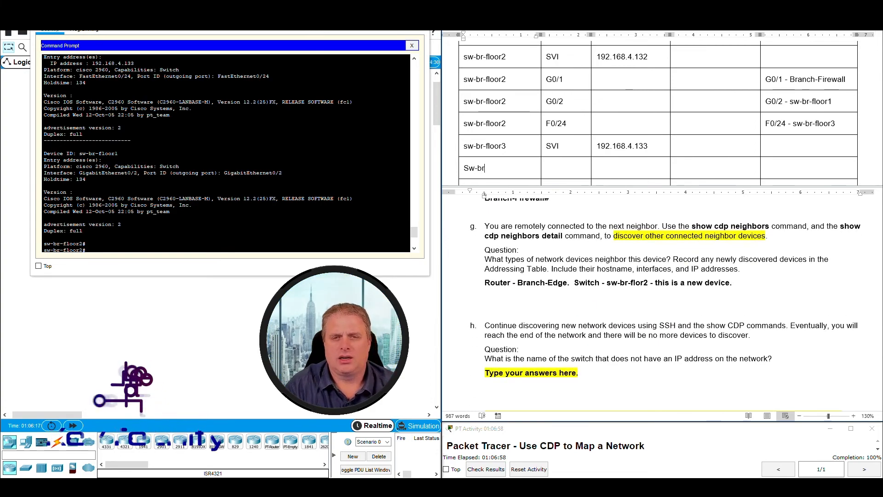
pyautogui.write('-')
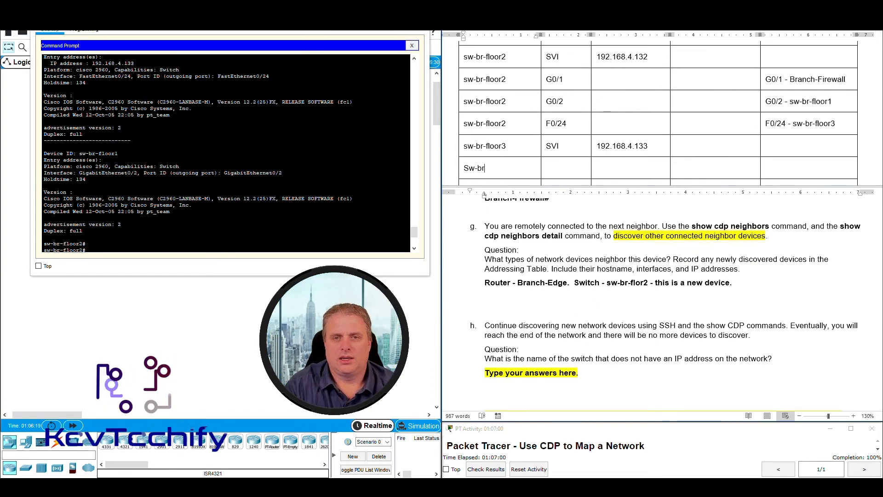
pyautogui.write('floor1')
pyautogui.press('Tab')
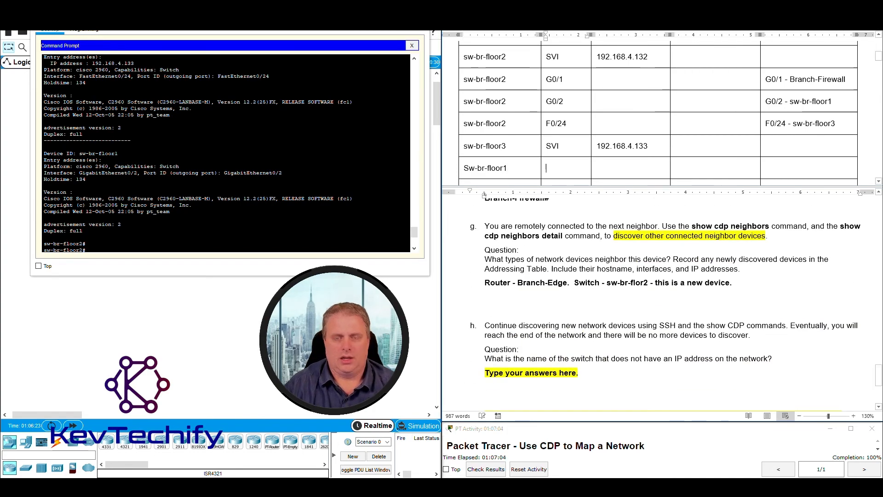
pyautogui.write('SVI')
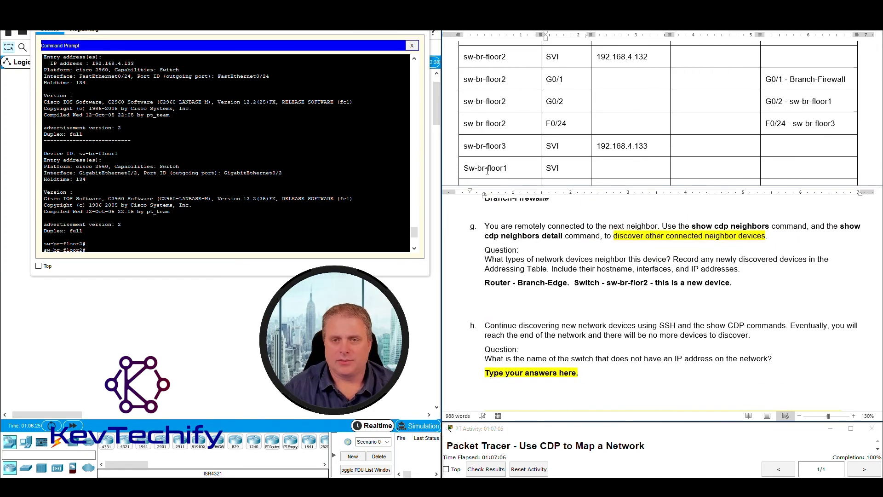
pyautogui.press('Tab')
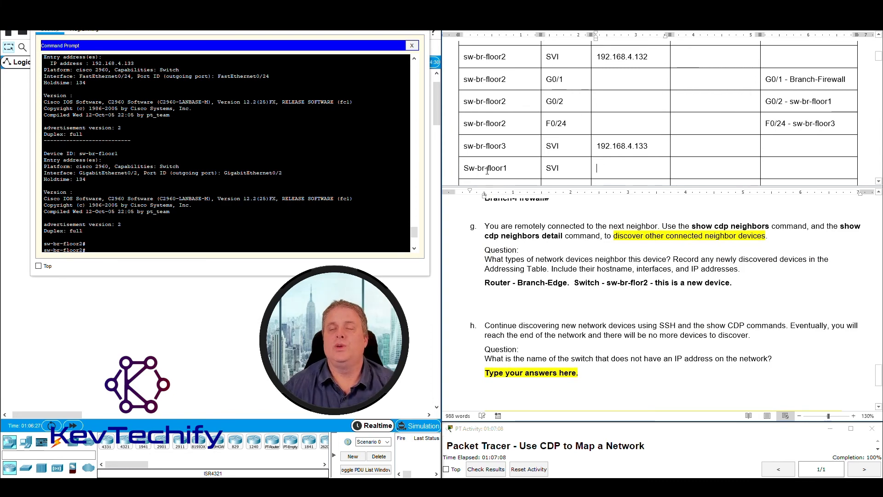
pyautogui.write('??????')
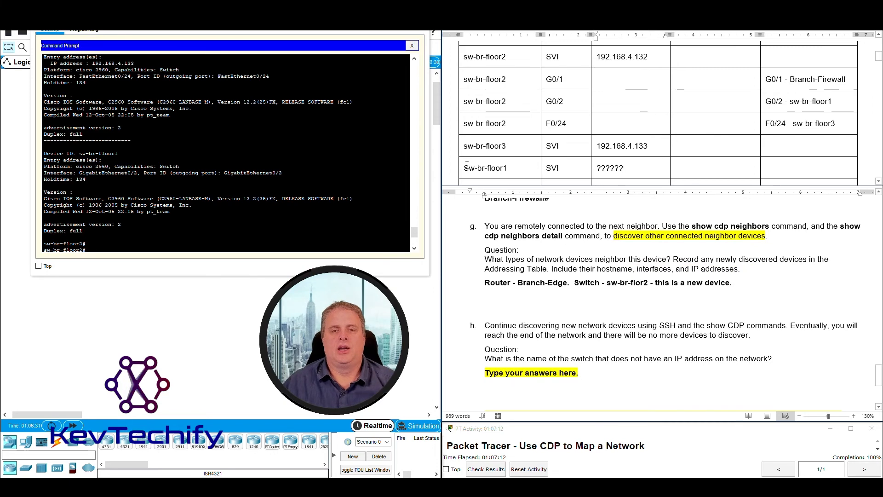
pyautogui.moveTo(464, 169); pyautogui.dragTo(469, 169)
pyautogui.write('s')
pyautogui.press('End')
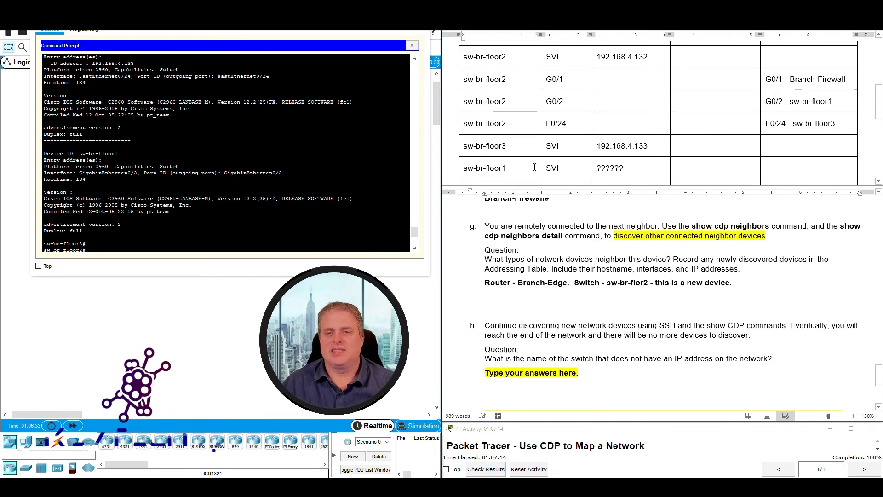
pyautogui.moveTo(465, 169); pyautogui.dragTo(634, 169)
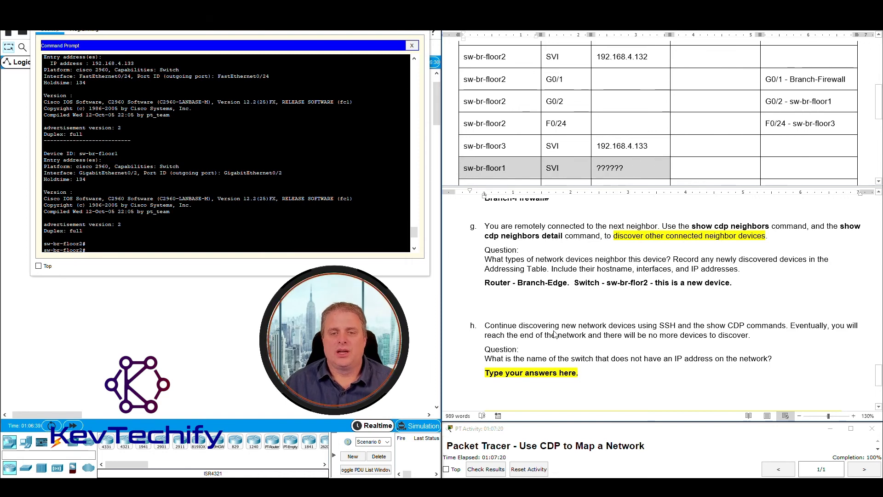
pyautogui.scroll(-2, 555, 334)
# Replace question h's placeholder with 'Sw-br-floor1 needs an IP Address.'.
pyautogui.click(486, 319)
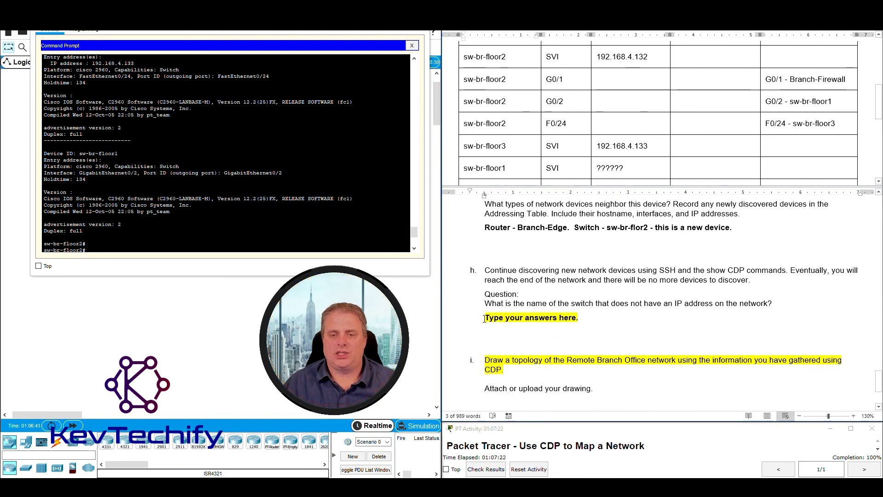
pyautogui.moveTo(486, 319); pyautogui.dragTo(601, 315)
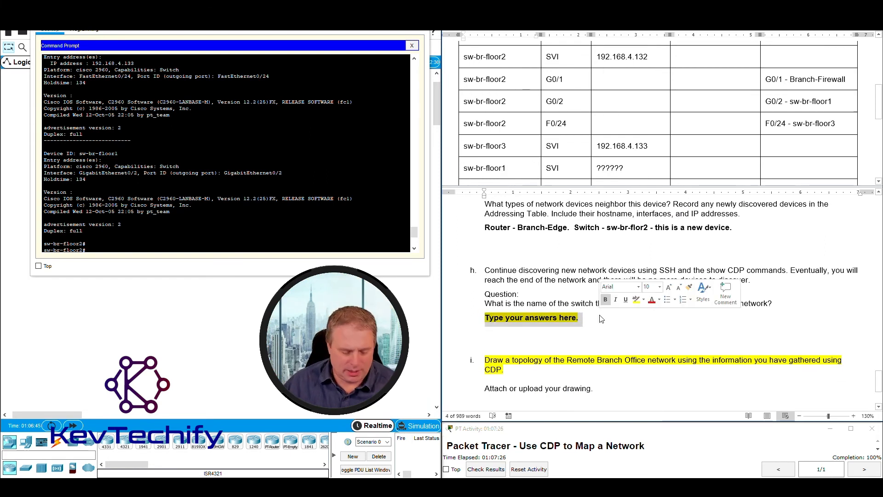
pyautogui.write('Sw-br')
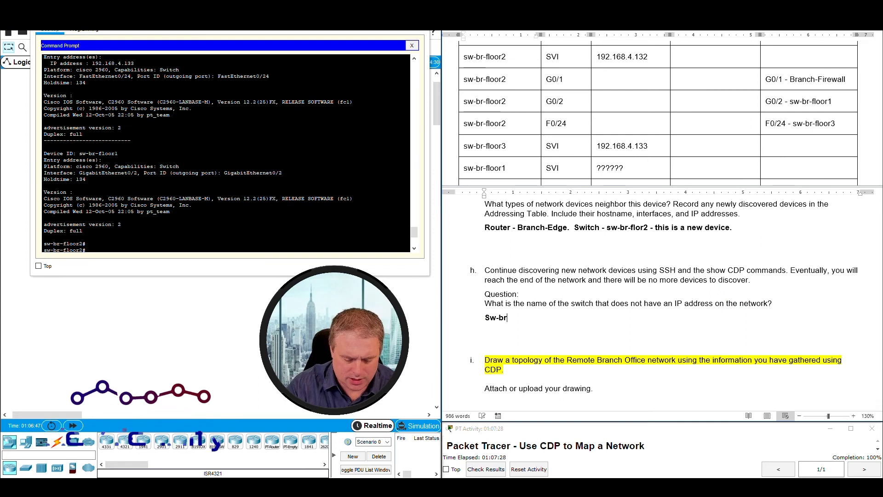
pyautogui.write('-floor')
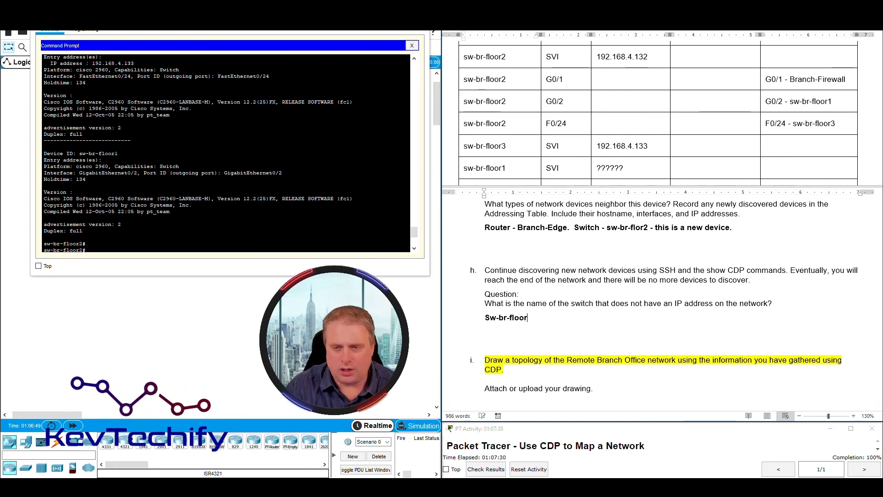
pyautogui.write('1 nee')
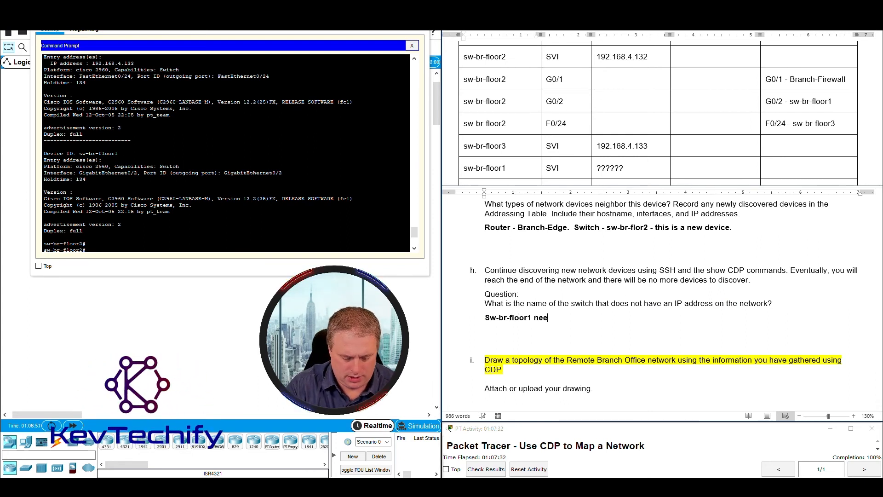
pyautogui.write('ds an IP A')
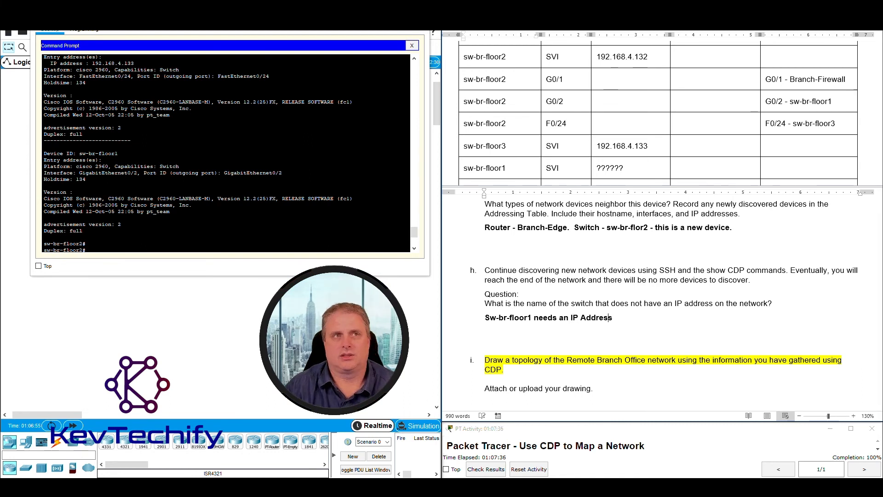
pyautogui.write('ddress.')
pyautogui.scroll(-3, 582, 346)
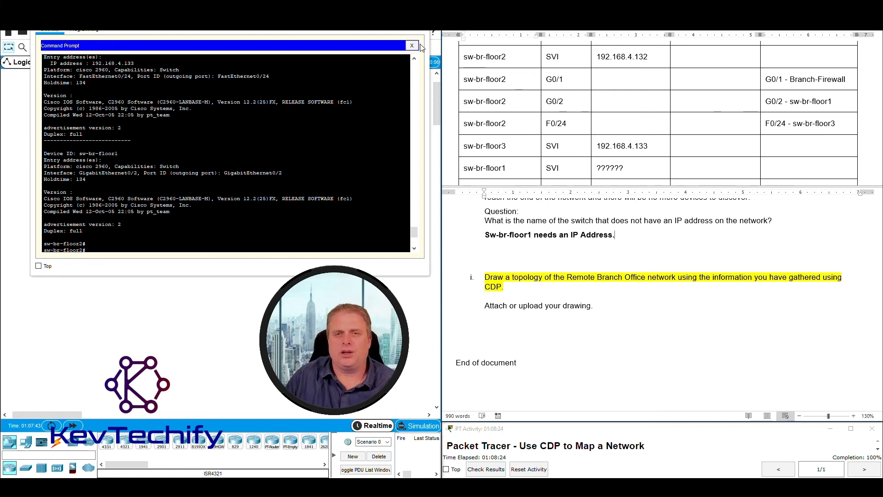
pyautogui.click(486, 83)
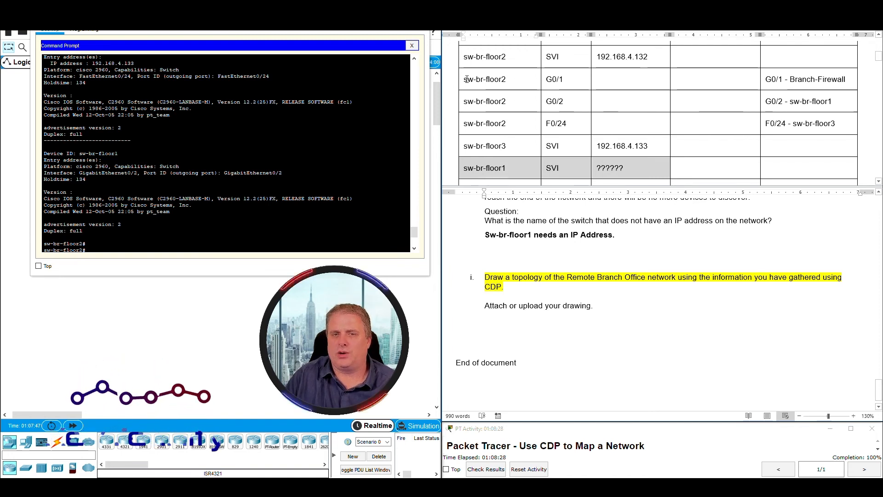
pyautogui.moveTo(468, 79); pyautogui.dragTo(824, 75)
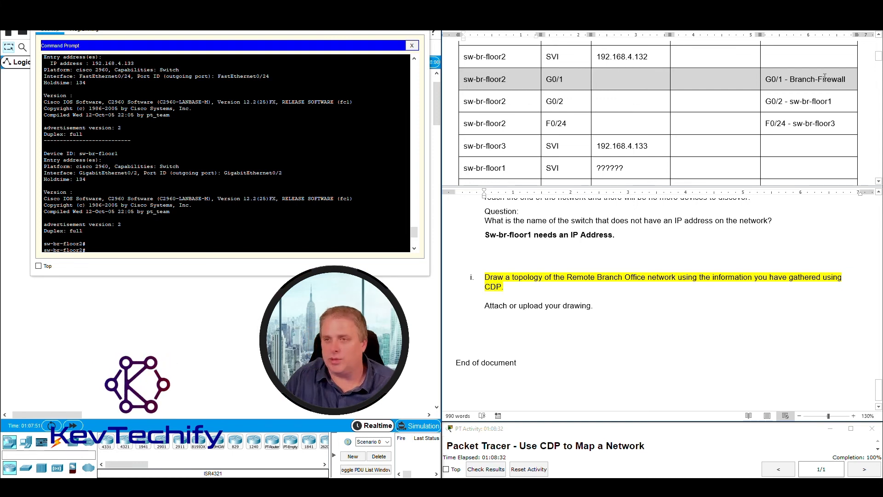
pyautogui.click(488, 101)
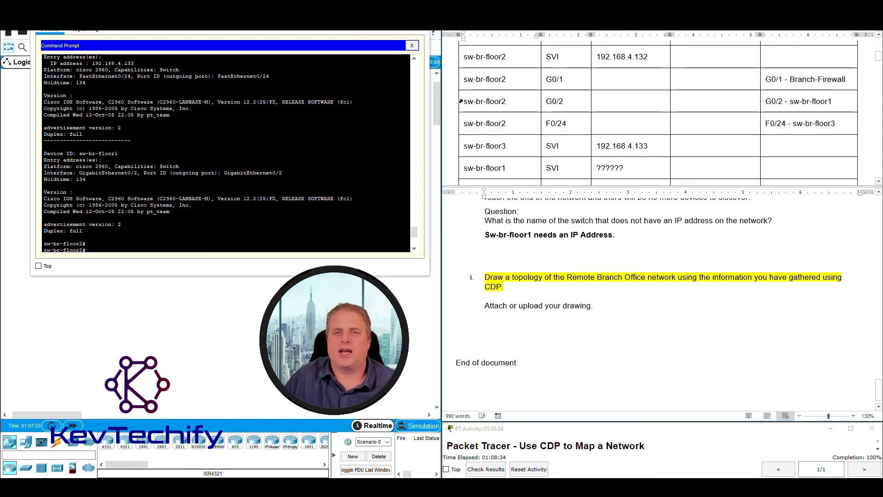
pyautogui.moveTo(465, 101); pyautogui.dragTo(777, 103)
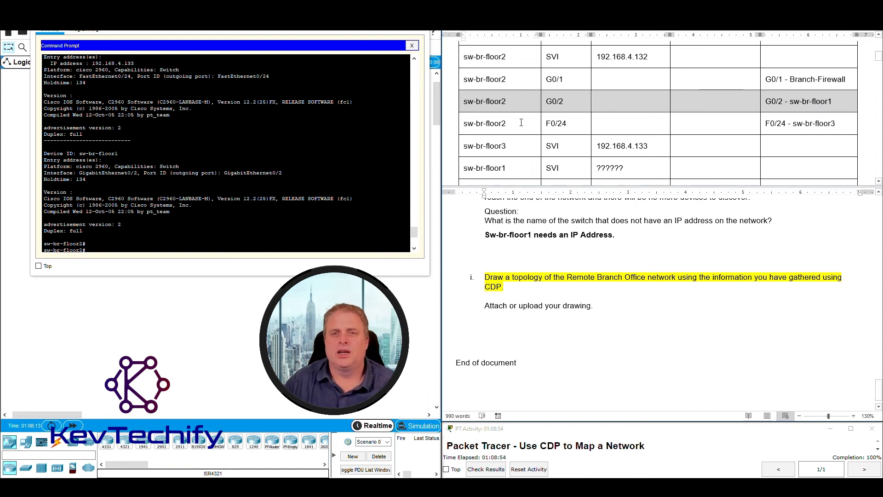
pyautogui.click(503, 123)
pyautogui.moveTo(465, 124); pyautogui.dragTo(844, 124)
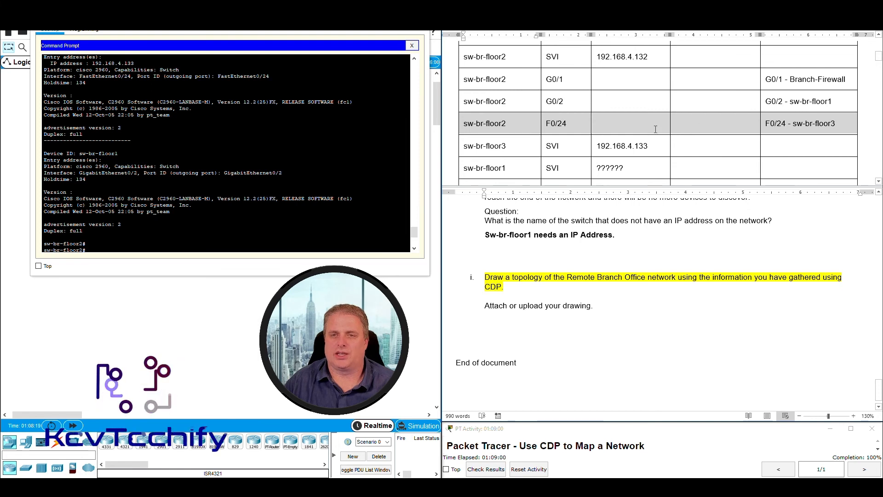
pyautogui.moveTo(702, 128); pyautogui.dragTo(572, 127)
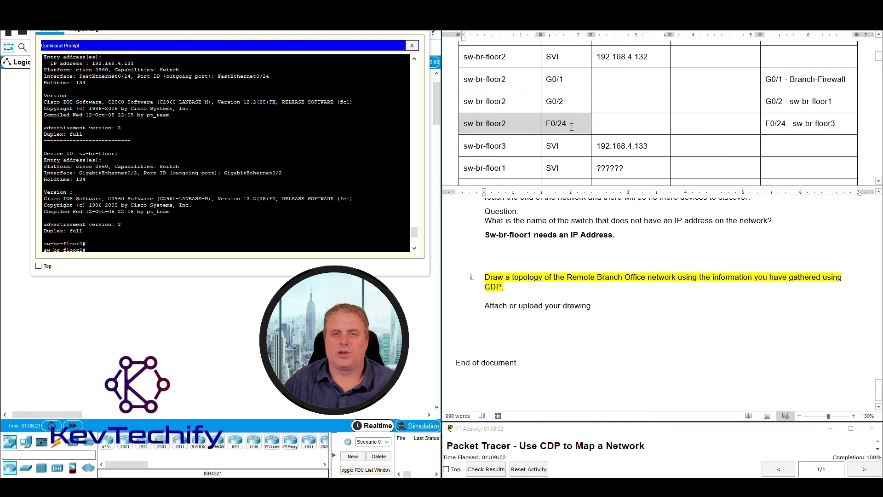
pyautogui.moveTo(572, 127); pyautogui.dragTo(572, 128)
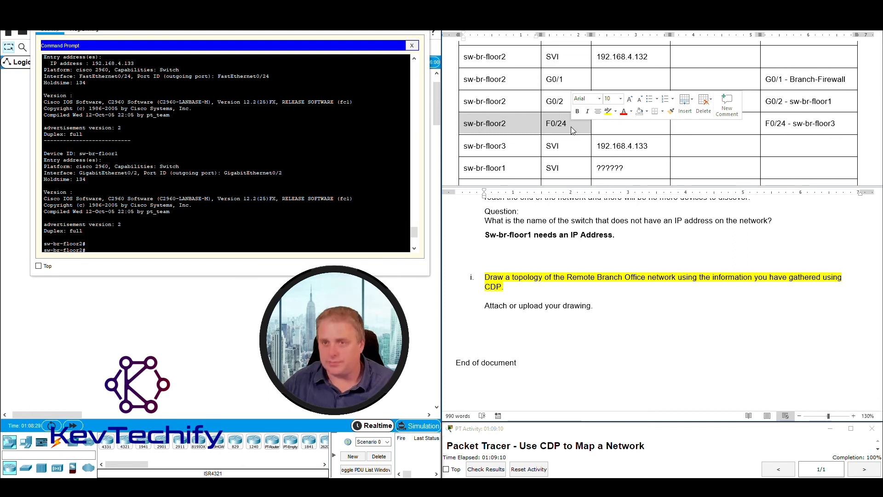
pyautogui.click(791, 124)
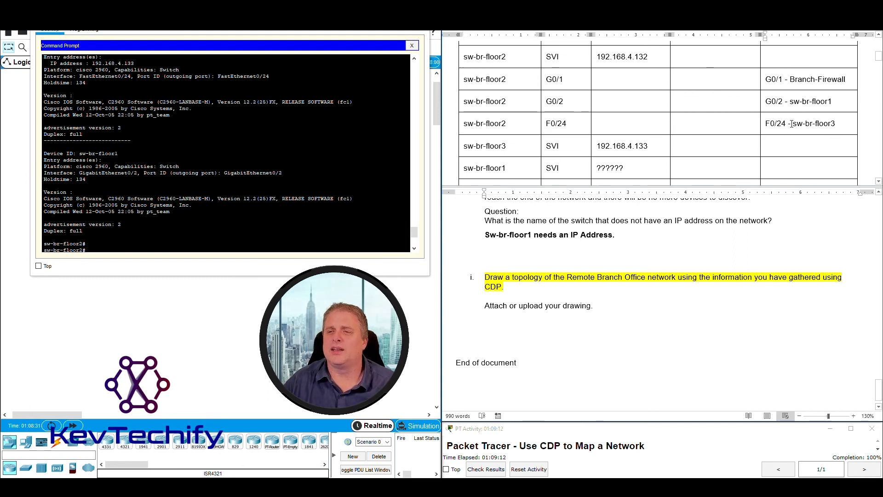
pyautogui.moveTo(835, 123); pyautogui.dragTo(765, 124)
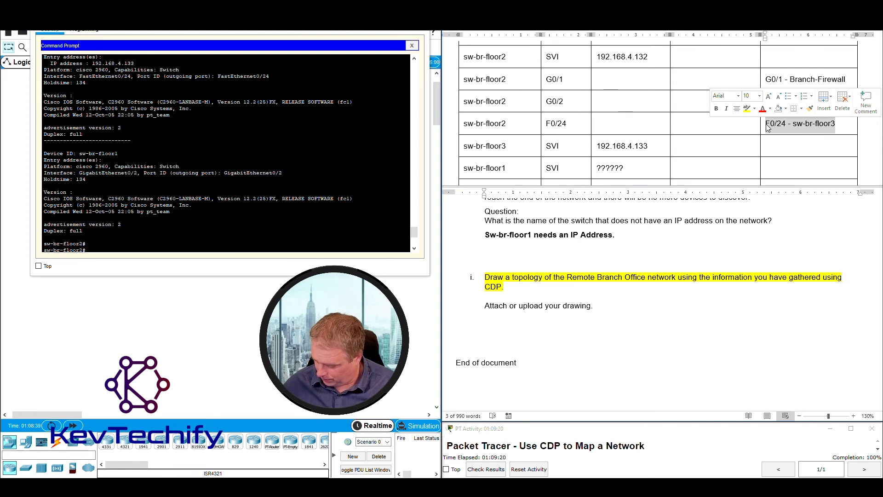
pyautogui.click(661, 153)
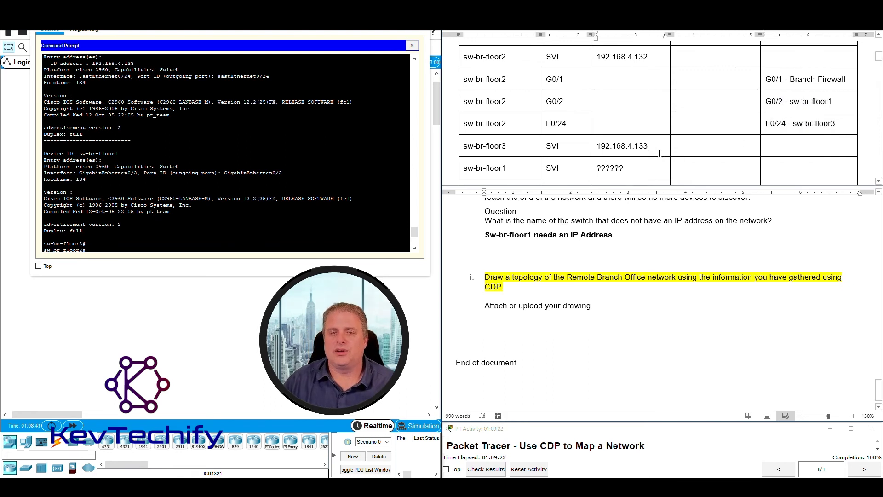
pyautogui.moveTo(465, 146); pyautogui.dragTo(652, 140)
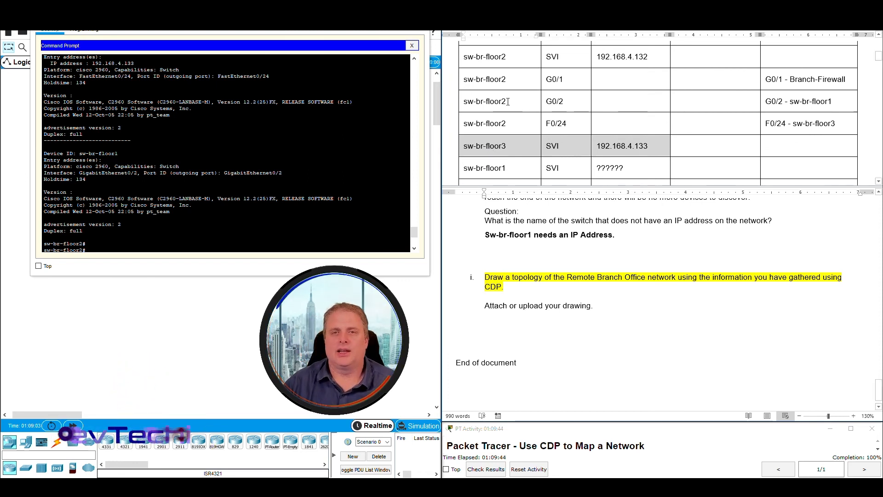
pyautogui.click(463, 56)
pyautogui.moveTo(463, 57); pyautogui.dragTo(634, 55)
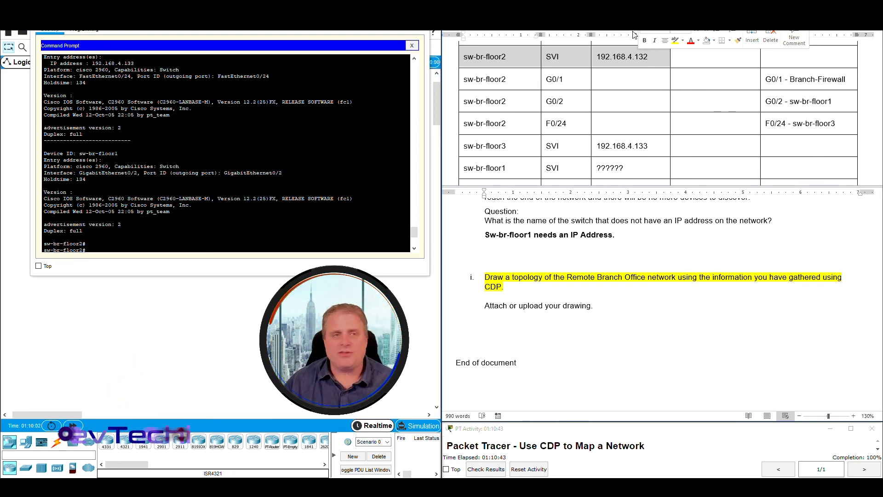
# Minimize the Admin-PC command prompt and select Admin-PC, S1, Edge1 and the Remote Branch Office cloud.
pyautogui.click(377, 18)
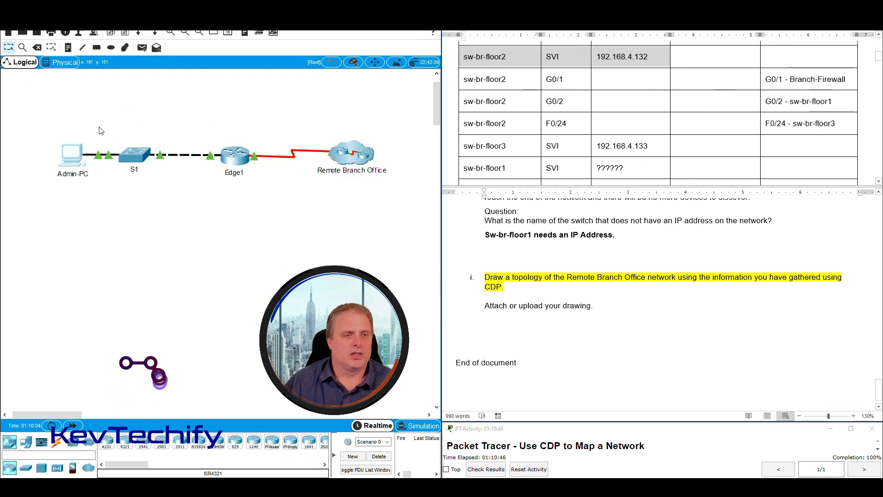
pyautogui.moveTo(53, 123); pyautogui.dragTo(188, 207)
pyautogui.click(304, 220)
pyautogui.moveTo(326, 109); pyautogui.dragTo(389, 202)
pyautogui.moveTo(49, 108); pyautogui.dragTo(68, 123)
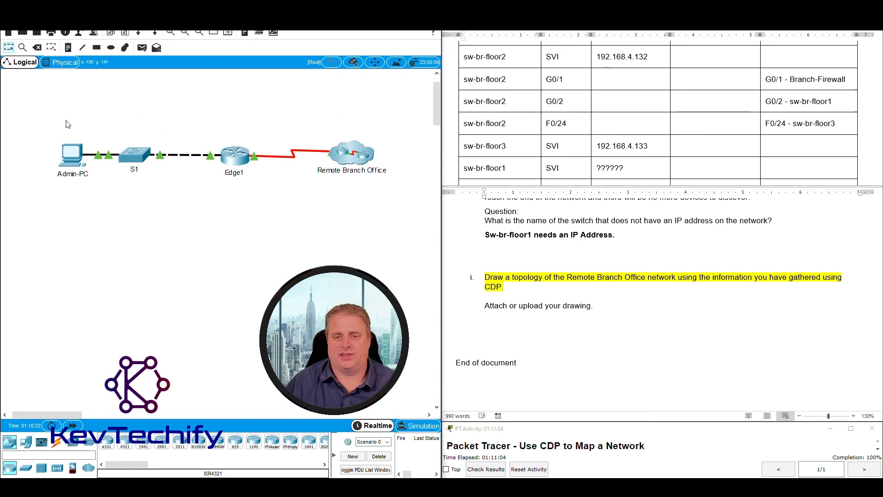